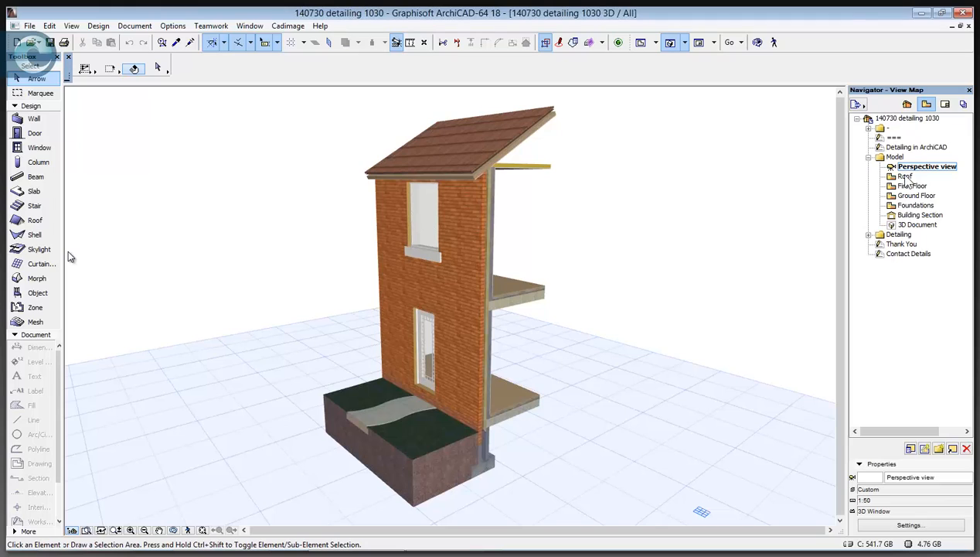
Step: Open the Roof, Building Section and 3D Document views of the Model folder in turn
{"action": "double_click", "coordinate": [905, 177]}
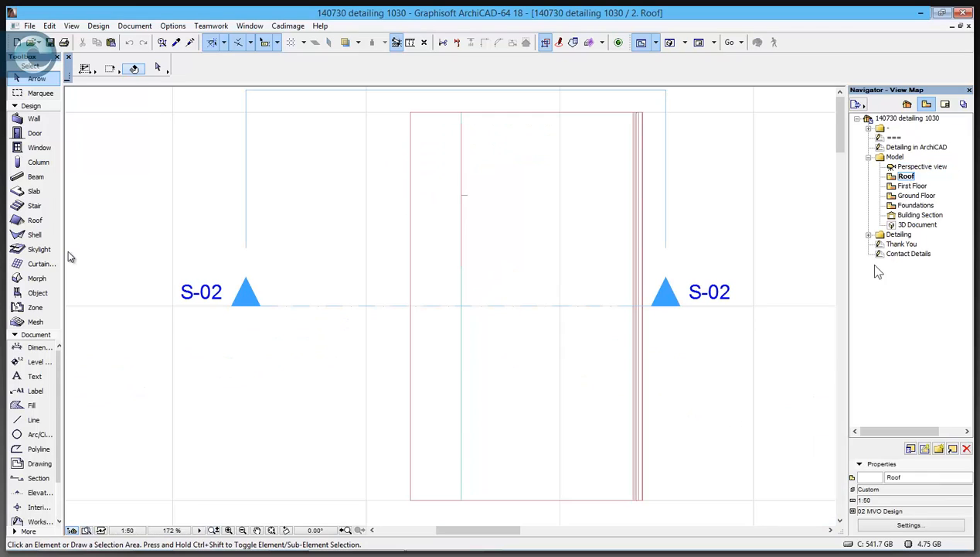
{"action": "double_click", "coordinate": [912, 215]}
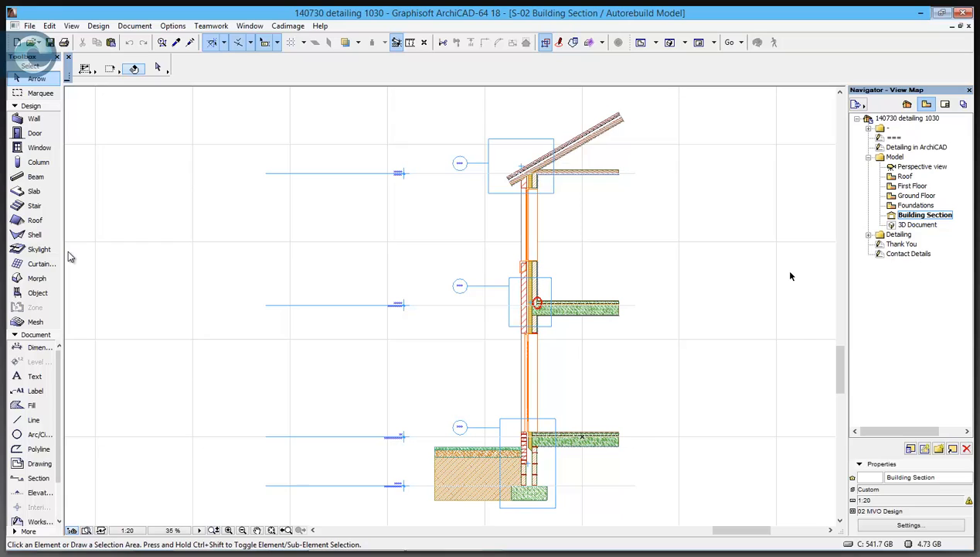
{"action": "double_click", "coordinate": [904, 225]}
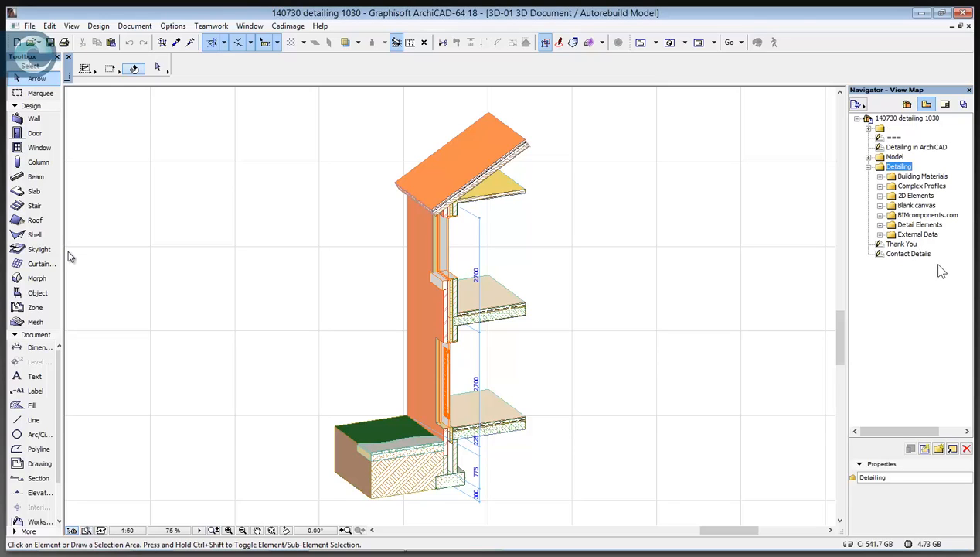
Step: Expand the Building Materials folder under Detailing and view the Floor-Wall Junction section, its 3D view and the Building Materials worksheet
{"action": "double_click", "coordinate": [923, 176]}
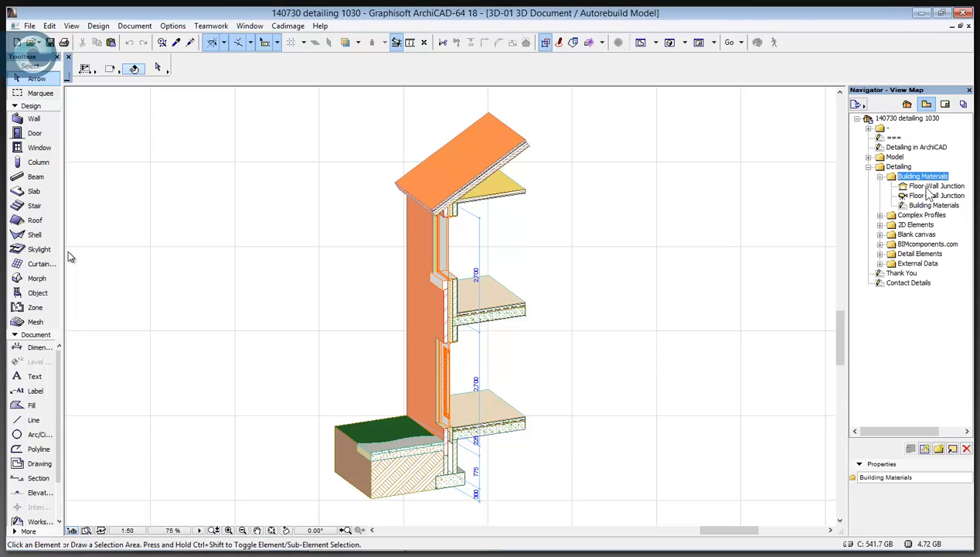
{"action": "double_click", "coordinate": [928, 190]}
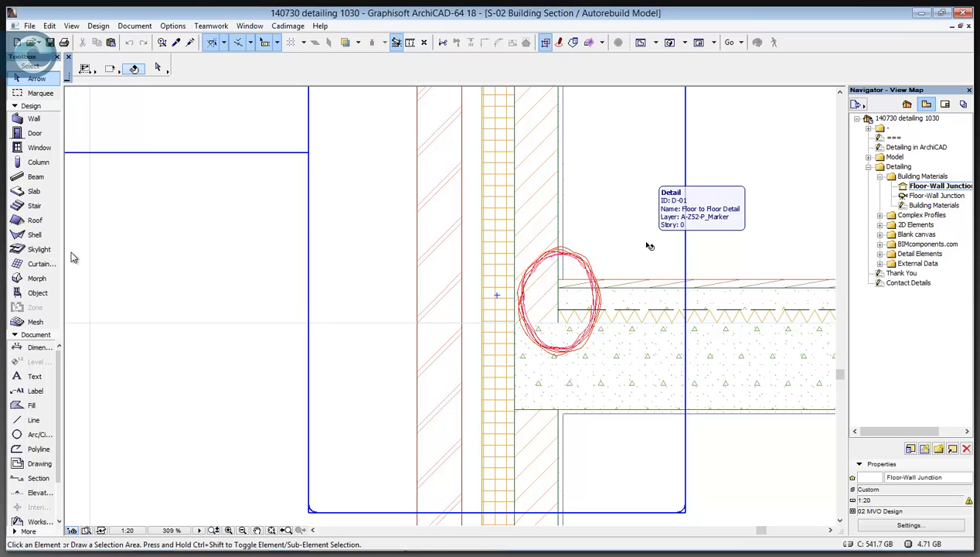
{"action": "double_click", "coordinate": [914, 198]}
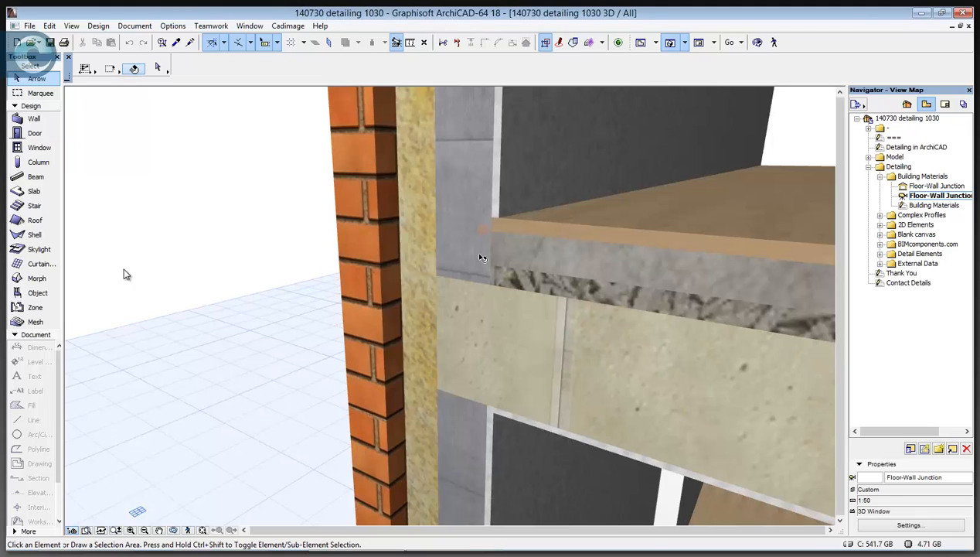
{"action": "double_click", "coordinate": [930, 205]}
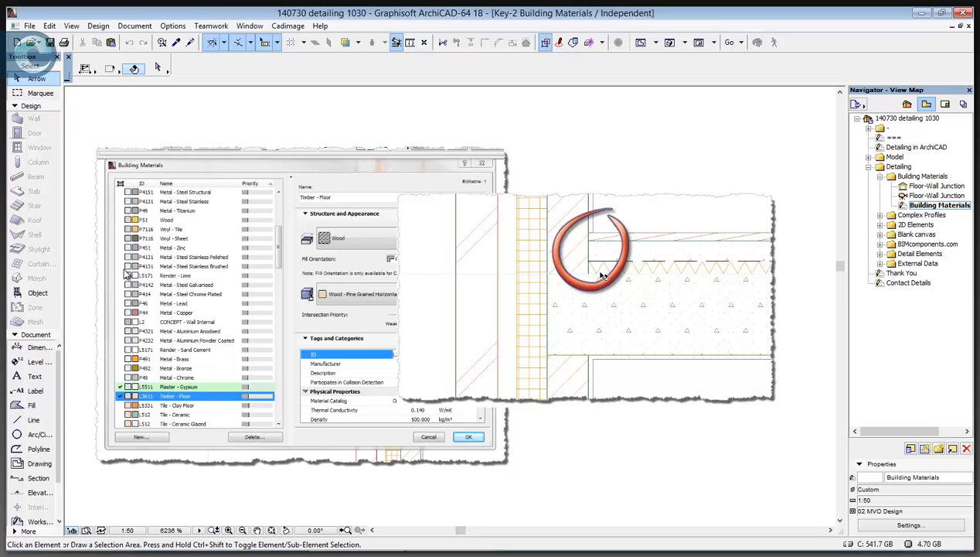
Step: Return to the Floor-Wall Junction section view and select the composite floor slab
{"action": "left_click", "coordinate": [921, 188]}
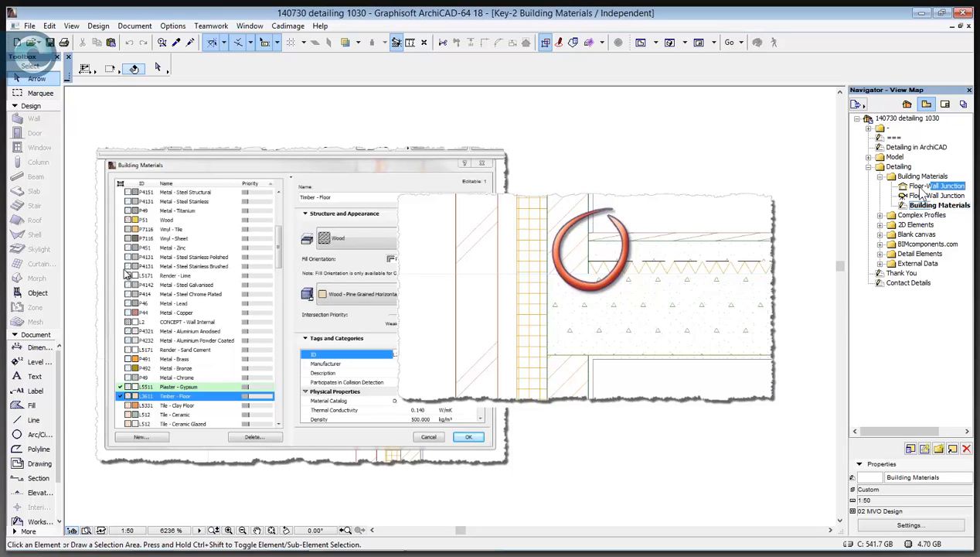
{"action": "double_click", "coordinate": [921, 188]}
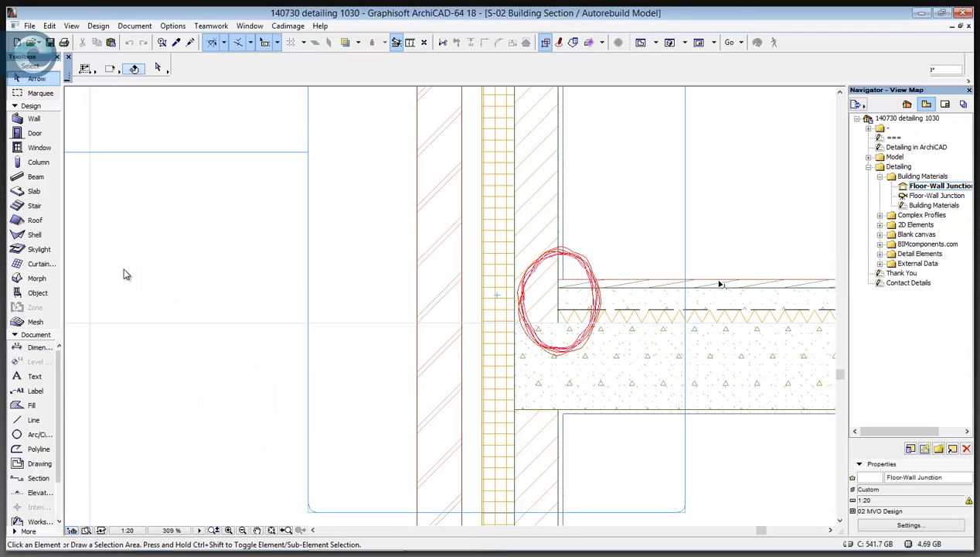
{"action": "left_click", "coordinate": [688, 307]}
{"action": "left_click", "coordinate": [656, 345]}
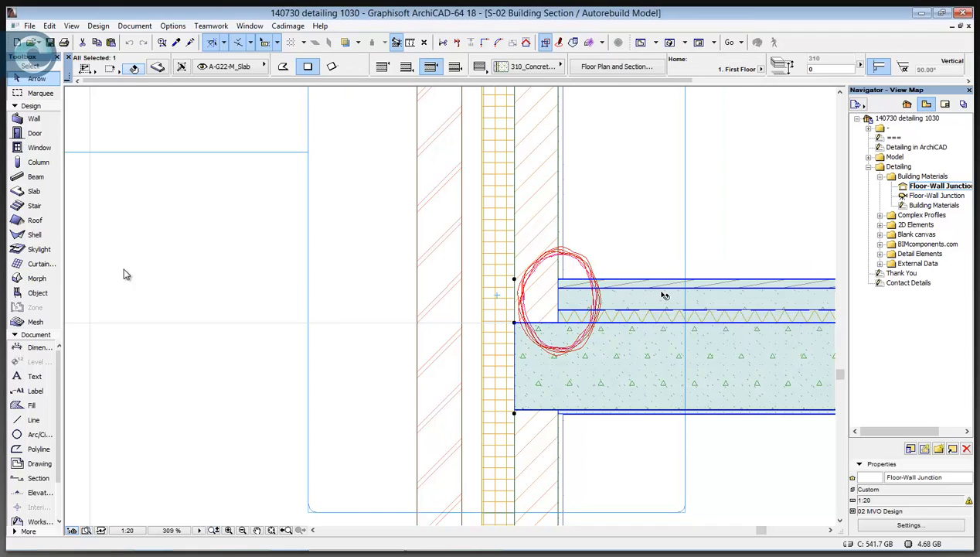
Step: Open the Building Materials settings and list the materials used by the selected slab first
{"action": "left_click", "coordinate": [174, 26]}
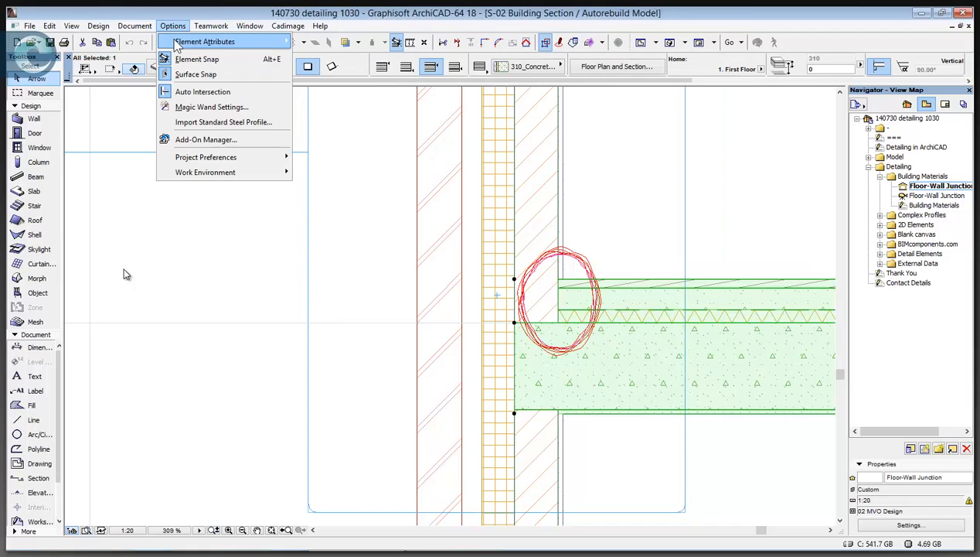
{"action": "mouse_move", "coordinate": [205, 41]}
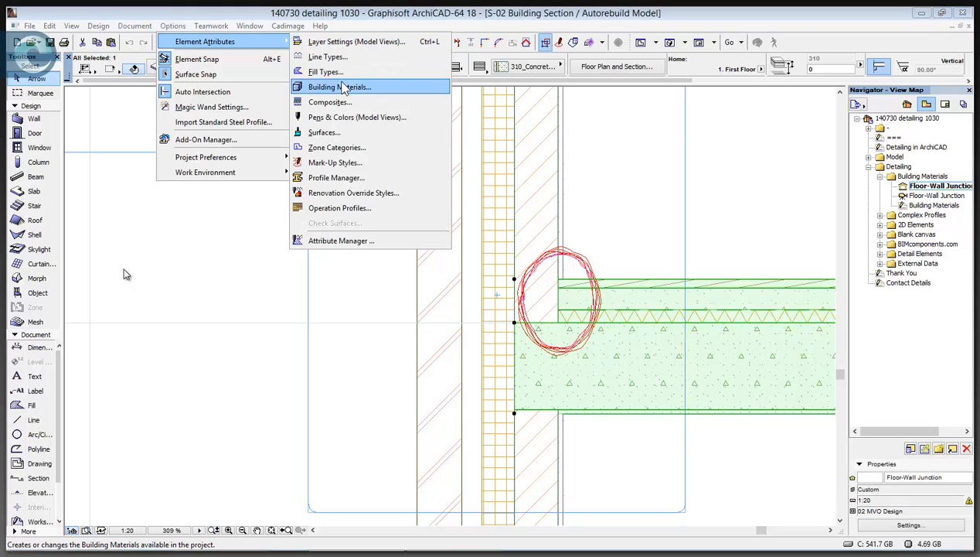
{"action": "left_click", "coordinate": [344, 89]}
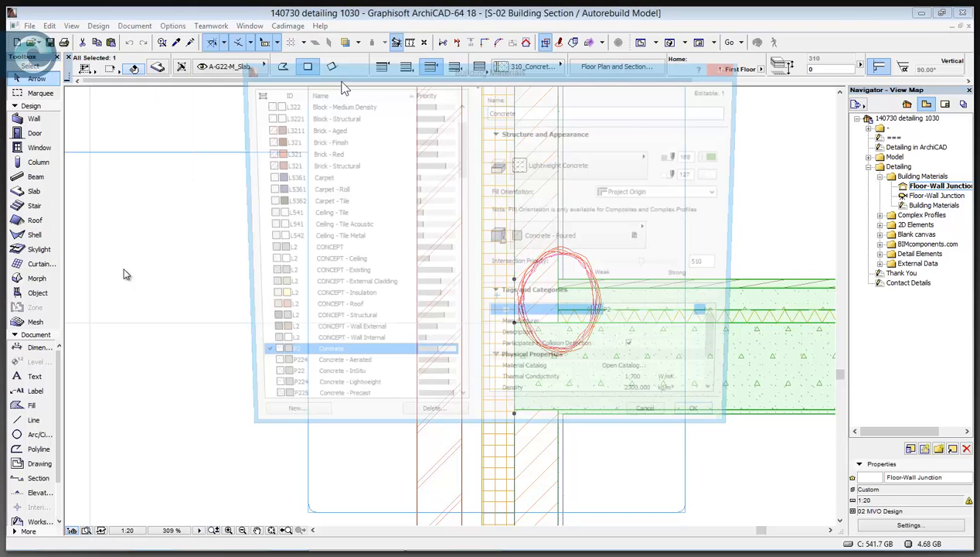
{"action": "left_click_drag", "start_coordinate": [337, 75], "coordinate": [303, 66]}
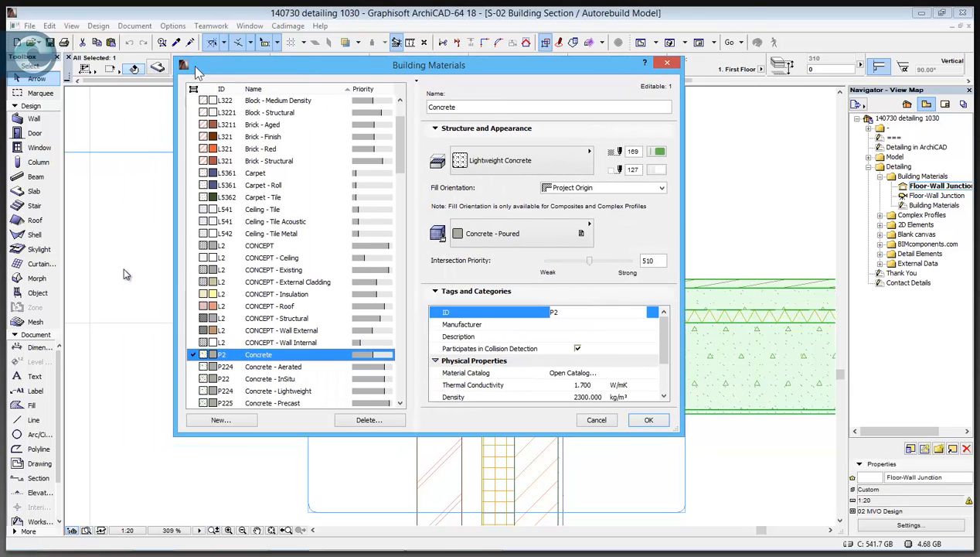
{"action": "left_click", "coordinate": [195, 89]}
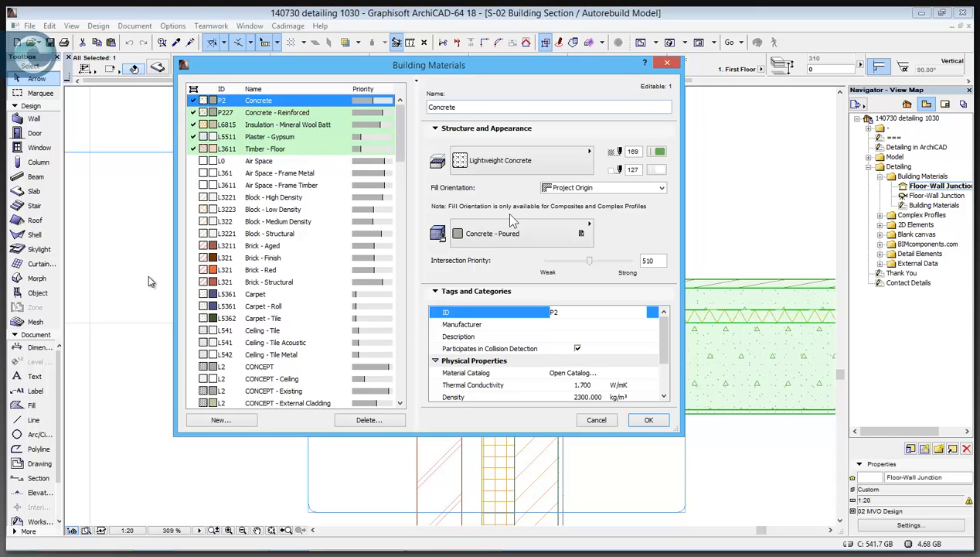
Step: Sort the building materials by priority and compare the intersection priorities of Plaster - Gypsum and Timber - Floor
{"action": "left_click", "coordinate": [381, 95]}
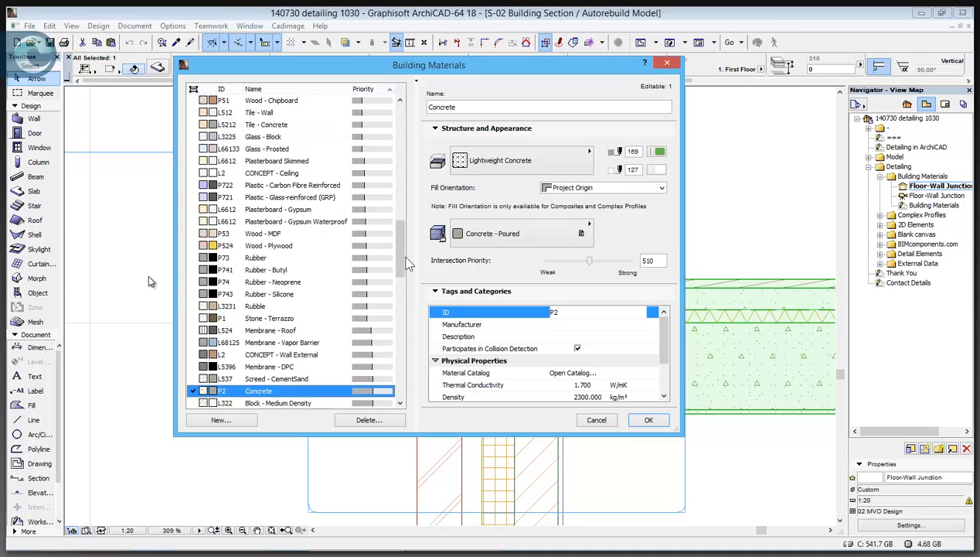
{"action": "left_click_drag", "start_coordinate": [402, 259], "coordinate": [414, 185]}
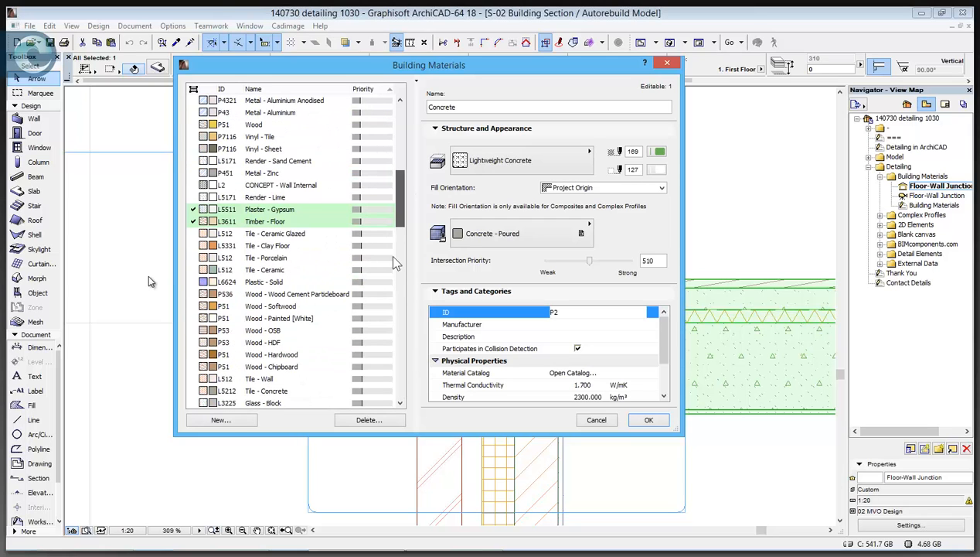
{"action": "scroll", "coordinate": [395, 259], "scroll_direction": "up", "scroll_amount": 1}
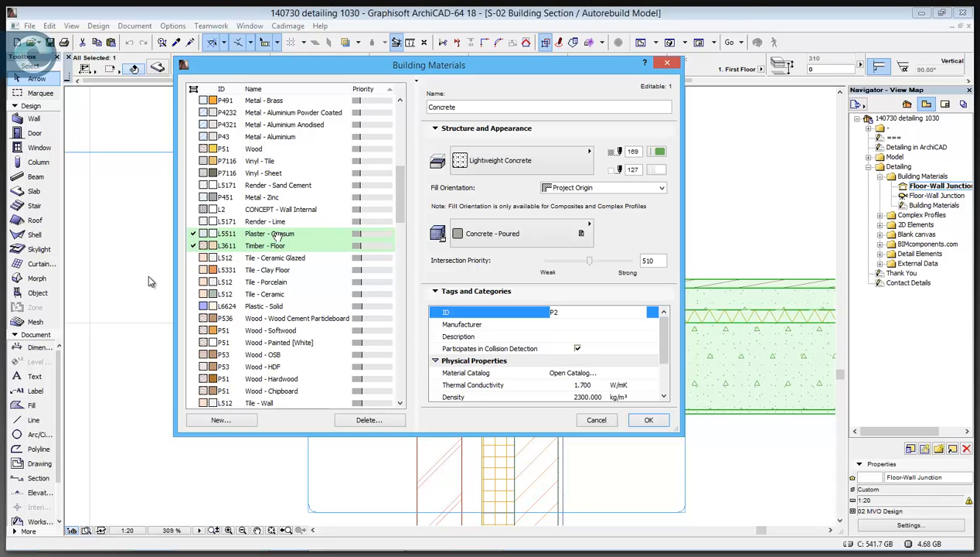
{"action": "left_click", "coordinate": [275, 233]}
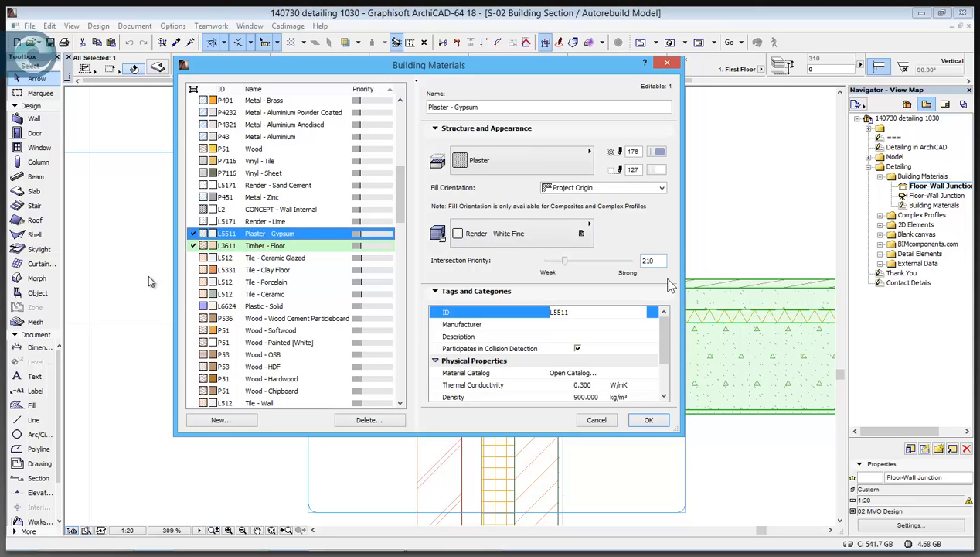
{"action": "key", "text": "Down"}
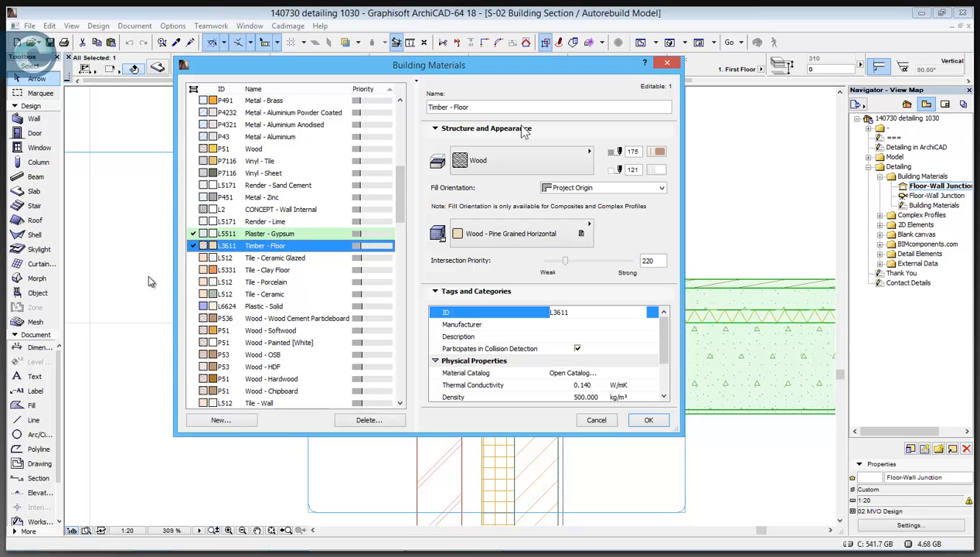
Step: Move Timber - Floor ahead of Plaster - Gypsum in the priority order and check the junction in section and in 3D
{"action": "mouse_move", "coordinate": [457, 71]}
{"action": "left_mouse_down"}
{"action": "mouse_move", "coordinate": [464, 327]}
{"action": "mouse_move", "coordinate": [482, 87]}
{"action": "left_mouse_up"}
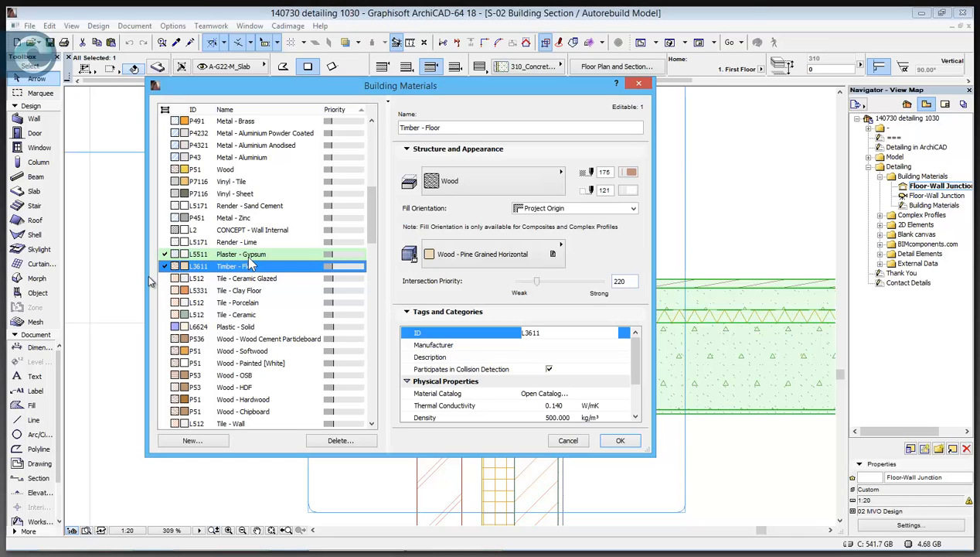
{"action": "left_click_drag", "start_coordinate": [249, 265], "coordinate": [261, 255]}
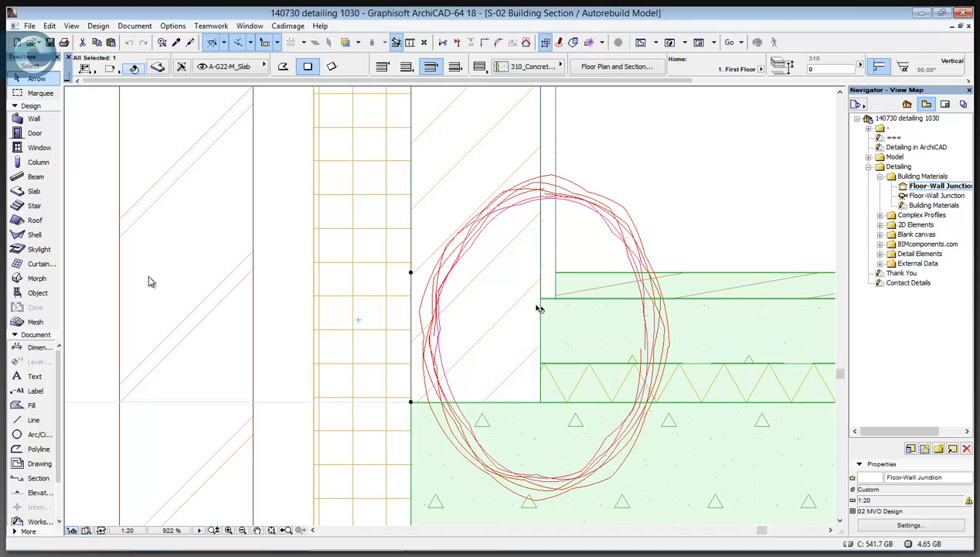
{"action": "double_click", "coordinate": [918, 196]}
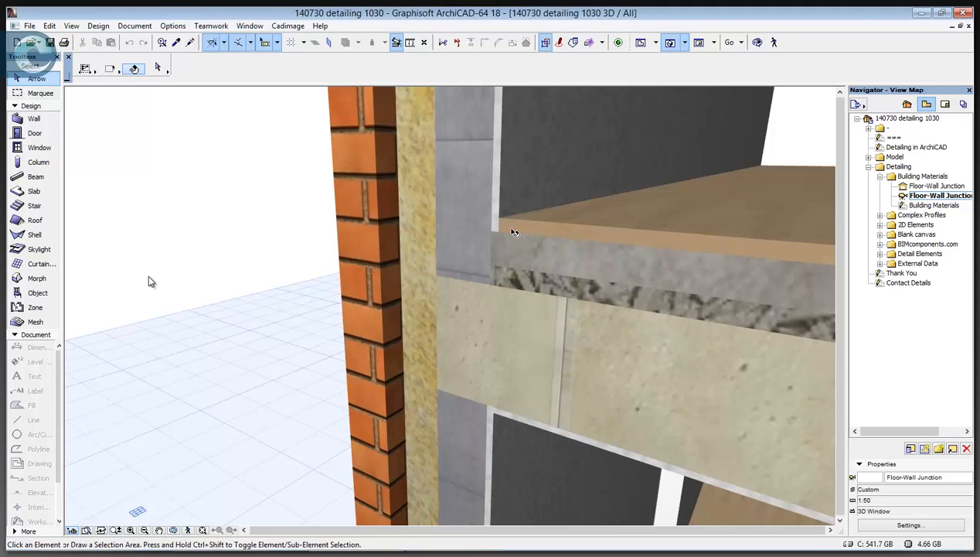
Step: Collapse the Building Materials folder and open the Foundation section view from the Complex Profiles folder
{"action": "left_click", "coordinate": [880, 177]}
{"action": "double_click", "coordinate": [928, 187]}
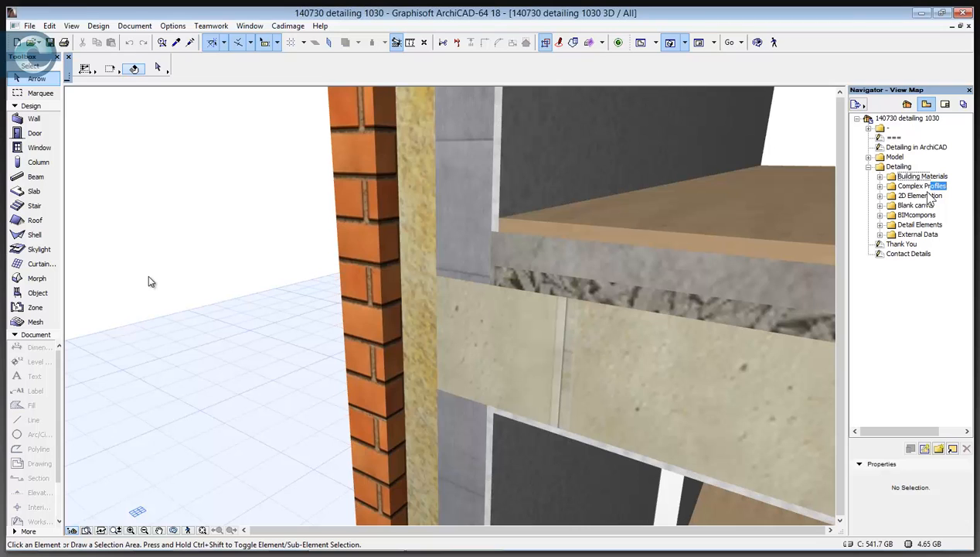
{"action": "double_click", "coordinate": [928, 196]}
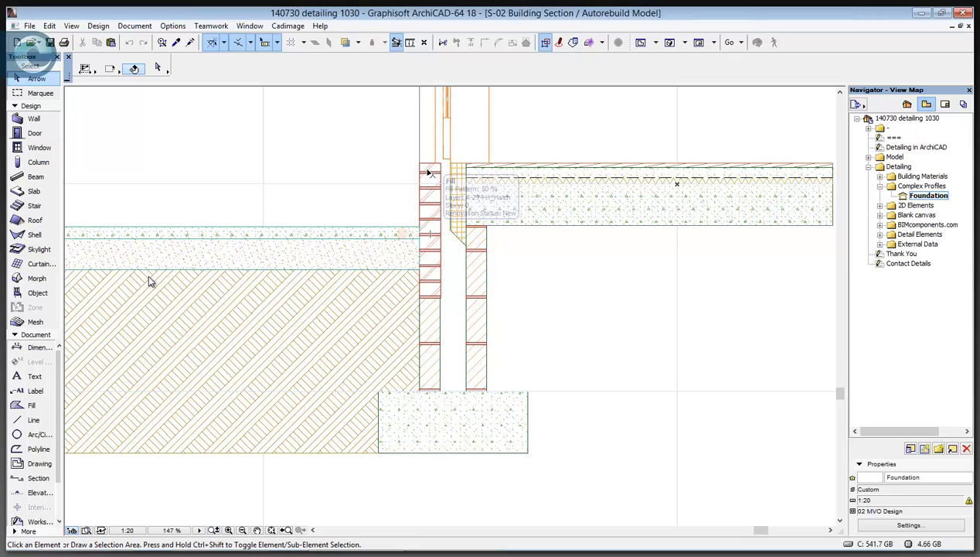
Step: Open the foundation wall's complex profile for editing, enlarge the editor window and inspect the profile's components
{"action": "left_click", "coordinate": [484, 278]}
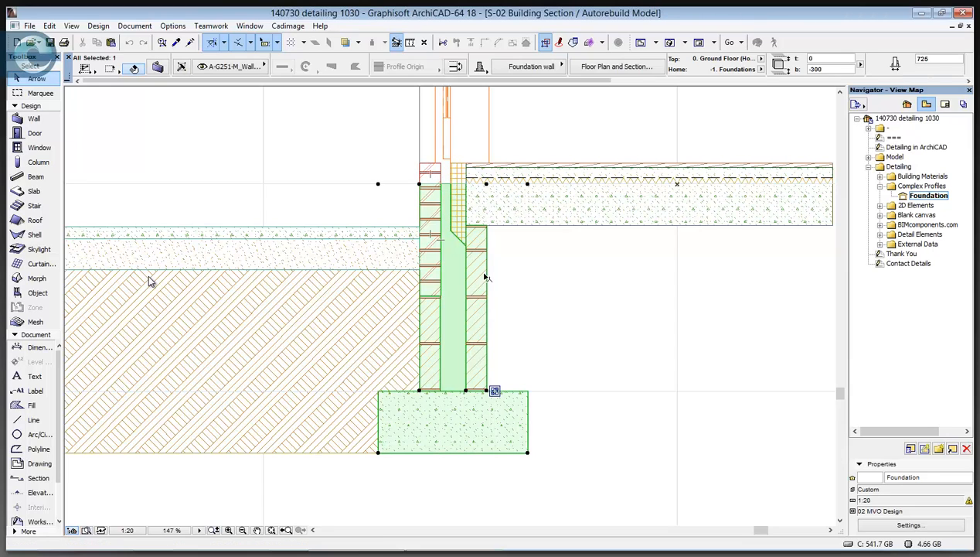
{"action": "right_click", "coordinate": [484, 283]}
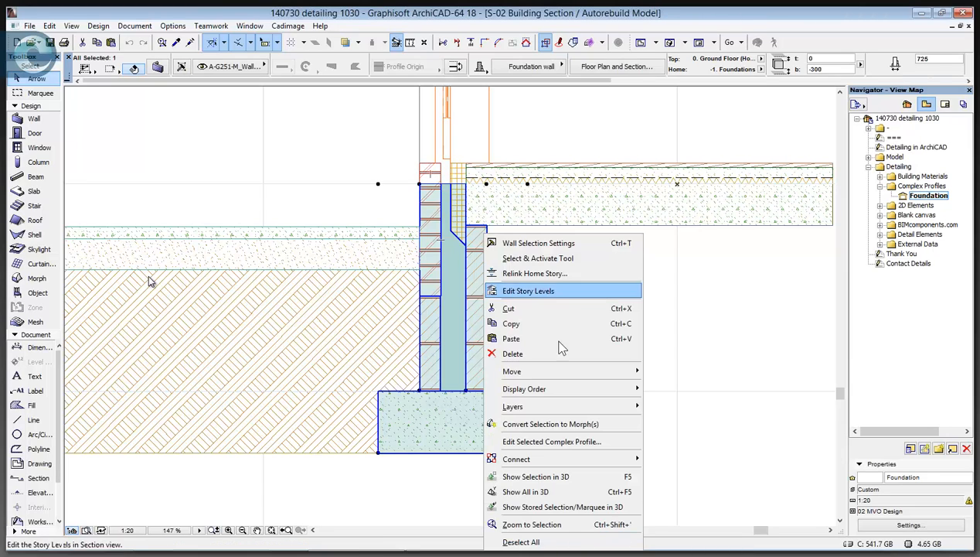
{"action": "left_click", "coordinate": [556, 449]}
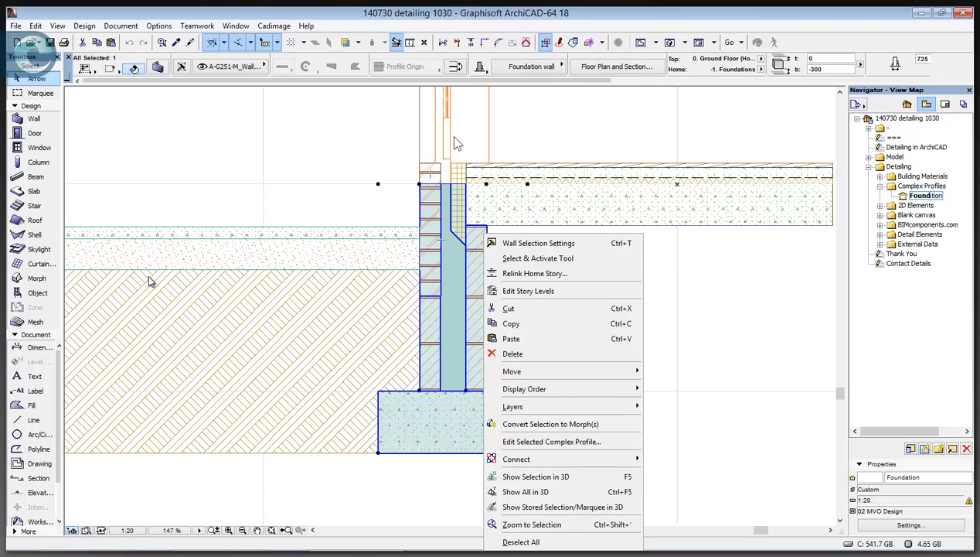
{"action": "left_click_drag", "start_coordinate": [599, 87], "coordinate": [616, 87]}
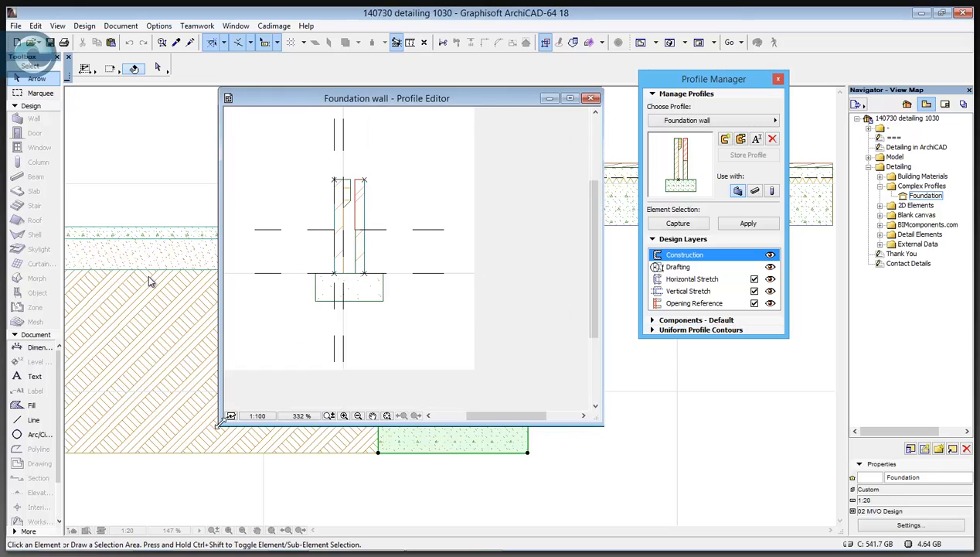
{"action": "left_click_drag", "start_coordinate": [220, 425], "coordinate": [88, 510]}
{"action": "middle_click_drag", "start_coordinate": [357, 315], "coordinate": [409, 308]}
{"action": "scroll", "coordinate": [400, 224], "scroll_direction": "up", "scroll_amount": 6}
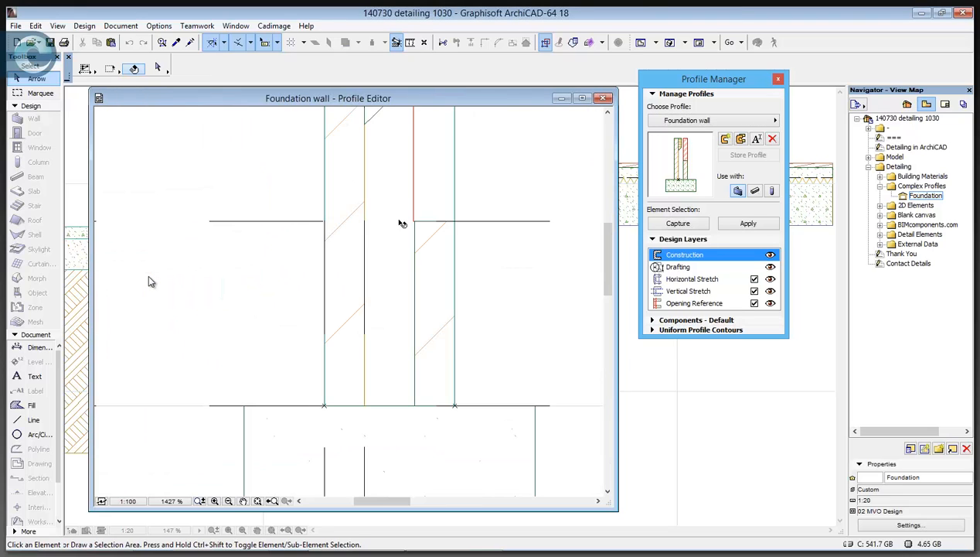
{"action": "scroll", "coordinate": [401, 224], "scroll_direction": "down", "scroll_amount": 3}
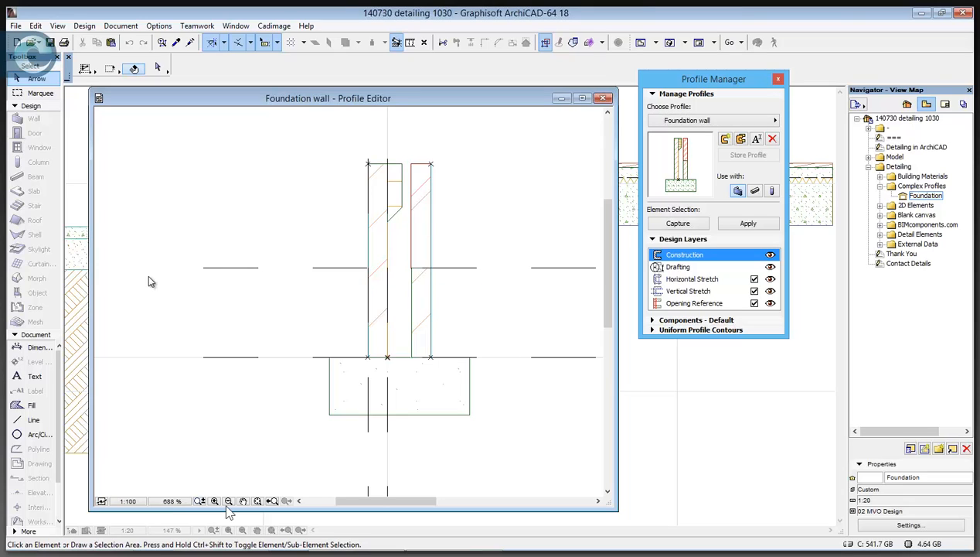
Step: Set the scale of the foundation wall's profile drawing to 1:20 and fit the profile in view
{"action": "left_click", "coordinate": [99, 501]}
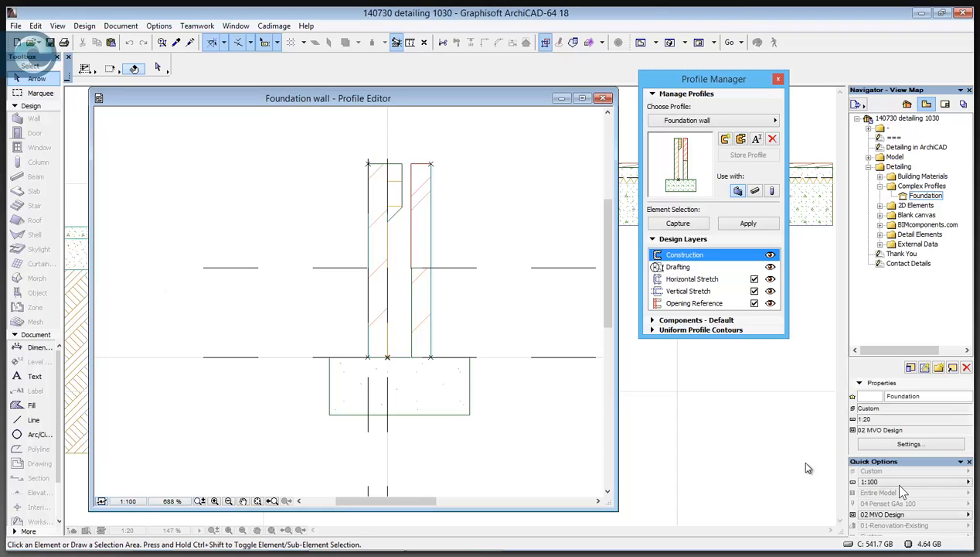
{"action": "left_click", "coordinate": [835, 483]}
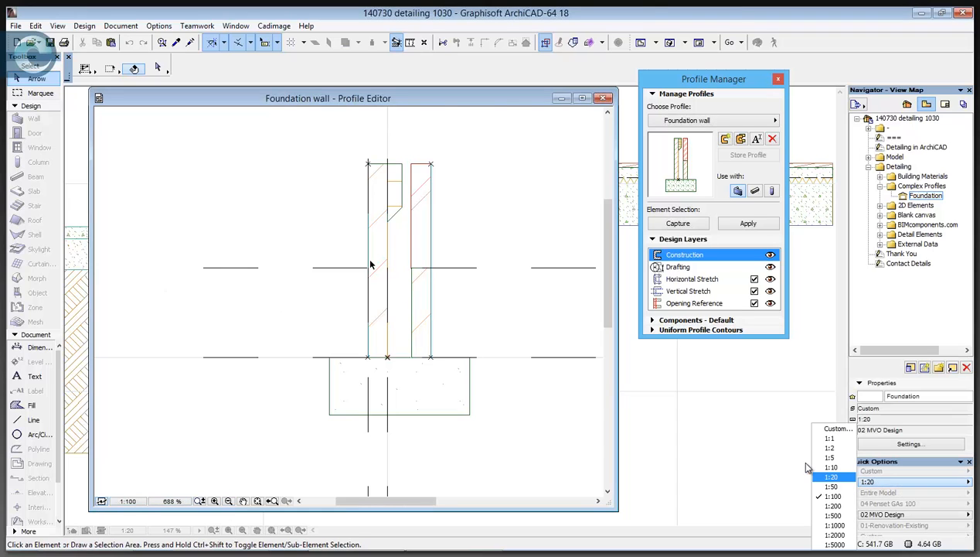
{"action": "left_click", "coordinate": [806, 468]}
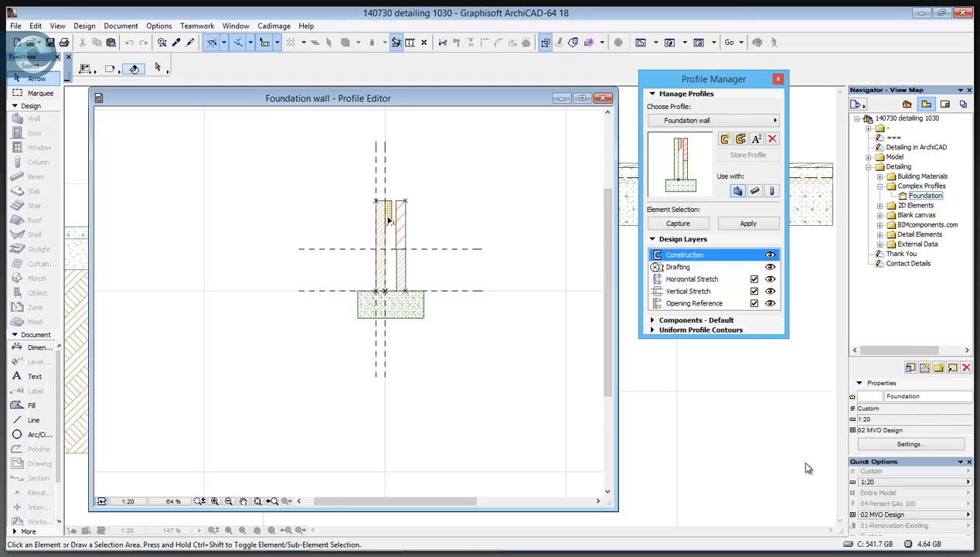
{"action": "key", "text": "ctrl+'"}
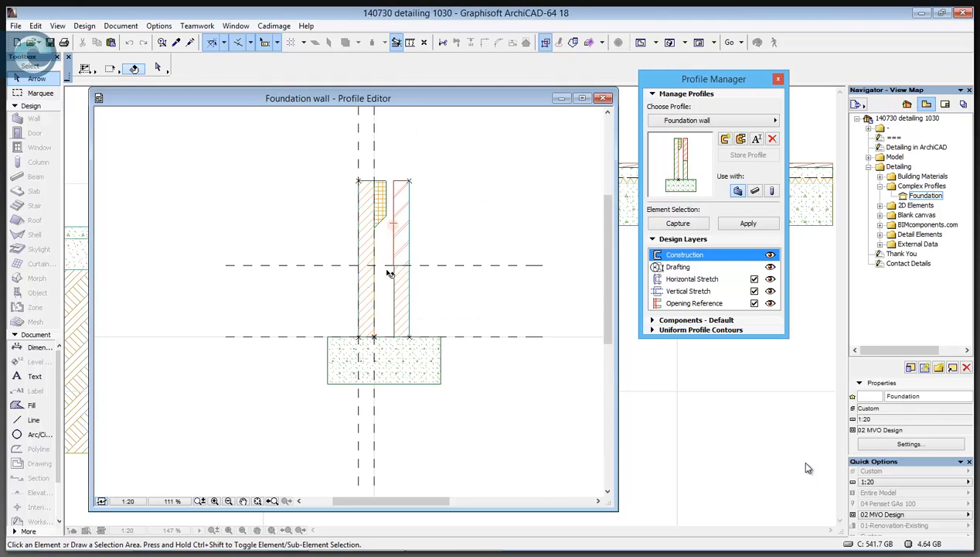
Step: Set the Fill tool to the Sand building material with the polygonal geometry method for a new profile component
{"action": "left_click", "coordinate": [392, 223]}
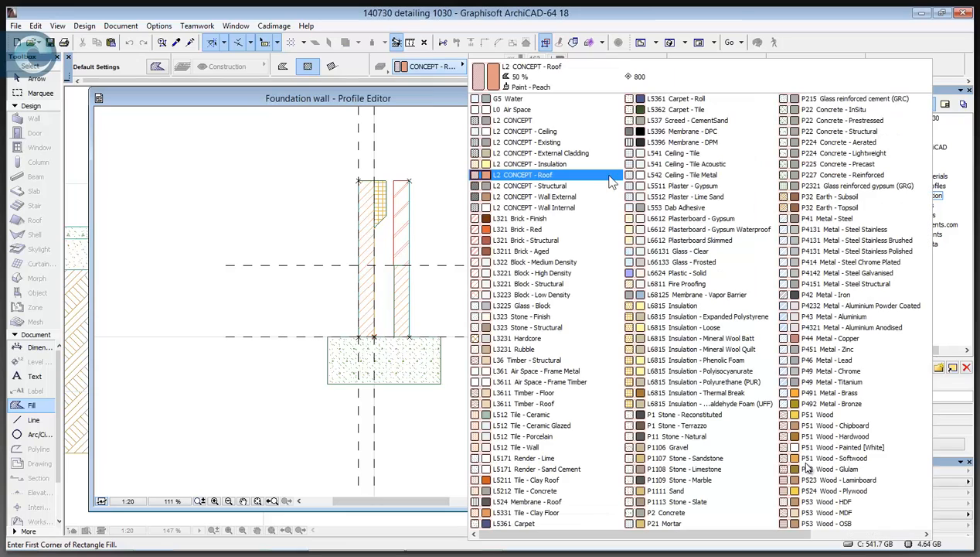
{"action": "left_click", "coordinate": [425, 66]}
{"action": "left_click", "coordinate": [634, 198]}
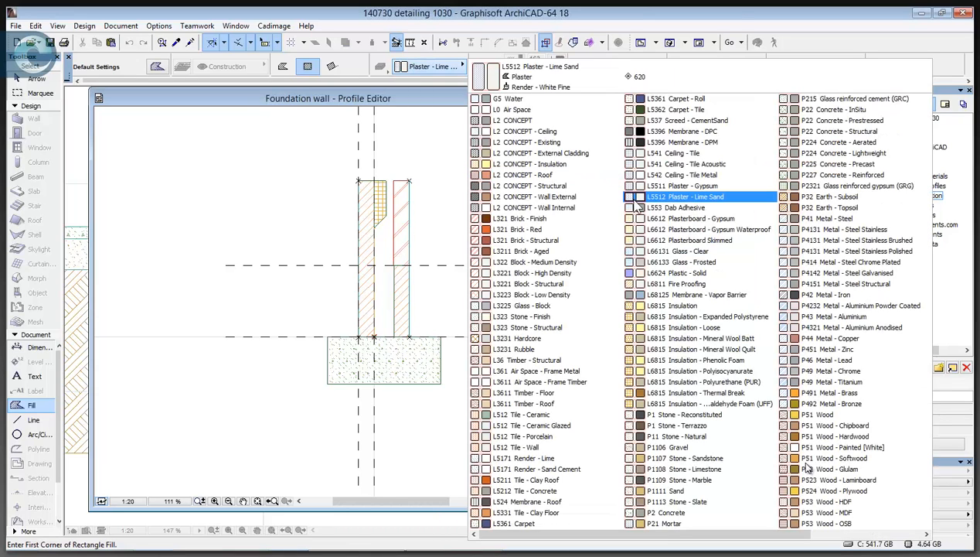
{"action": "left_click", "coordinate": [666, 512]}
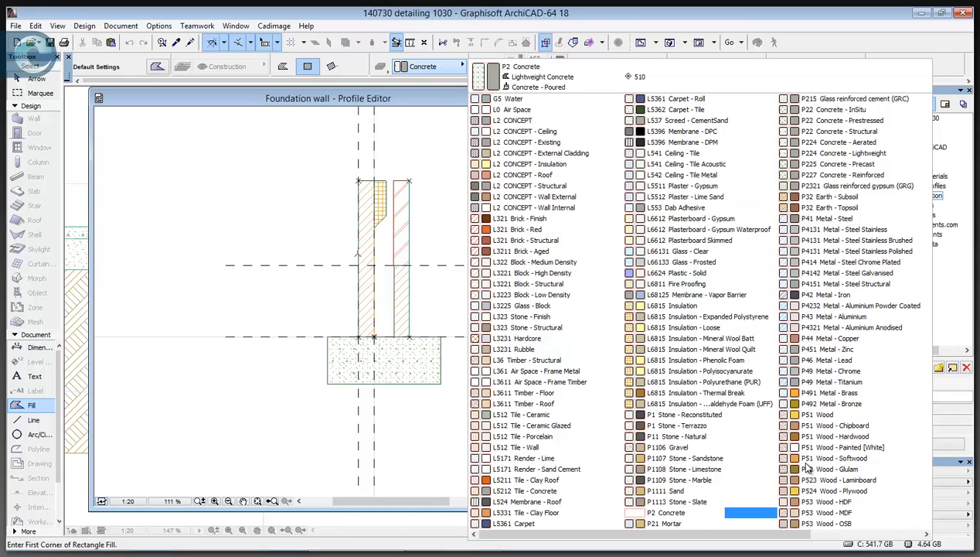
{"action": "left_click", "coordinate": [666, 491]}
{"action": "key", "text": "space"}
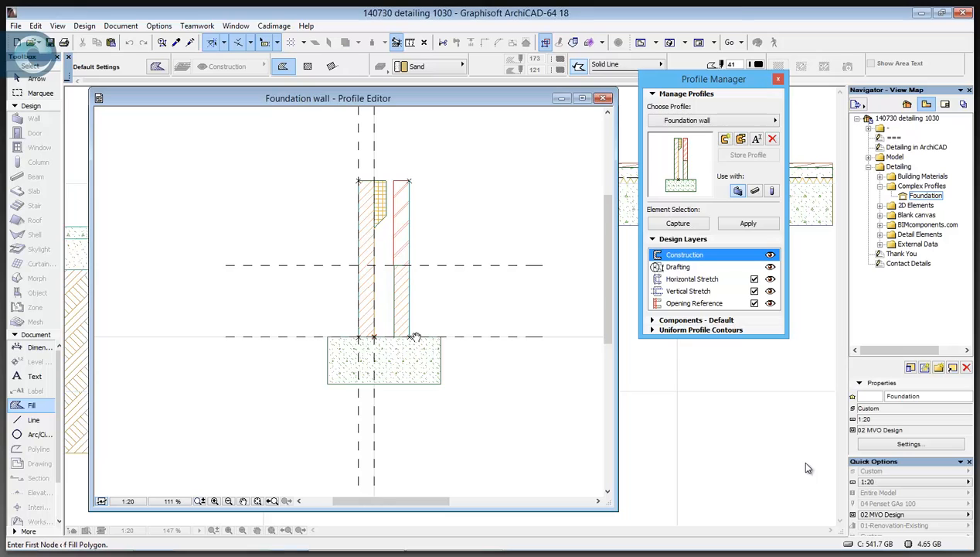
Step: Draw a polygonal sand fill in the cavity between the two wall leaves, from the footing up to a sloping upper edge
{"action": "scroll", "coordinate": [402, 317], "scroll_direction": "up", "scroll_amount": 4}
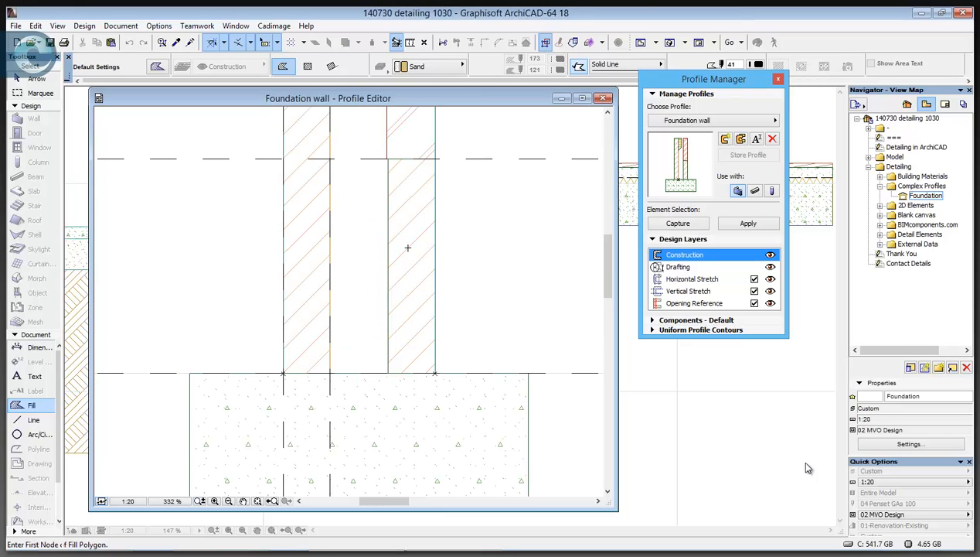
{"action": "left_click", "coordinate": [387, 374]}
{"action": "left_click", "coordinate": [387, 198]}
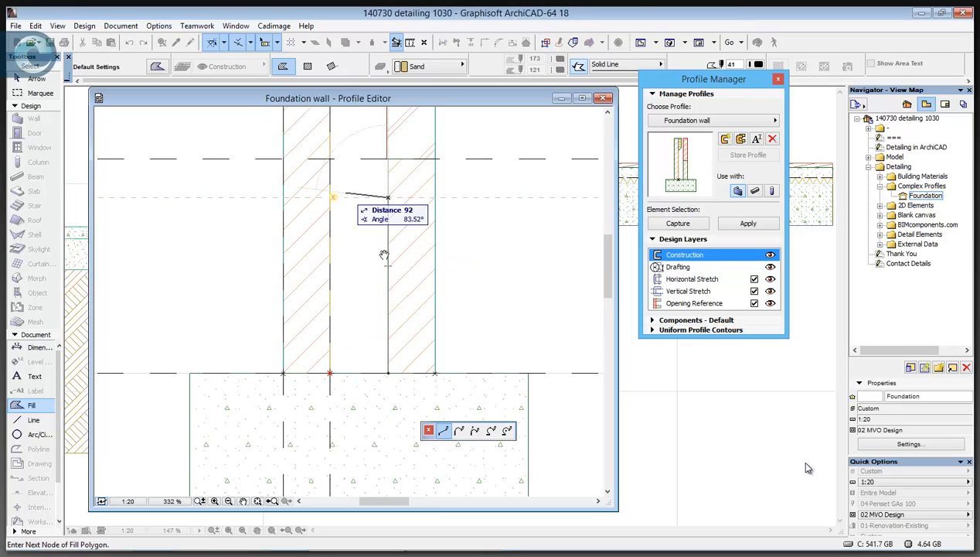
{"action": "scroll", "coordinate": [384, 255], "scroll_direction": "down", "scroll_amount": 5}
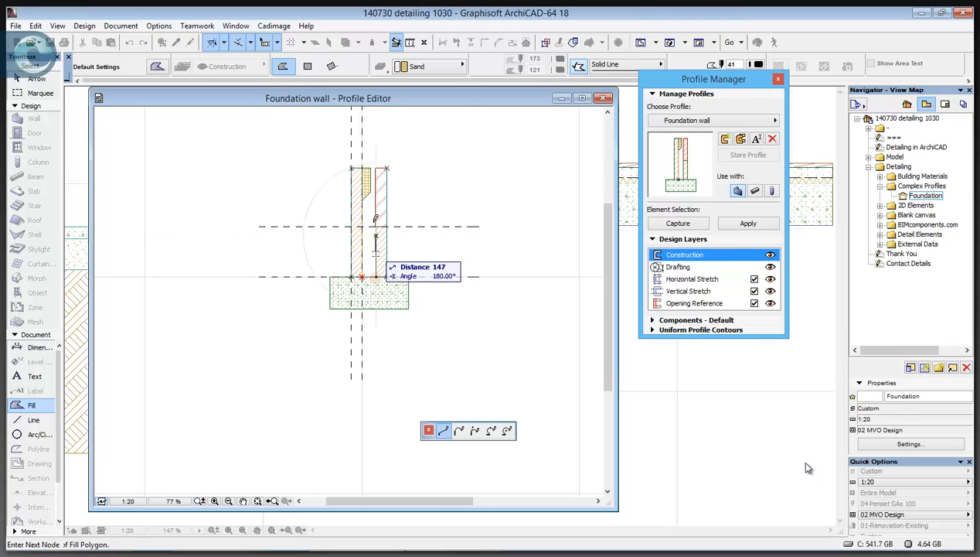
{"action": "scroll", "coordinate": [364, 232], "scroll_direction": "up", "scroll_amount": 5}
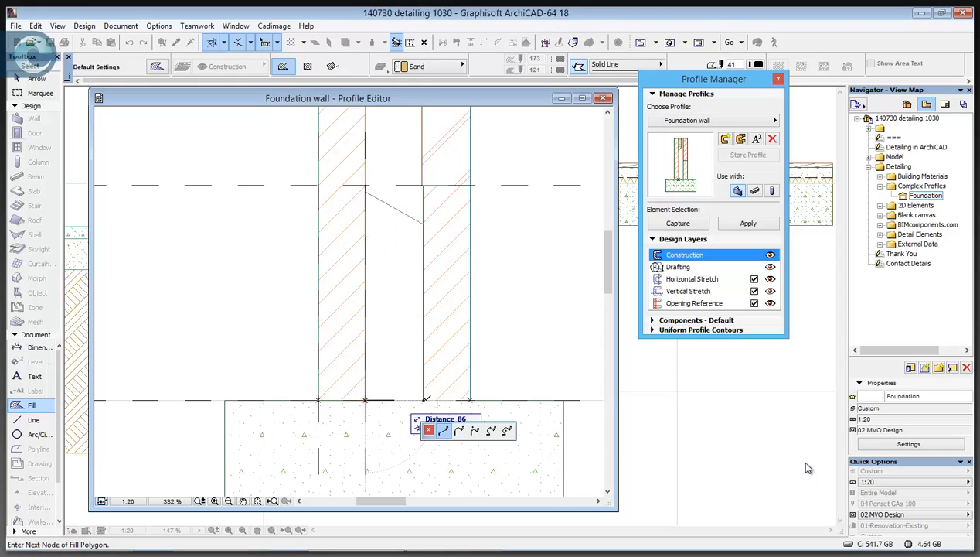
{"action": "double_click", "coordinate": [425, 399]}
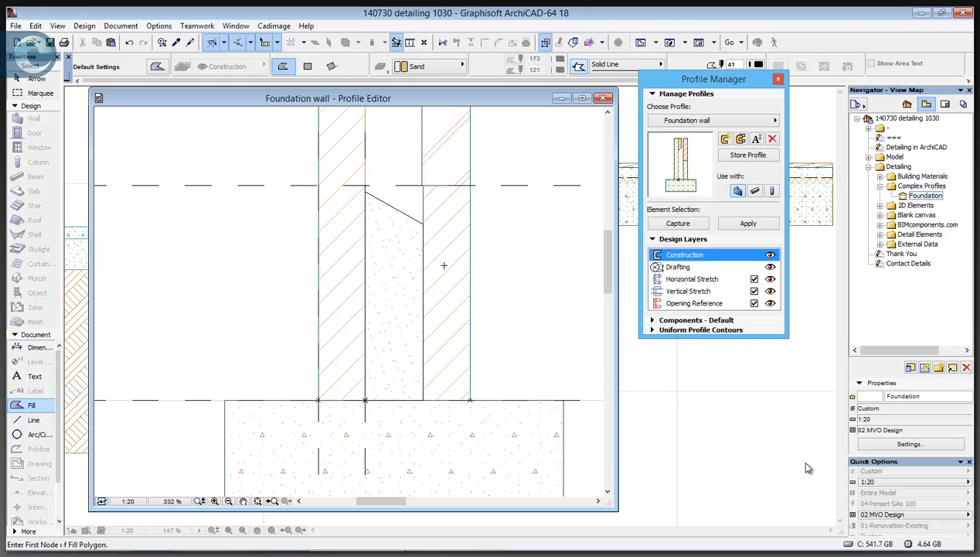
{"action": "scroll", "coordinate": [394, 273], "scroll_direction": "down", "scroll_amount": 3}
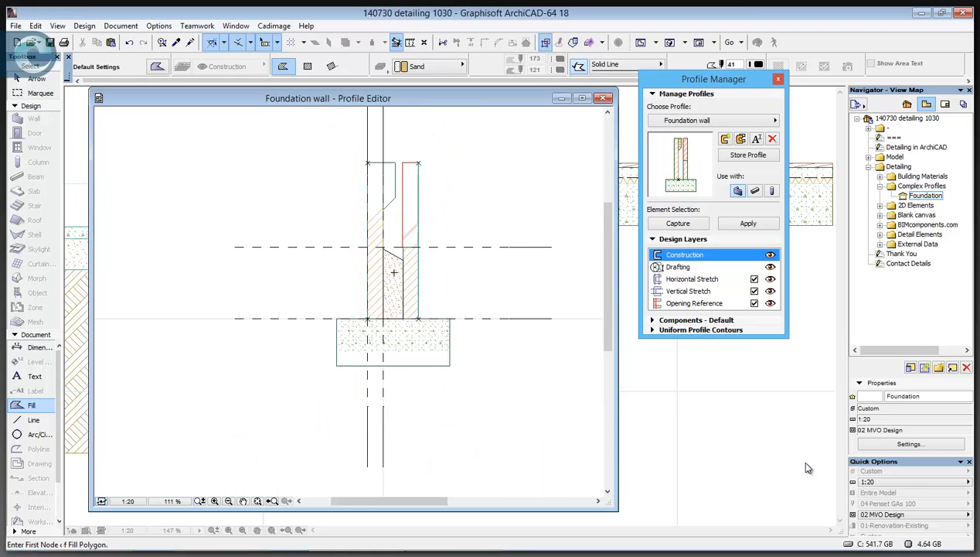
{"action": "middle_click_drag", "start_coordinate": [393, 272], "coordinate": [382, 297]}
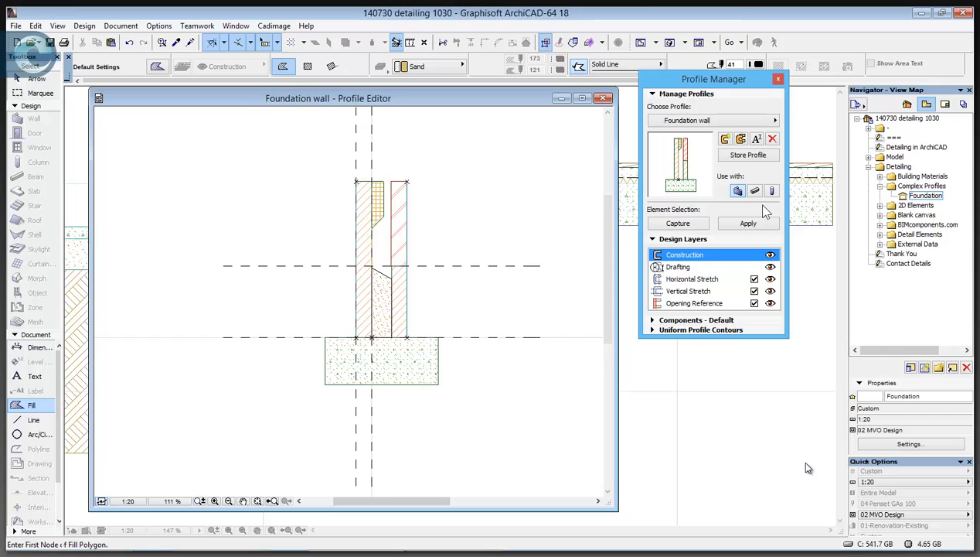
Step: Store the edited foundation wall profile, close its editor and check the sand cavity fill in the section, leaving the wall deselected
{"action": "left_click", "coordinate": [778, 81]}
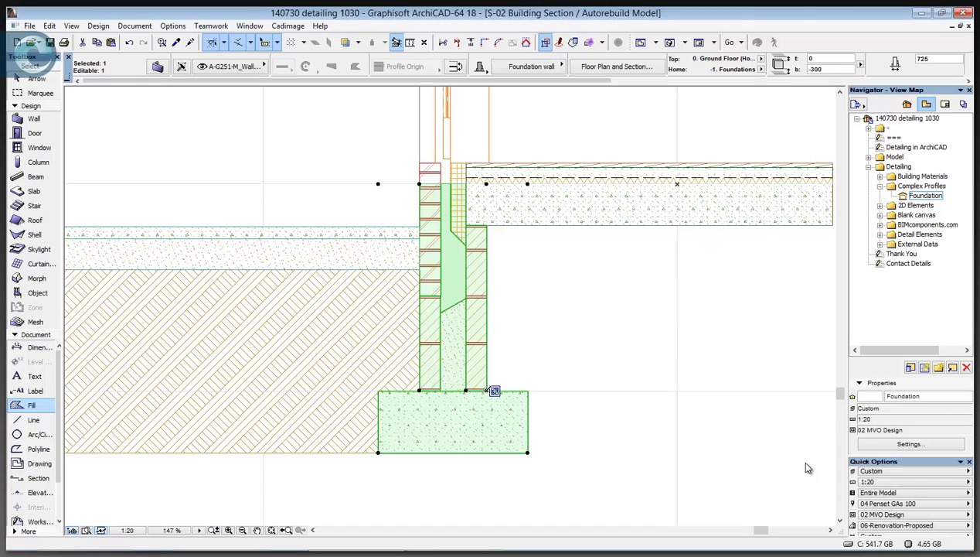
{"action": "scroll", "coordinate": [454, 312], "scroll_direction": "up", "scroll_amount": 5}
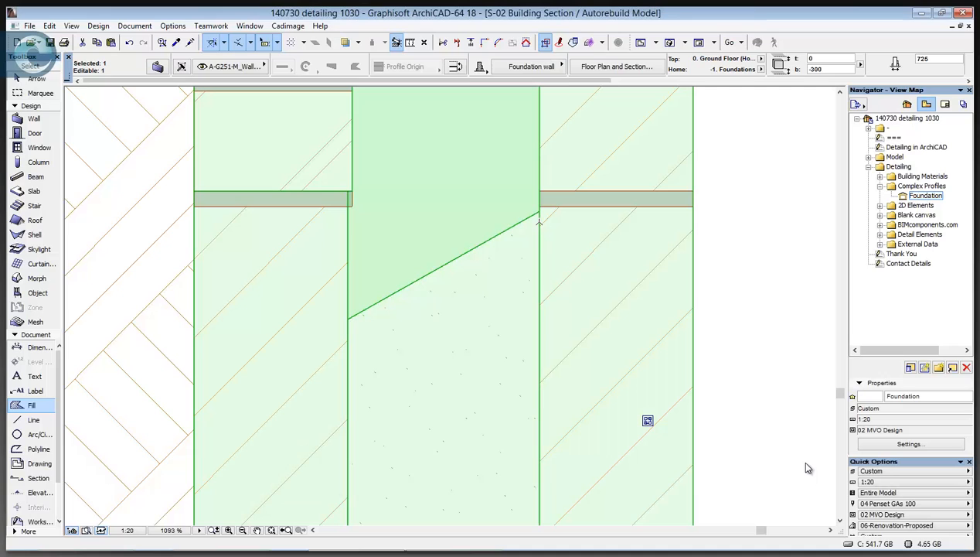
{"action": "scroll", "coordinate": [638, 228], "scroll_direction": "down", "scroll_amount": 3}
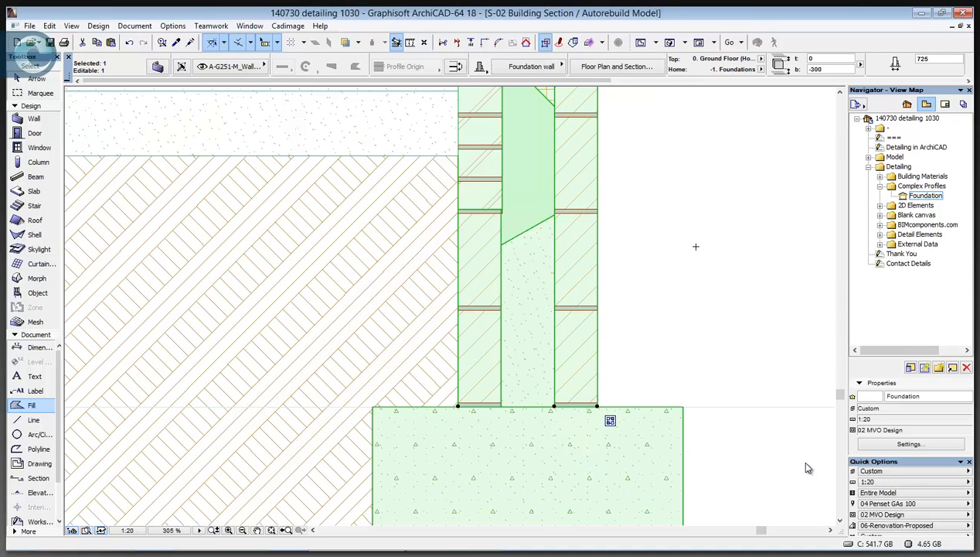
{"action": "scroll", "coordinate": [715, 236], "scroll_direction": "down", "scroll_amount": 1}
{"action": "middle_click_drag", "start_coordinate": [711, 232], "coordinate": [594, 276]}
{"action": "key", "text": "Escape"}
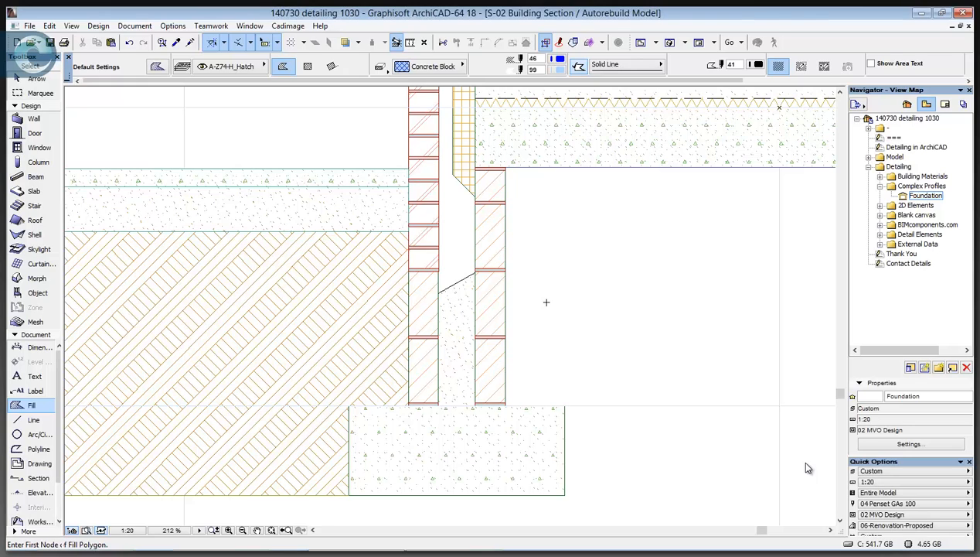
Step: Open the Floor-Wall Junction 3D view and examine the foundation wall's cavity fill in the cut model
{"action": "double_click", "coordinate": [923, 177]}
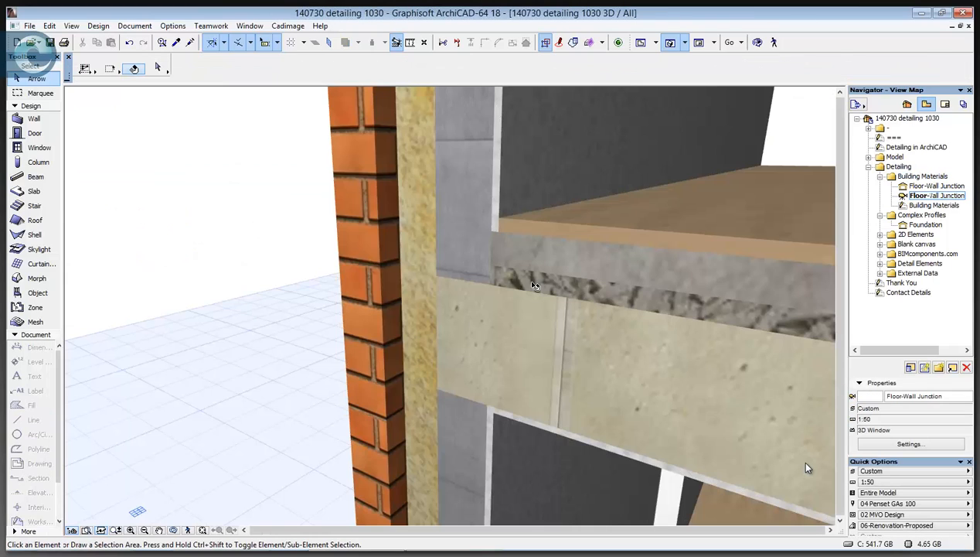
{"action": "scroll", "coordinate": [535, 285], "scroll_direction": "down", "scroll_amount": 5}
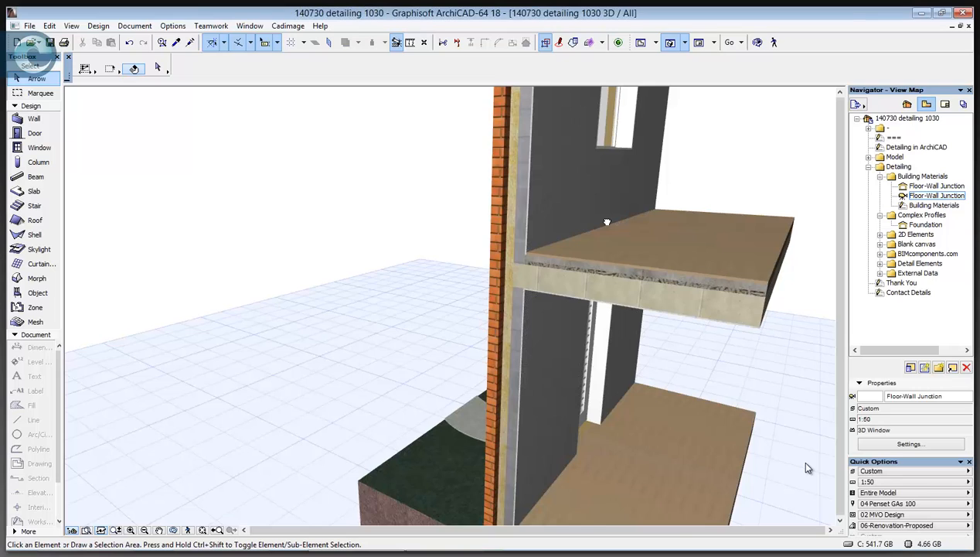
{"action": "middle_click_drag", "start_coordinate": [535, 494], "coordinate": [585, 317]}
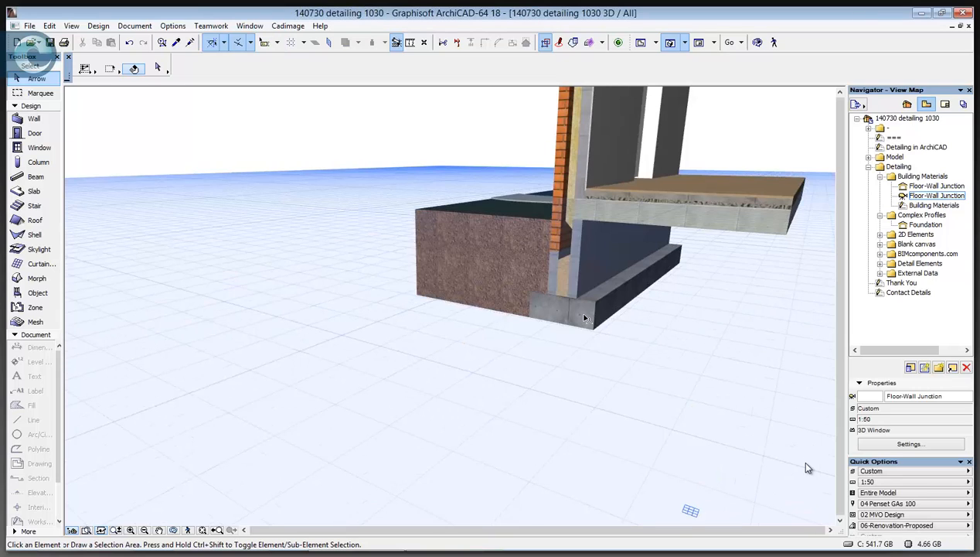
{"action": "scroll", "coordinate": [585, 318], "scroll_direction": "up", "scroll_amount": 3}
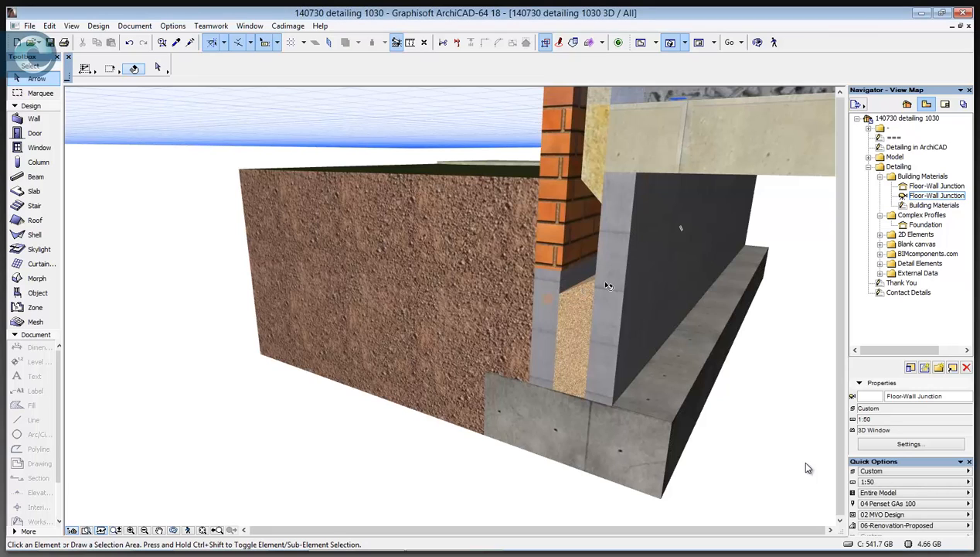
{"action": "mouse_move", "coordinate": [643, 252]}
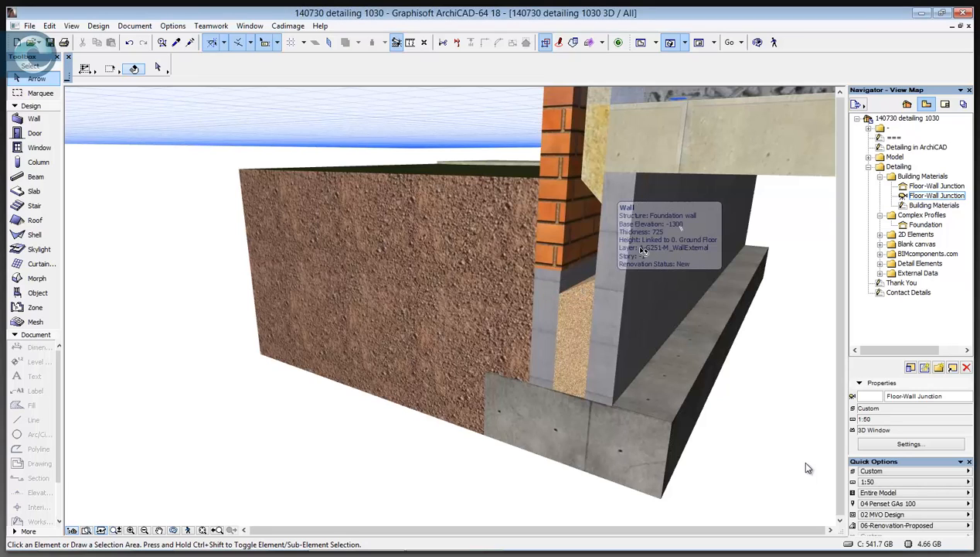
Step: Open the Mortar Courses section view from the 2D Elements folder and inspect the mortar course fills in the foundation wall
{"action": "double_click", "coordinate": [939, 225]}
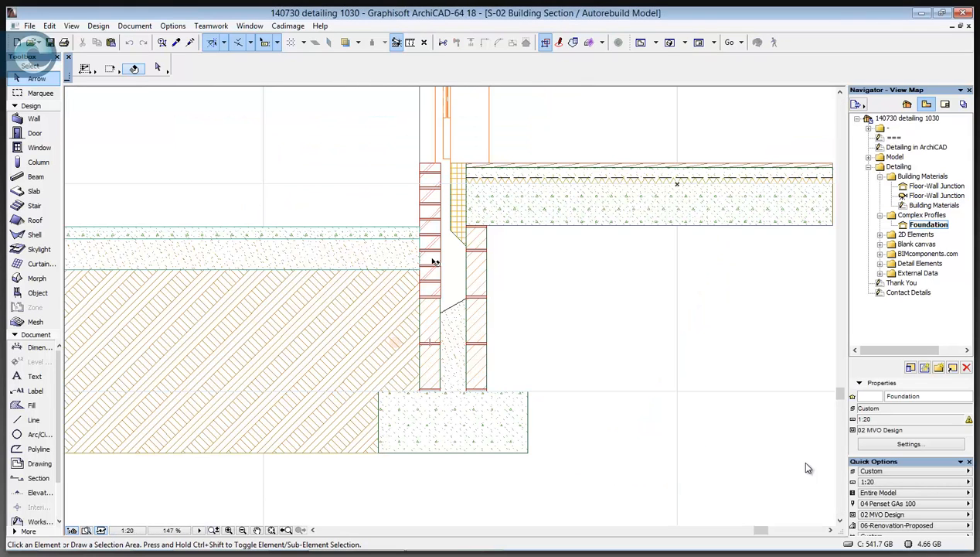
{"action": "double_click", "coordinate": [917, 234]}
{"action": "double_click", "coordinate": [936, 245]}
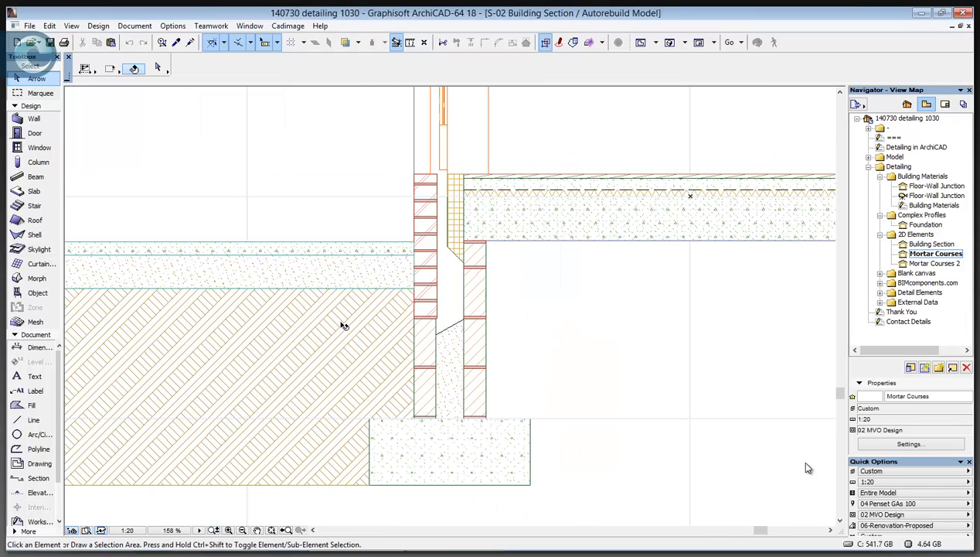
{"action": "left_click", "coordinate": [425, 368]}
{"action": "left_click", "coordinate": [484, 318]}
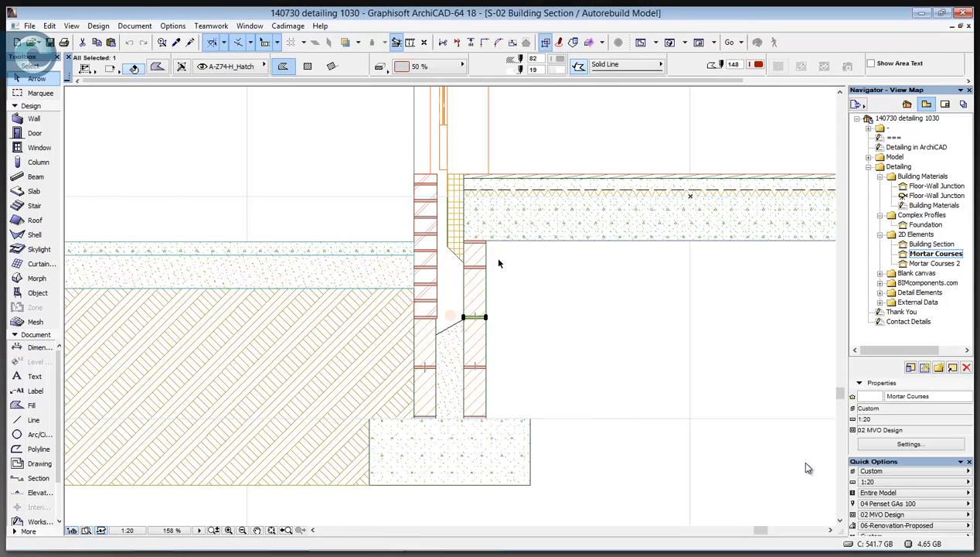
{"action": "left_click", "coordinate": [477, 265]}
Step: Open the Mortar Courses 2 view and copy the mortar fill from the inner block leaf's base to the outer brick leaf's base
{"action": "double_click", "coordinate": [933, 264]}
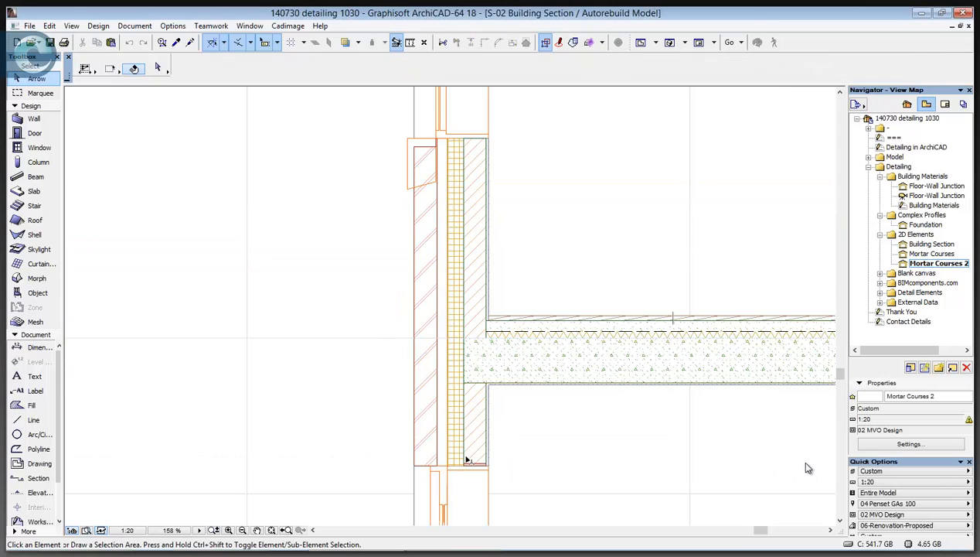
{"action": "middle_click_drag", "start_coordinate": [490, 443], "coordinate": [538, 342]}
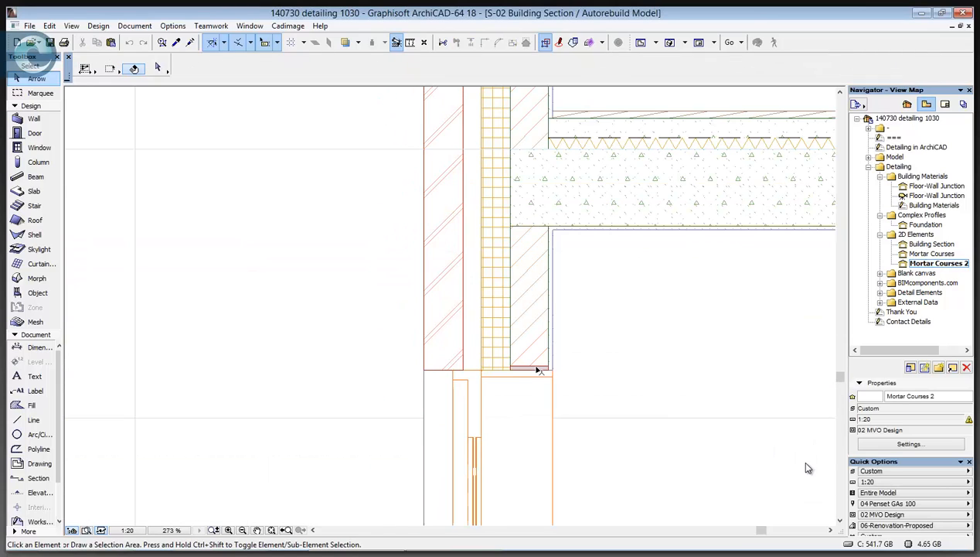
{"action": "left_click", "coordinate": [526, 368]}
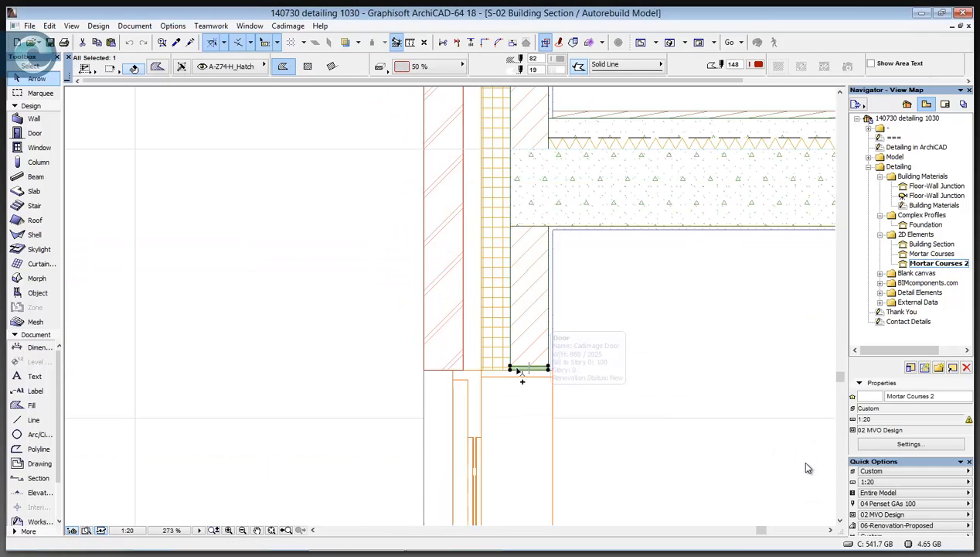
{"action": "key", "text": "ctrl+alt+d"}
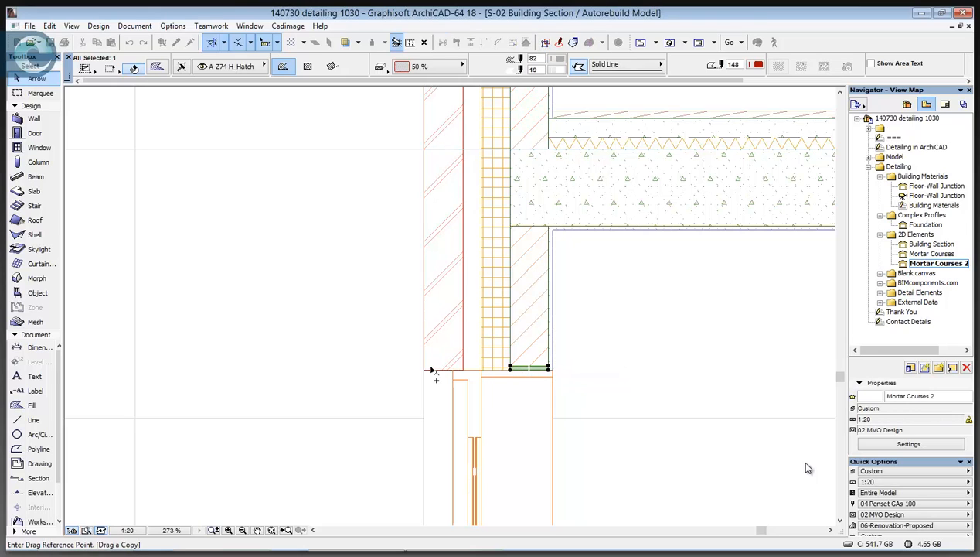
Step: Stretch the copied mortar fill's end edge to the cavity-side face of the brick leaf
{"action": "scroll", "coordinate": [549, 368], "scroll_direction": "up", "scroll_amount": 10}
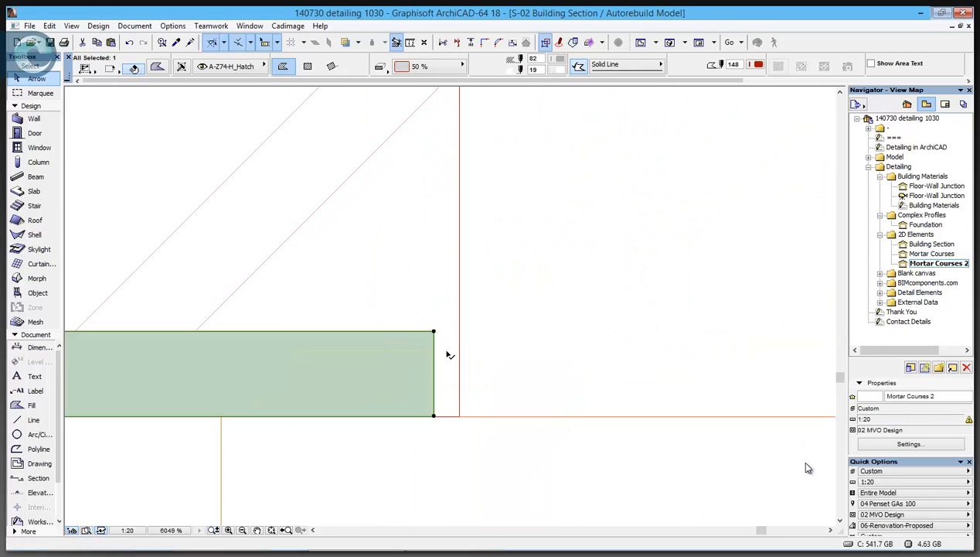
{"action": "left_click", "coordinate": [434, 353]}
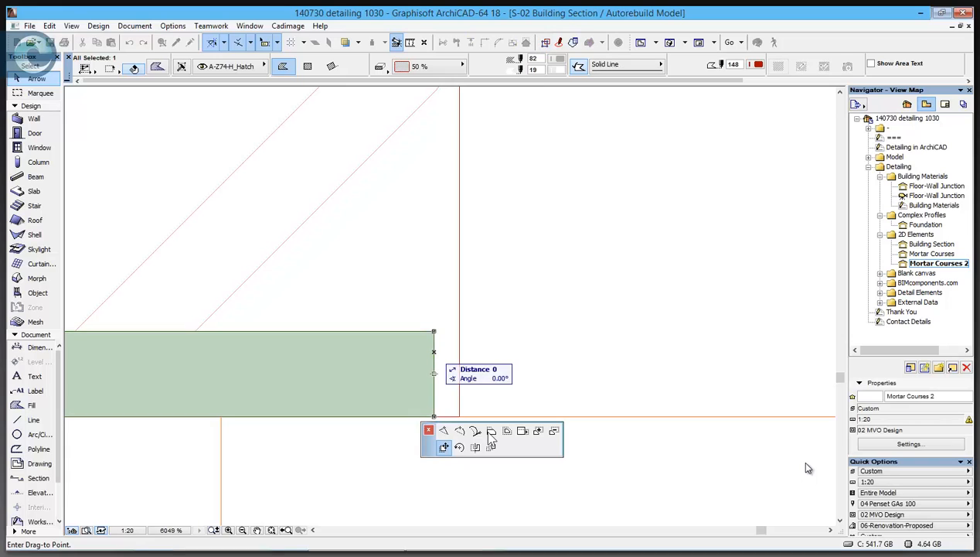
{"action": "left_click", "coordinate": [459, 416]}
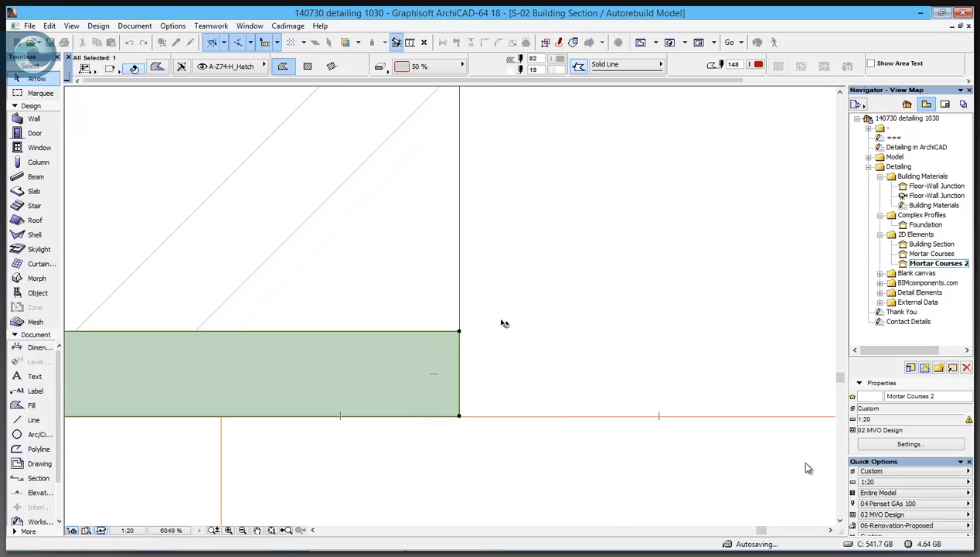
{"action": "scroll", "coordinate": [498, 289], "scroll_direction": "down", "scroll_amount": 10}
{"action": "middle_click_drag", "start_coordinate": [496, 288], "coordinate": [495, 374]}
{"action": "scroll", "coordinate": [496, 404], "scroll_direction": "down", "scroll_amount": 3}
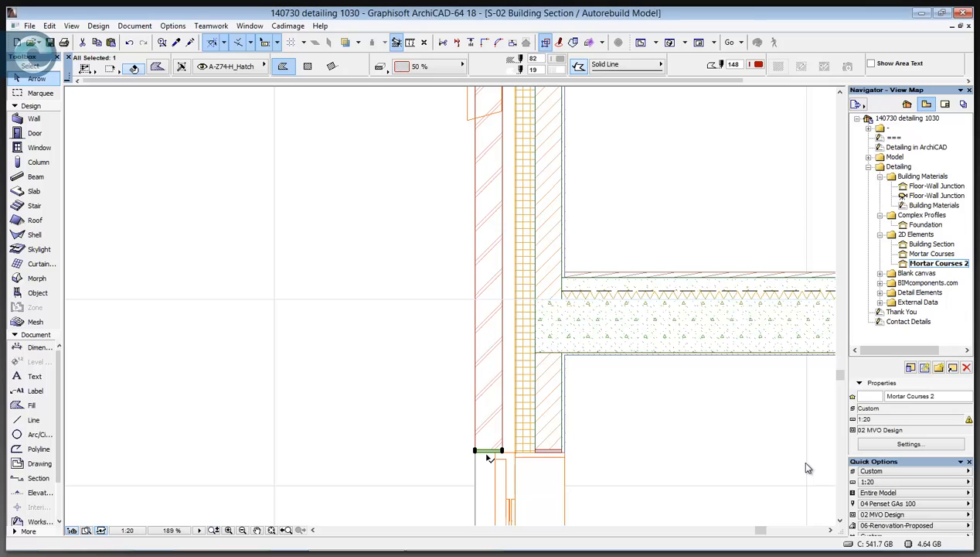
Step: Set up a Multiply of the brick leaf's base mortar fill as a Drag with the Spread option at 75 spacing
{"action": "left_click", "coordinate": [488, 453]}
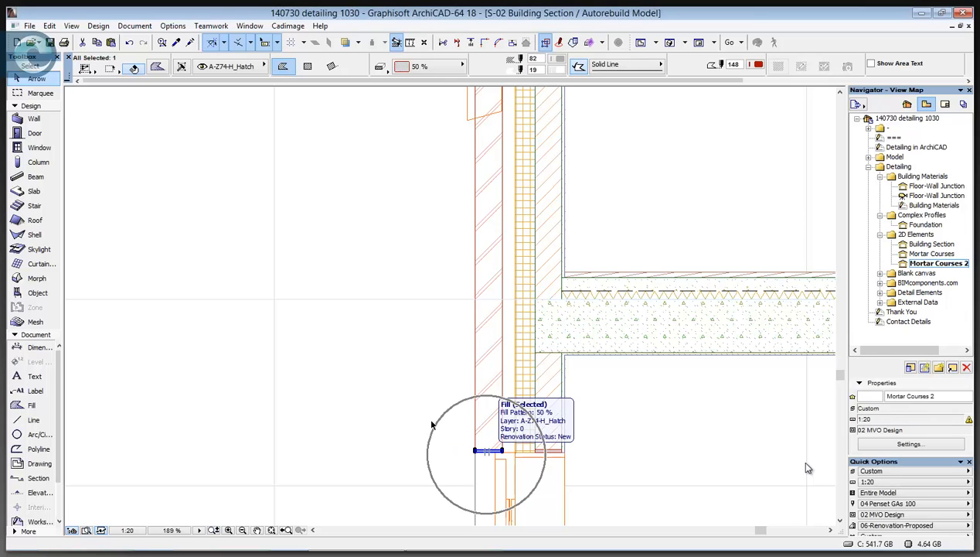
{"action": "right_click", "coordinate": [438, 414]}
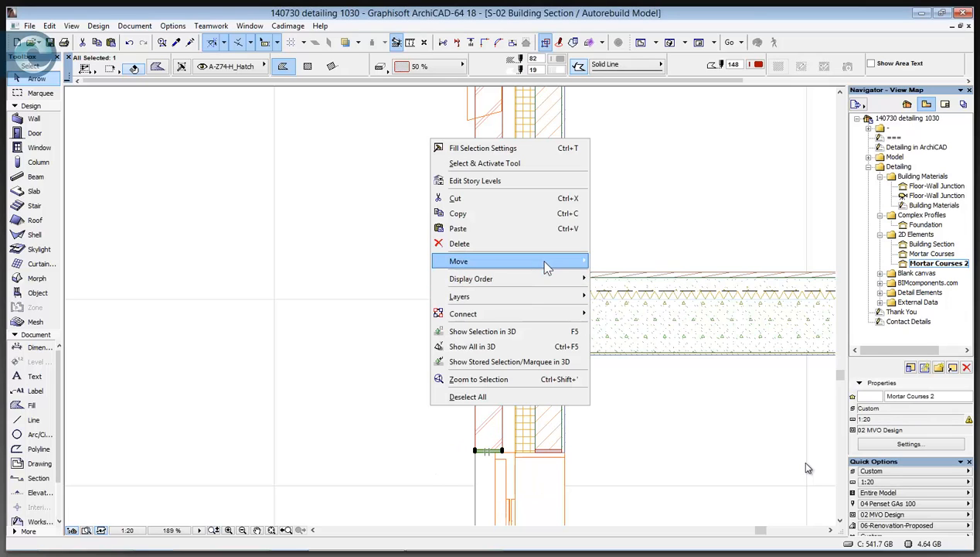
{"action": "mouse_move", "coordinate": [547, 262]}
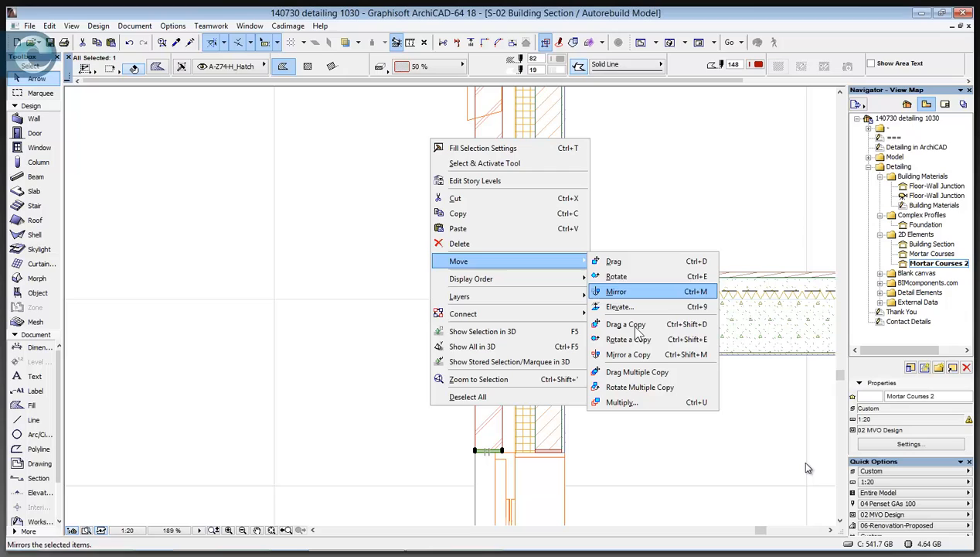
{"action": "left_click", "coordinate": [622, 402]}
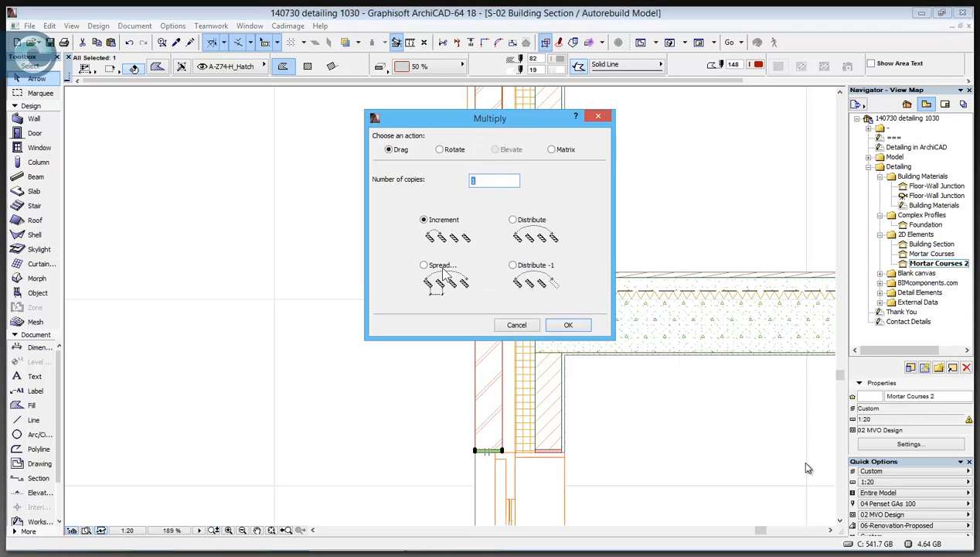
{"action": "left_click", "coordinate": [425, 265]}
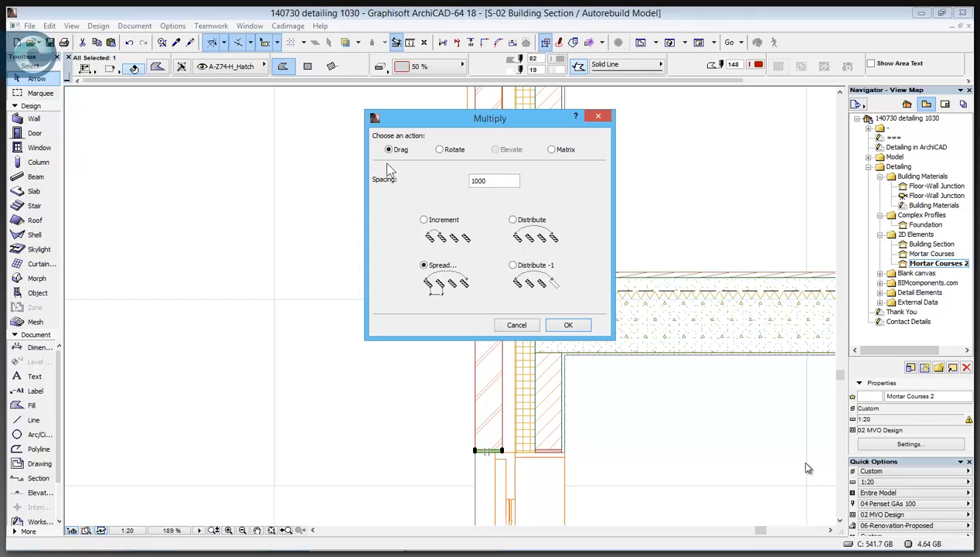
{"action": "double_click", "coordinate": [480, 181]}
{"action": "type", "text": "75"}
{"action": "left_click", "coordinate": [569, 325]}
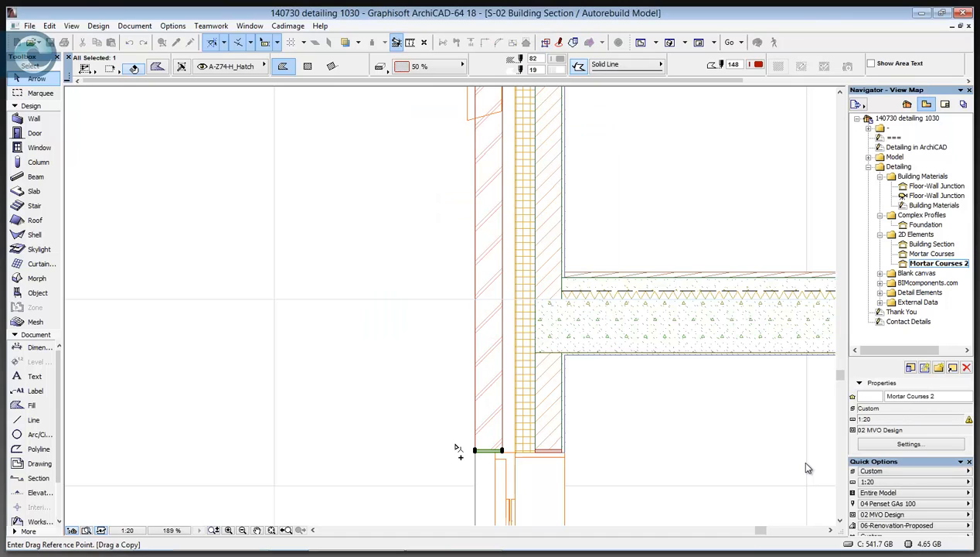
Step: Try to spread the mortar fill copies from the brick leaf's base up to the window sill
{"action": "left_click", "coordinate": [457, 445]}
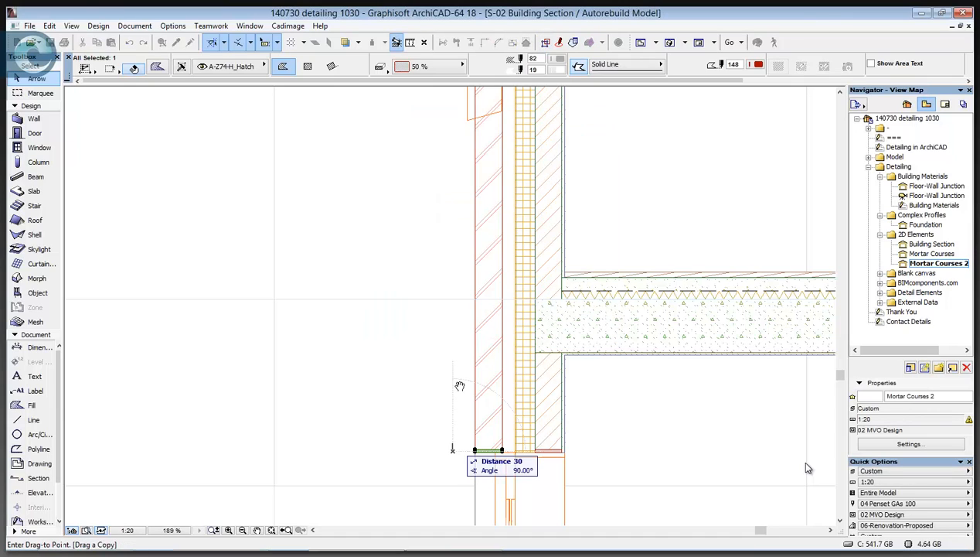
{"action": "middle_click_drag", "start_coordinate": [459, 386], "coordinate": [470, 494]}
{"action": "middle_click_drag", "start_coordinate": [456, 301], "coordinate": [459, 339]}
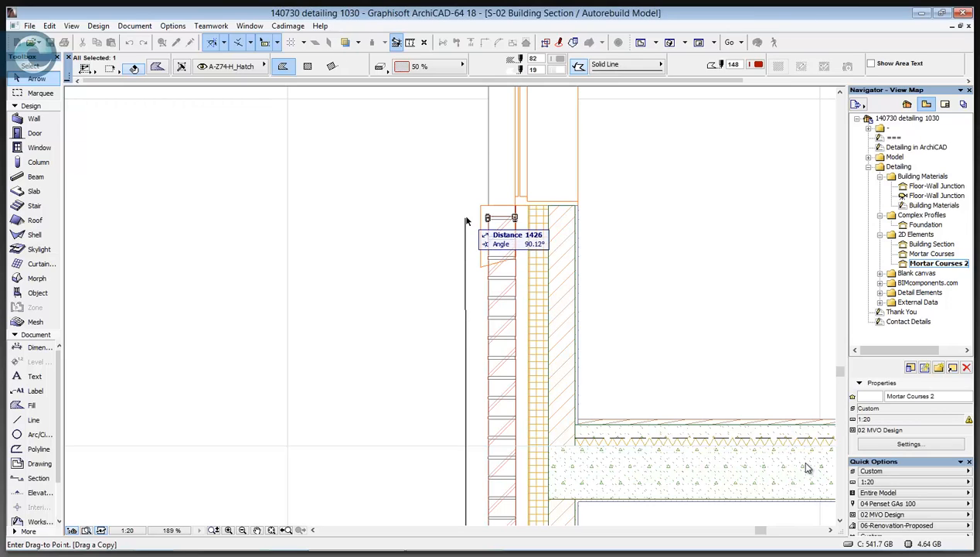
{"action": "left_click", "coordinate": [466, 222]}
{"action": "middle_click_drag", "start_coordinate": [480, 411], "coordinate": [467, 290]}
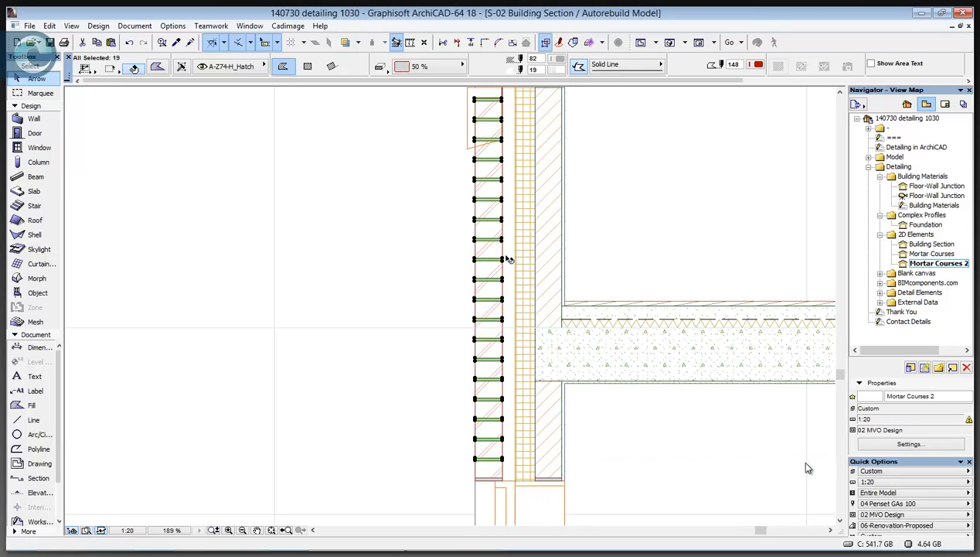
{"action": "scroll", "coordinate": [499, 263], "scroll_direction": "up", "scroll_amount": 8}
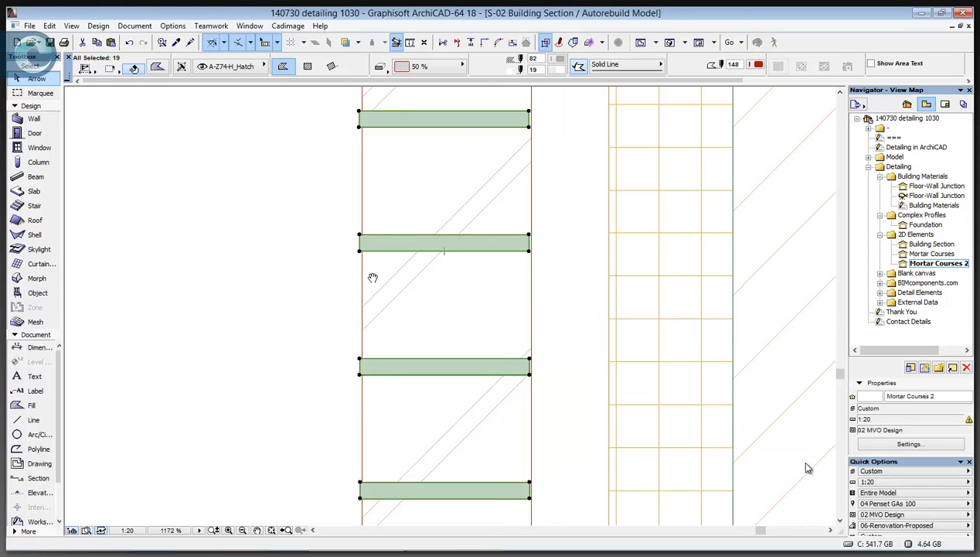
{"action": "scroll", "coordinate": [372, 278], "scroll_direction": "down", "scroll_amount": 7}
{"action": "key", "text": "ctrl+z"}
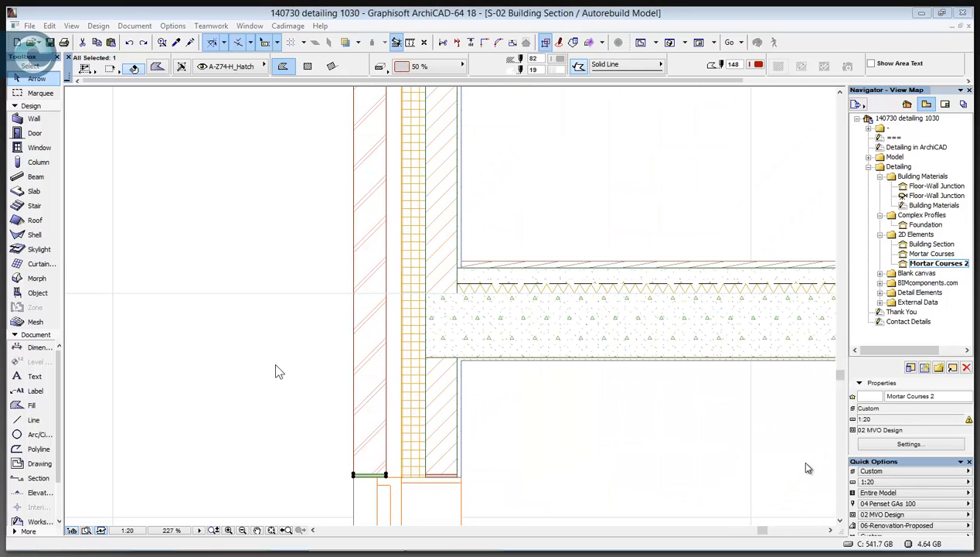
Step: Multiply the brick leaf's base mortar fill straight up by about 1426 at 75 spacing and check the courses along the leaf
{"action": "key", "text": "ctrl+u"}
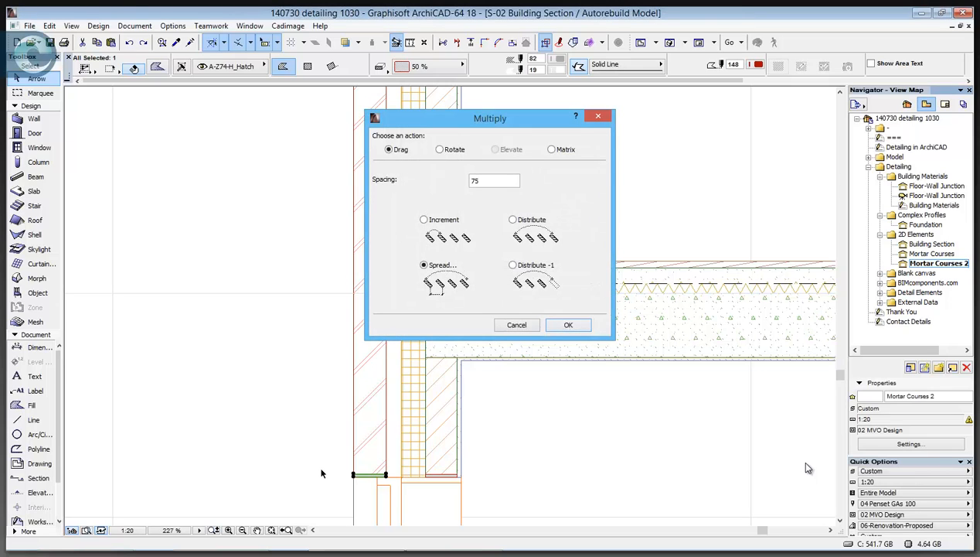
{"action": "key", "text": "Return"}
{"action": "middle_click_drag", "start_coordinate": [338, 221], "coordinate": [354, 420]}
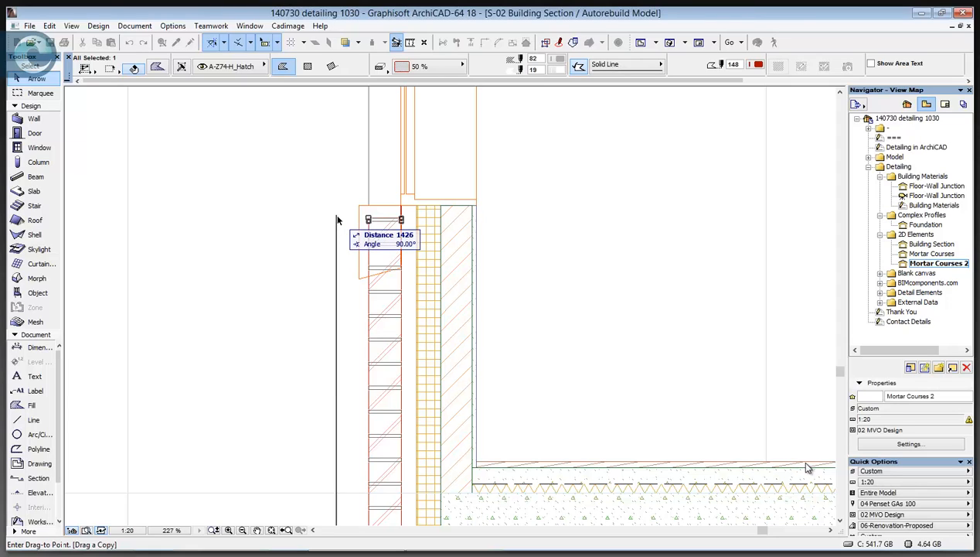
{"action": "left_click", "coordinate": [337, 221]}
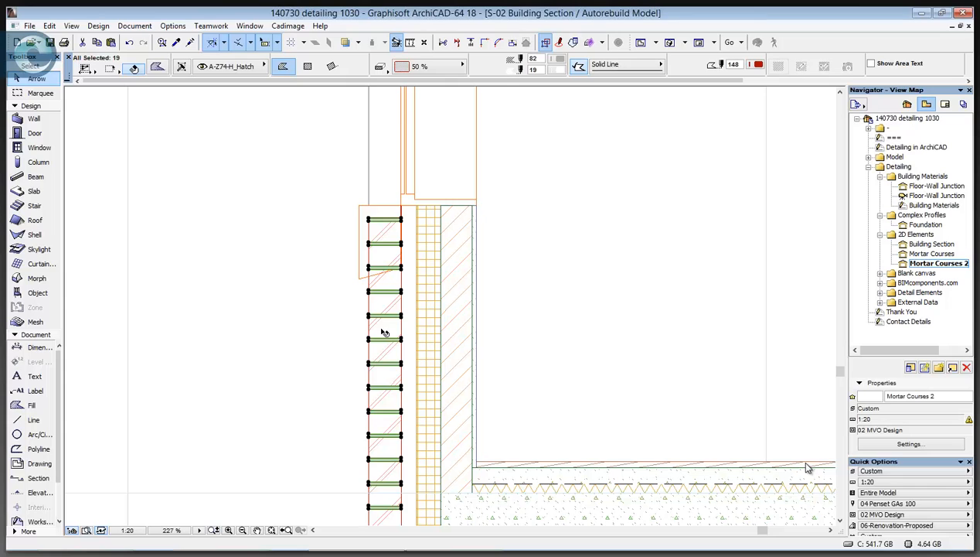
{"action": "scroll", "coordinate": [383, 329], "scroll_direction": "down", "scroll_amount": 3}
{"action": "scroll", "coordinate": [430, 354], "scroll_direction": "up", "scroll_amount": 5}
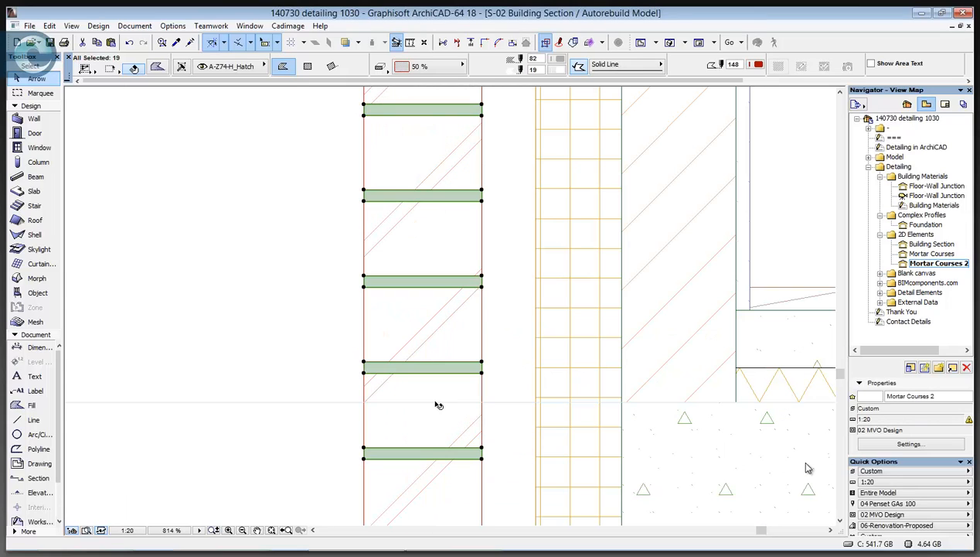
{"action": "scroll", "coordinate": [437, 404], "scroll_direction": "down", "scroll_amount": 5}
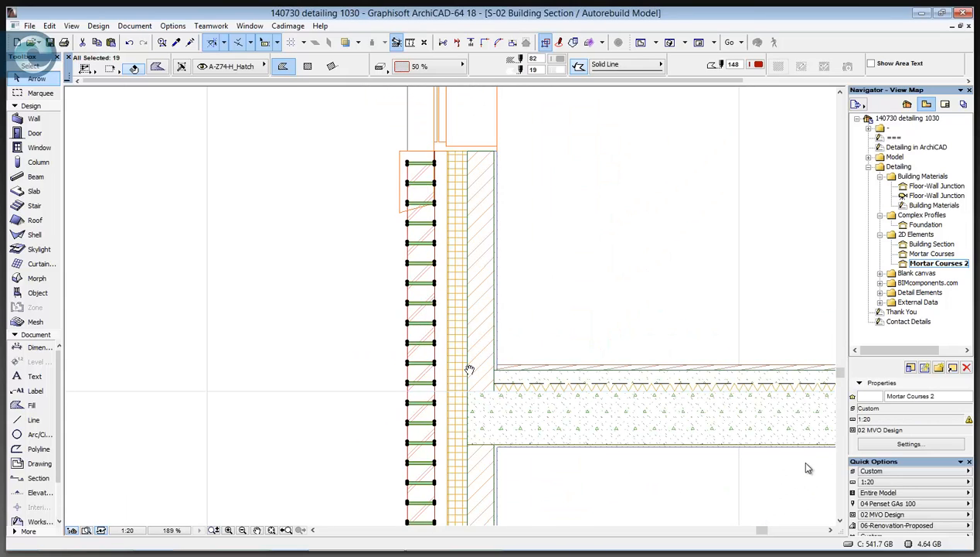
{"action": "scroll", "coordinate": [469, 368], "scroll_direction": "down", "scroll_amount": 3}
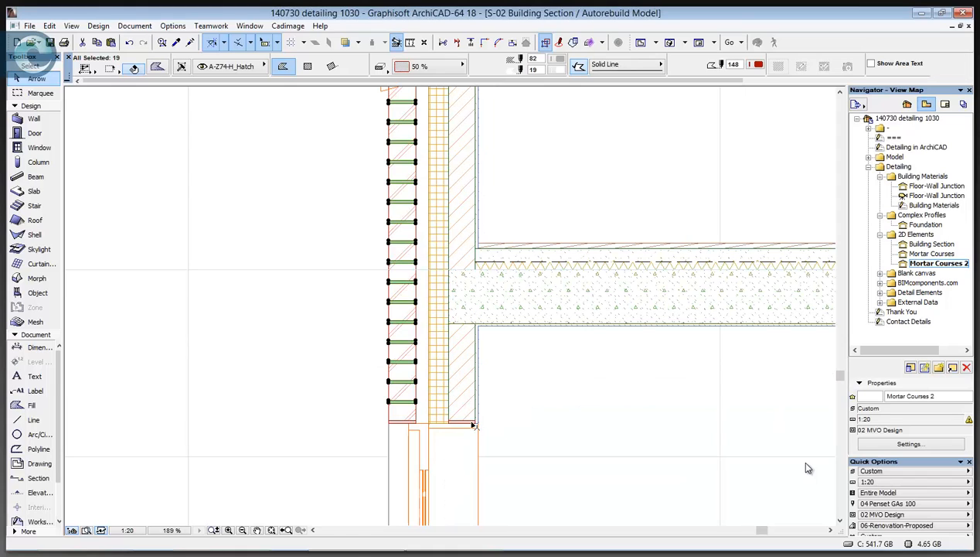
Step: Multiply the inner block leaf's base mortar fill vertically with Spread, ending at the underside of the floor slab
{"action": "left_click", "coordinate": [474, 428]}
{"action": "left_click", "coordinate": [471, 422]}
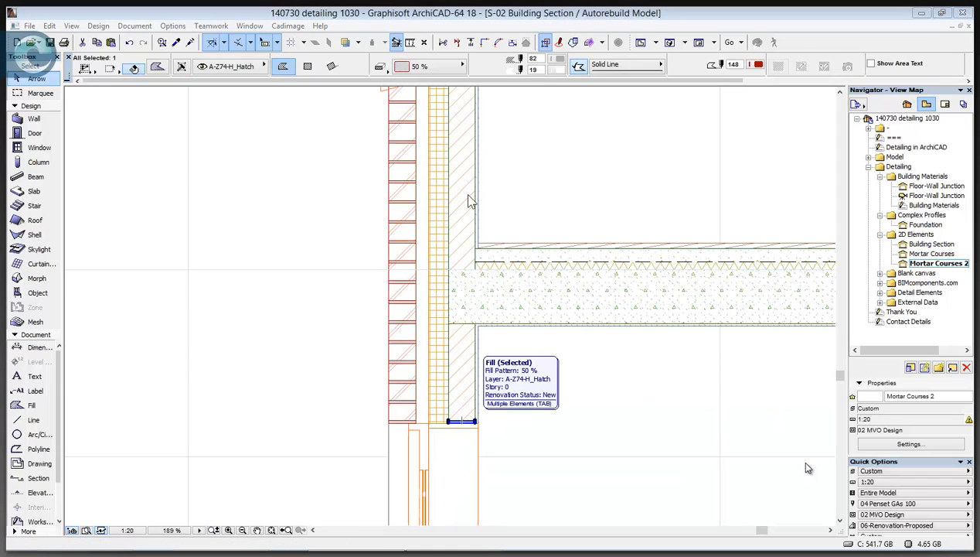
{"action": "key", "text": "ctrl+u"}
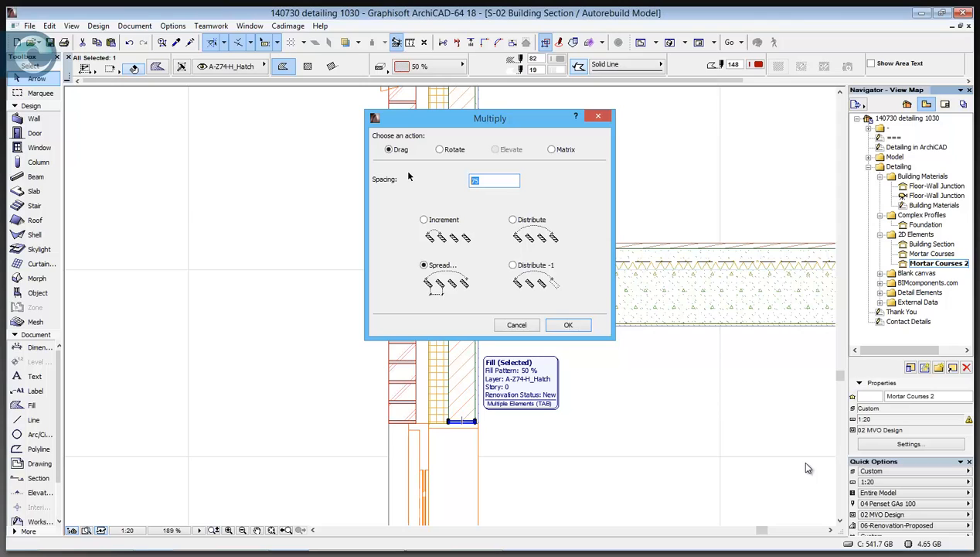
{"action": "key", "text": "Return"}
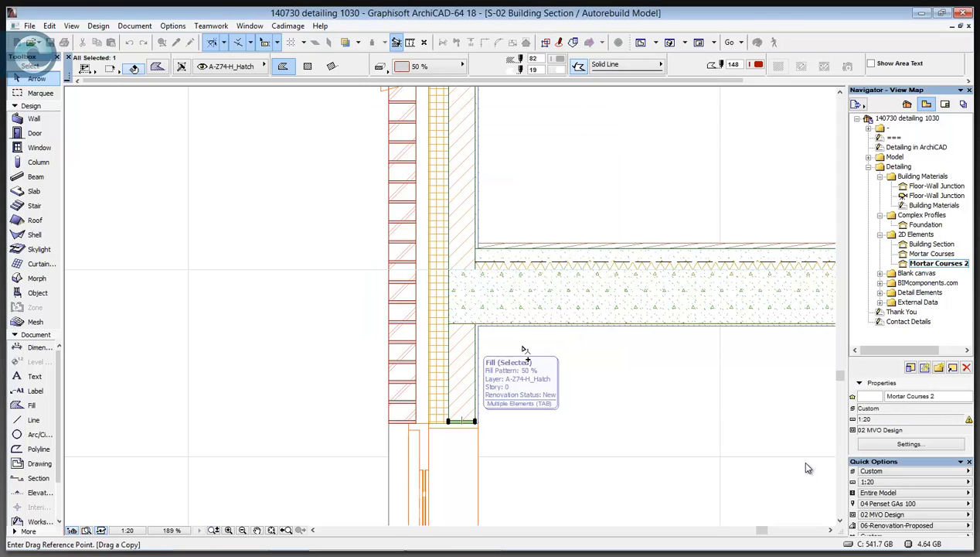
{"action": "left_click", "coordinate": [522, 405]}
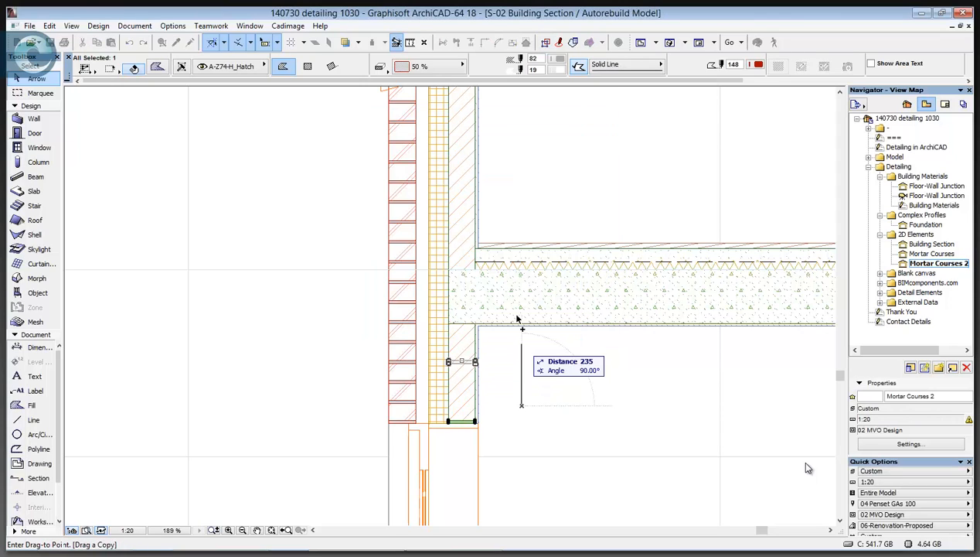
{"action": "left_click", "coordinate": [476, 332]}
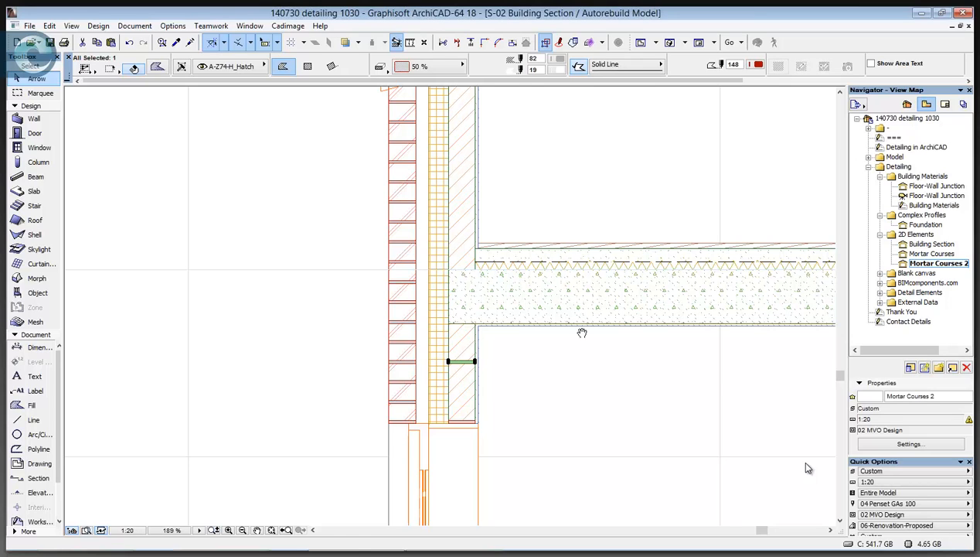
Step: Open the Start view from the Blank canvas folder
{"action": "scroll", "coordinate": [582, 332], "scroll_direction": "down", "scroll_amount": 3}
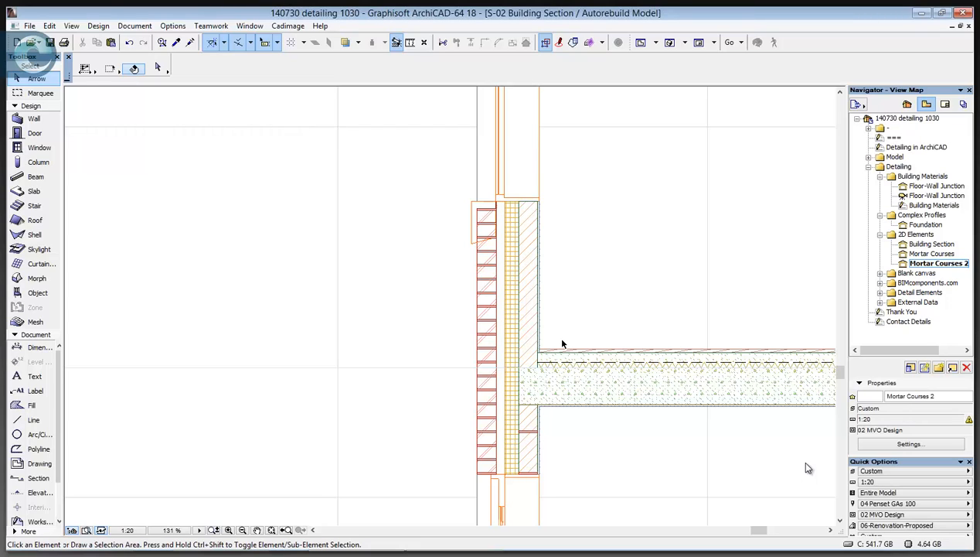
{"action": "left_click", "coordinate": [881, 234]}
{"action": "double_click", "coordinate": [919, 215]}
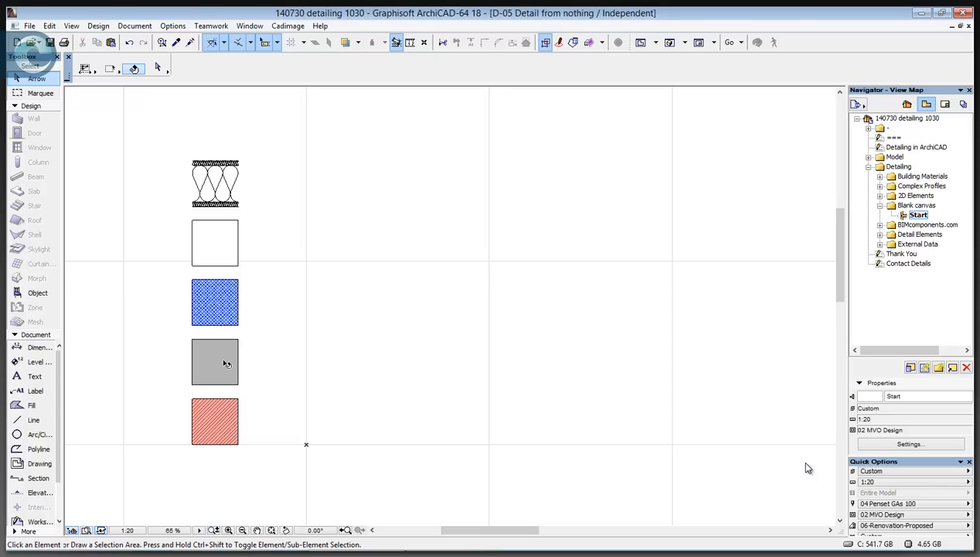
Step: Pick up the red brick sample's settings and draw a rectangular Common Brick fill measuring 102.5 by 65 beside the samples
{"action": "left_click", "coordinate": [237, 321]}
{"action": "left_click", "coordinate": [227, 410], "text": "alt"}
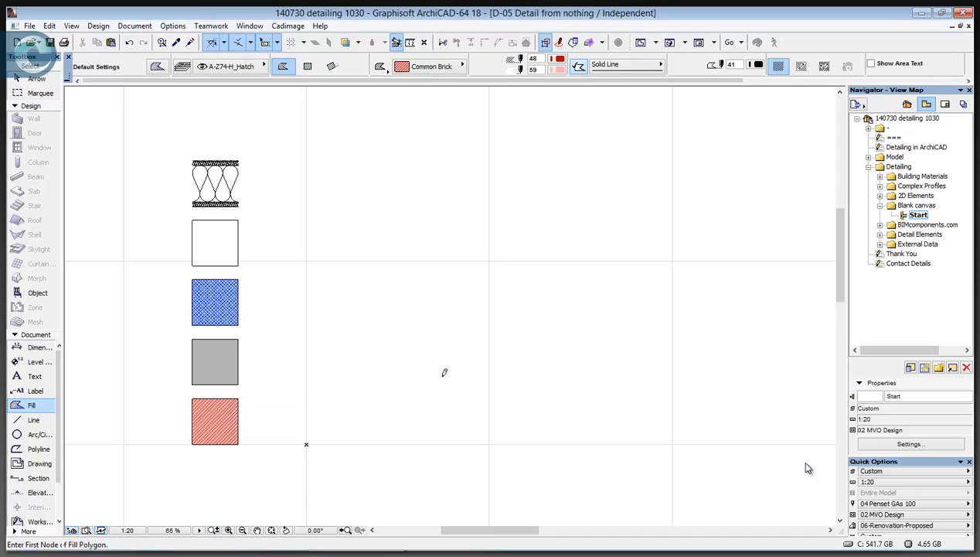
{"action": "left_click", "coordinate": [364, 413]}
{"action": "left_click", "coordinate": [307, 66]}
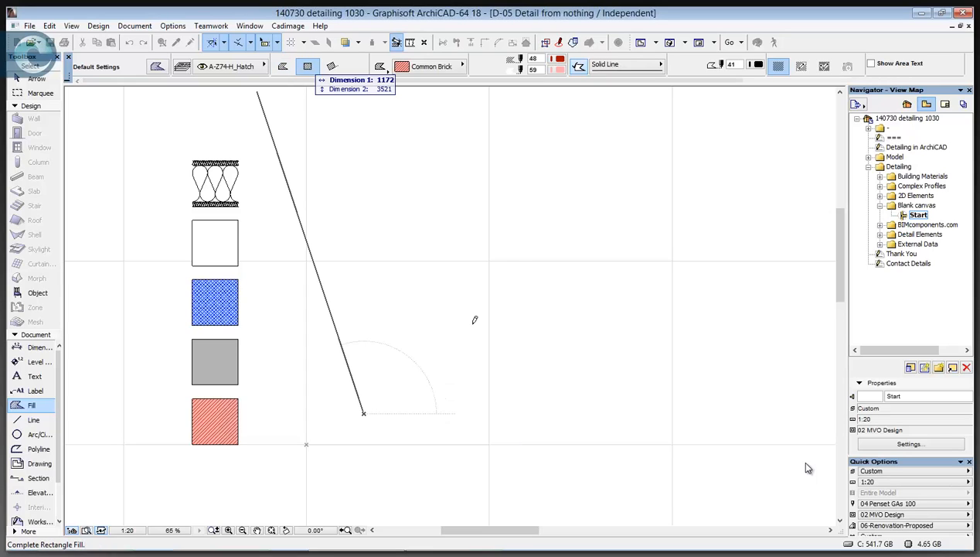
{"action": "type", "text": "102"}
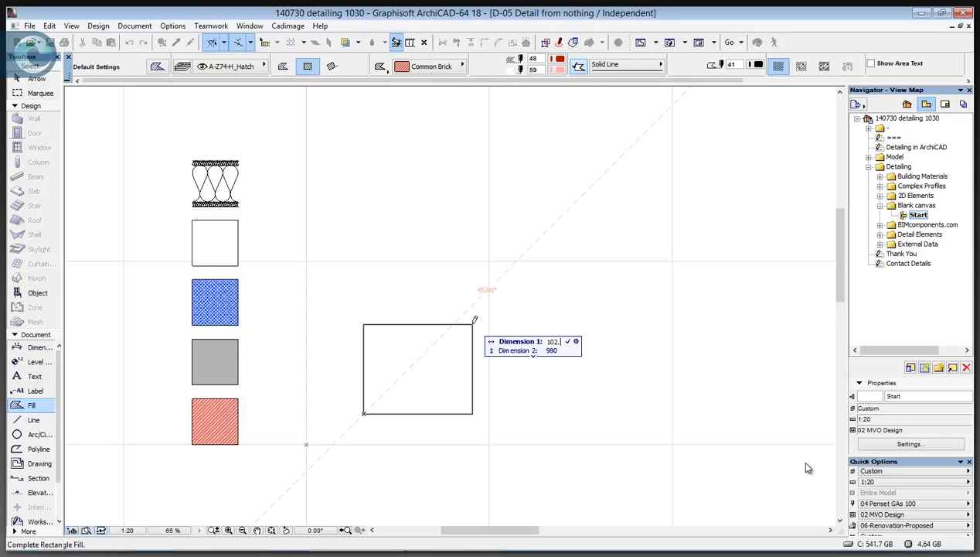
{"action": "type", "text": ".5"}
{"action": "key", "text": "Tab"}
{"action": "type", "text": "65"}
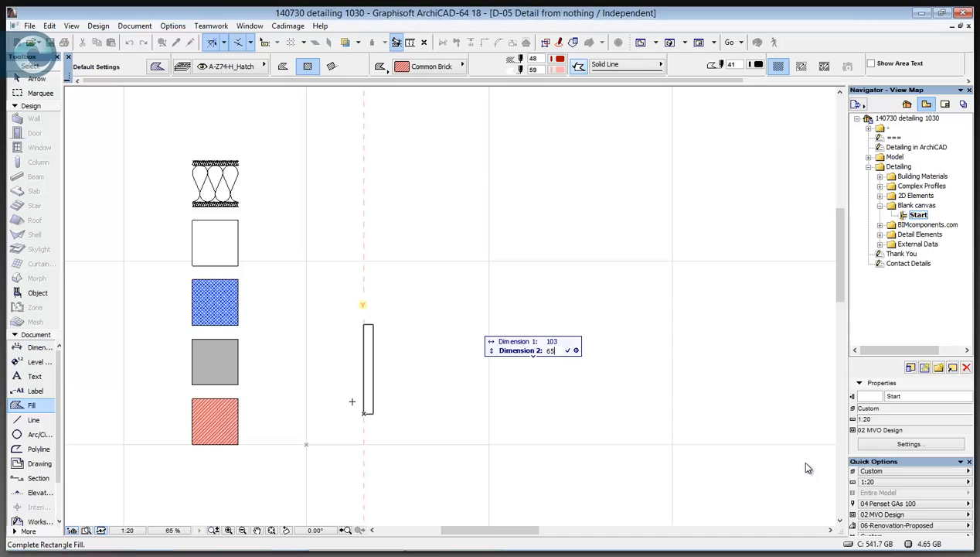
{"action": "key", "text": "Return"}
{"action": "scroll", "coordinate": [415, 410], "scroll_direction": "up", "scroll_amount": 6}
{"action": "middle_click_drag", "start_coordinate": [429, 406], "coordinate": [678, 410]}
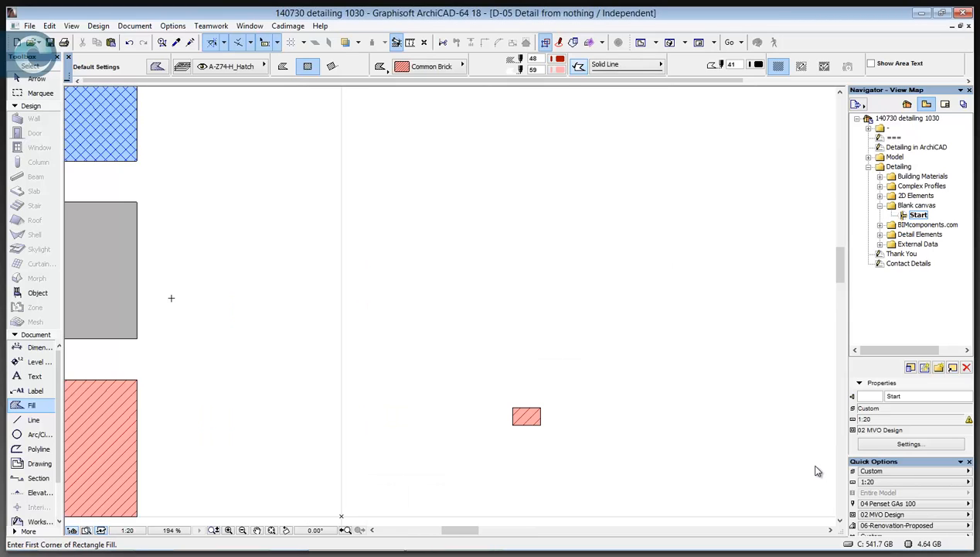
Step: Sample the grey 50 % fill's settings and place a copy of the small brick fill directly above the original
{"action": "left_click", "coordinate": [124, 285], "text": "alt"}
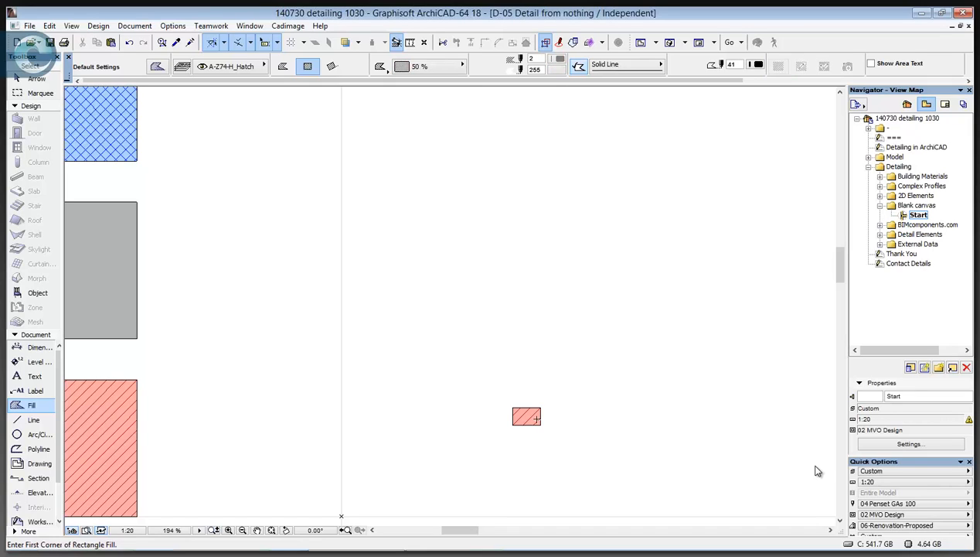
{"action": "left_click", "coordinate": [536, 419], "text": "alt"}
{"action": "left_click", "coordinate": [540, 426], "text": "shift"}
{"action": "key", "text": "ctrl+shift+d"}
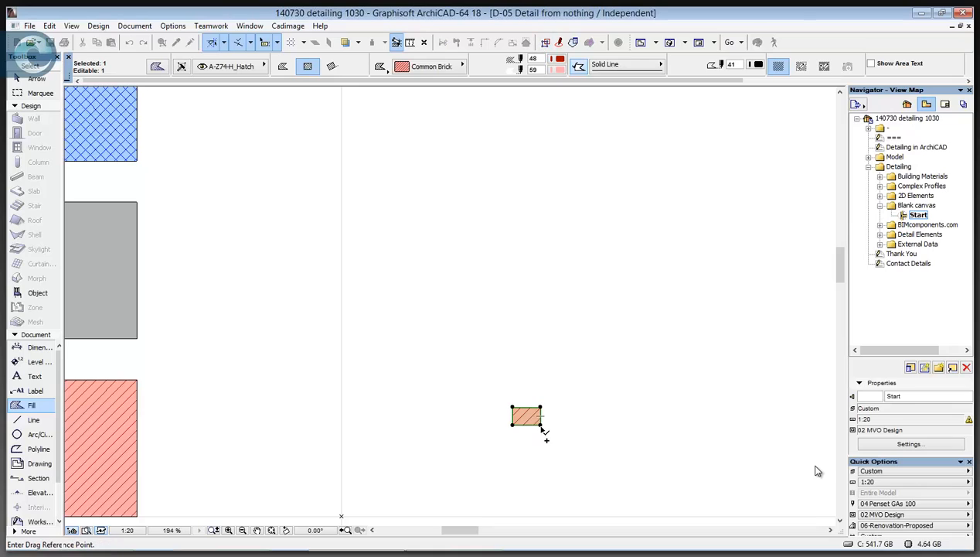
{"action": "left_click", "coordinate": [541, 425]}
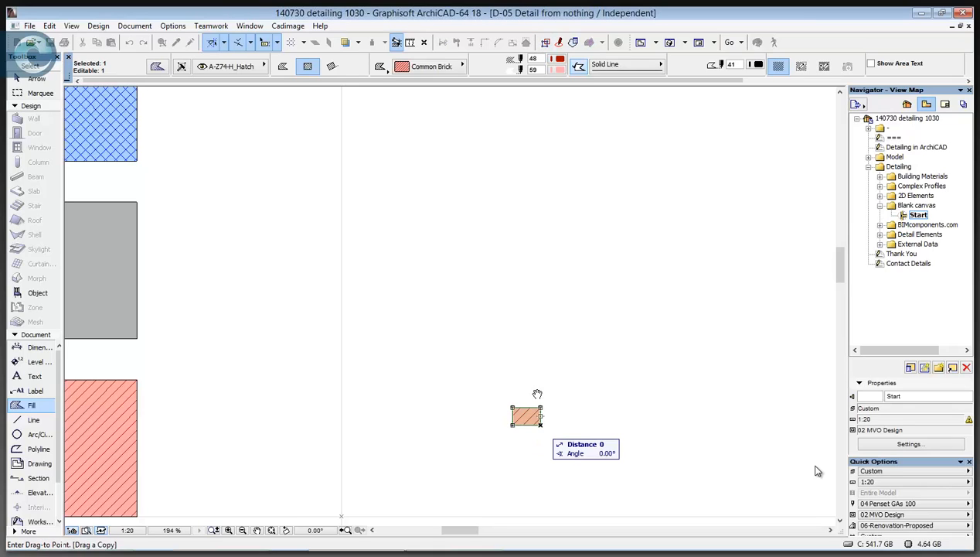
{"action": "left_click", "coordinate": [541, 406]}
Step: Apply the grey 50 % fill's settings to the upper copy of the brick fill
{"action": "scroll", "coordinate": [539, 402], "scroll_direction": "up", "scroll_amount": 5}
{"action": "scroll", "coordinate": [818, 471], "scroll_direction": "down", "scroll_amount": 4}
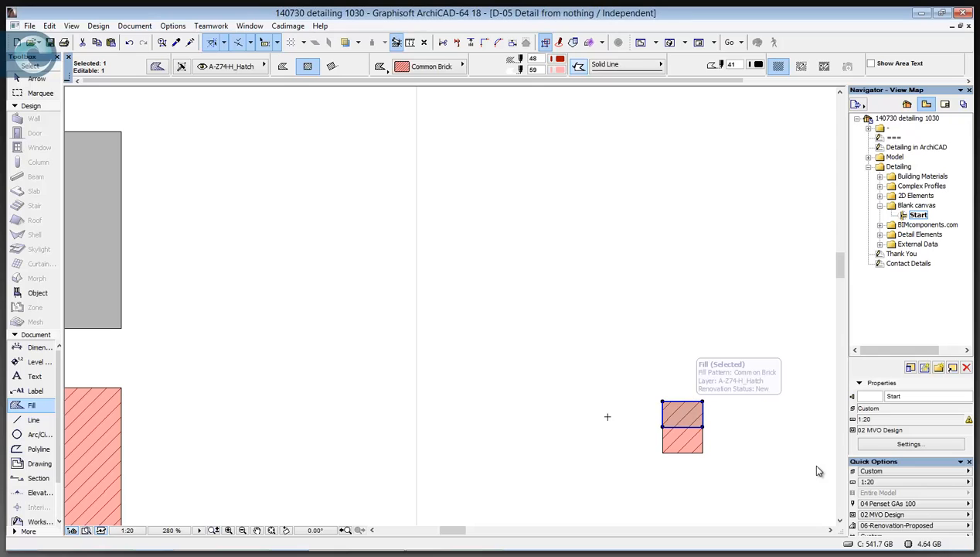
{"action": "left_click", "coordinate": [696, 413], "text": "ctrl+alt"}
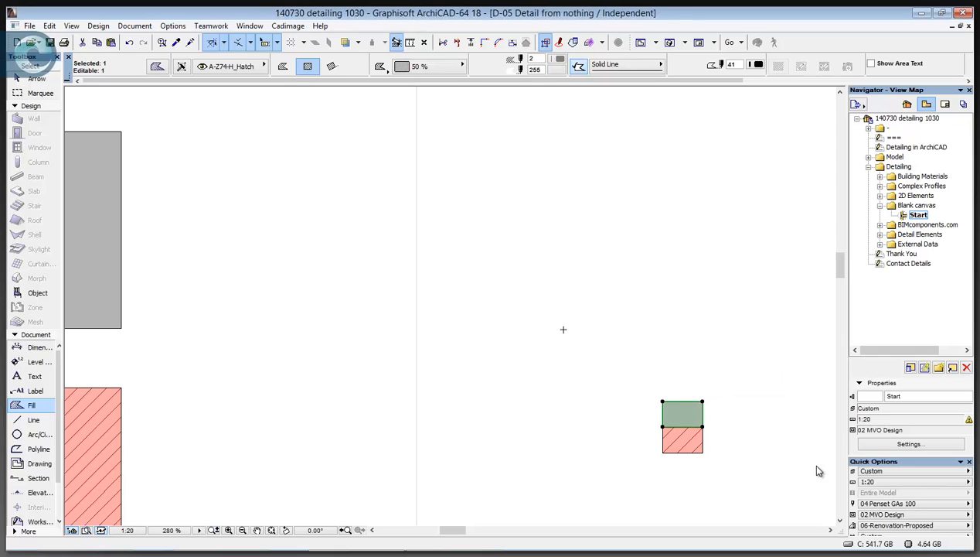
{"action": "scroll", "coordinate": [696, 423], "scroll_direction": "up", "scroll_amount": 5}
{"action": "middle_click_drag", "start_coordinate": [696, 425], "coordinate": [508, 324]}
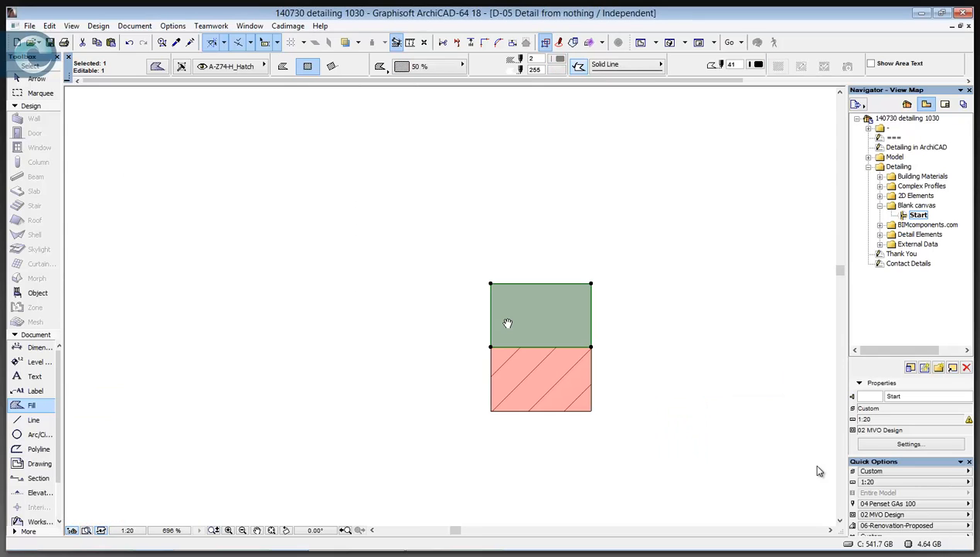
Step: Offset the grey fill's upper edge downward to reduce it to a thin mortar bed on top of the brick
{"action": "left_click", "coordinate": [502, 264]}
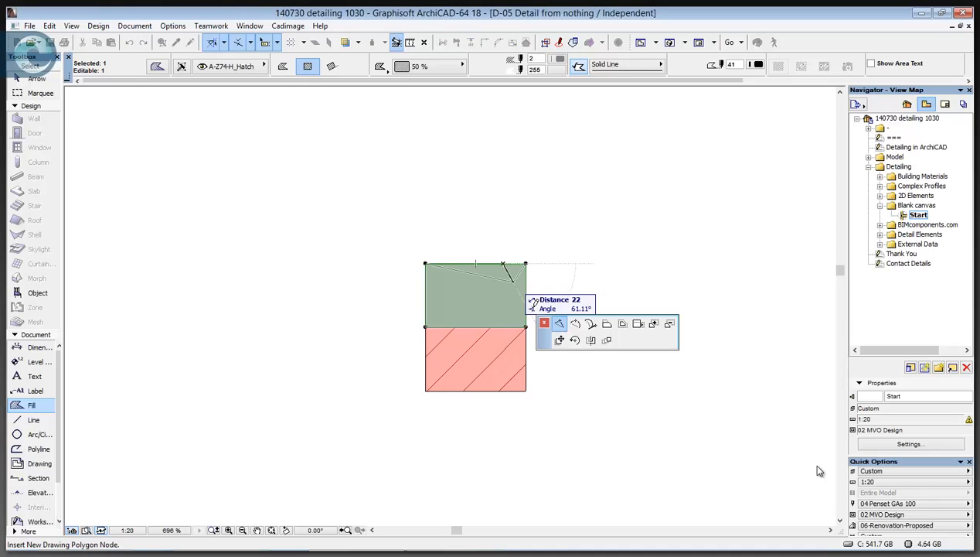
{"action": "left_click", "coordinate": [607, 324]}
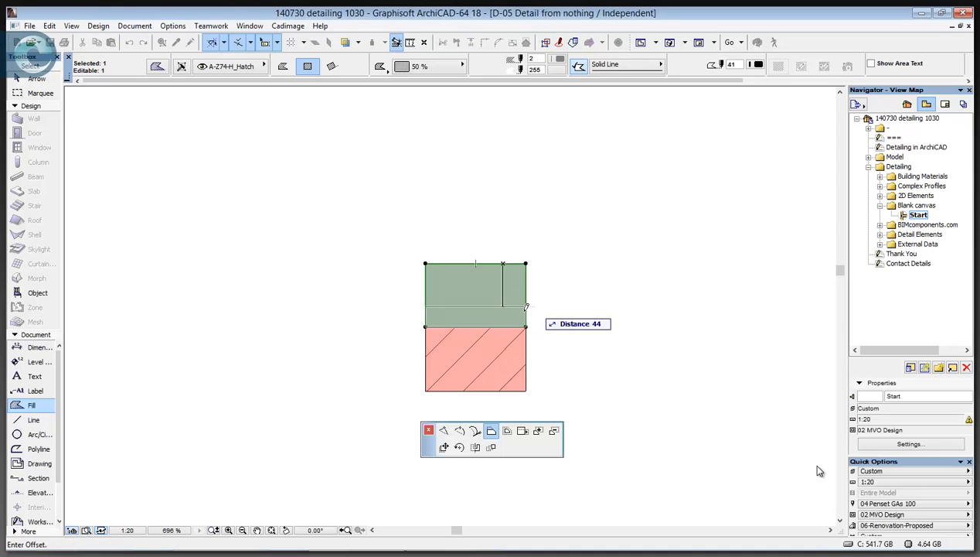
{"action": "type", "text": "5"}
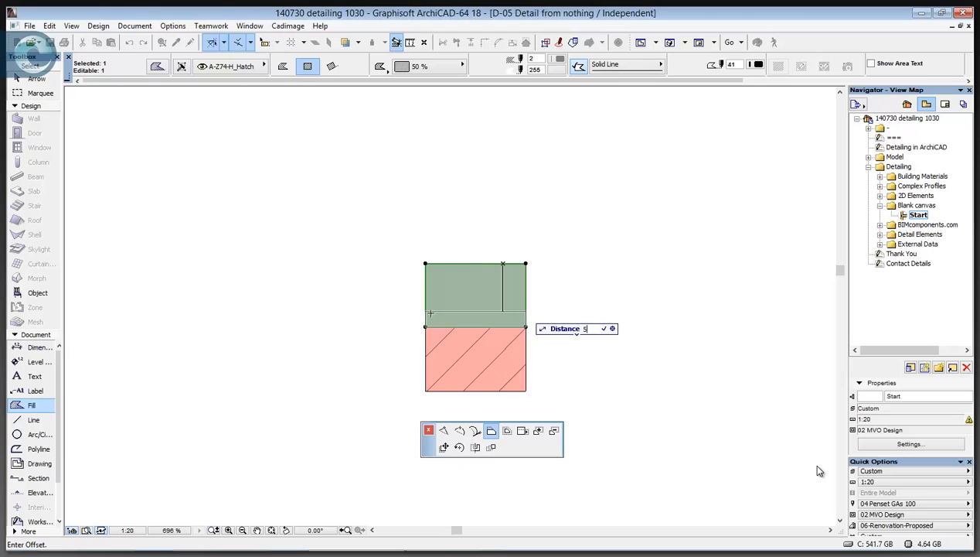
{"action": "key", "text": "Return"}
{"action": "scroll", "coordinate": [470, 313], "scroll_direction": "up", "scroll_amount": 2}
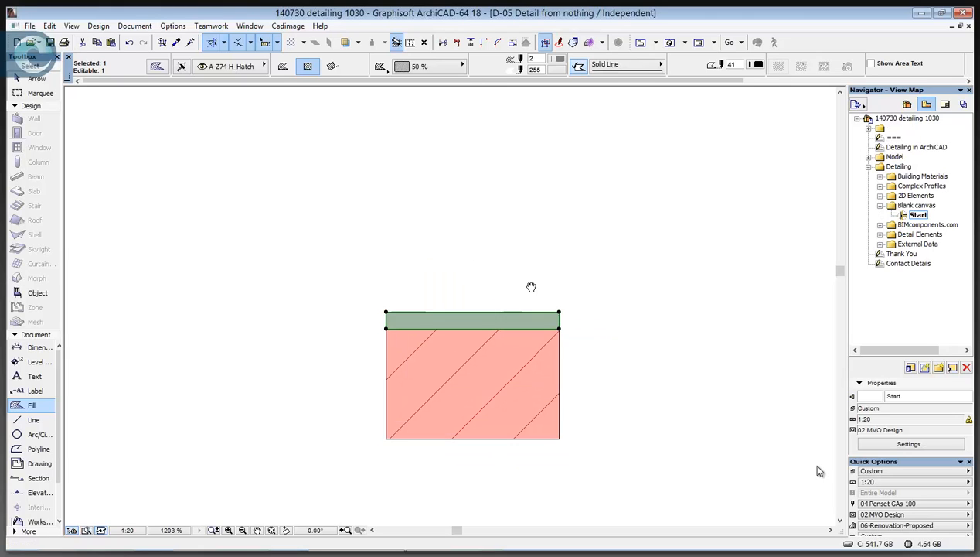
{"action": "mouse_move", "coordinate": [531, 287]}
{"action": "middle_mouse_down"}
{"action": "mouse_move", "coordinate": [491, 260]}
{"action": "mouse_move", "coordinate": [515, 278]}
{"action": "middle_mouse_up"}
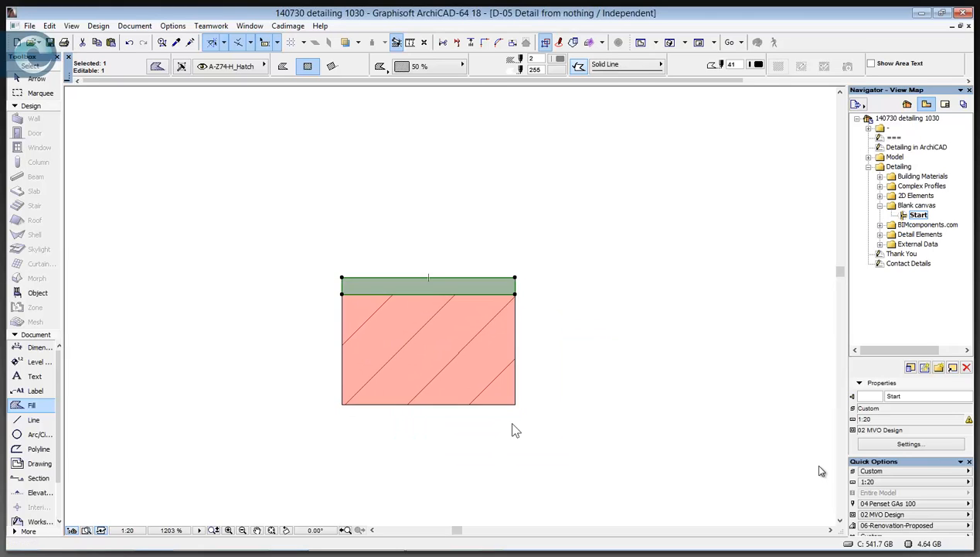
Step: Curve the mortar bed's right edge inward to form a concave joint
{"action": "left_click", "coordinate": [515, 285]}
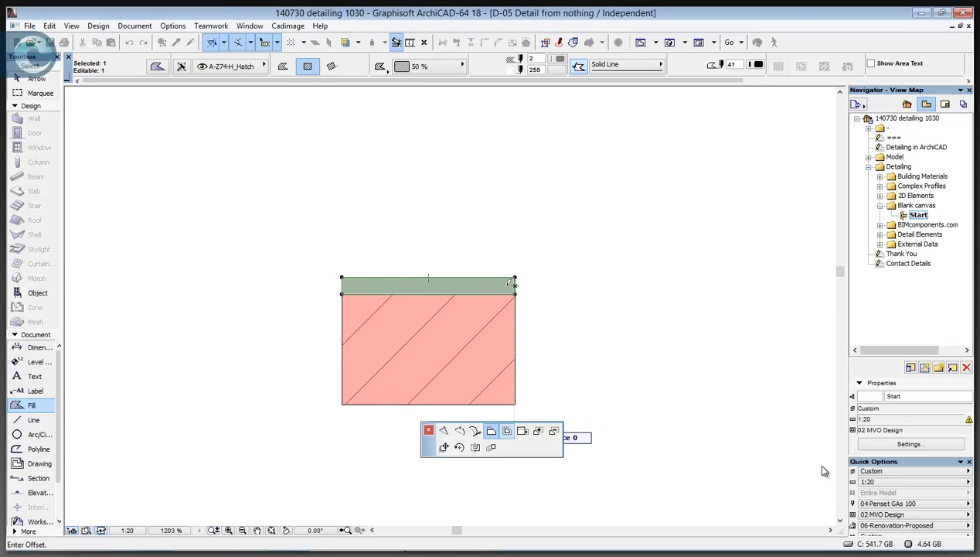
{"action": "left_click", "coordinate": [460, 431]}
{"action": "scroll", "coordinate": [515, 285], "scroll_direction": "up", "scroll_amount": 5}
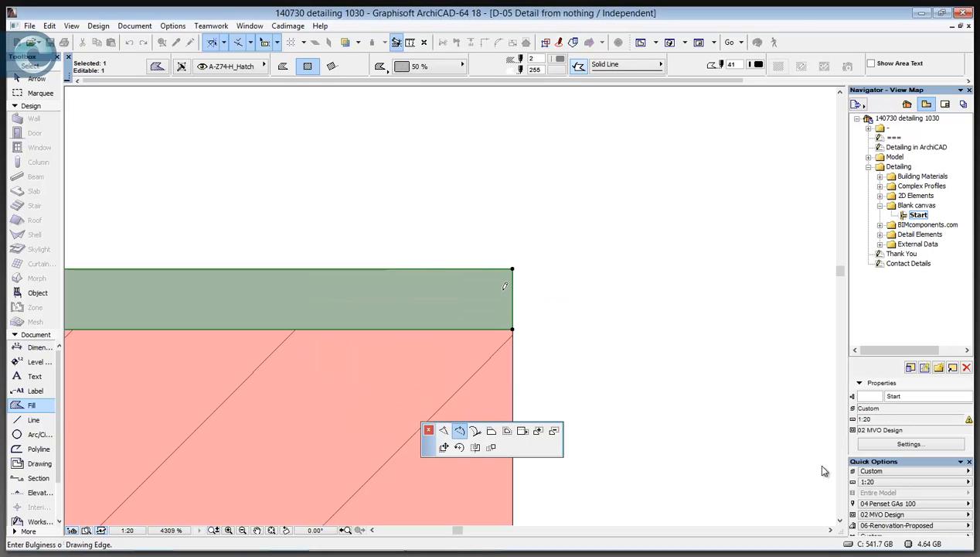
{"action": "left_click", "coordinate": [503, 297]}
{"action": "scroll", "coordinate": [402, 273], "scroll_direction": "down", "scroll_amount": 5}
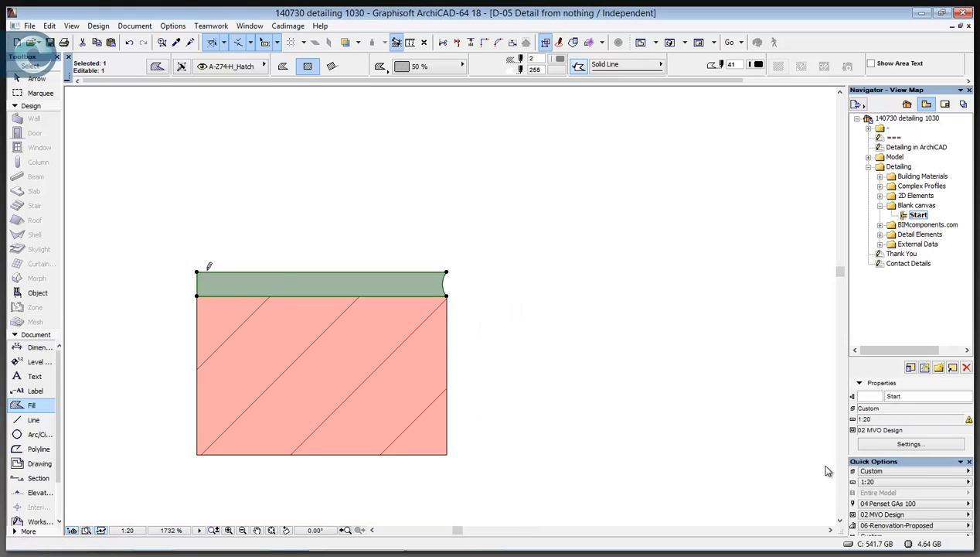
Step: Move the mortar bed's upper left node 5 horizontally to the right to slope its left edge, and clear the selection
{"action": "left_click", "coordinate": [205, 269]}
{"action": "type", "text": "5"}
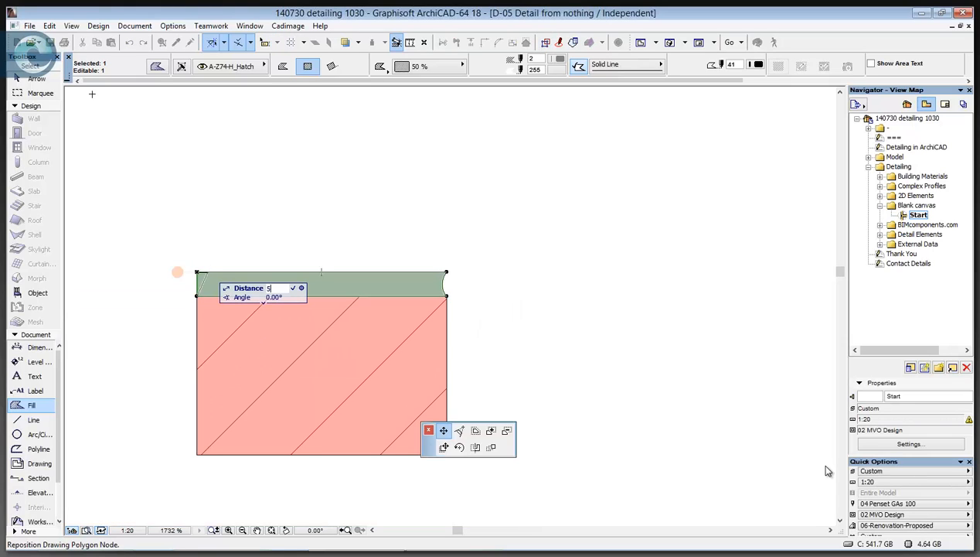
{"action": "key", "text": "Return"}
{"action": "key", "text": "shift"}
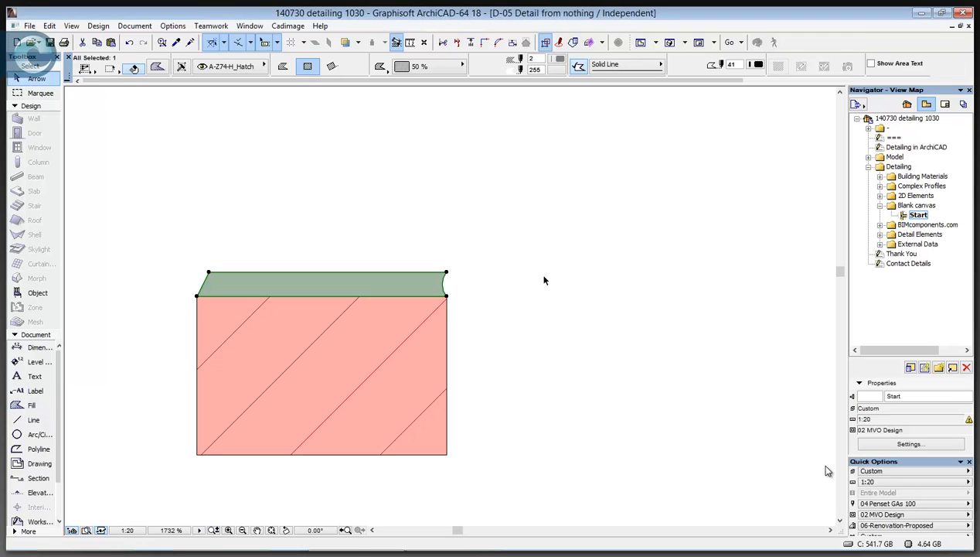
{"action": "left_click", "coordinate": [543, 280]}
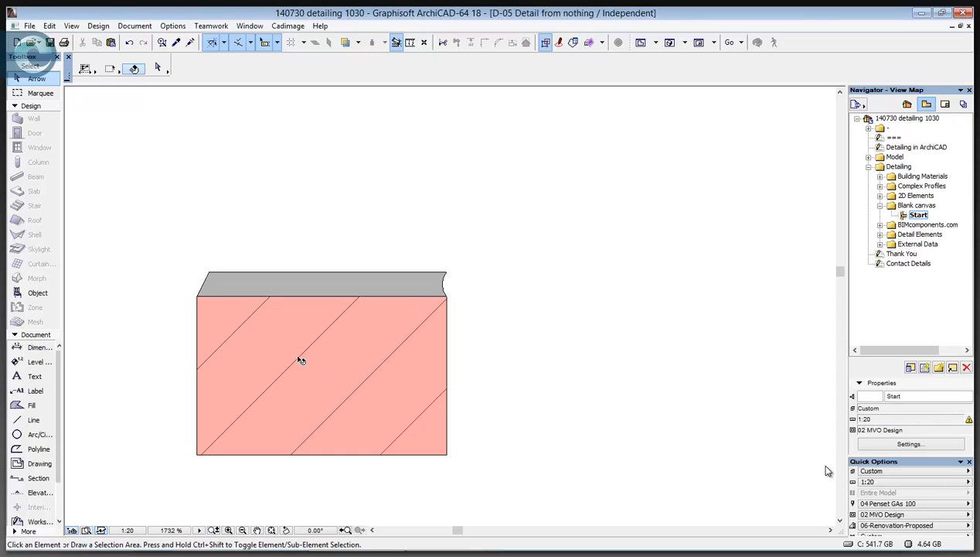
Step: Multiply the brick and its mortar bed upward by incremental drag with 8 copies, spaced from the brick's bottom to the mortar's top
{"action": "mouse_move", "coordinate": [301, 361]}
{"action": "left_click", "coordinate": [464, 264]}
{"action": "key", "text": "ctrl+a"}
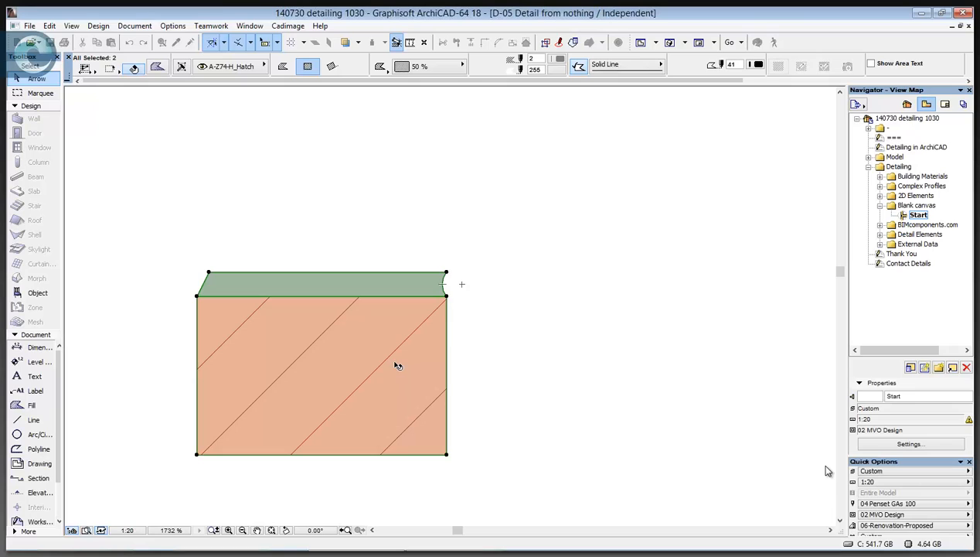
{"action": "key", "text": "ctrl+u"}
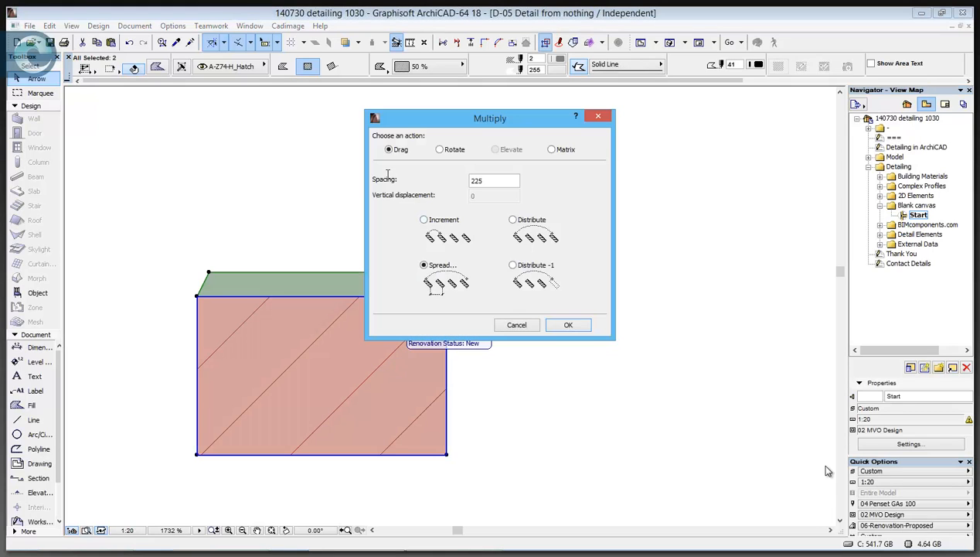
{"action": "left_click", "coordinate": [444, 221]}
{"action": "type", "text": "8"}
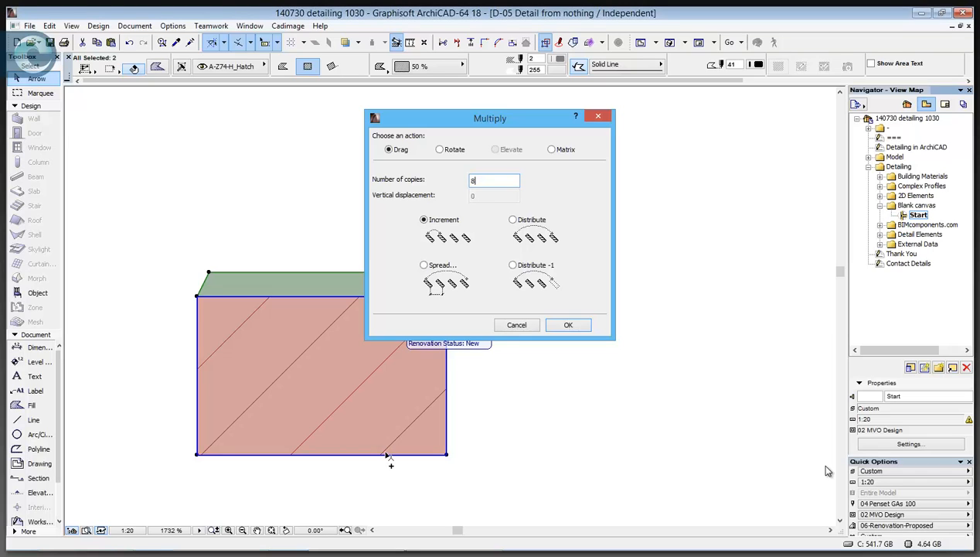
{"action": "key", "text": "Return"}
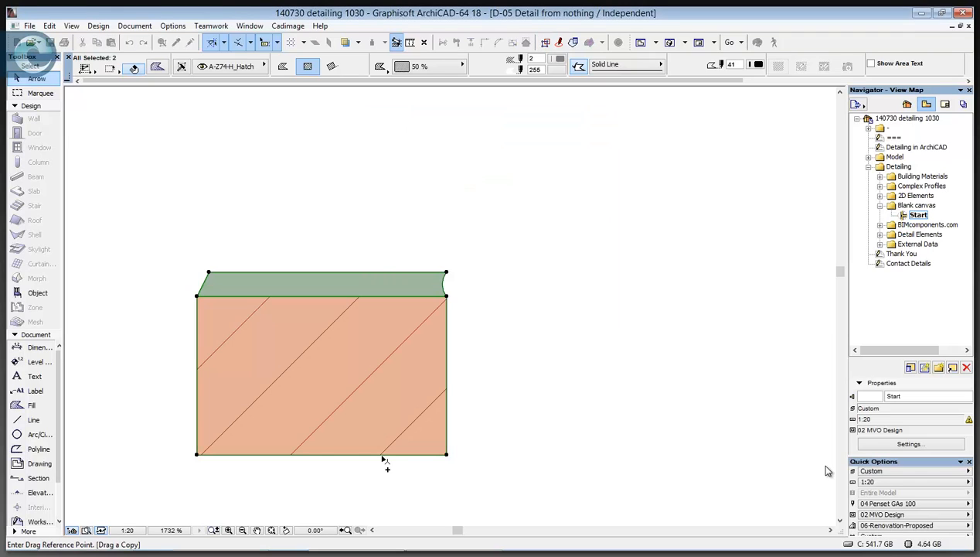
{"action": "left_click", "coordinate": [382, 455]}
{"action": "left_click", "coordinate": [383, 271]}
{"action": "scroll", "coordinate": [461, 286], "scroll_direction": "down", "scroll_amount": 8}
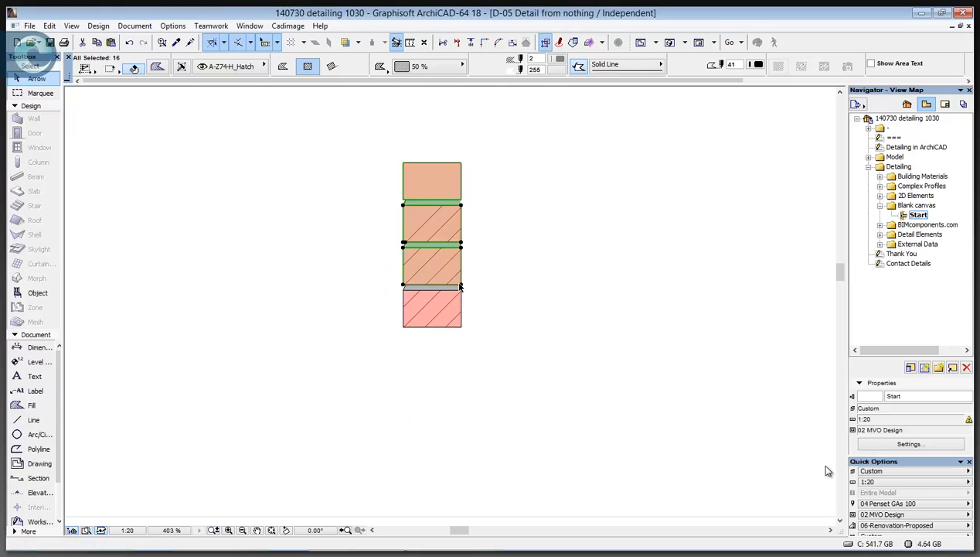
{"action": "middle_click_drag", "start_coordinate": [500, 362], "coordinate": [507, 542]}
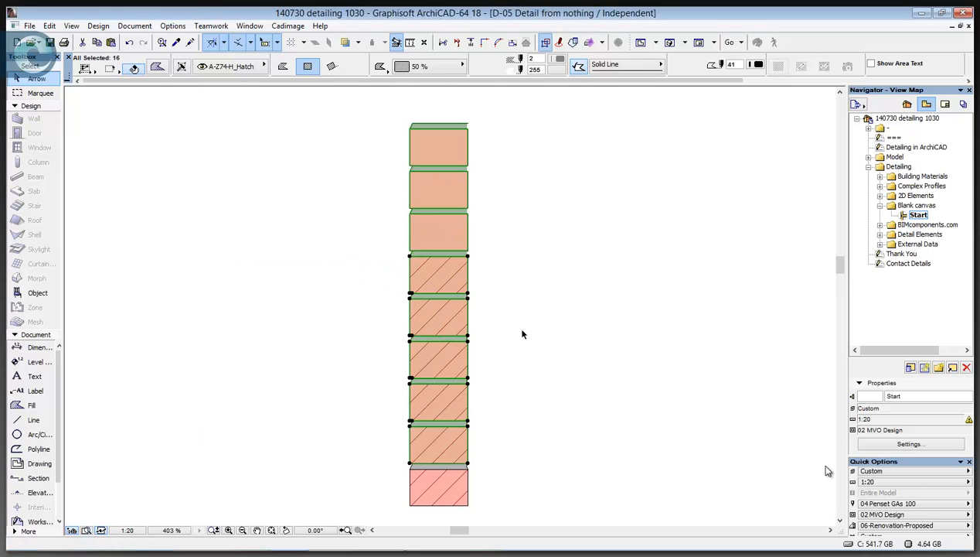
{"action": "scroll", "coordinate": [521, 334], "scroll_direction": "down", "scroll_amount": 1}
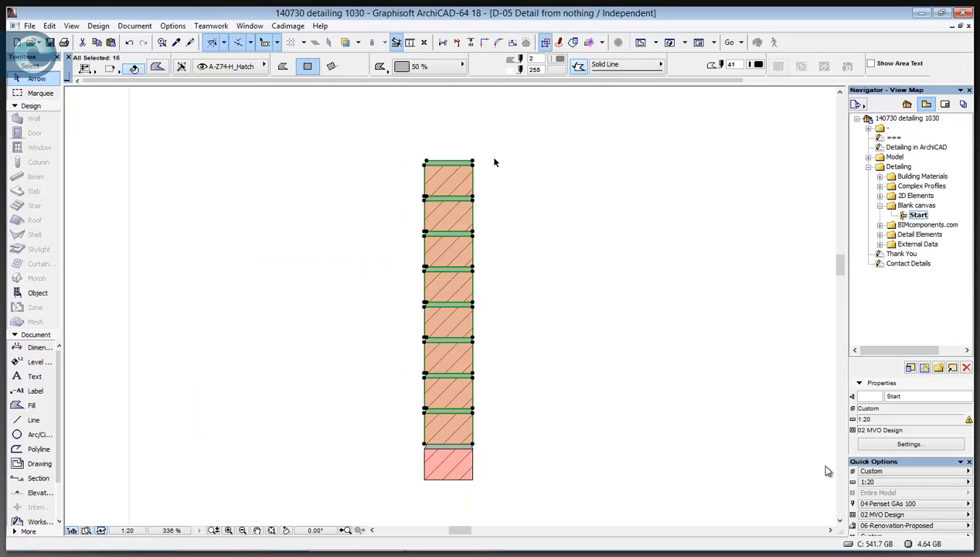
{"action": "left_click", "coordinate": [414, 197]}
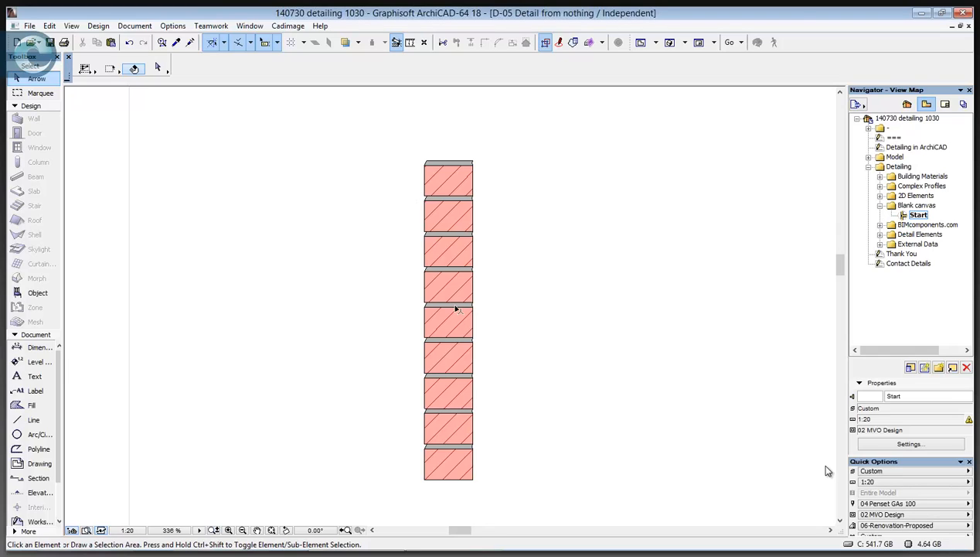
Step: Mirror a copy of the topmost brick and mortar bed about a vertical axis offset to the right of the brick stack
{"action": "left_click", "coordinate": [463, 169]}
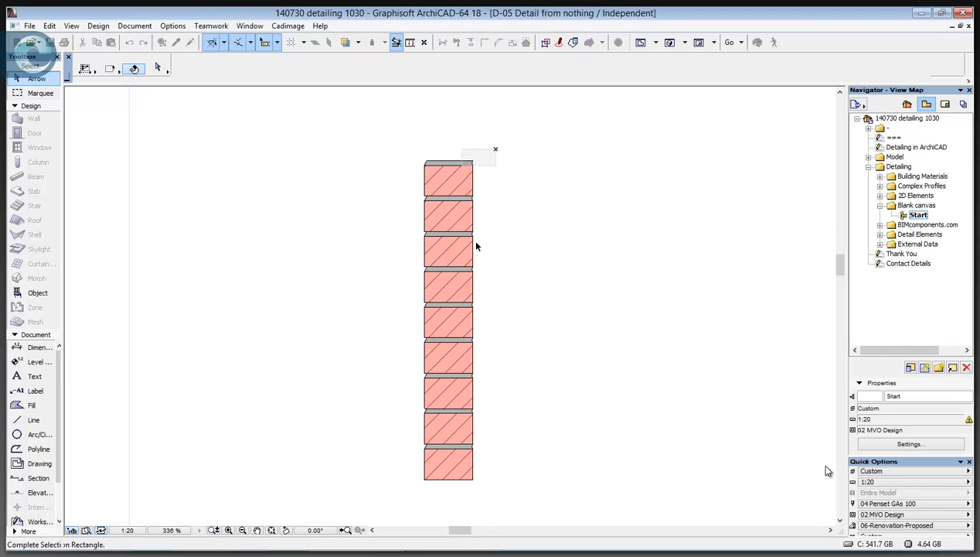
{"action": "left_click", "coordinate": [476, 246]}
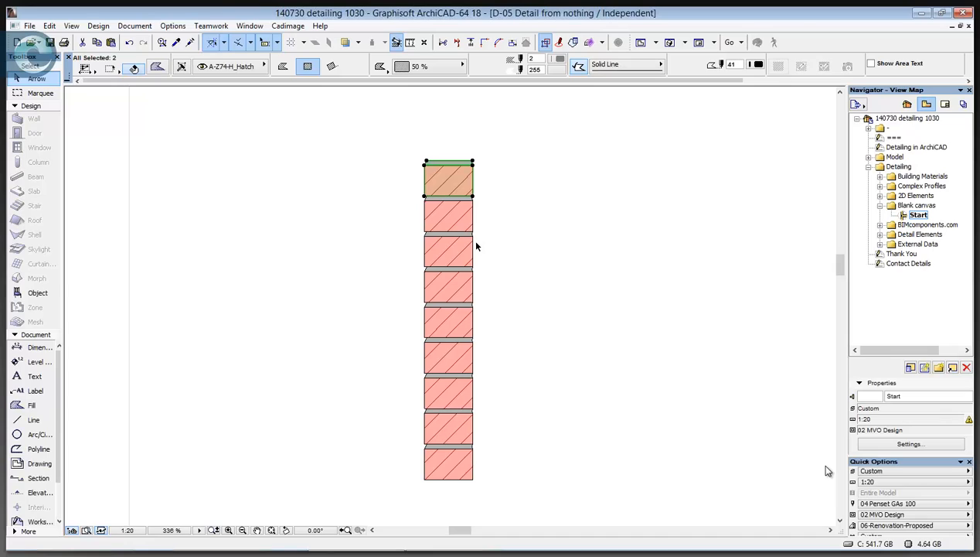
{"action": "key", "text": "ctrl+m"}
{"action": "key", "text": "ctrl"}
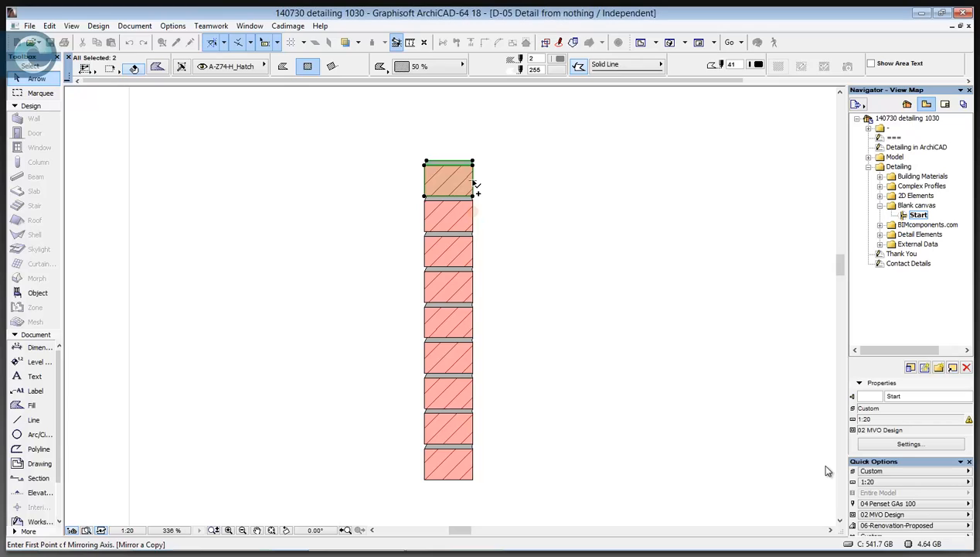
{"action": "left_click", "coordinate": [474, 184]}
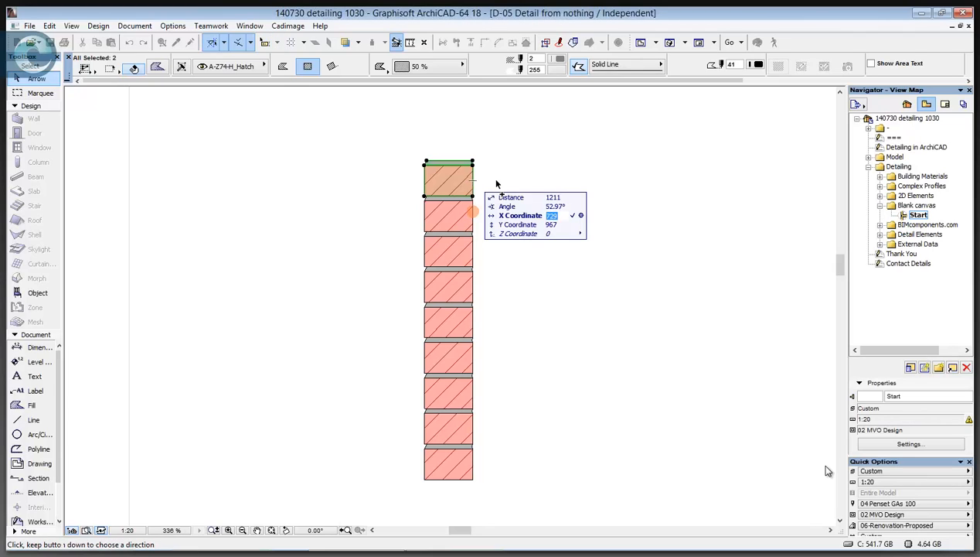
{"action": "key", "text": "Return"}
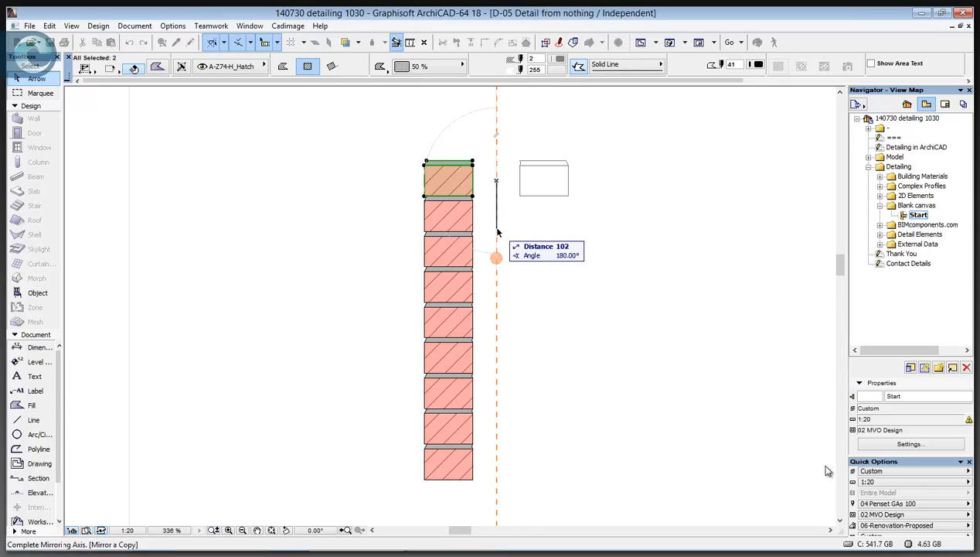
{"action": "left_click", "coordinate": [497, 232]}
{"action": "left_click", "coordinate": [616, 178]}
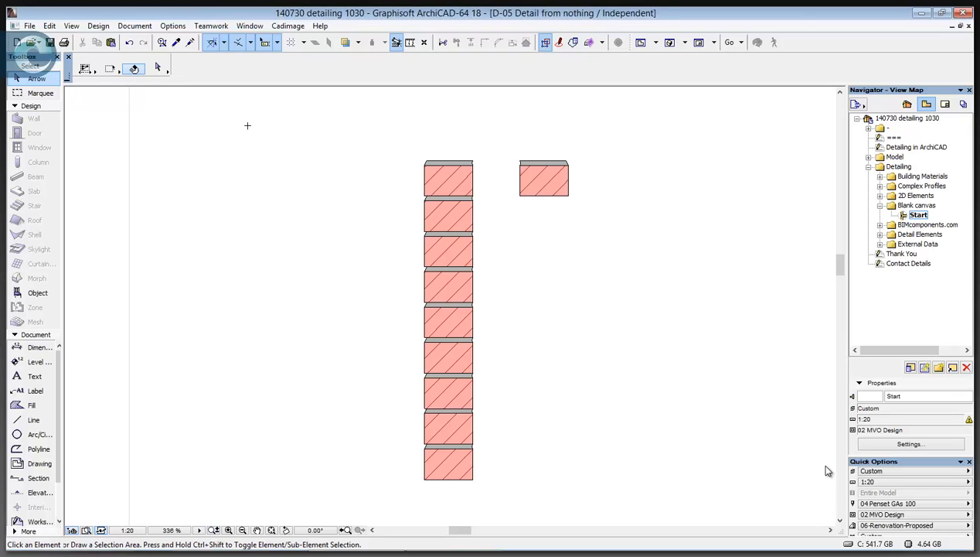
Step: Stretch the right ends of the mirrored brick and mortar bed horizontally by 37.5 using a marquee
{"action": "key", "text": "m"}
{"action": "left_click", "coordinate": [586, 137]}
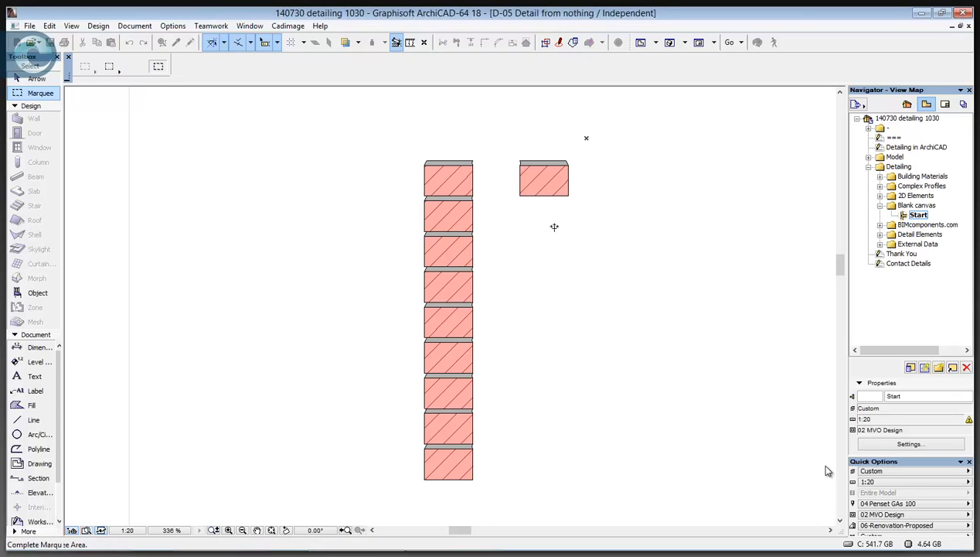
{"action": "left_click", "coordinate": [553, 224]}
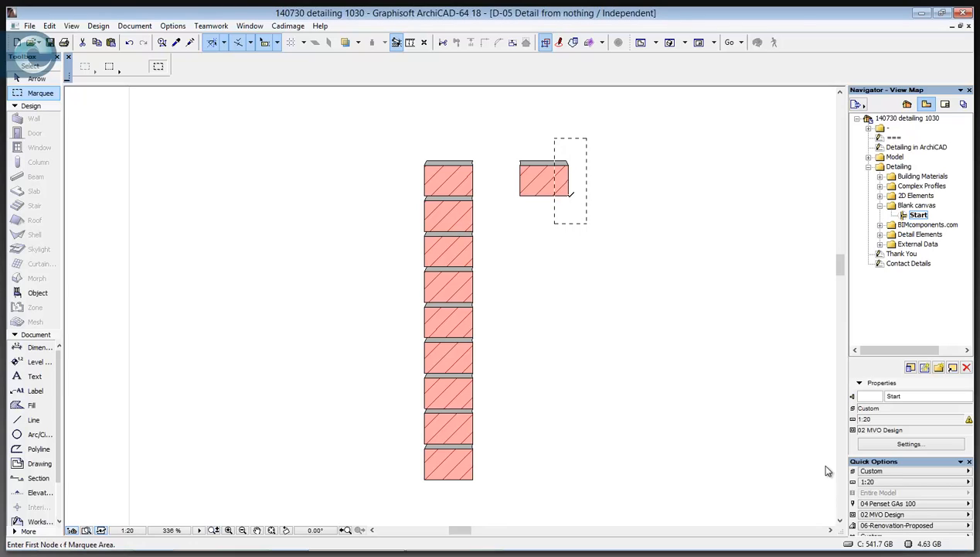
{"action": "left_click", "coordinate": [569, 196]}
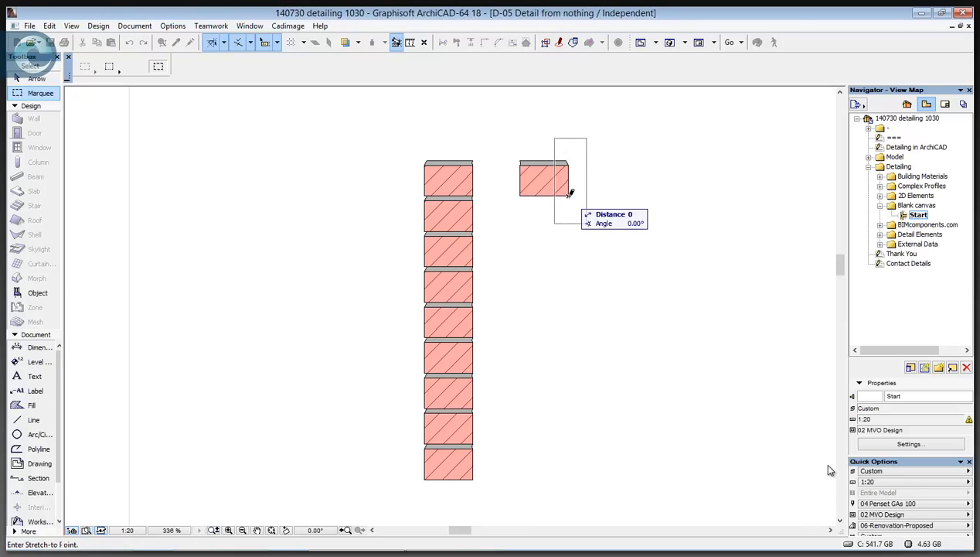
{"action": "type", "text": "x"}
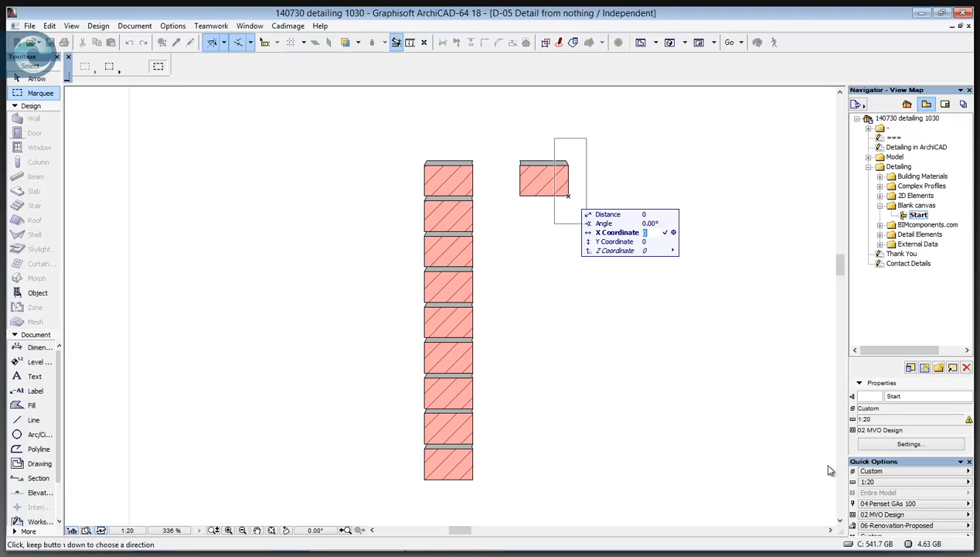
{"action": "type", "text": "37.5"}
{"action": "key", "text": "Return"}
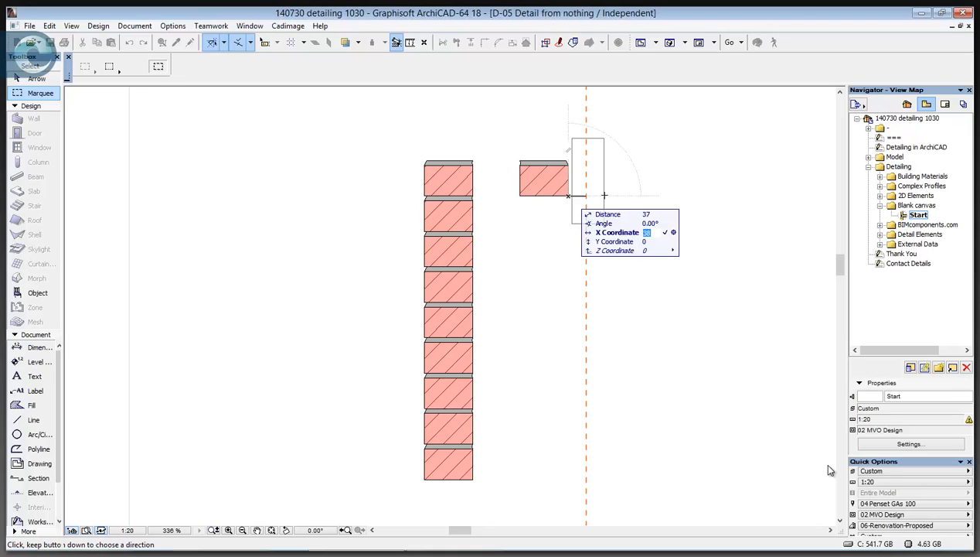
{"action": "key", "text": "Return"}
{"action": "key", "text": "Escape"}
{"action": "key", "text": "Escape"}
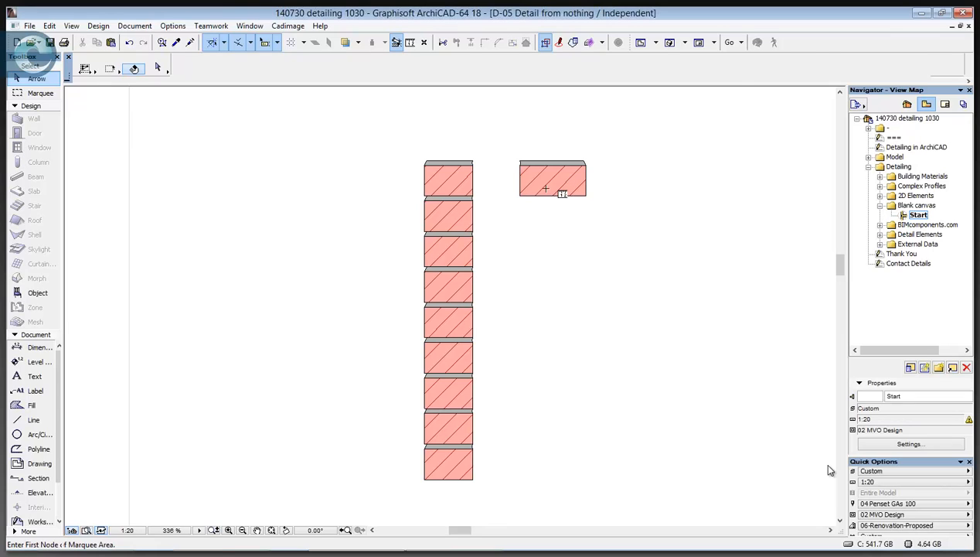
Step: Select the stretched brick fill and measure along its lower edge
{"action": "left_click", "coordinate": [546, 188]}
{"action": "key", "text": "m"}
{"action": "left_click", "coordinate": [519, 195]}
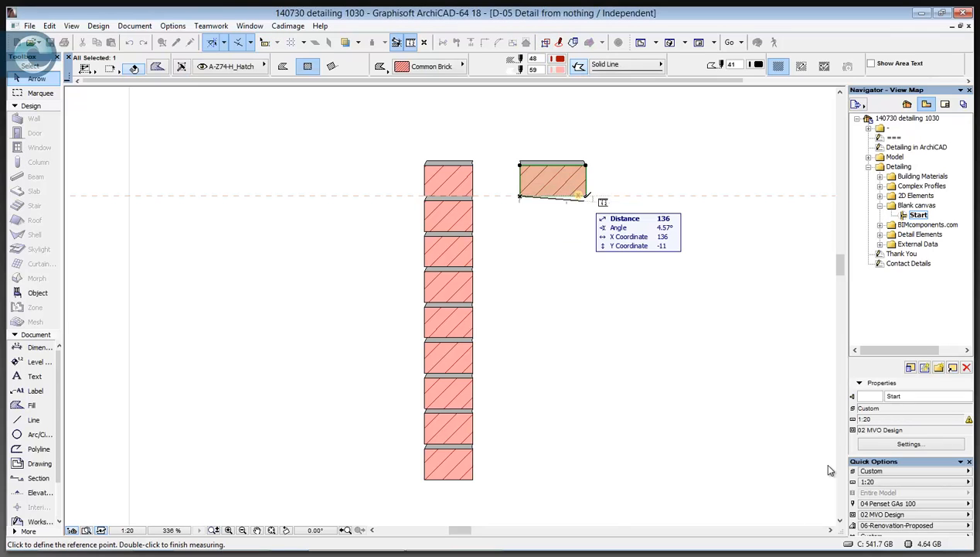
{"action": "key", "text": "Escape"}
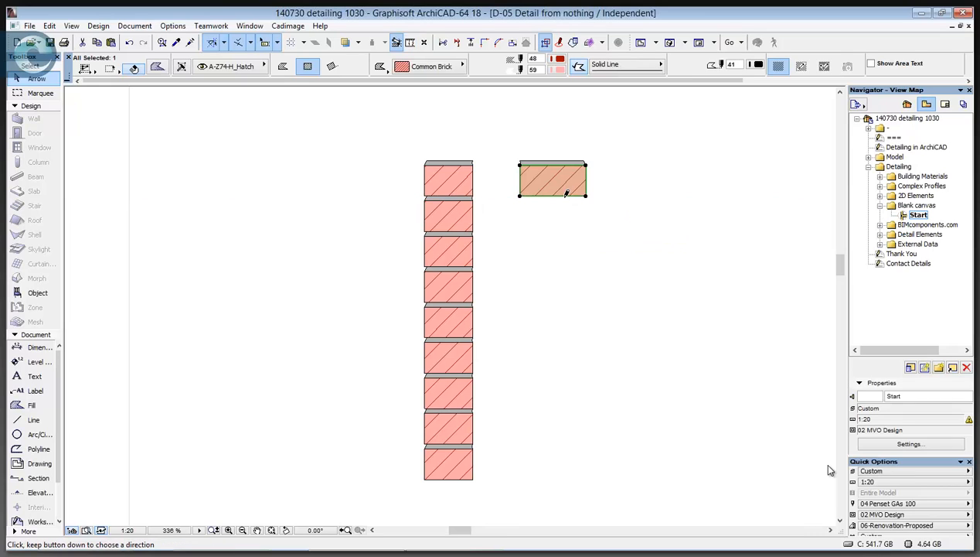
Step: Offset the widened brick fill's lower edge down to align with the bottom of the stack's third brick from the top
{"action": "left_click", "coordinate": [567, 194]}
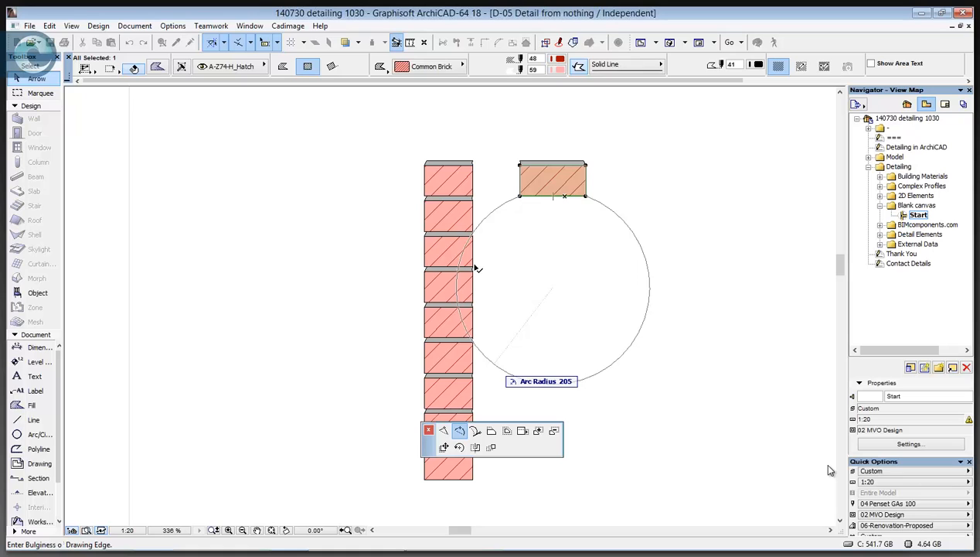
{"action": "key", "text": "f"}
{"action": "key", "text": "f"}
{"action": "left_click", "coordinate": [475, 267]}
{"action": "scroll", "coordinate": [630, 226], "scroll_direction": "down", "scroll_amount": 3}
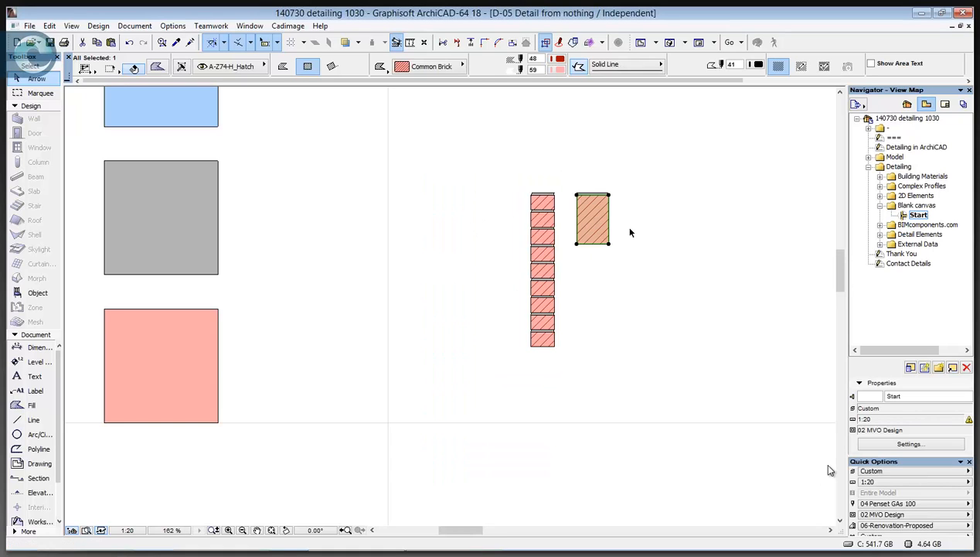
Step: Transfer the Concrete Block fill settings from the blue sample square to the widened brick fill
{"action": "middle_click_drag", "start_coordinate": [631, 242], "coordinate": [643, 282]}
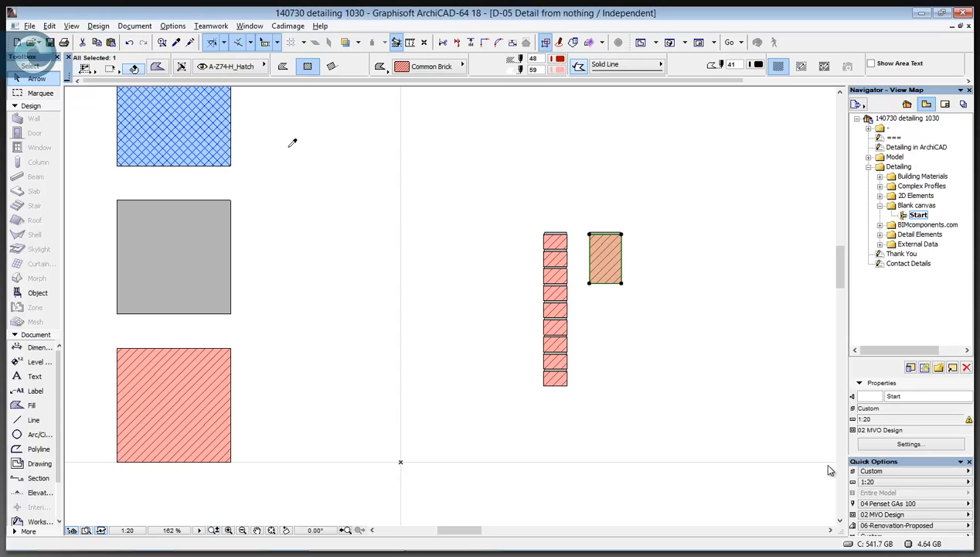
{"action": "left_click", "coordinate": [614, 249]}
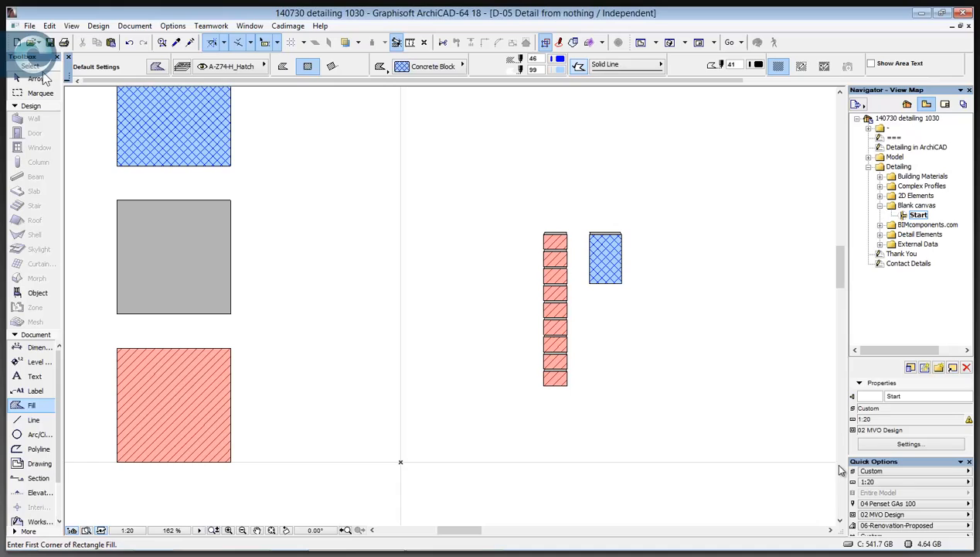
{"action": "left_click", "coordinate": [45, 78]}
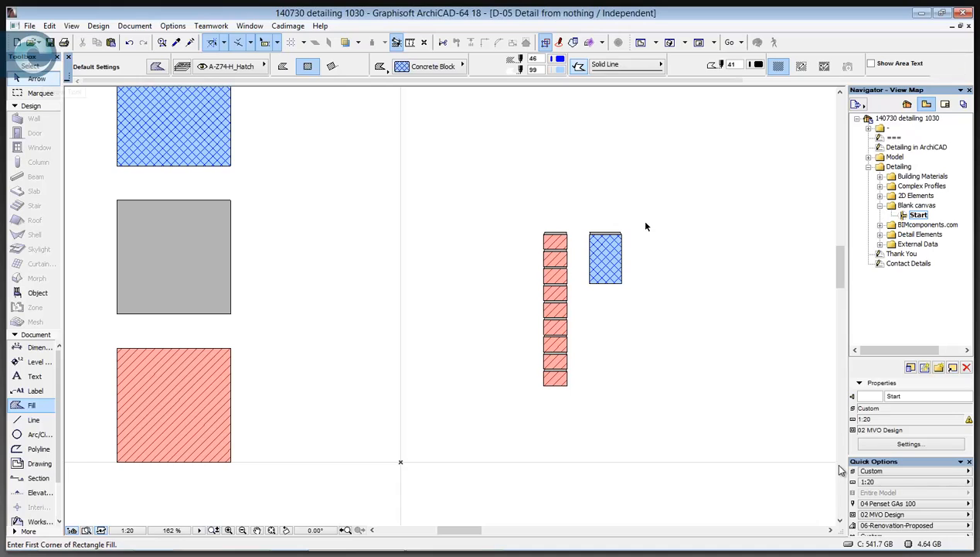
Step: Multiply the concrete block and its mortar bed downward with two copies to complete the inner leaf alongside the brick stack
{"action": "left_click", "coordinate": [616, 282]}
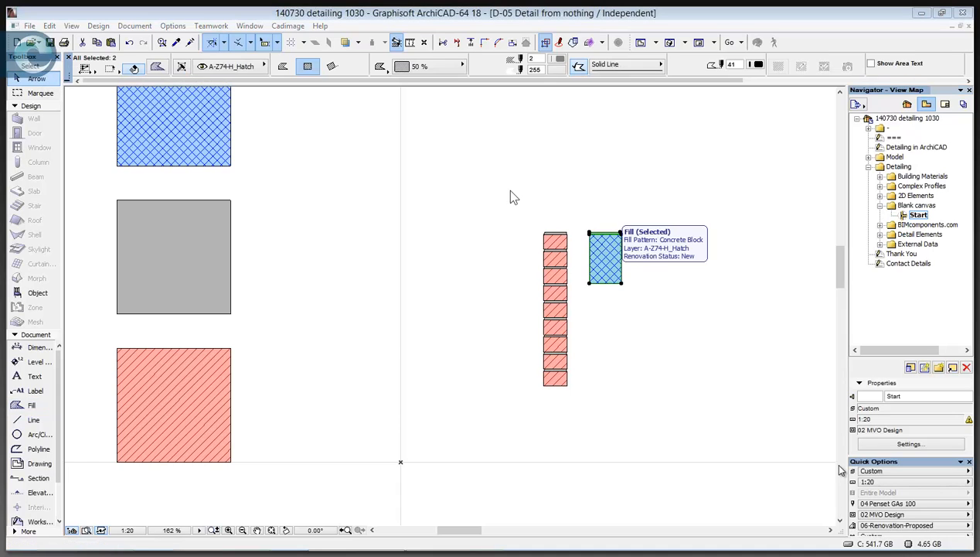
{"action": "key", "text": "ctrl+u"}
{"action": "key", "text": "Return"}
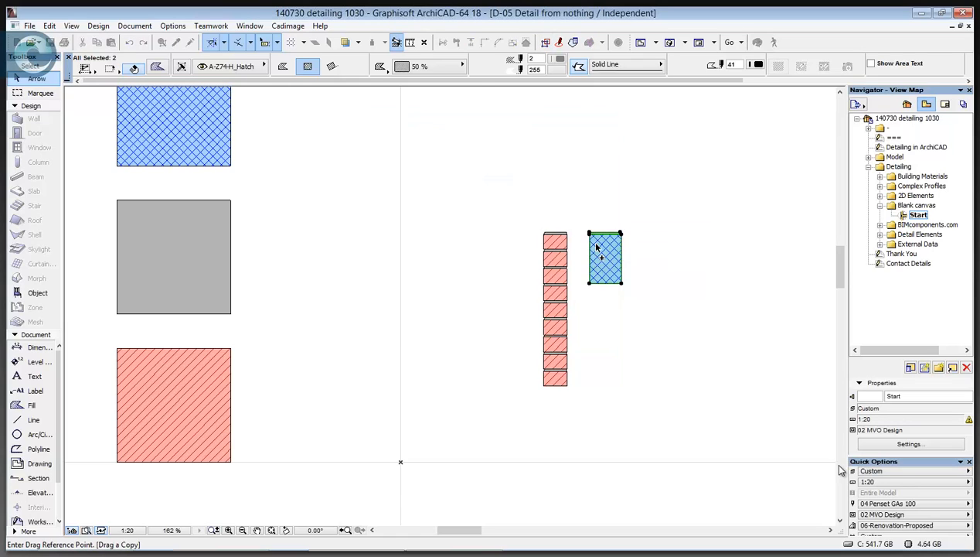
{"action": "scroll", "coordinate": [597, 247], "scroll_direction": "up", "scroll_amount": 5}
{"action": "left_click", "coordinate": [628, 373]}
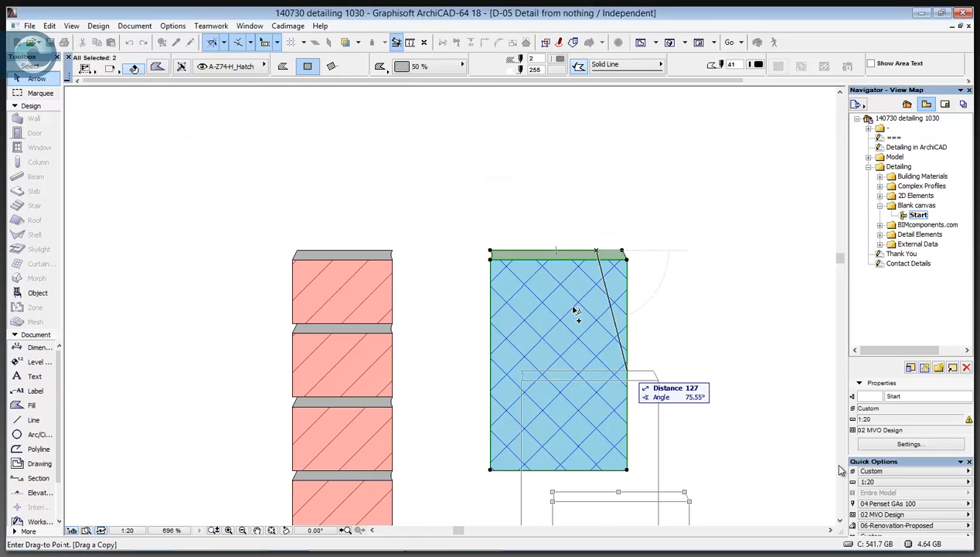
{"action": "middle_click_drag", "start_coordinate": [576, 310], "coordinate": [551, 148]}
{"action": "left_click", "coordinate": [671, 273]}
{"action": "scroll", "coordinate": [648, 337], "scroll_direction": "down", "scroll_amount": 5}
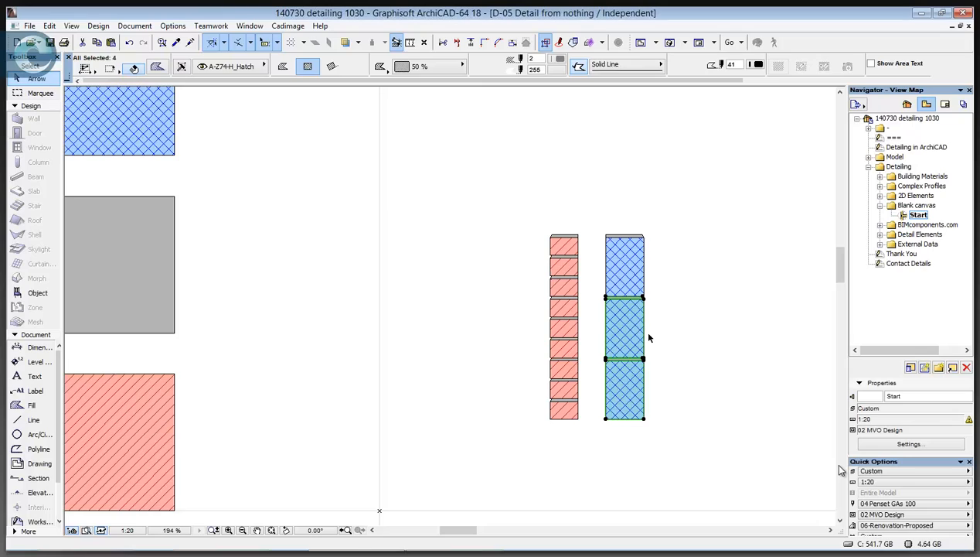
{"action": "key", "text": "Escape"}
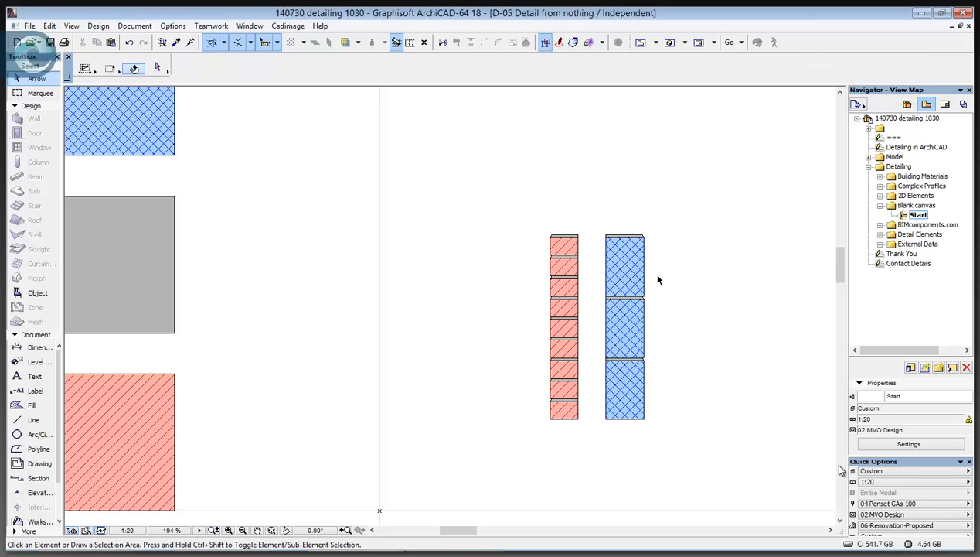
Step: Place a copy of the top concrete block, without its mortar bed, above the cavity between the two leaves
{"action": "mouse_move", "coordinate": [563, 255]}
{"action": "left_click", "coordinate": [606, 259]}
{"action": "left_click_drag", "start_coordinate": [610, 228], "coordinate": [585, 153]}
{"action": "scroll", "coordinate": [562, 267], "scroll_direction": "up", "scroll_amount": 2}
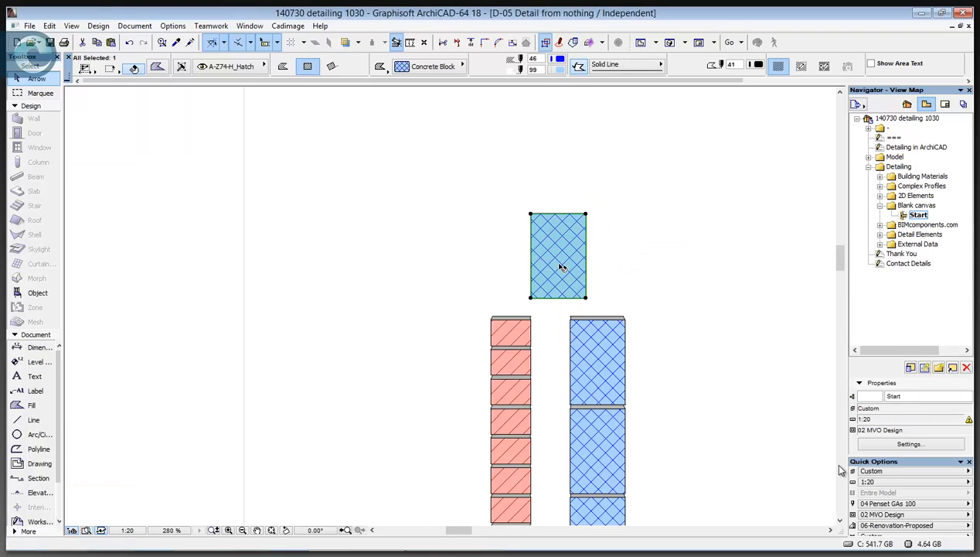
Step: Rotate the copied block 90° so it lies flat and set it centrally on the mortar beds, bridging the cavity
{"action": "key", "text": "ctrl+e"}
{"action": "left_click", "coordinate": [563, 254]}
{"action": "left_click", "coordinate": [668, 254]}
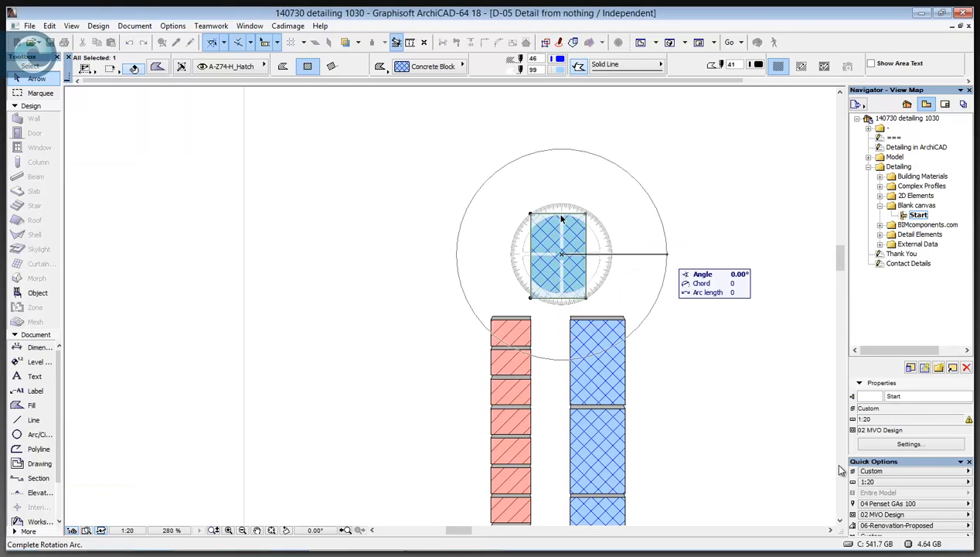
{"action": "left_click", "coordinate": [562, 217]}
{"action": "key", "text": "ctrl+d"}
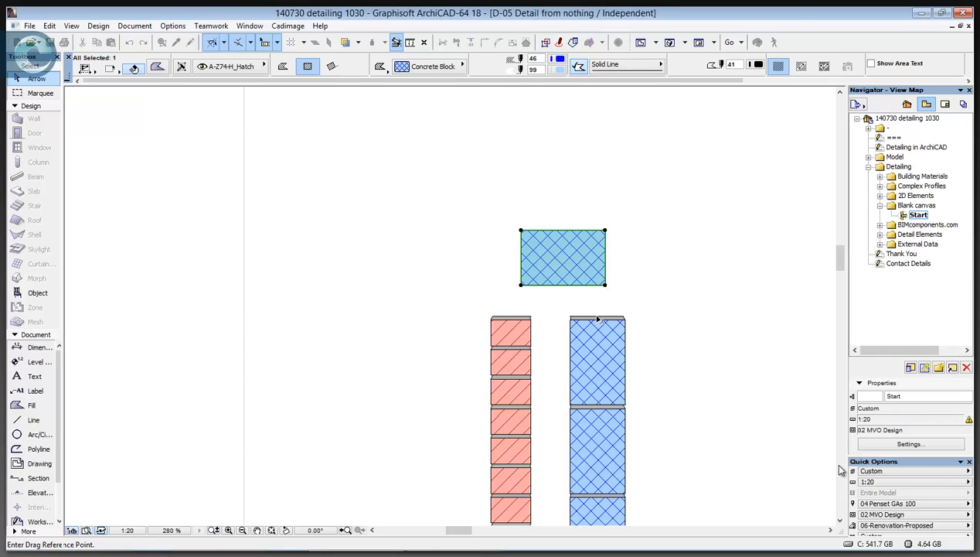
{"action": "left_click", "coordinate": [604, 284]}
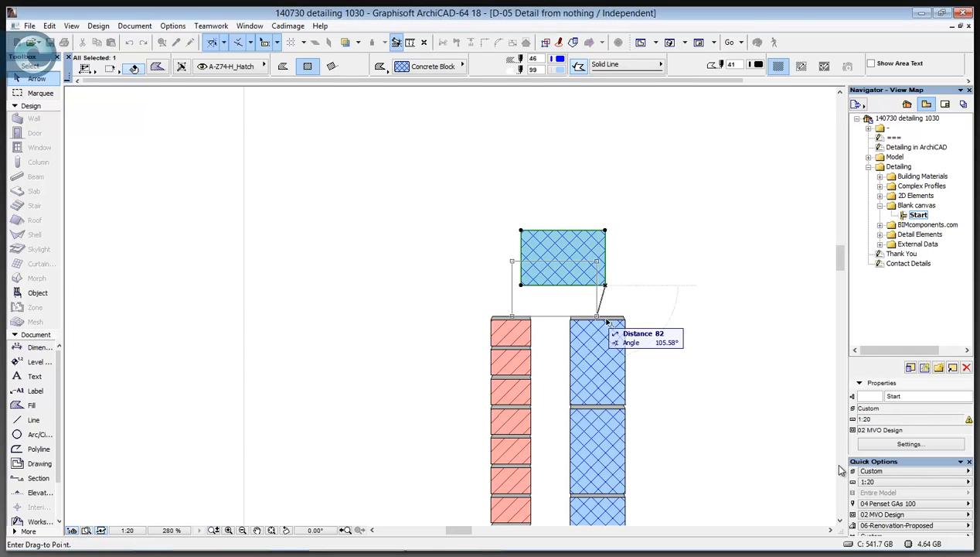
{"action": "left_click", "coordinate": [607, 320]}
Step: Offset the outer end of the inner leaf's top mortar bed inward to just beyond the flat block's edge
{"action": "scroll", "coordinate": [590, 333], "scroll_direction": "up", "scroll_amount": 5}
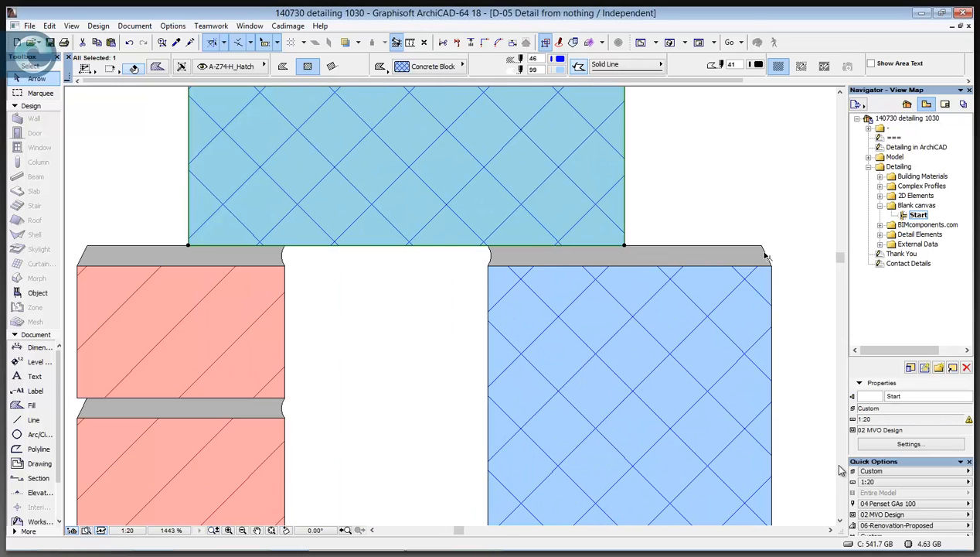
{"action": "left_click", "coordinate": [764, 256]}
{"action": "left_click", "coordinate": [765, 256]}
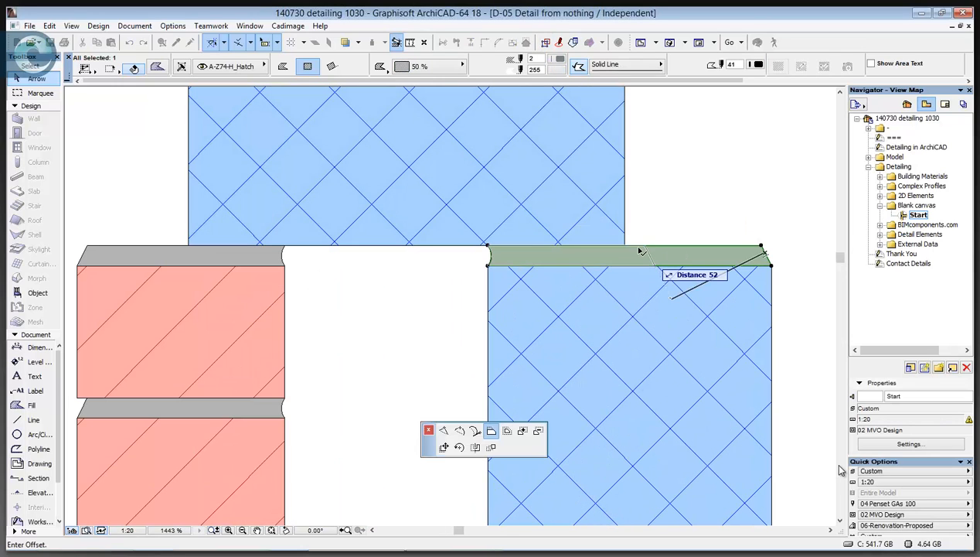
{"action": "left_click", "coordinate": [639, 248]}
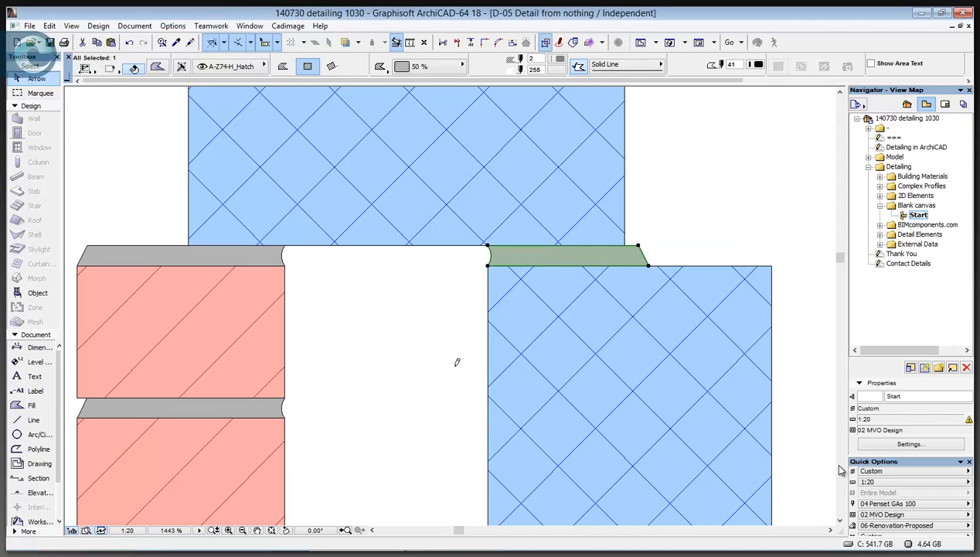
Step: Insert a node in the shortened mortar bed at the flat block's lower corner and raise the outer node up the block's side
{"action": "left_click", "coordinate": [636, 246]}
{"action": "left_click", "coordinate": [444, 431]}
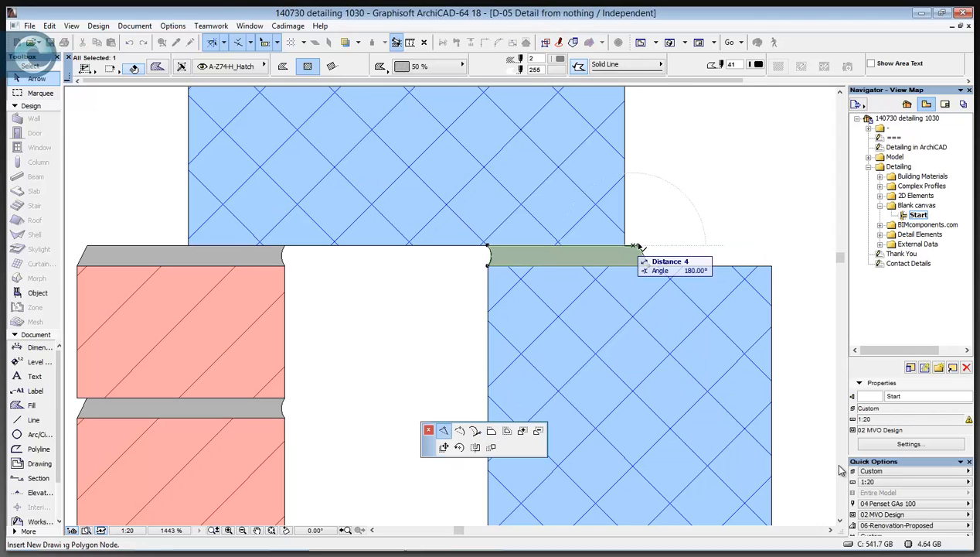
{"action": "left_click", "coordinate": [635, 246]}
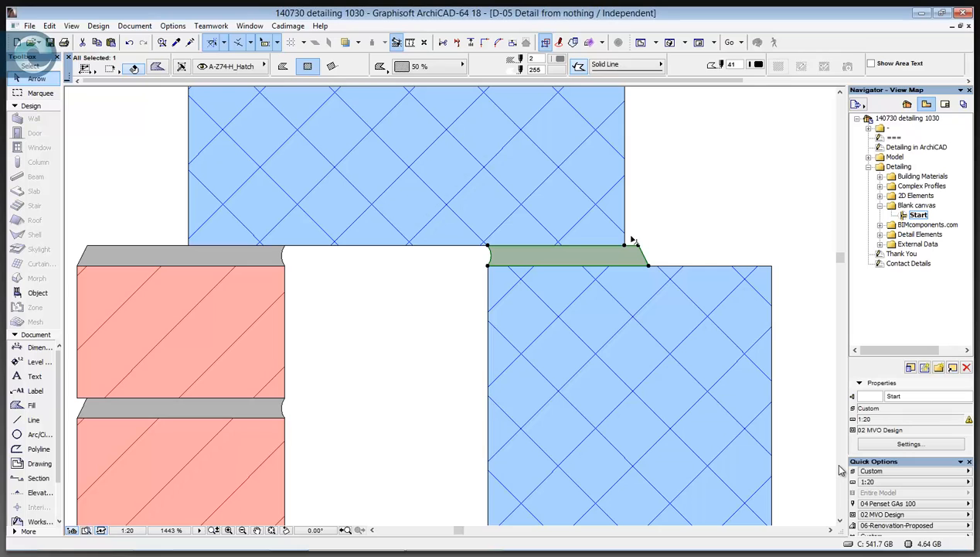
{"action": "left_click", "coordinate": [624, 231]}
Step: Curve the sloping outer edge of the mortar bed outward into a rounded shoulder against the flat block
{"action": "left_click", "coordinate": [488, 399]}
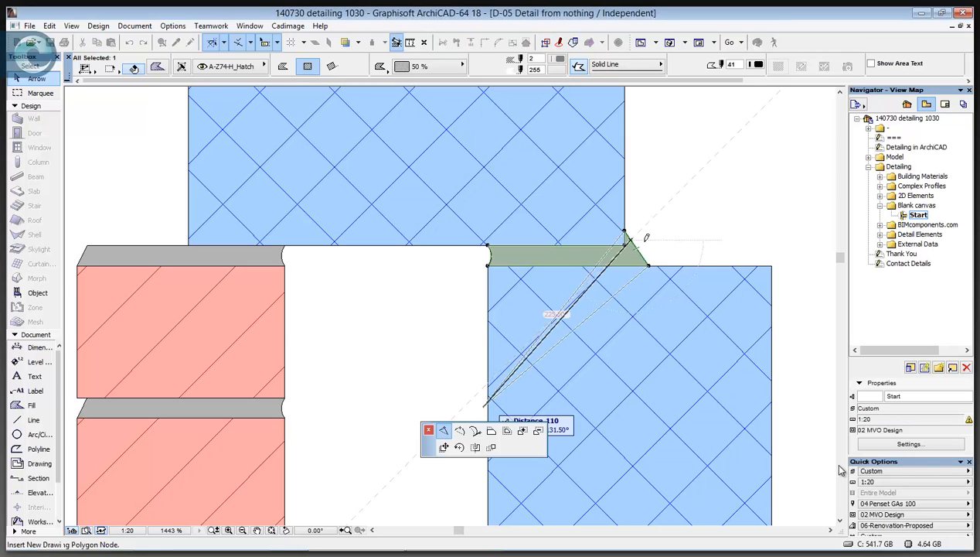
{"action": "left_click", "coordinate": [460, 431]}
{"action": "left_click", "coordinate": [359, 237]}
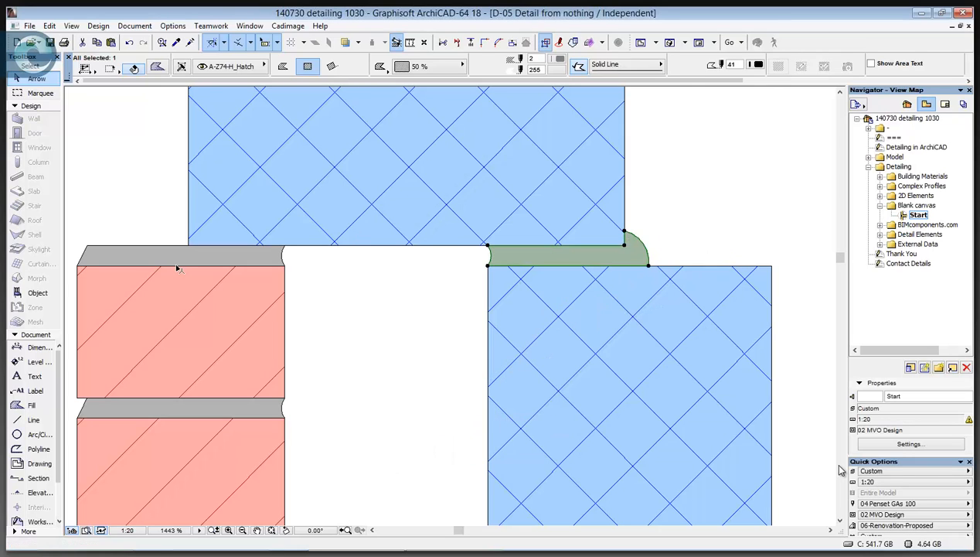
Step: Replace the brick stack's top mortar bed with a mirrored copy of the rounded bed about the flat block's centre line
{"action": "key", "text": "Delete"}
{"action": "left_click", "coordinate": [527, 249]}
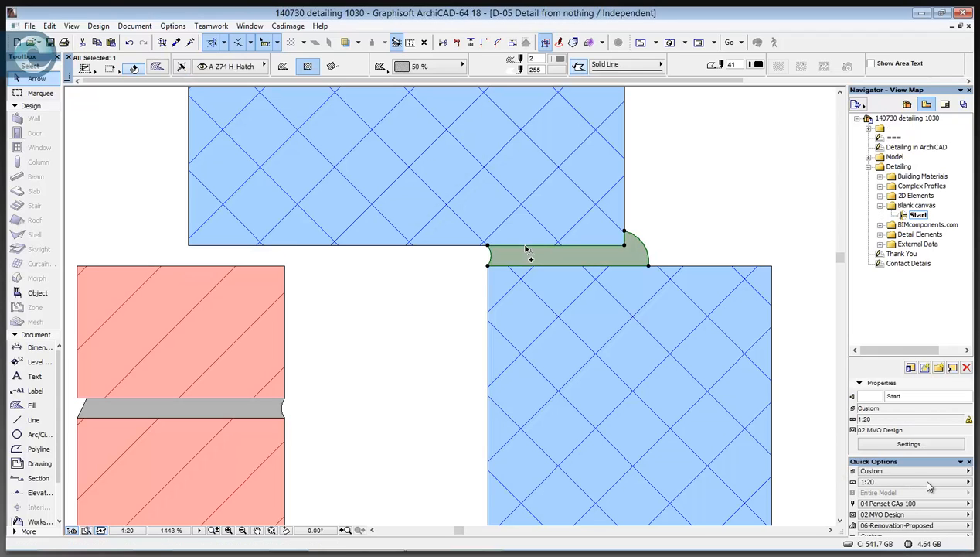
{"action": "left_click", "coordinate": [407, 246]}
{"action": "left_click", "coordinate": [402, 352]}
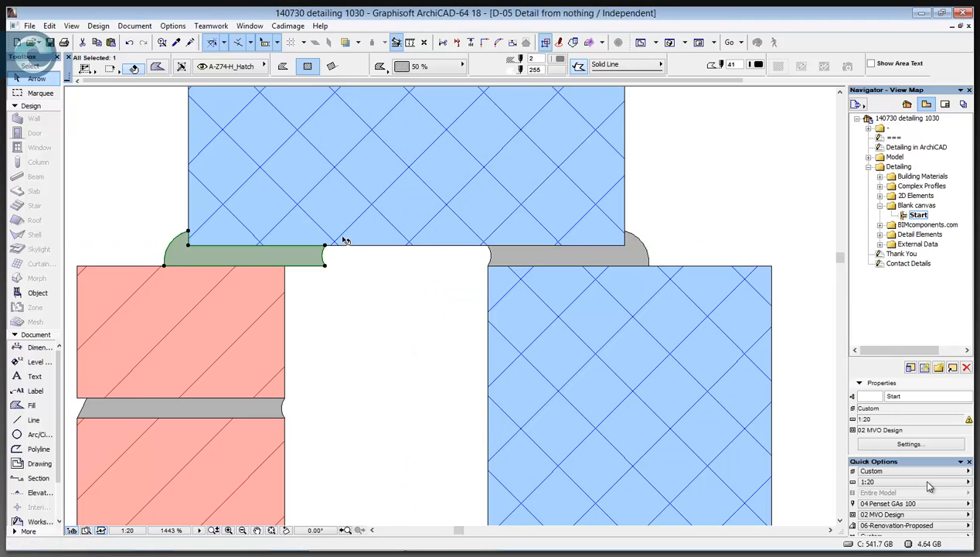
Step: Stretch the mirrored mortar bed's inner end back to the cavity face of the top brick using a marquee
{"action": "left_click", "coordinate": [31, 66]}
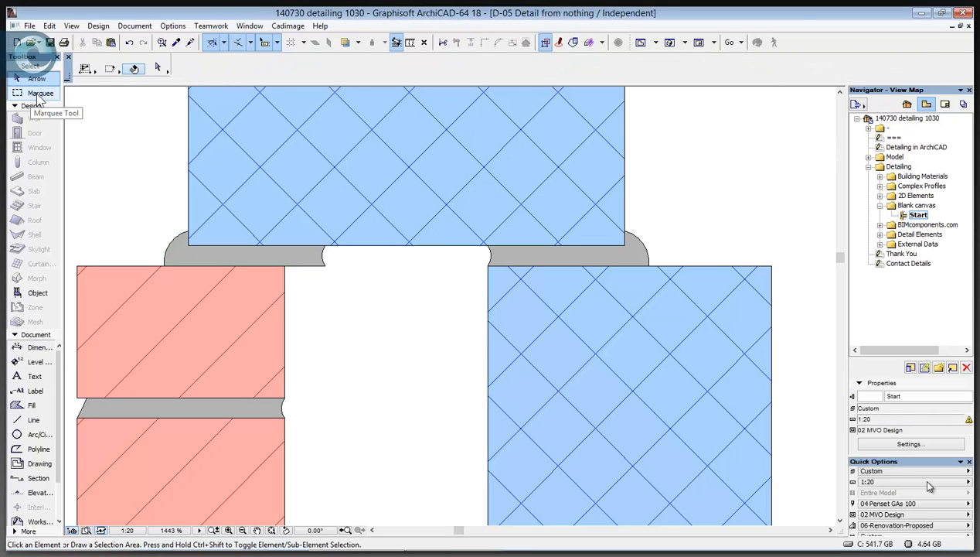
{"action": "left_click_drag", "start_coordinate": [339, 276], "coordinate": [314, 222]}
{"action": "key", "text": "ctrl+h"}
{"action": "left_click", "coordinate": [325, 266]}
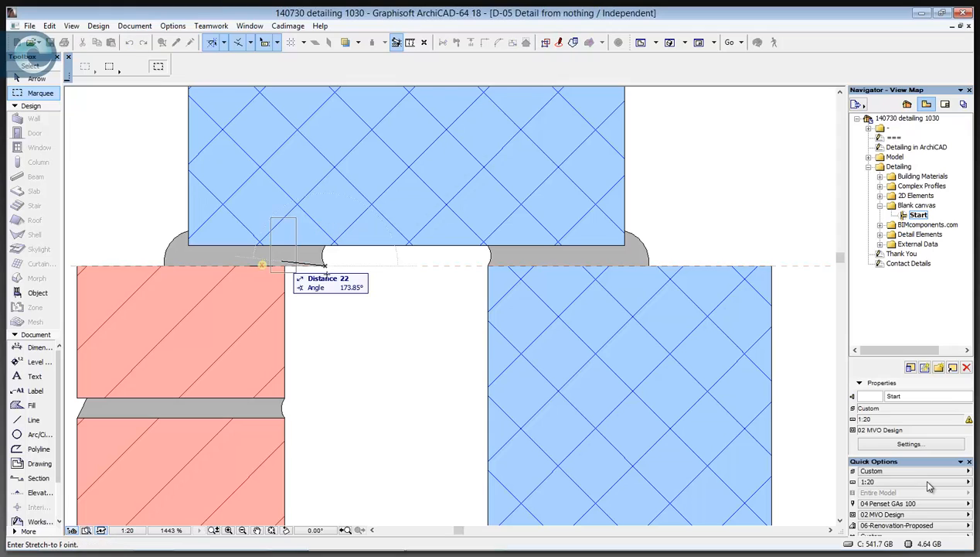
{"action": "left_click", "coordinate": [283, 264]}
{"action": "key", "text": "Escape"}
{"action": "key", "text": "Escape"}
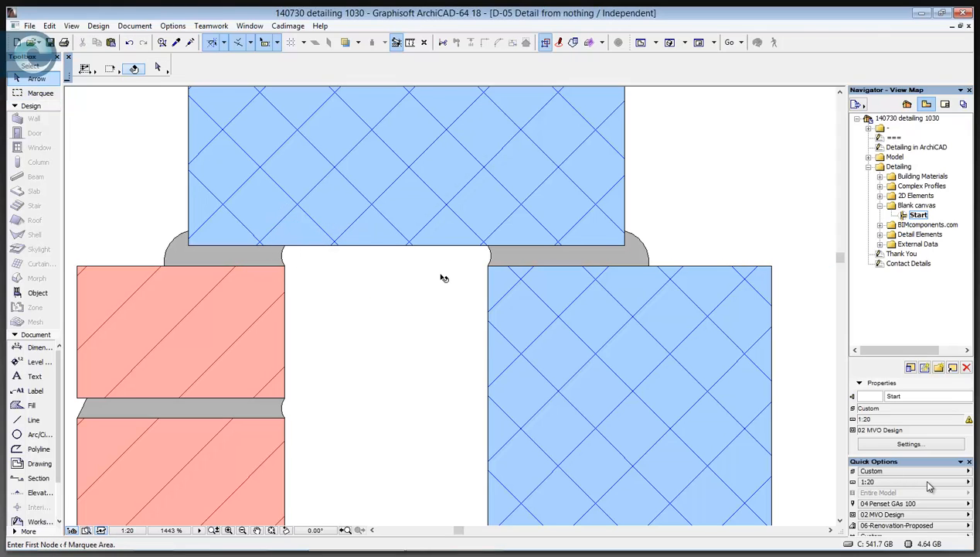
Step: Draw a rectangular Foreground fill about 100 wide on top of the flat concrete block as the timber plate
{"action": "scroll", "coordinate": [444, 277], "scroll_direction": "down", "scroll_amount": 3}
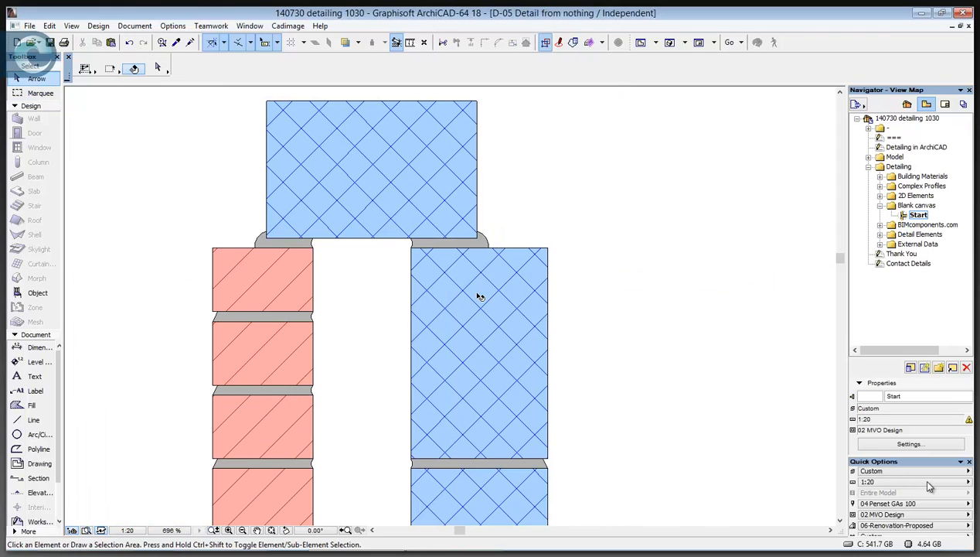
{"action": "middle_click_drag", "start_coordinate": [538, 348], "coordinate": [669, 536]}
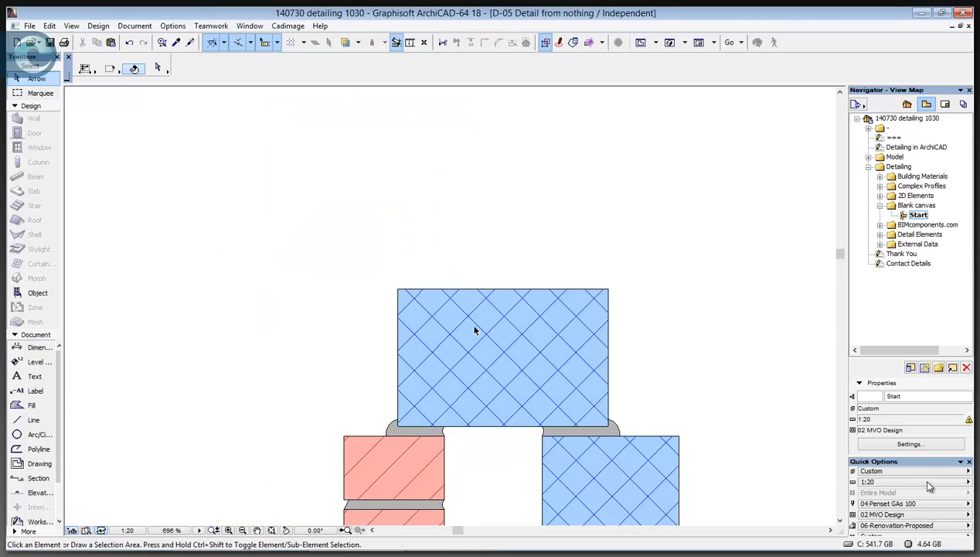
{"action": "scroll", "coordinate": [340, 301], "scroll_direction": "down", "scroll_amount": 5}
{"action": "middle_click_drag", "start_coordinate": [260, 270], "coordinate": [496, 278]}
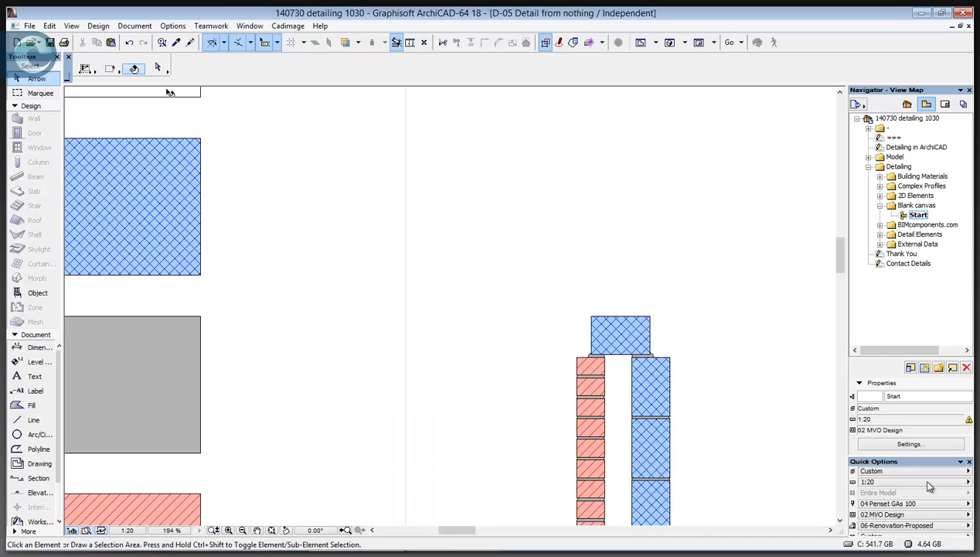
{"action": "key", "text": "f"}
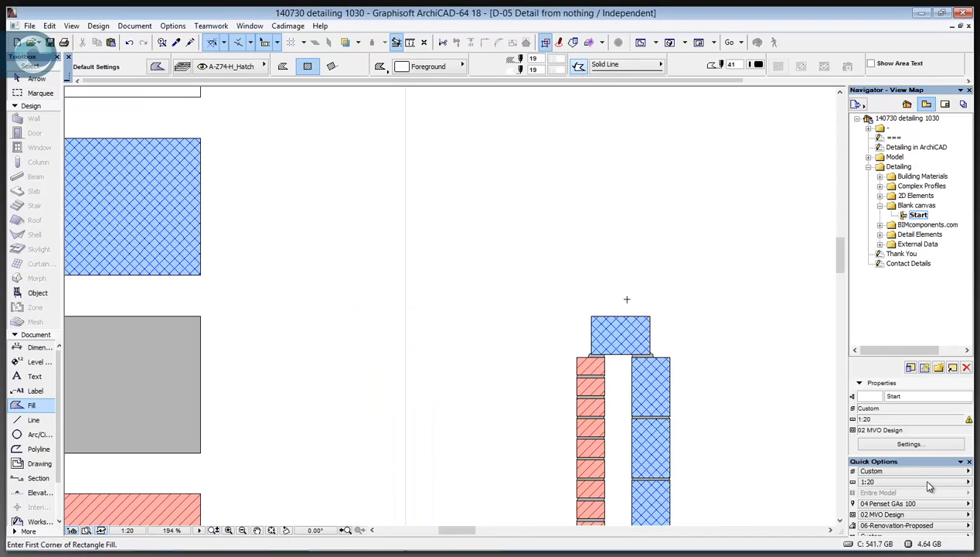
{"action": "scroll", "coordinate": [626, 298], "scroll_direction": "up", "scroll_amount": 4}
{"action": "middle_click_drag", "start_coordinate": [508, 268], "coordinate": [380, 237]}
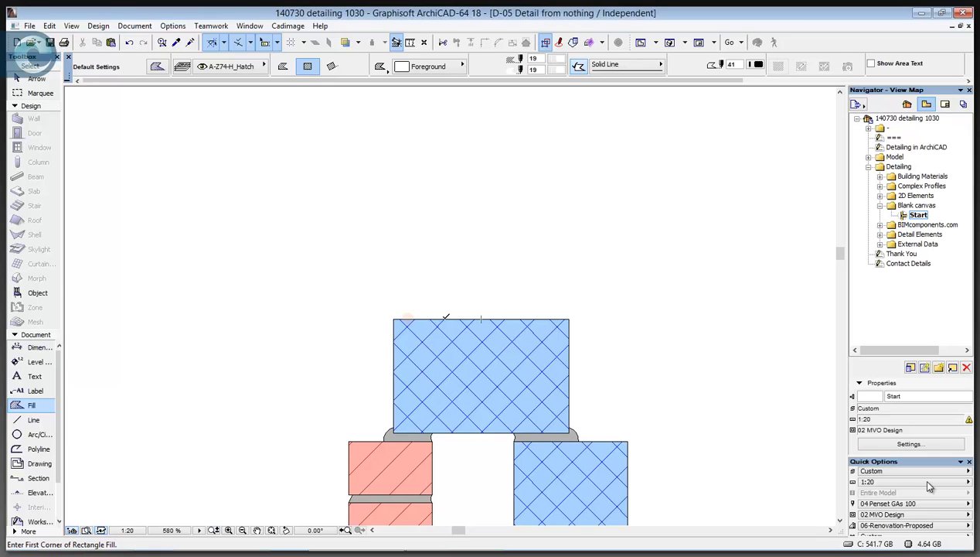
{"action": "left_click", "coordinate": [446, 317]}
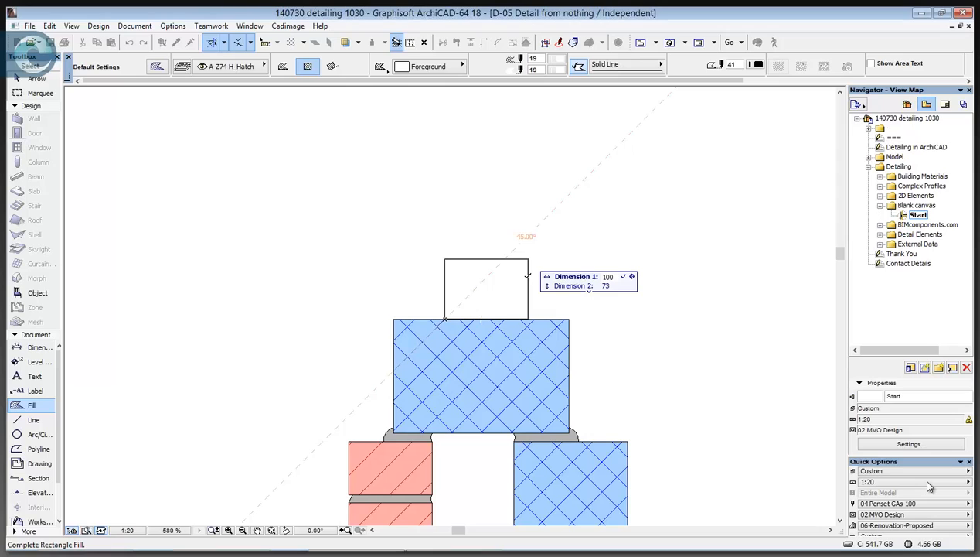
{"action": "left_click", "coordinate": [527, 277]}
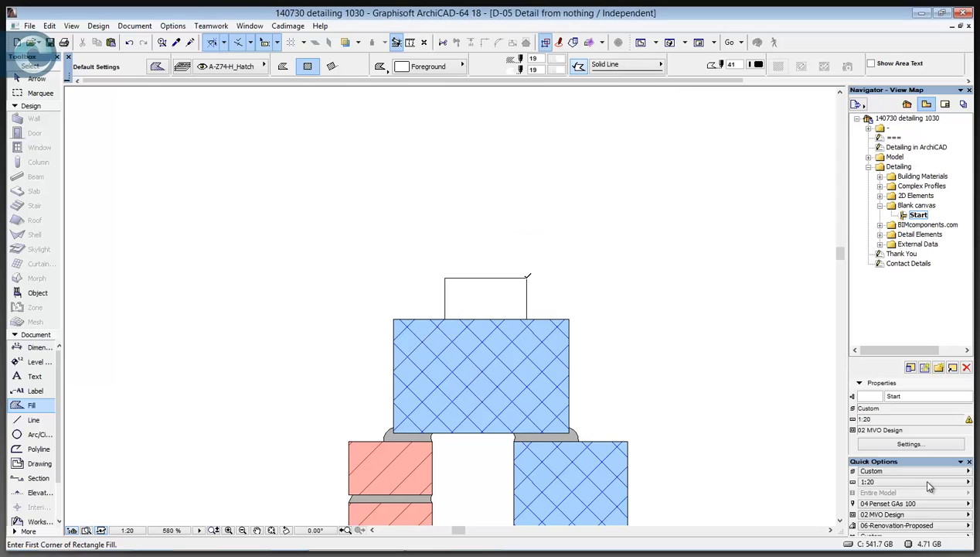
Step: Draw two crossing diagonal solid drafting lines between the corners of the white timber plate rectangle
{"action": "left_click", "coordinate": [34, 420]}
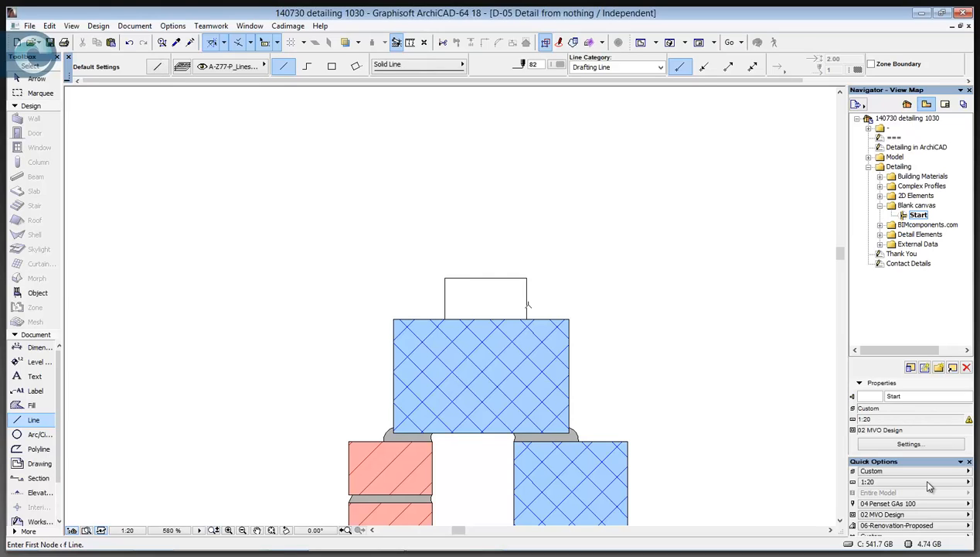
{"action": "left_click", "coordinate": [527, 318]}
{"action": "left_click", "coordinate": [445, 278]}
{"action": "left_click", "coordinate": [527, 279]}
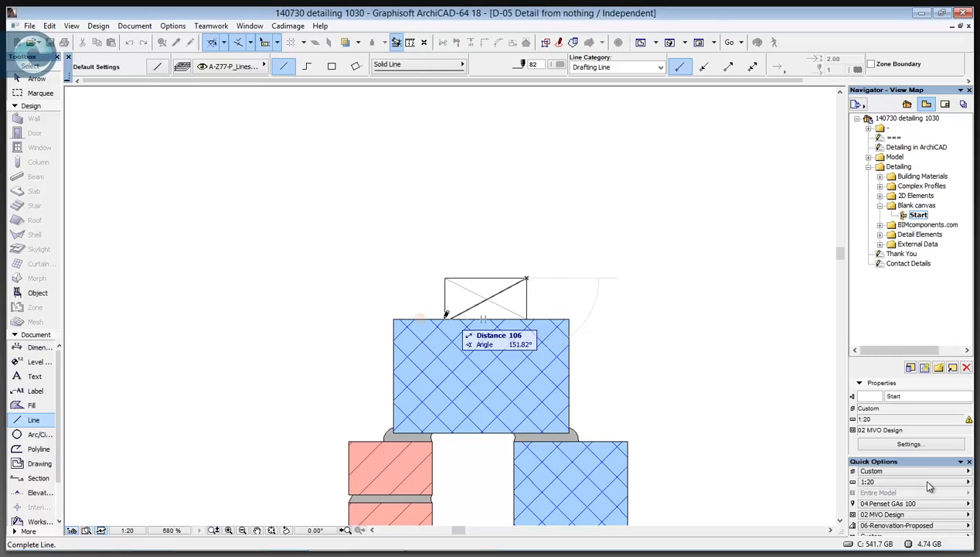
{"action": "left_click", "coordinate": [446, 317]}
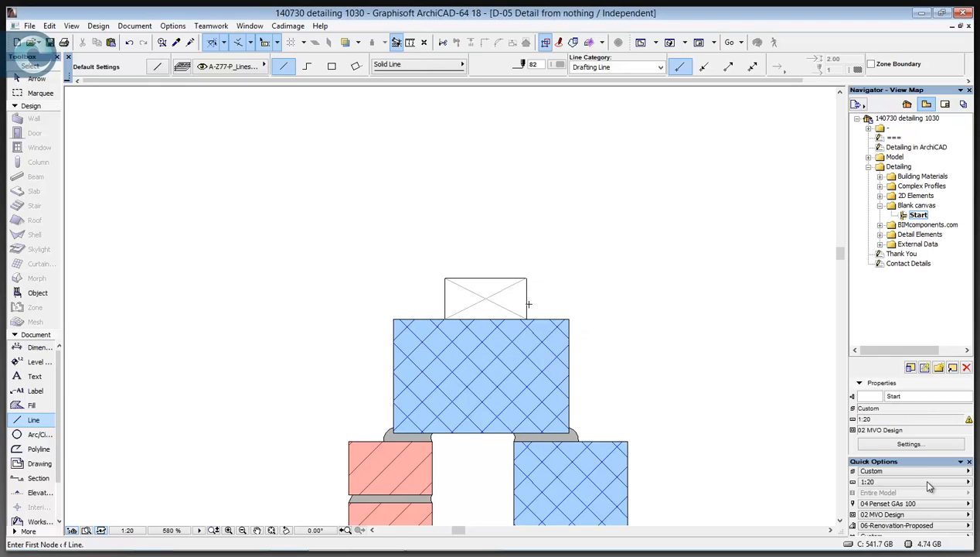
{"action": "scroll", "coordinate": [512, 311], "scroll_direction": "down", "scroll_amount": 7}
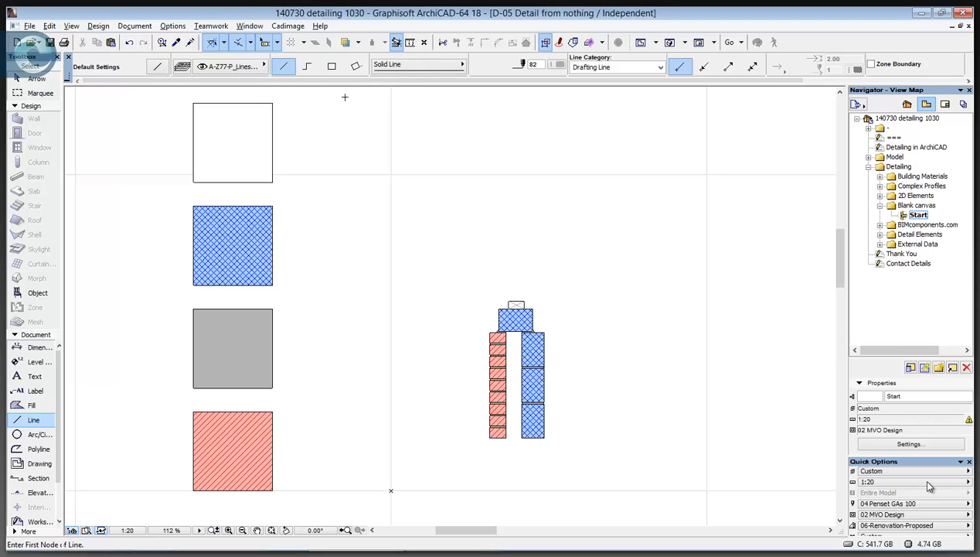
Step: Draw a long horizontal rectangular Foreground fill as the ceiling joist, starting at the top outer corner of the timber plate
{"action": "key", "text": "f"}
{"action": "key", "text": "h"}
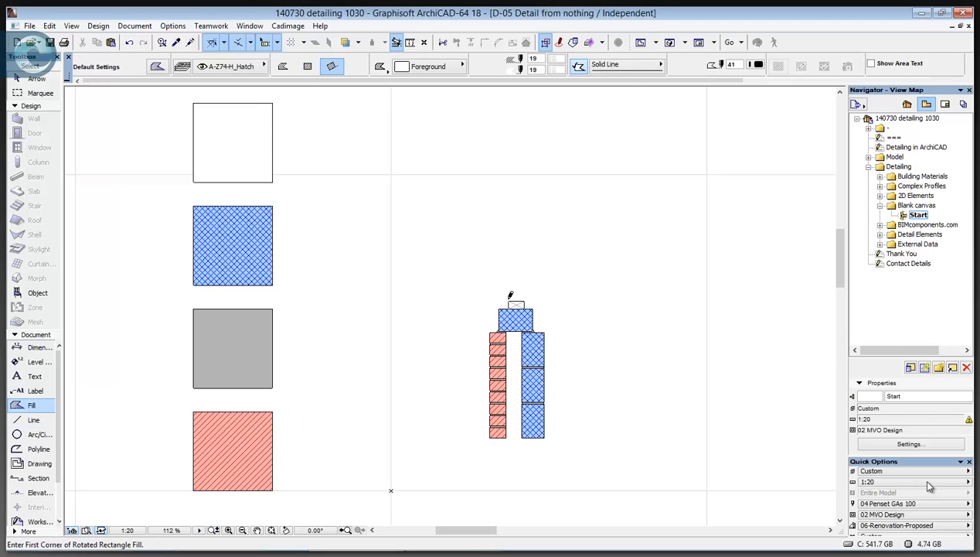
{"action": "left_click", "coordinate": [508, 300]}
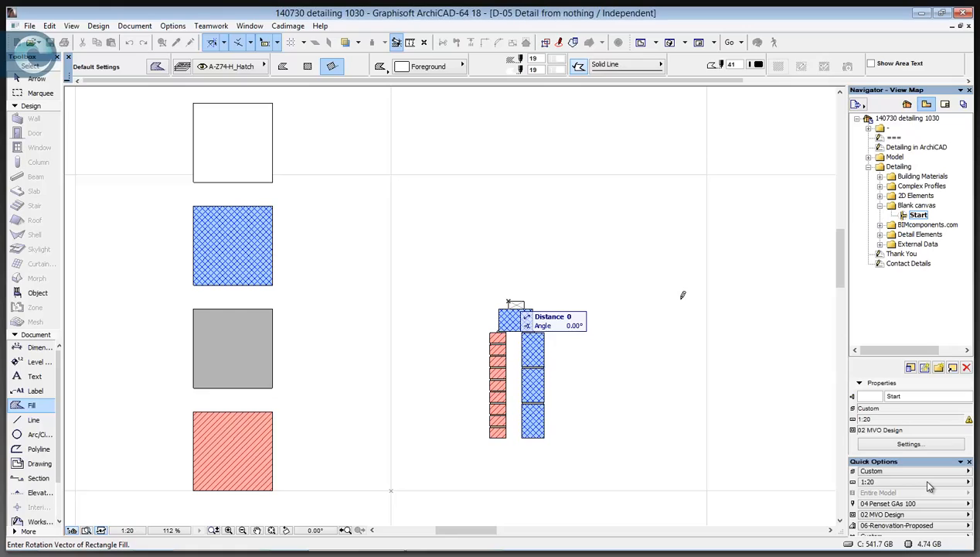
{"action": "left_click", "coordinate": [678, 266]}
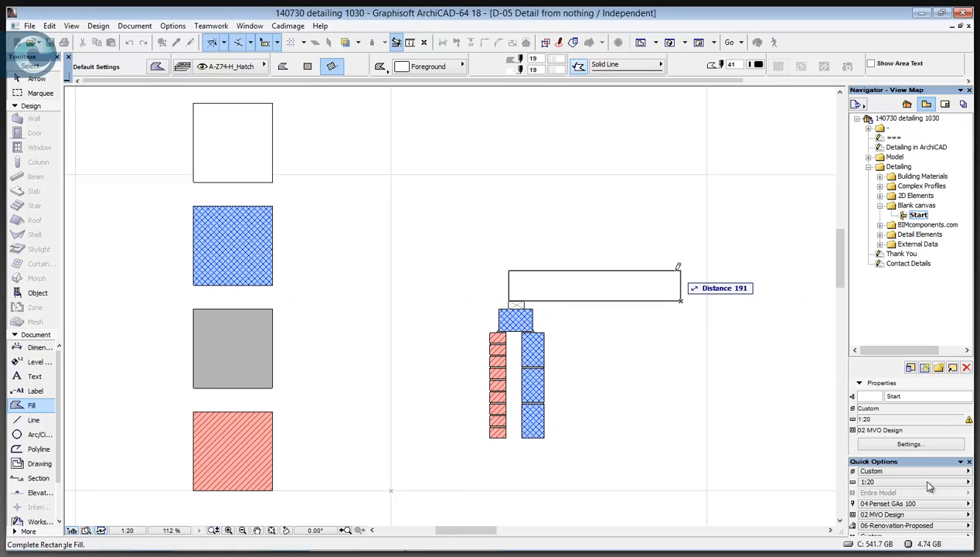
{"action": "left_click", "coordinate": [511, 287]}
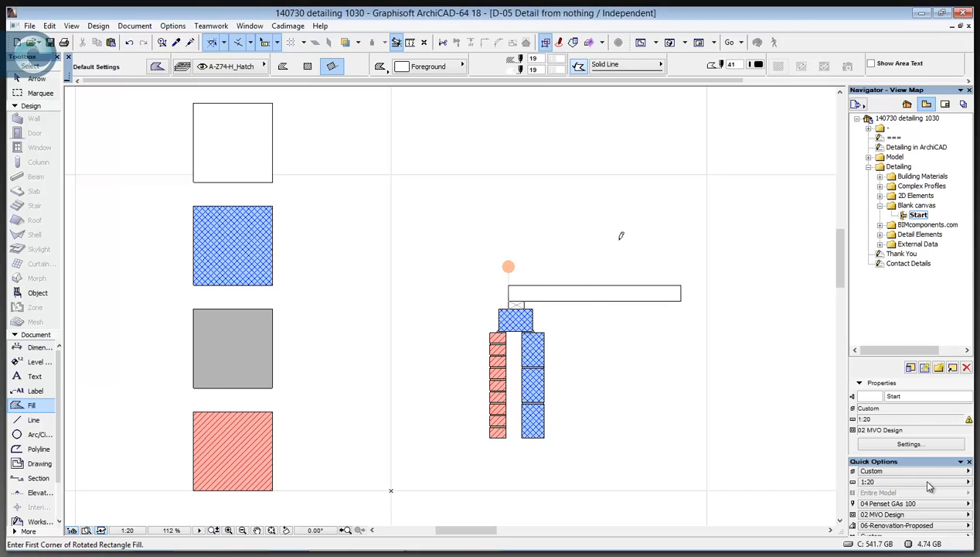
Step: Draw a rotated rectangular Foreground fill as the rafter from the plate's top outer corner, at a 30° angle and 100 deep
{"action": "left_click", "coordinate": [508, 300]}
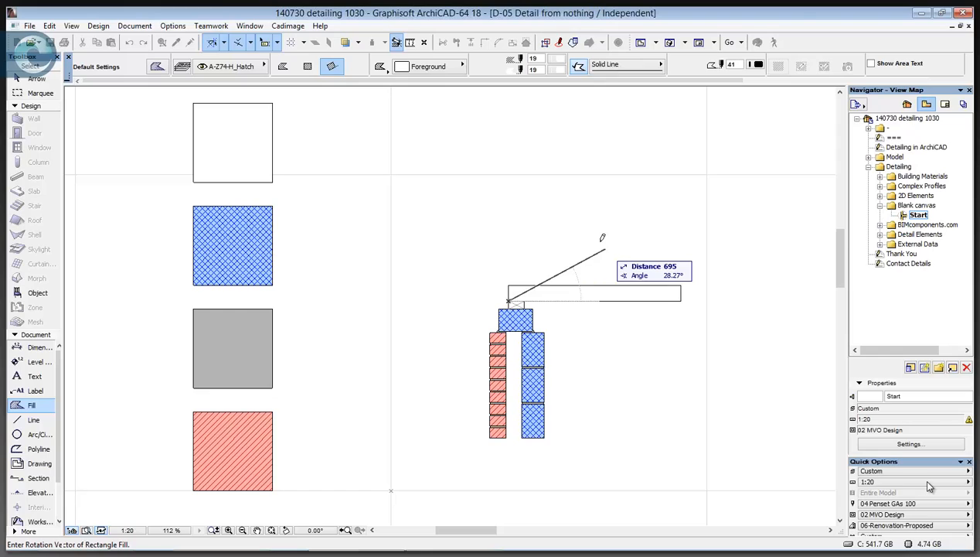
{"action": "key", "text": "Tab"}
{"action": "type", "text": "30"}
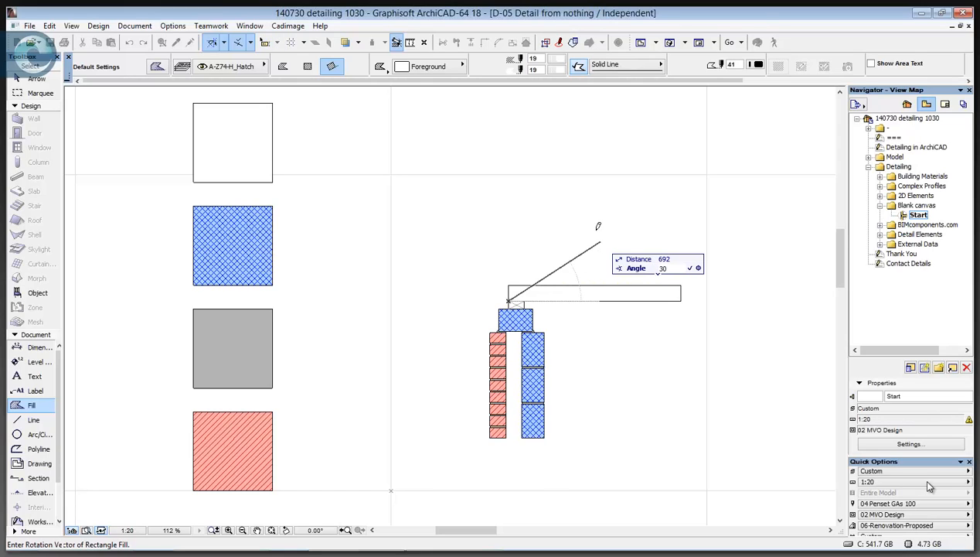
{"action": "key", "text": "Return"}
{"action": "type", "text": "100"}
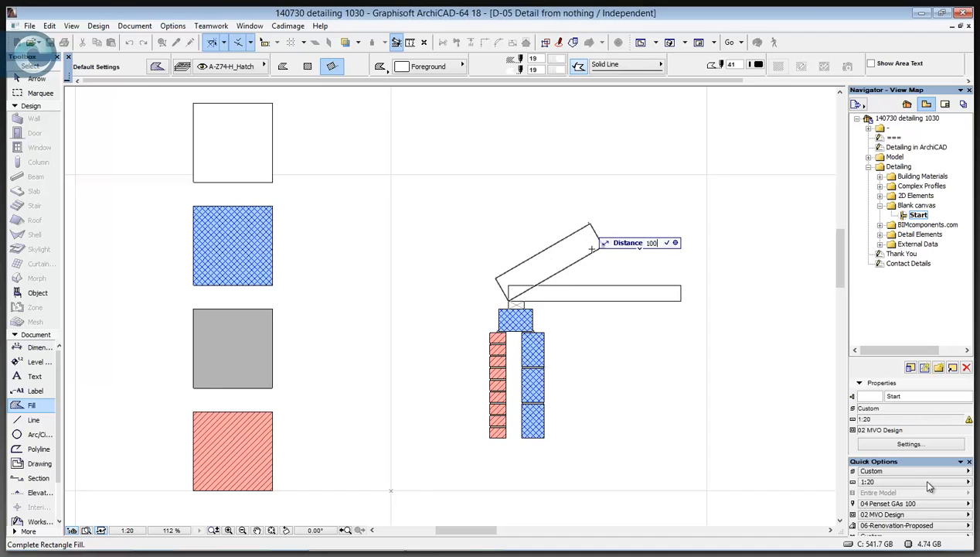
{"action": "key", "text": "Return"}
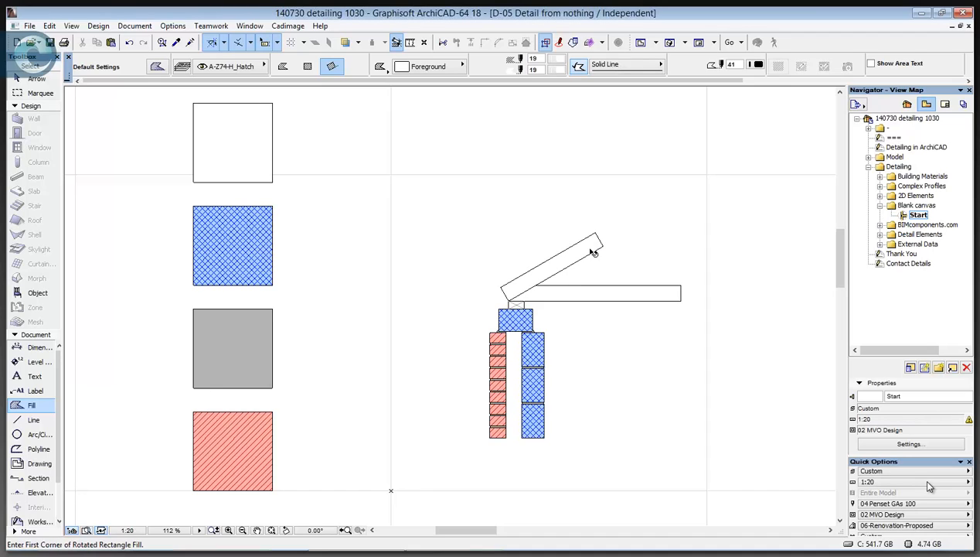
Step: Lengthen the sloping rafter fill by offsetting the edge at its upper end outward
{"action": "left_click", "coordinate": [593, 252], "text": "shift"}
{"action": "left_click", "coordinate": [600, 239]}
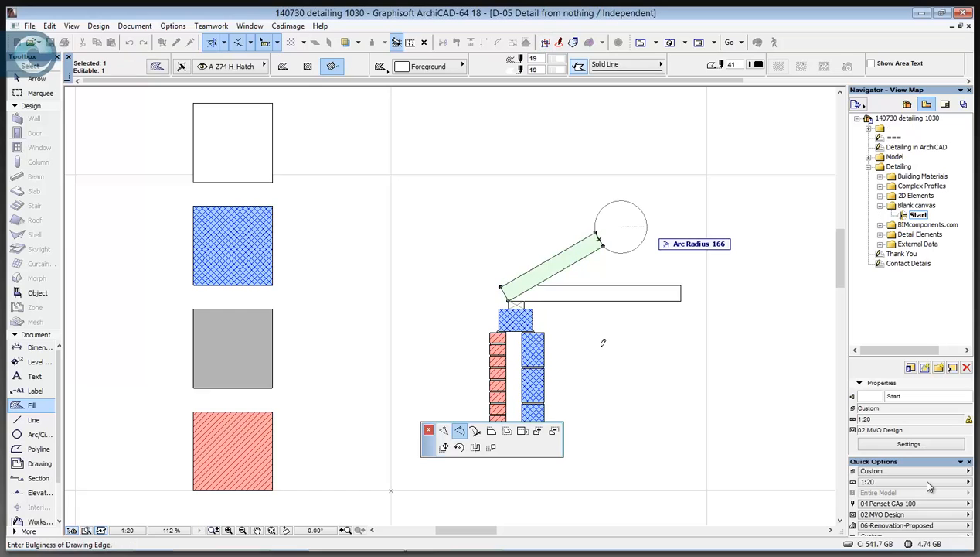
{"action": "left_click", "coordinate": [491, 432]}
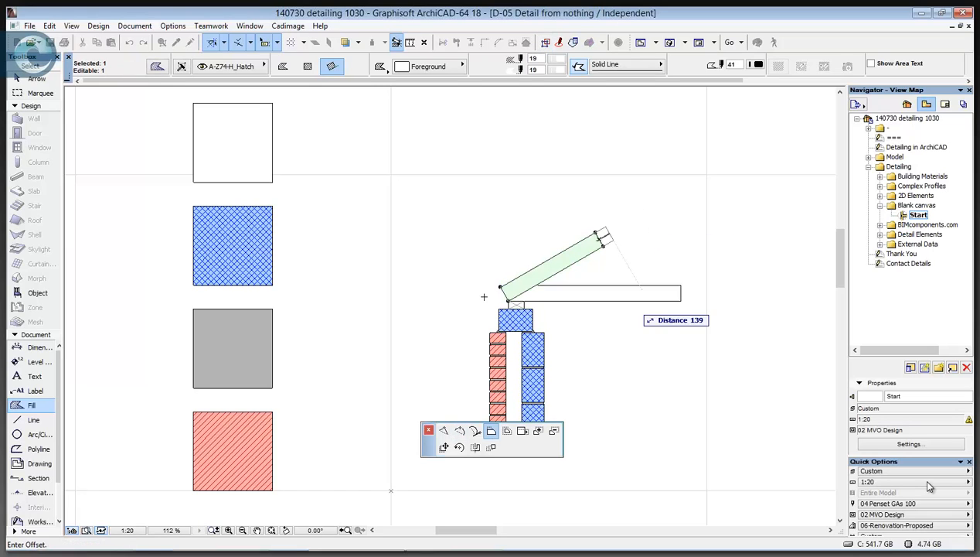
{"action": "left_click", "coordinate": [487, 265]}
Step: Move the rafter's upper corner node at the plate along its sloping edge until the lower end is cut vertically above the plate's outer face
{"action": "left_click", "coordinate": [502, 284]}
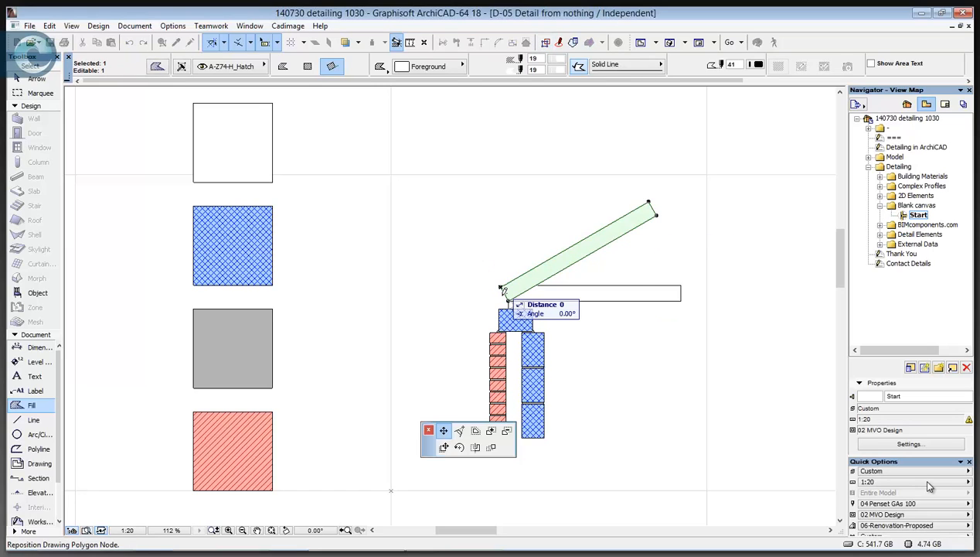
{"action": "scroll", "coordinate": [504, 283], "scroll_direction": "up", "scroll_amount": 5}
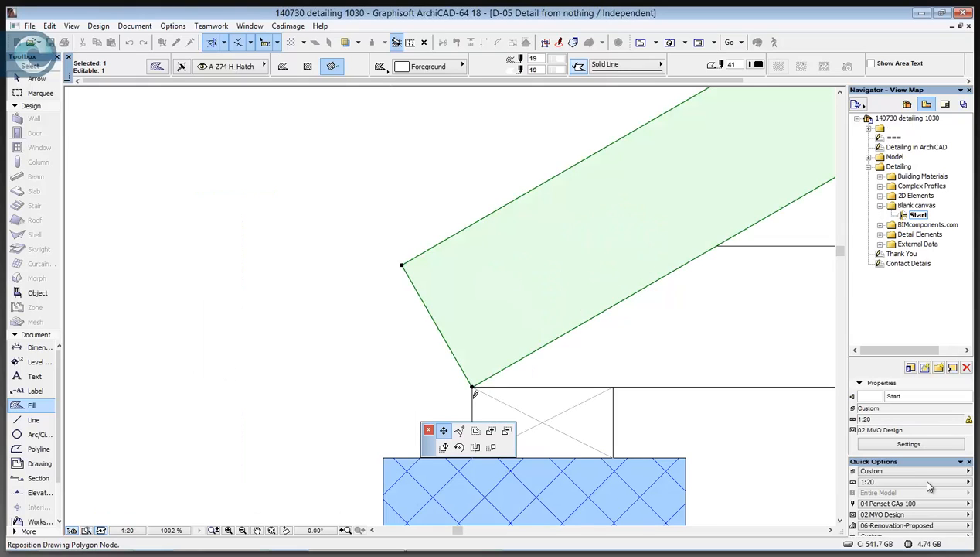
{"action": "left_click", "coordinate": [472, 255]}
{"action": "key", "text": "ctrl+z"}
{"action": "left_click", "coordinate": [402, 265]}
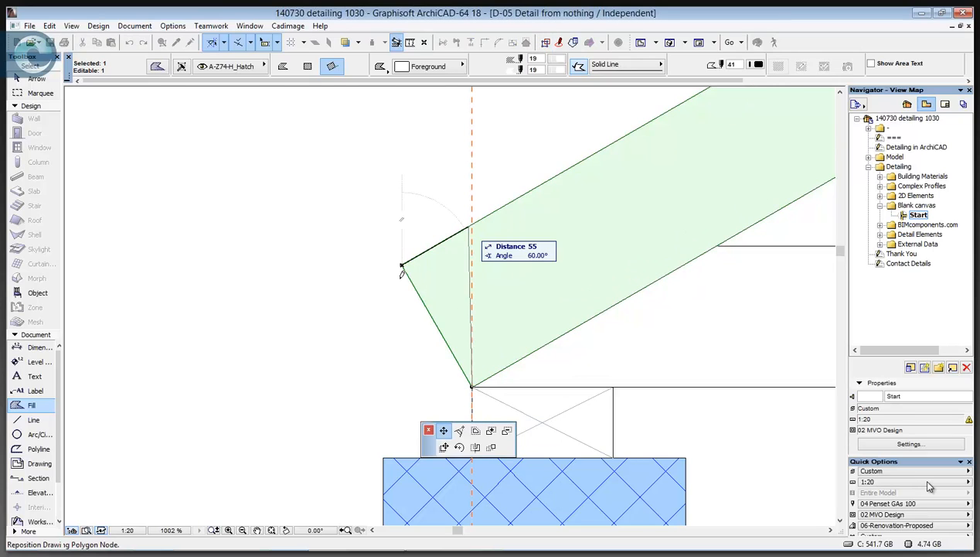
{"action": "left_click", "coordinate": [472, 225]}
Step: Offset the rafter's vertical lower end outward to overhang the outer face of the brick leaf by 300
{"action": "left_click", "coordinate": [472, 270]}
{"action": "scroll", "coordinate": [406, 410], "scroll_direction": "down", "scroll_amount": 5}
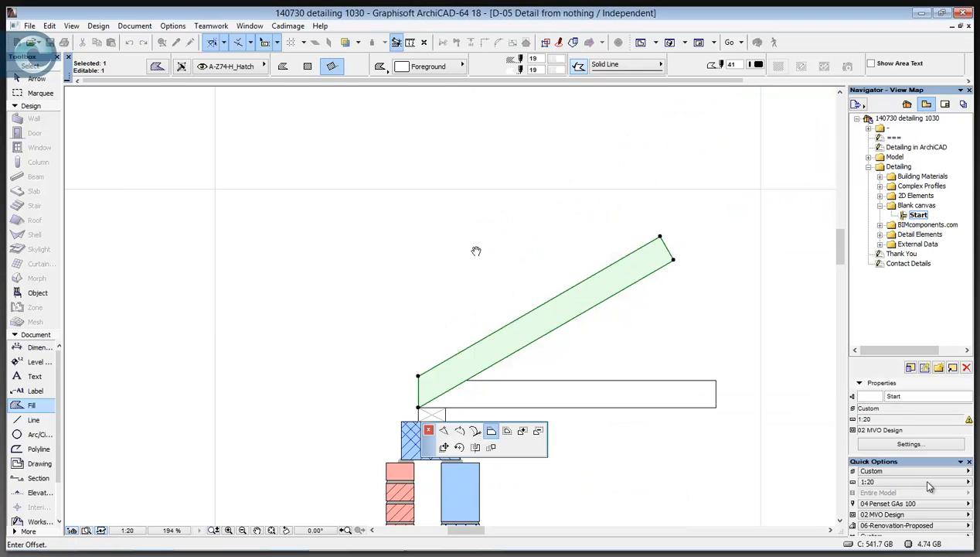
{"action": "middle_click_drag", "start_coordinate": [417, 423], "coordinate": [476, 251]}
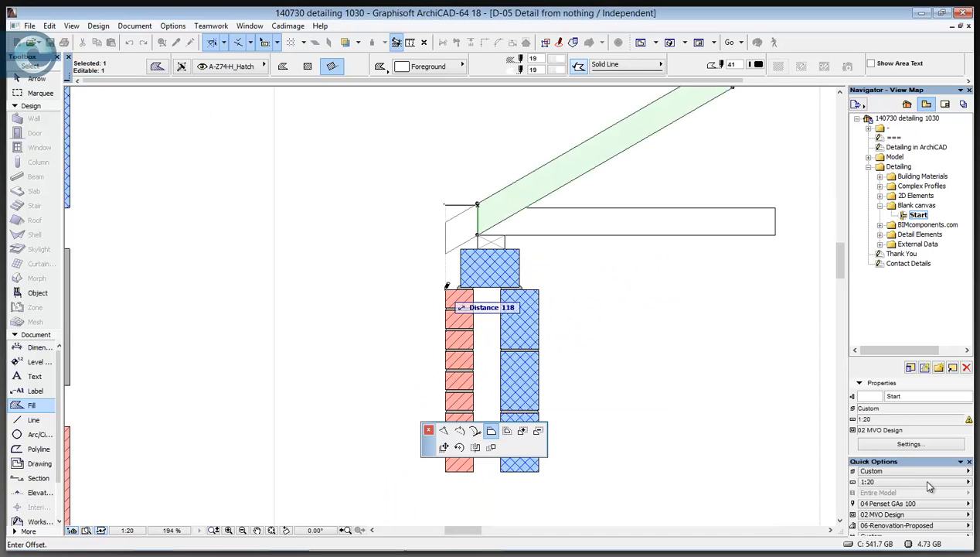
{"action": "type", "text": "x300-"}
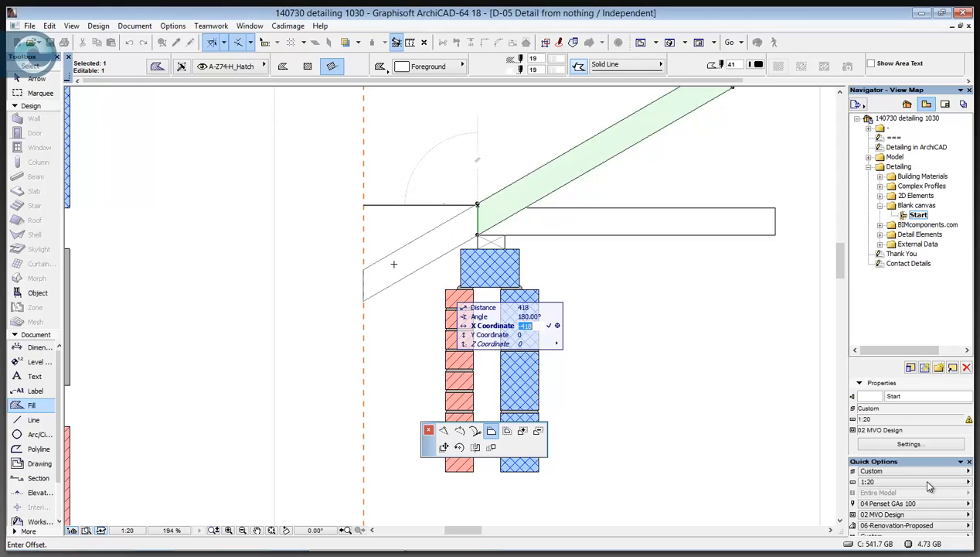
{"action": "key", "text": "Return"}
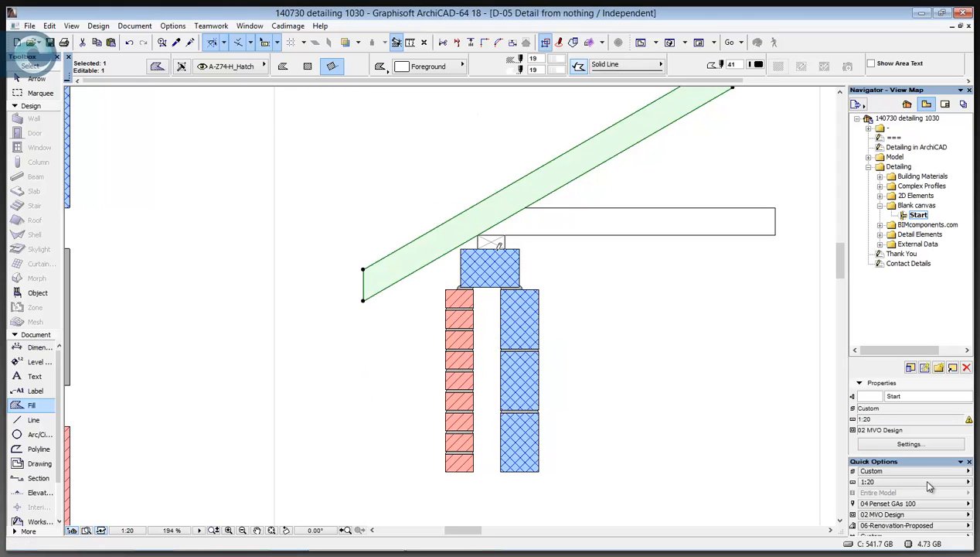
Step: Subtract a small rectangle from the bottom corner of the rafter's overhanging end to form a notch
{"action": "left_click", "coordinate": [363, 275]}
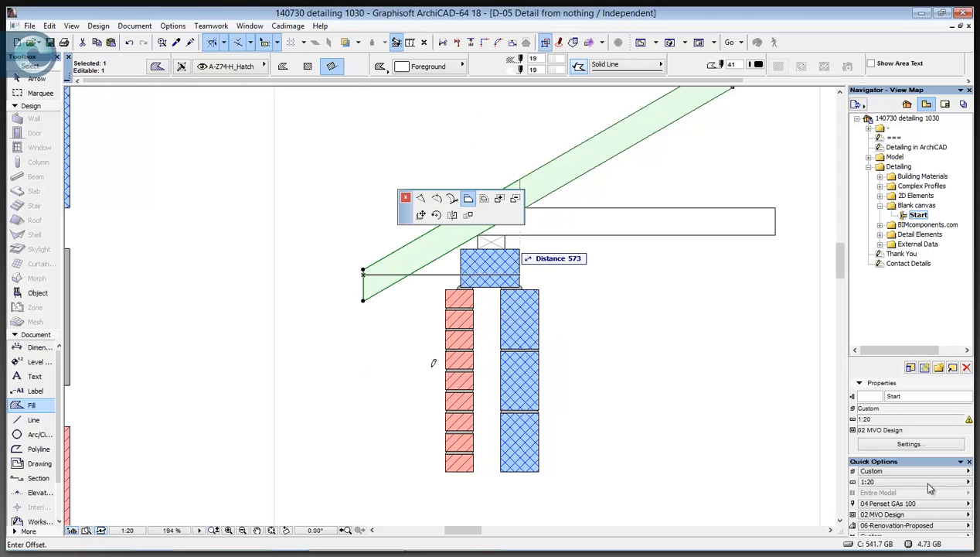
{"action": "left_click", "coordinate": [538, 430]}
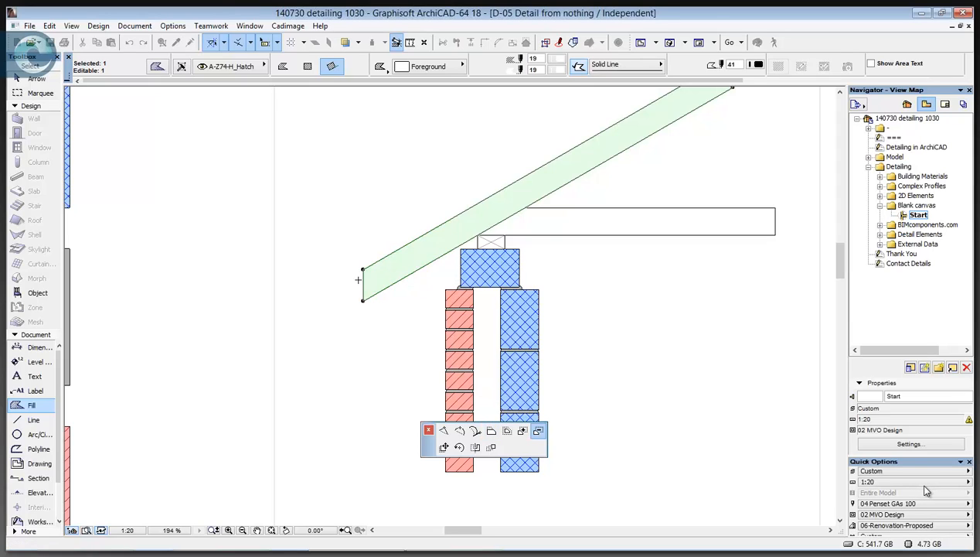
{"action": "key", "text": "g"}
{"action": "left_click", "coordinate": [383, 330]}
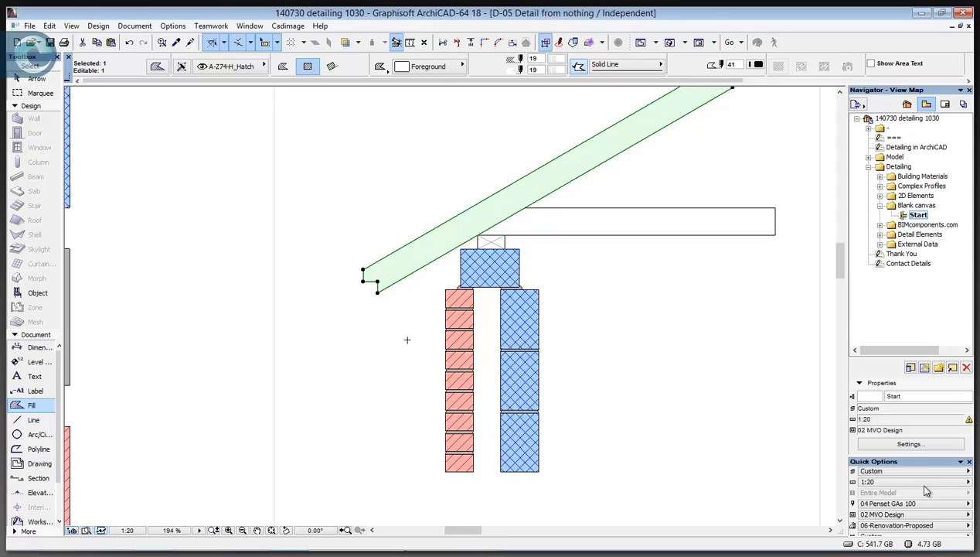
Step: Reshape the rafter's upper end into a zigzag break line by adding points to its end edge, and deselect the fill
{"action": "scroll", "coordinate": [413, 337], "scroll_direction": "down", "scroll_amount": 4}
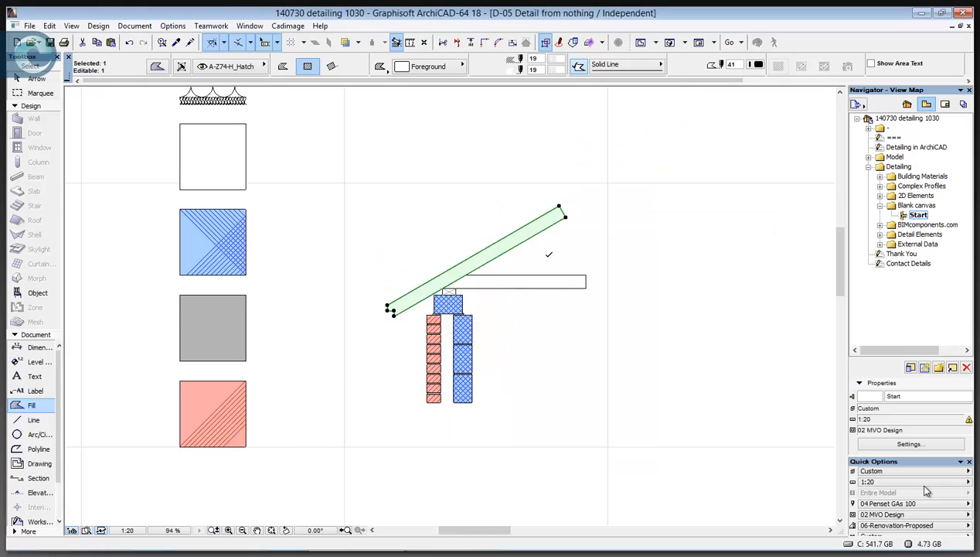
{"action": "scroll", "coordinate": [561, 190], "scroll_direction": "up", "scroll_amount": 7}
{"action": "scroll", "coordinate": [557, 252], "scroll_direction": "up", "scroll_amount": 4}
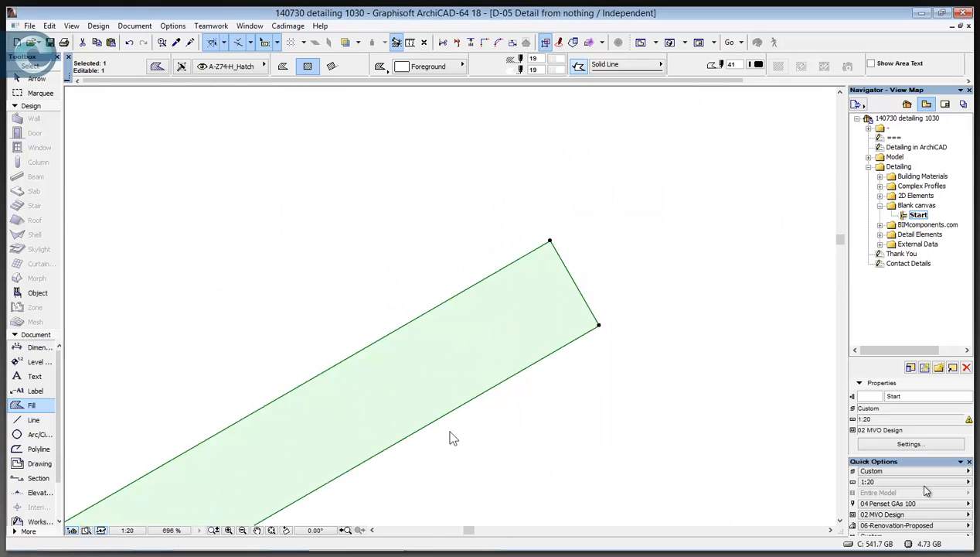
{"action": "left_click", "coordinate": [447, 421]}
{"action": "left_click", "coordinate": [562, 260]}
{"action": "left_click", "coordinate": [589, 307]}
{"action": "double_click", "coordinate": [587, 250]}
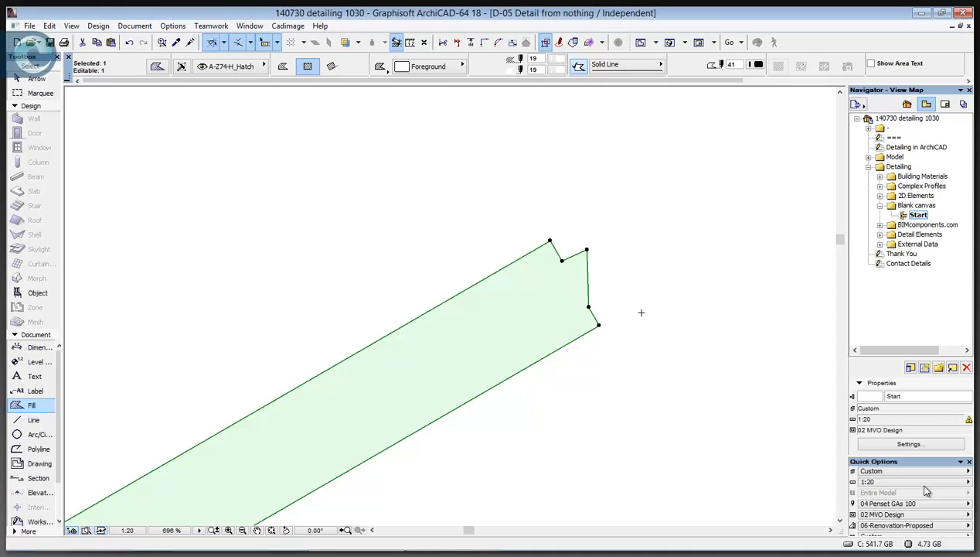
{"action": "left_click", "coordinate": [559, 311]}
{"action": "key", "text": "Escape"}
Step: Pick up the settings of the sample insulation objects and place trial copies of two thin strips and the wavy batt above the detail
{"action": "scroll", "coordinate": [550, 404], "scroll_direction": "down", "scroll_amount": 10}
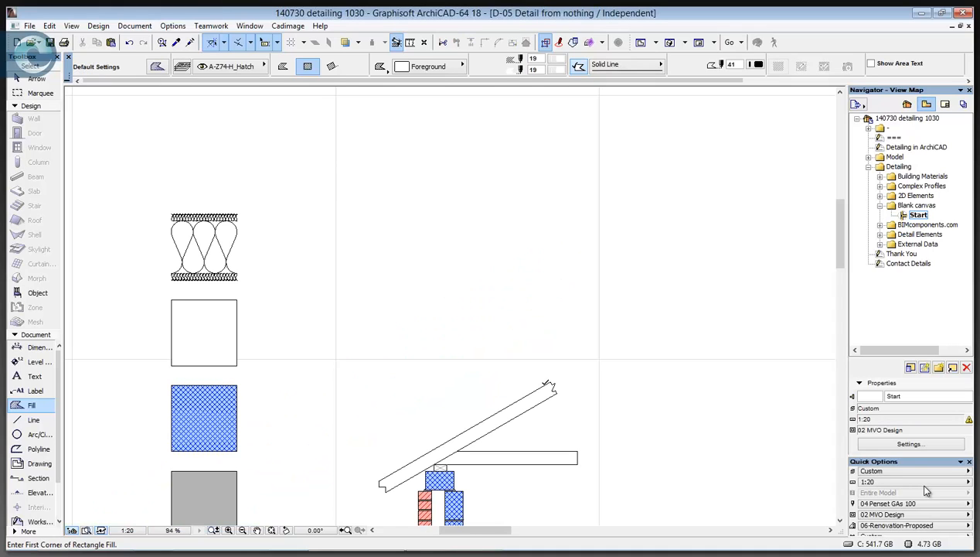
{"action": "scroll", "coordinate": [545, 402], "scroll_direction": "down", "scroll_amount": 1}
{"action": "middle_click_drag", "start_coordinate": [544, 402], "coordinate": [590, 295]}
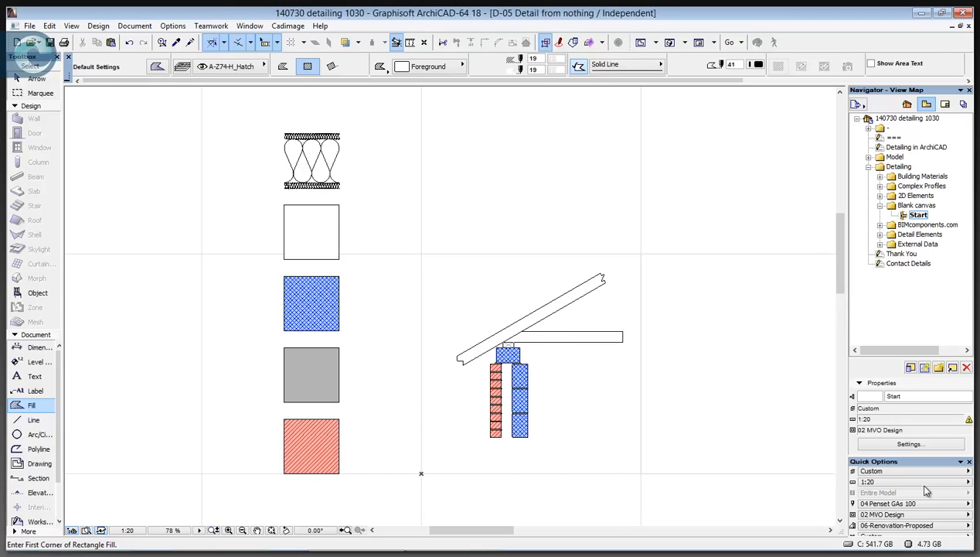
{"action": "left_click", "coordinate": [311, 188], "text": "alt"}
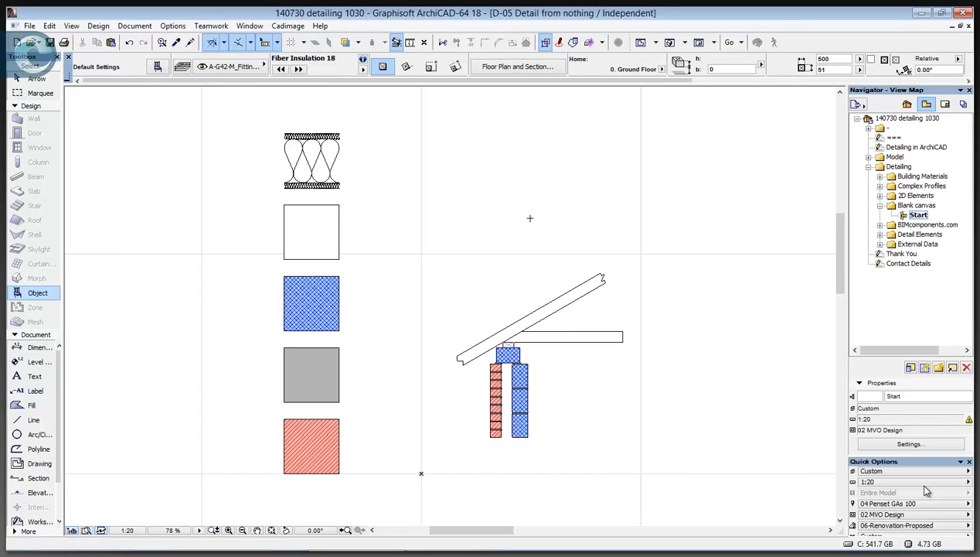
{"action": "left_click", "coordinate": [512, 182]}
{"action": "left_click", "coordinate": [549, 213]}
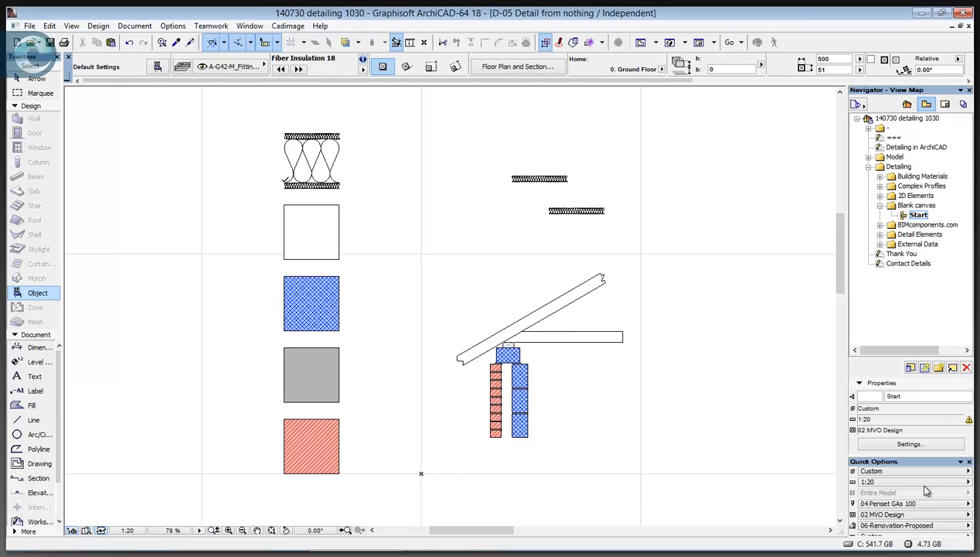
{"action": "left_click", "coordinate": [524, 146]}
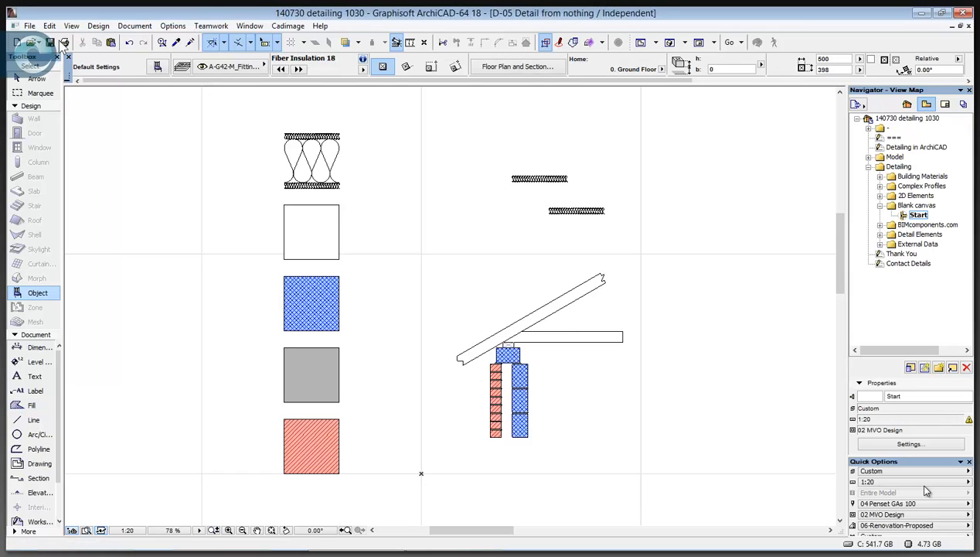
Step: Delete the three trial insulation objects above the rafter
{"action": "left_click", "coordinate": [46, 79]}
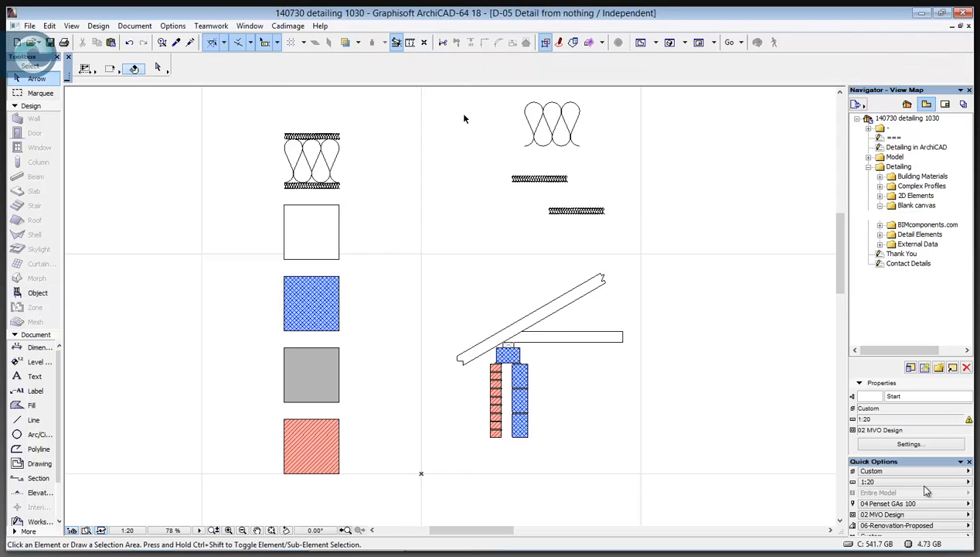
{"action": "left_click_drag", "start_coordinate": [465, 115], "coordinate": [640, 220]}
{"action": "key", "text": "Delete"}
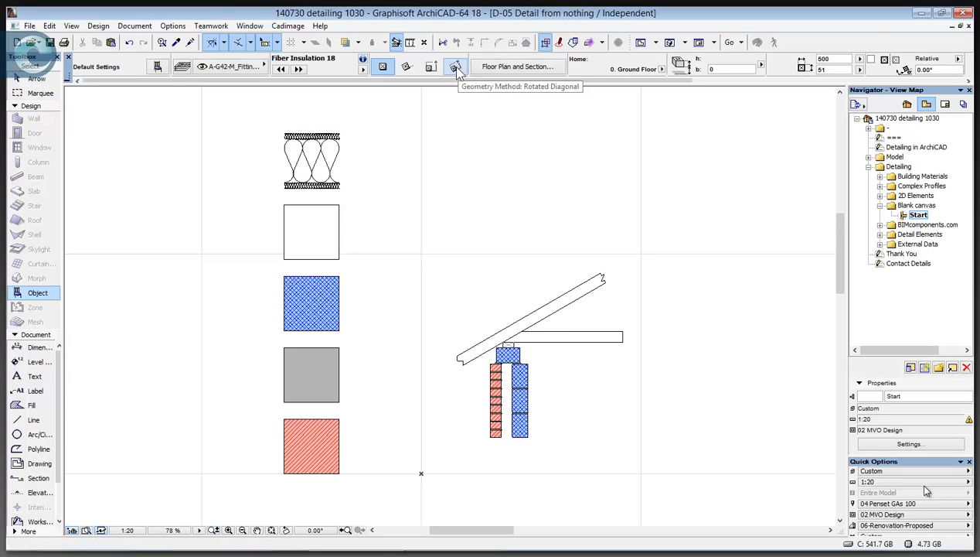
Step: Place Fiber Insulation 18 with the Rotated Diagonal method down the blockwork's cavity face, from its top to its base, filling about half the cavity
{"action": "left_click", "coordinate": [456, 68]}
{"action": "middle_click_drag", "start_coordinate": [525, 162], "coordinate": [484, 48]}
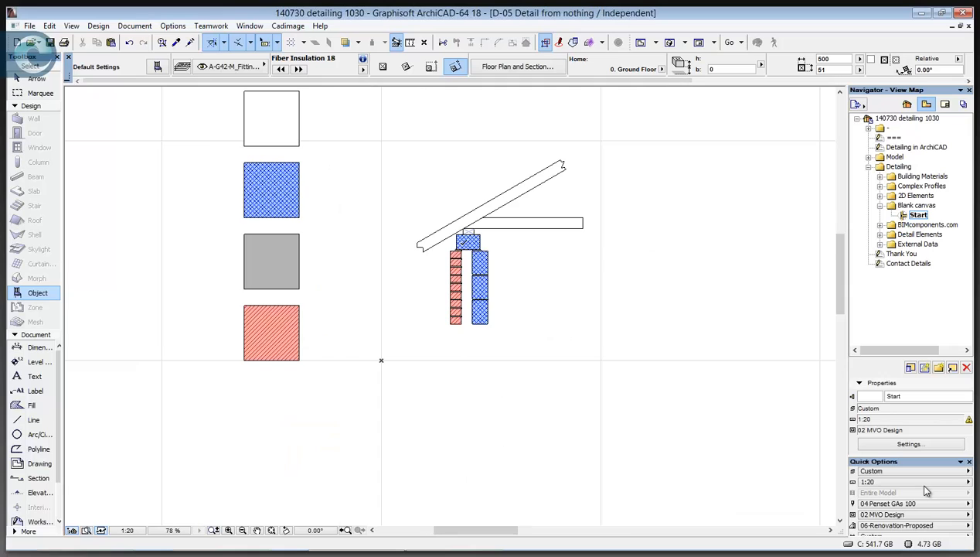
{"action": "scroll", "coordinate": [441, 267], "scroll_direction": "up", "scroll_amount": 5}
{"action": "middle_click_drag", "start_coordinate": [441, 267], "coordinate": [483, 243]}
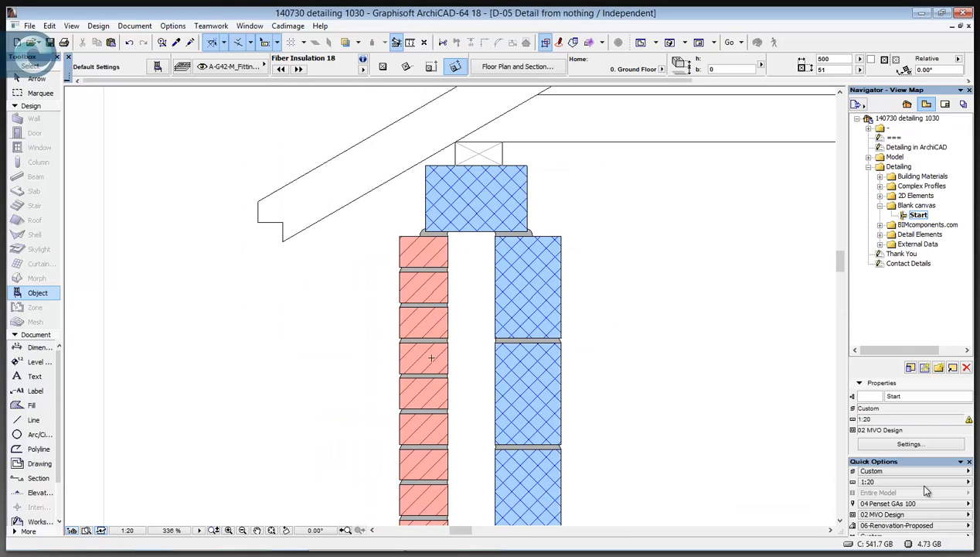
{"action": "left_click", "coordinate": [495, 235]}
{"action": "middle_click_drag", "start_coordinate": [455, 511], "coordinate": [434, 363]}
{"action": "left_click", "coordinate": [474, 390]}
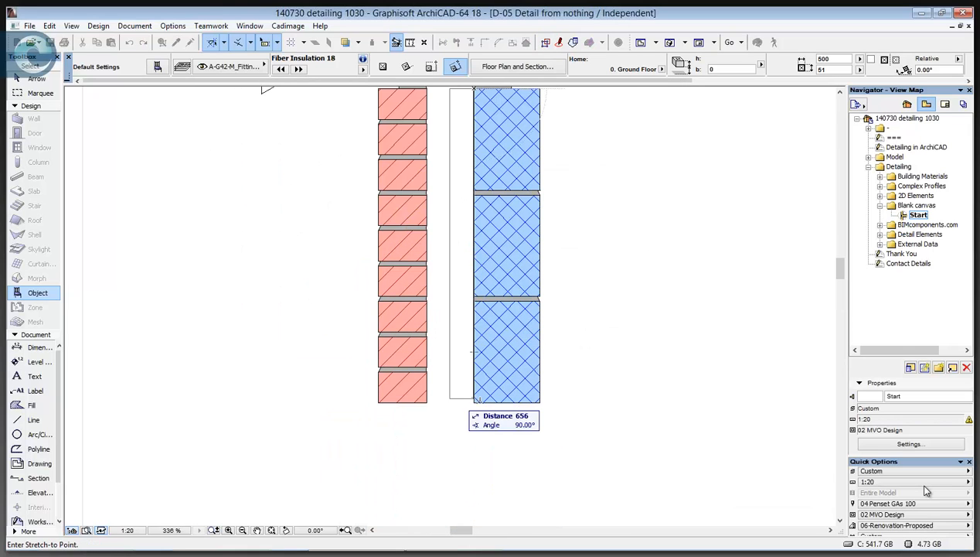
{"action": "left_click", "coordinate": [474, 340]}
{"action": "scroll", "coordinate": [507, 341], "scroll_direction": "down", "scroll_amount": 5}
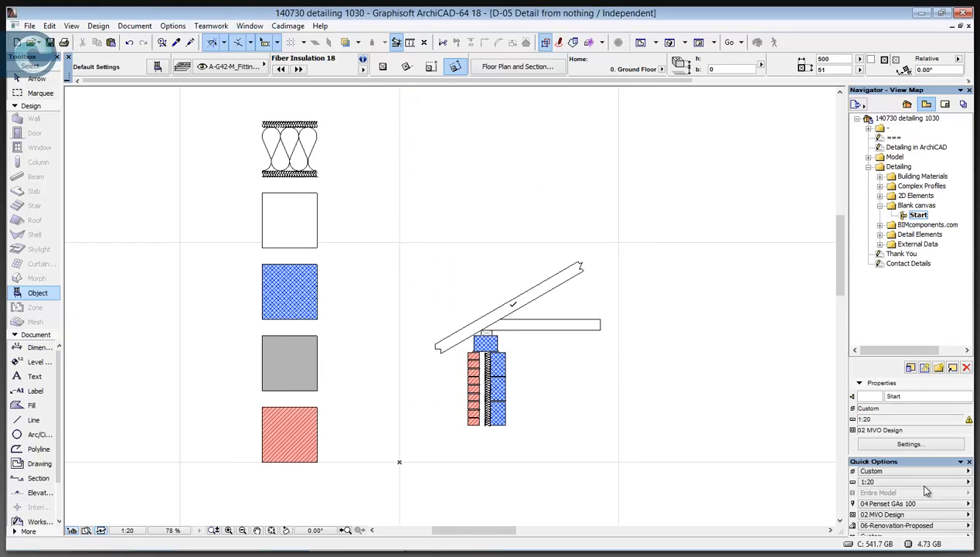
{"action": "scroll", "coordinate": [668, 315], "scroll_direction": "up", "scroll_amount": 7}
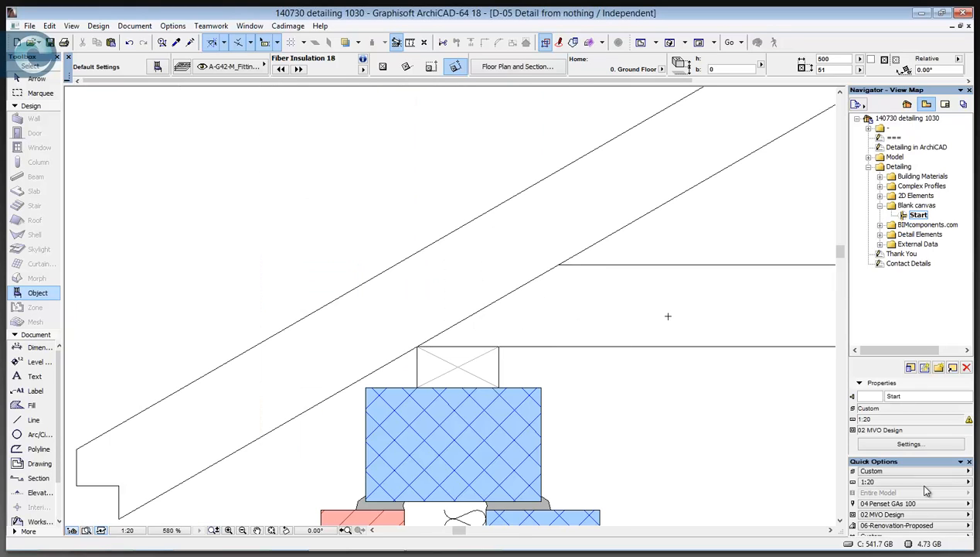
Step: Place Fiber Insulation 18 along the ceiling joist's top edge, about 918 mm from the rafter junction to the joist's far end
{"action": "left_click", "coordinate": [556, 265]}
{"action": "middle_click_drag", "start_coordinate": [336, 326], "coordinate": [75, 317]}
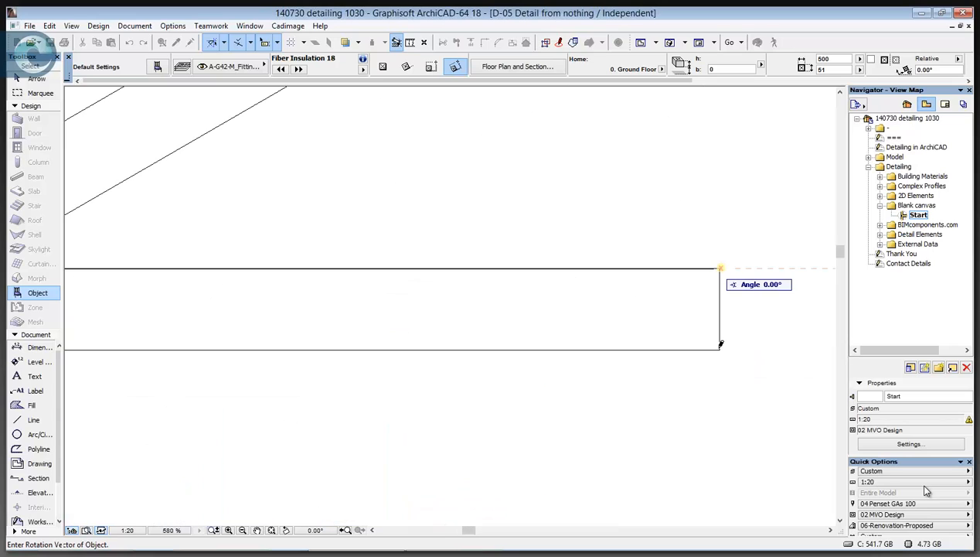
{"action": "left_click", "coordinate": [721, 269]}
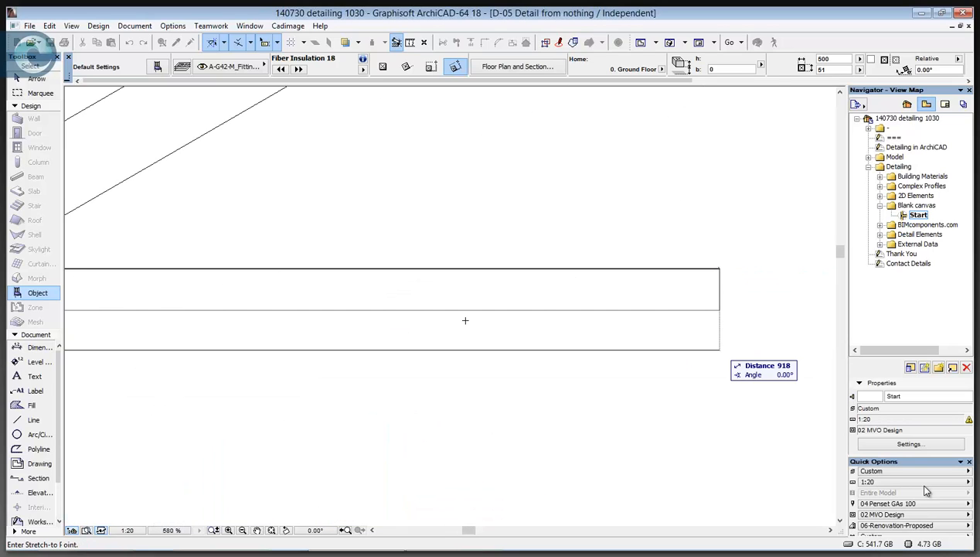
{"action": "left_click", "coordinate": [465, 320]}
Step: Select the new joist insulation, set its thickness to 100 mm to fill the joist depth, and deselect it
{"action": "left_click", "coordinate": [721, 314]}
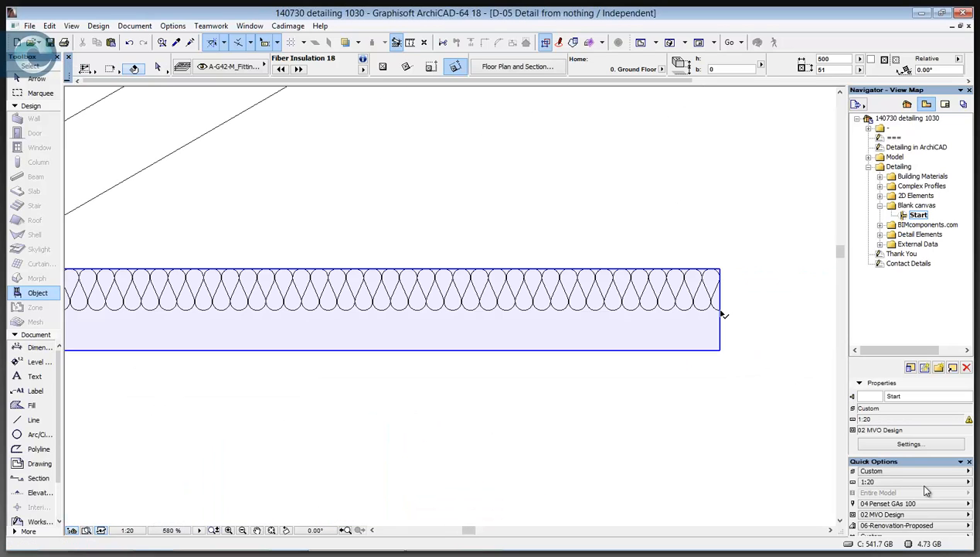
{"action": "key", "text": "Tab"}
{"action": "left_click", "coordinate": [721, 311], "text": "shift"}
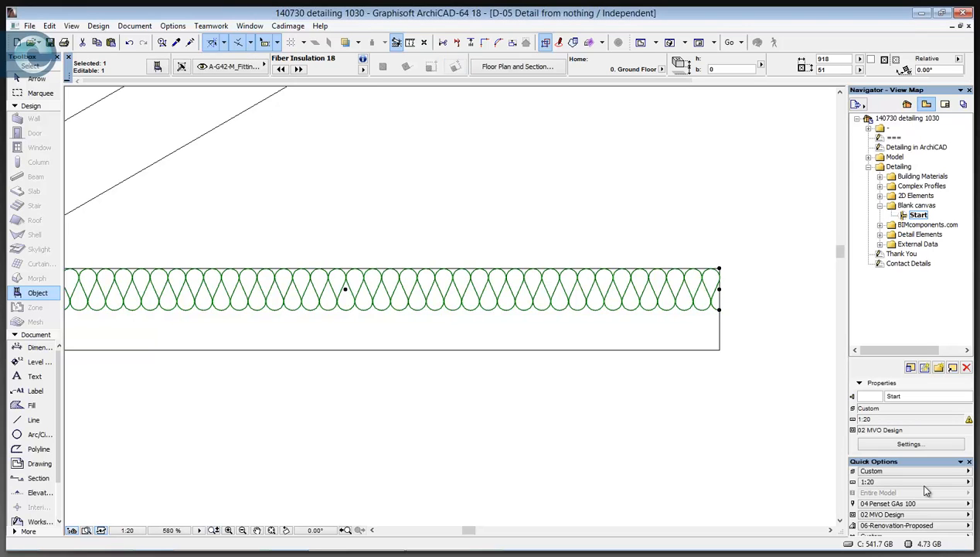
{"action": "type", "text": "1"}
{"action": "type", "text": "00"}
{"action": "key", "text": "Return"}
{"action": "key", "text": "Escape"}
{"action": "scroll", "coordinate": [589, 249], "scroll_direction": "down", "scroll_amount": 6}
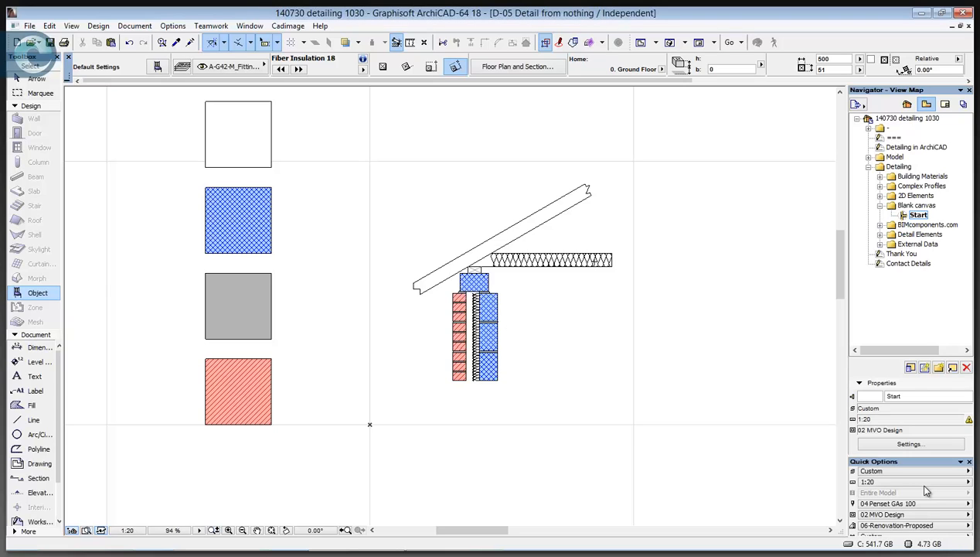
Step: Open the Object Search worksheet from the BIMcomponents.com view folder
{"action": "left_click", "coordinate": [882, 207]}
{"action": "double_click", "coordinate": [930, 218]}
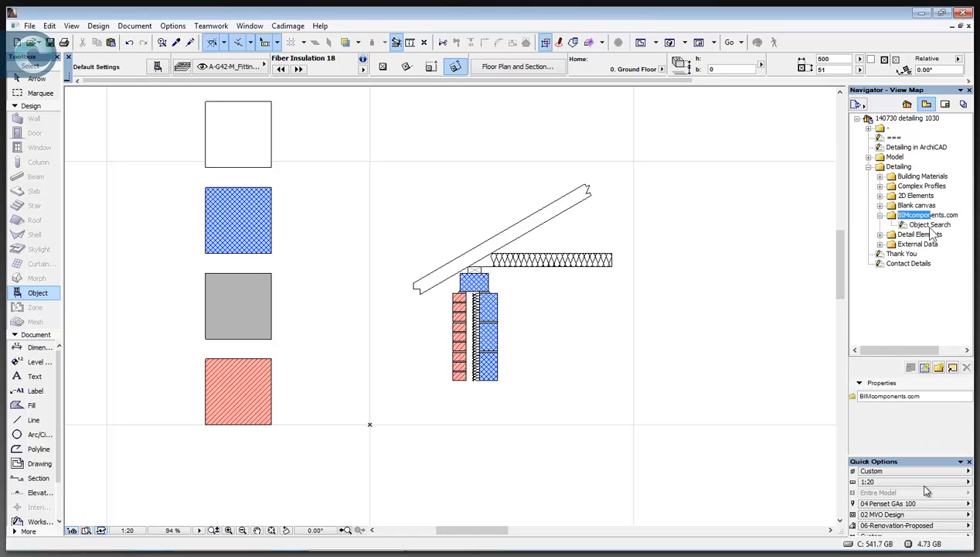
{"action": "double_click", "coordinate": [930, 227]}
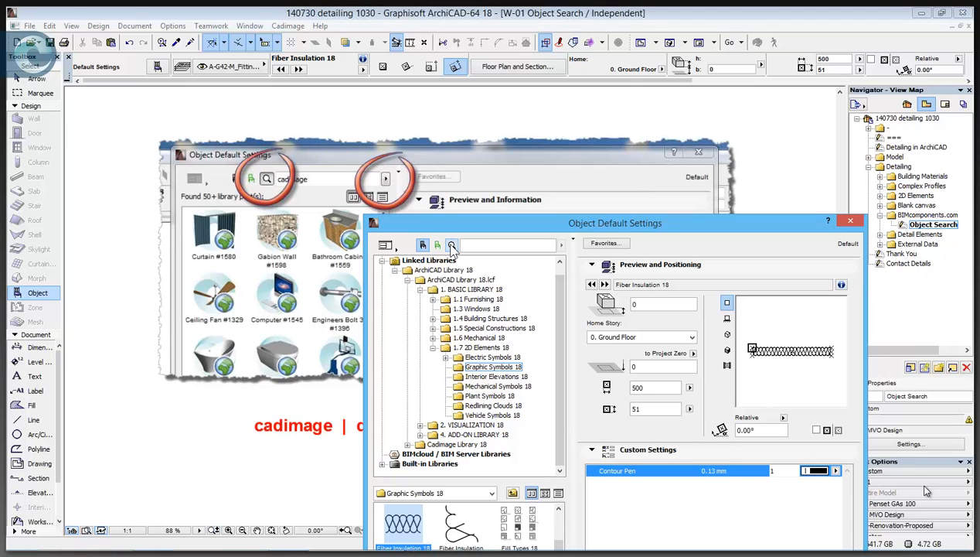
Step: Search the object library for "cadimage" and restrict the results to the BIM Components Portal
{"action": "left_click", "coordinate": [452, 245]}
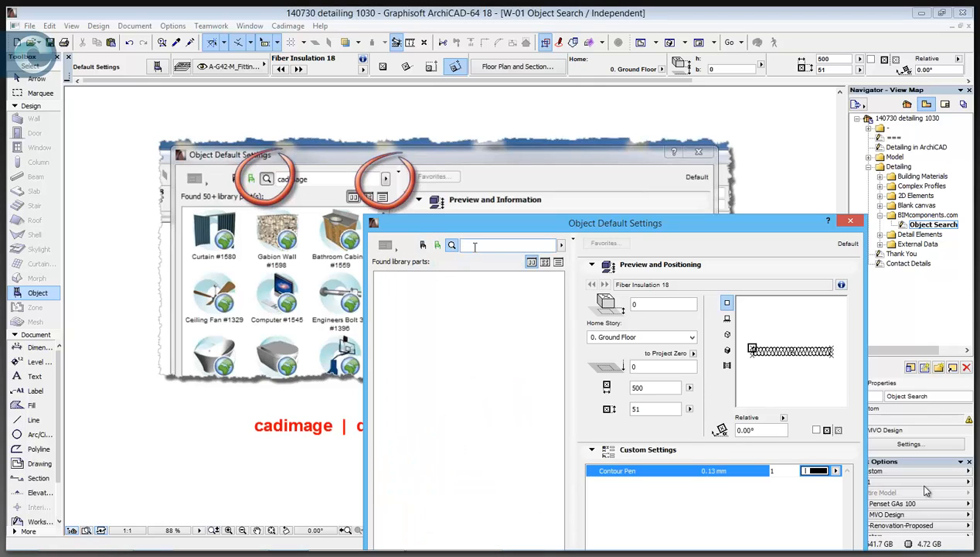
{"action": "type", "text": "cadiage"}
{"action": "key", "text": "Return"}
{"action": "type", "text": "m"}
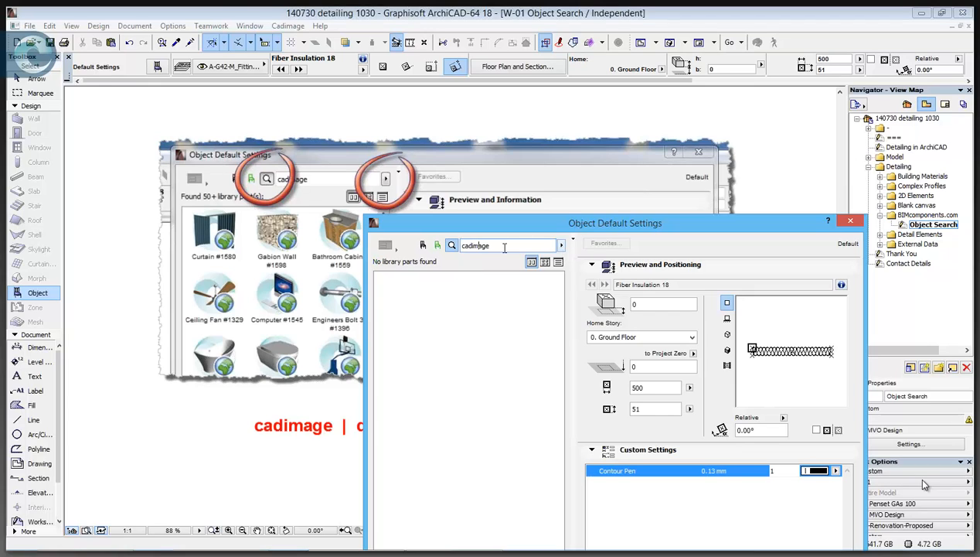
{"action": "key", "text": "Return"}
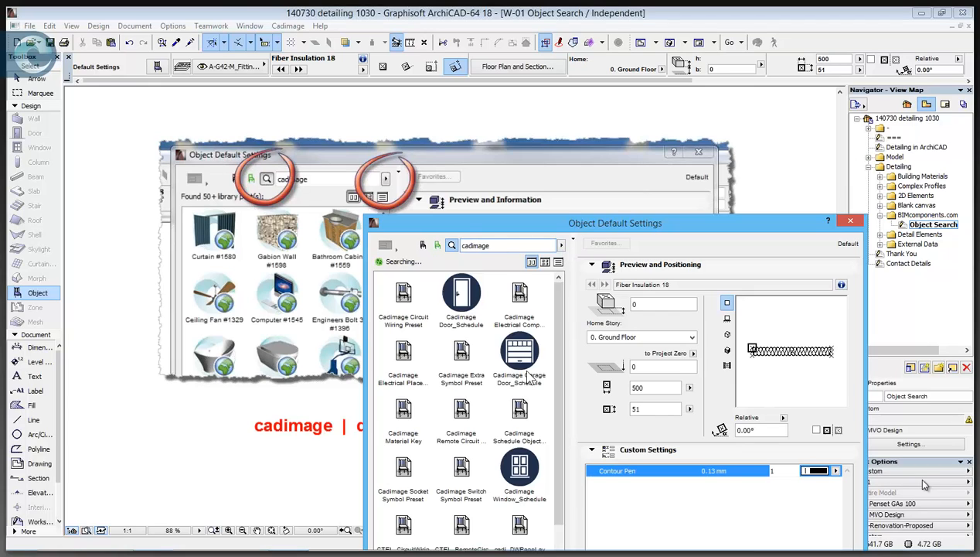
{"action": "left_click", "coordinate": [561, 245]}
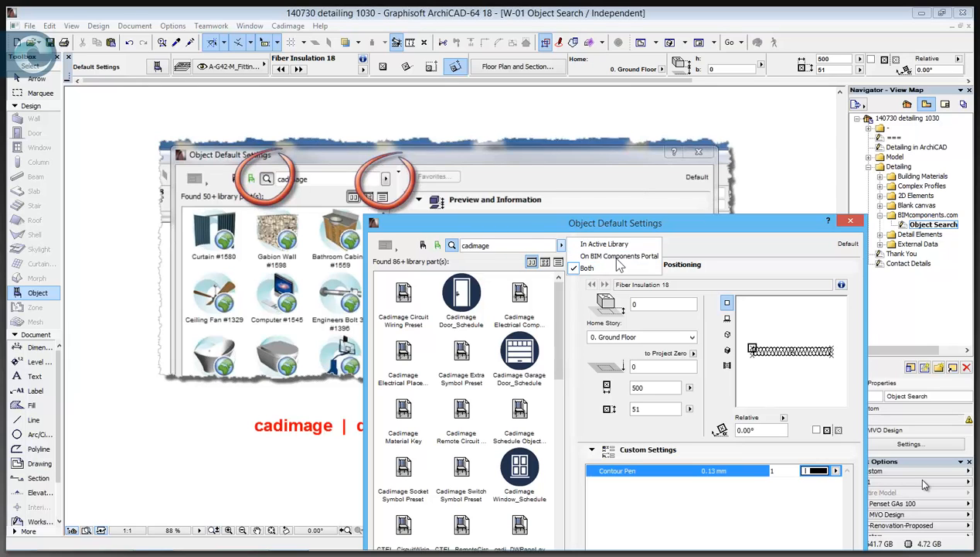
{"action": "left_click", "coordinate": [618, 256]}
{"action": "left_click_drag", "start_coordinate": [529, 223], "coordinate": [574, 27]}
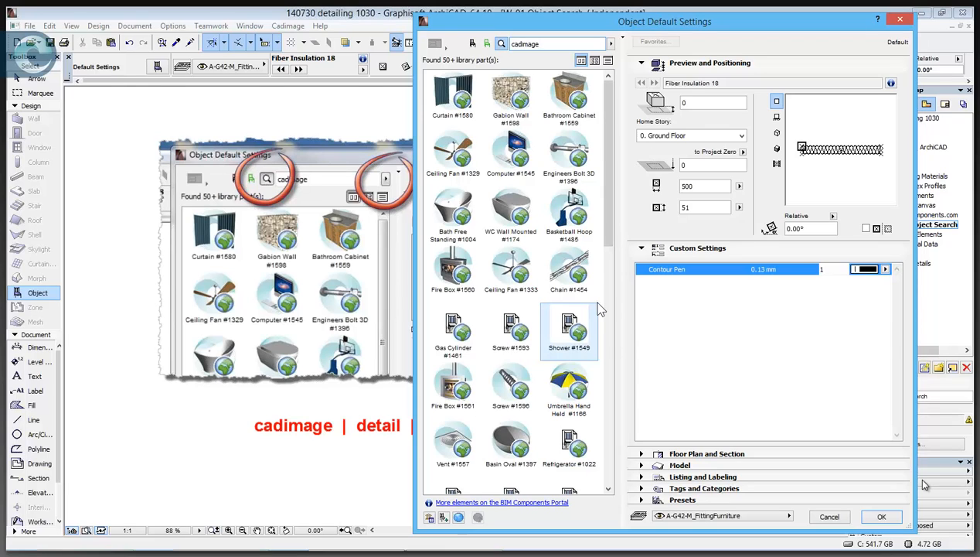
Step: Examine the portal descriptions of Engineers Bolt 3D #1396, Chain #1454 and Screw #1593
{"action": "left_click", "coordinate": [567, 161]}
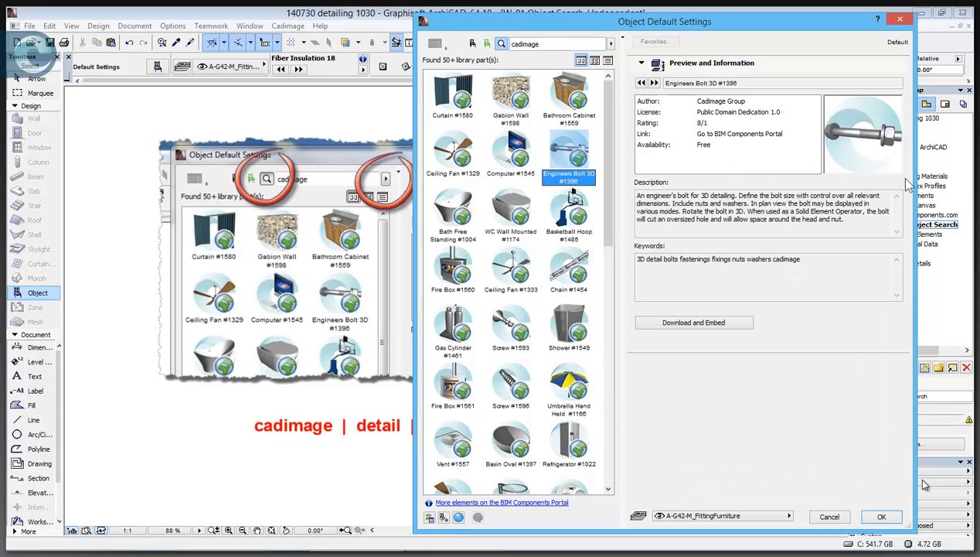
{"action": "left_click", "coordinate": [569, 271]}
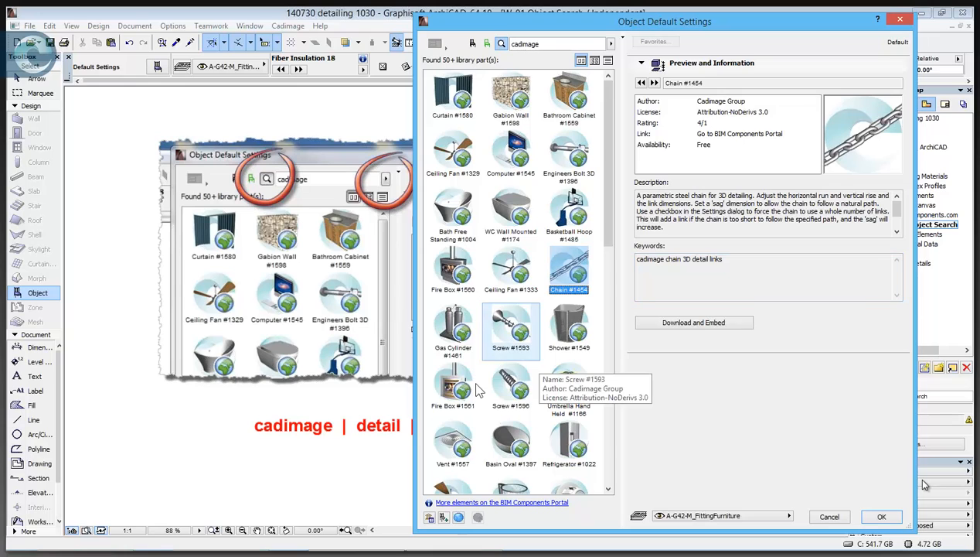
{"action": "left_click", "coordinate": [511, 329]}
Step: Pick the tek screw Screw #1596 from the portal results, then download and embed it in the project
{"action": "left_click", "coordinate": [511, 379]}
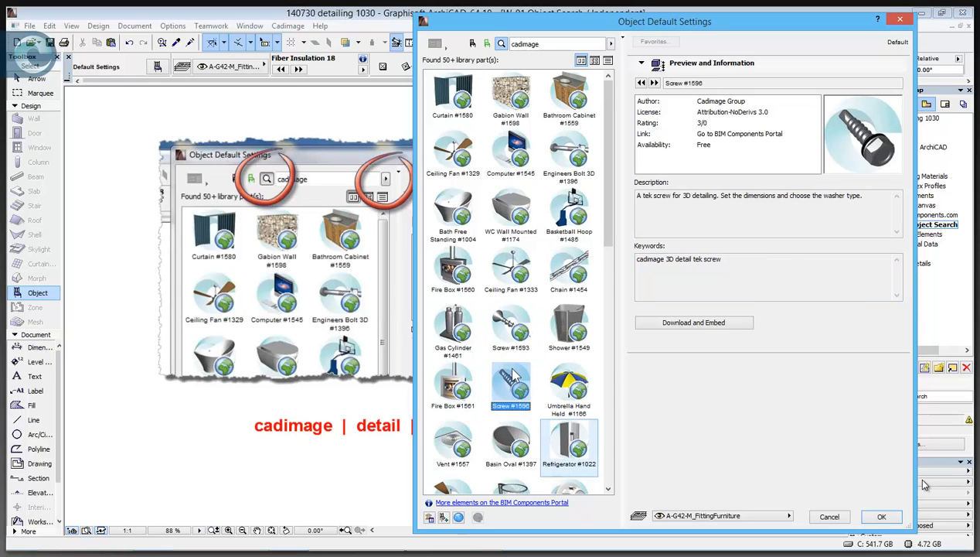
{"action": "scroll", "coordinate": [502, 377], "scroll_direction": "down", "scroll_amount": 10}
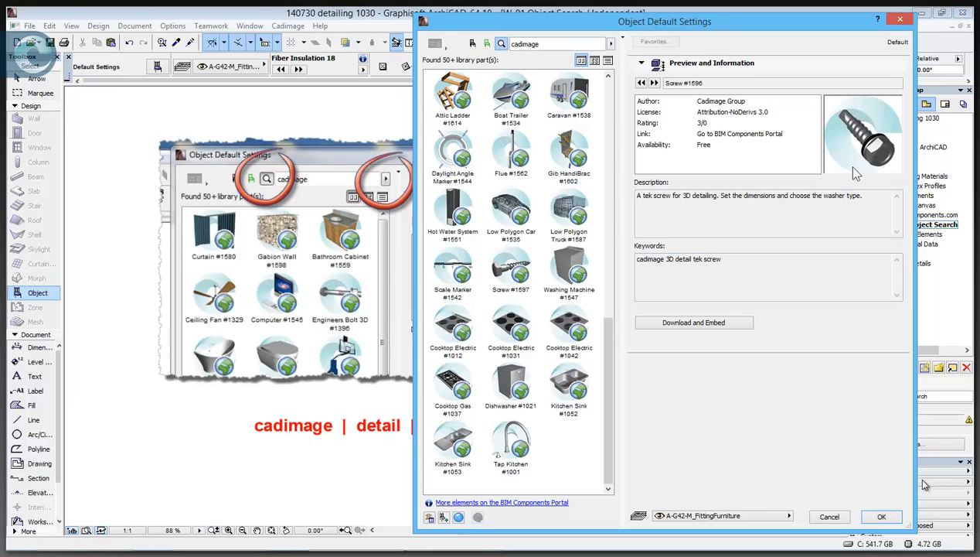
{"action": "left_click", "coordinate": [701, 328]}
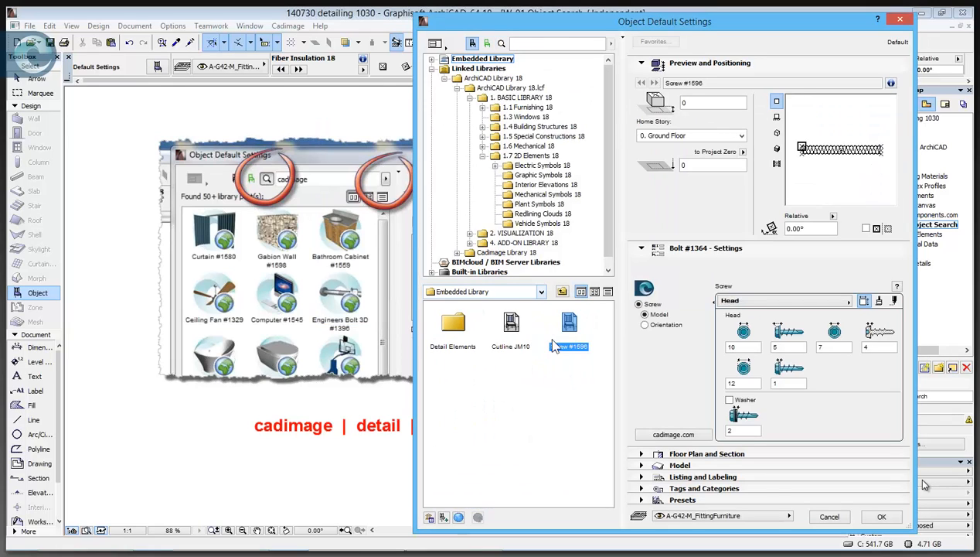
{"action": "mouse_move", "coordinate": [573, 332]}
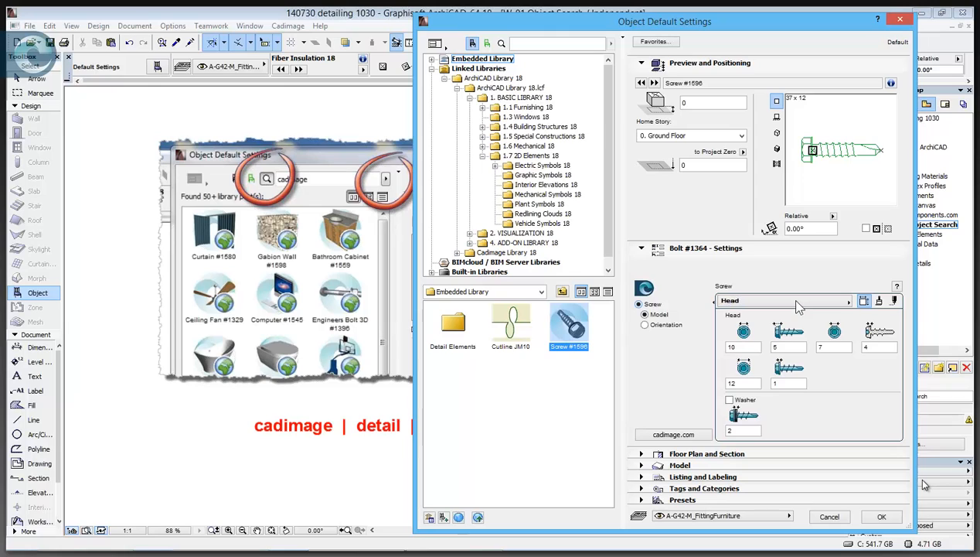
Step: Review the screw's Head and Surfaces settings pages and return to the Head dimensions
{"action": "left_click", "coordinate": [849, 301]}
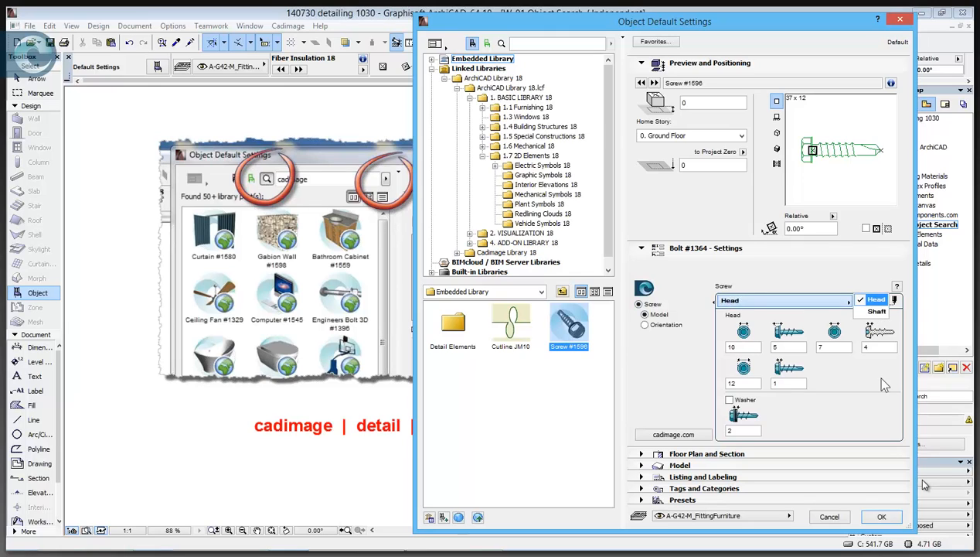
{"action": "left_click", "coordinate": [894, 302]}
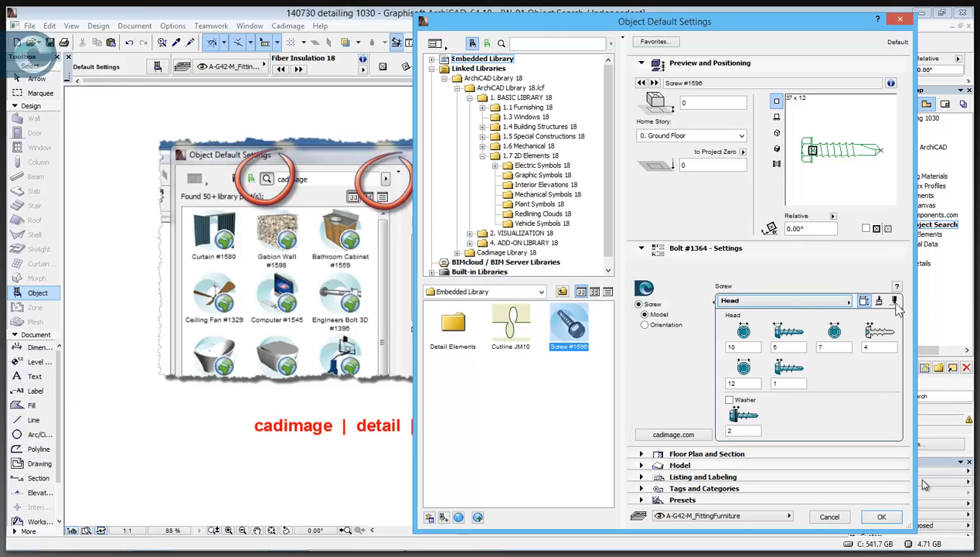
{"action": "left_click", "coordinate": [896, 302]}
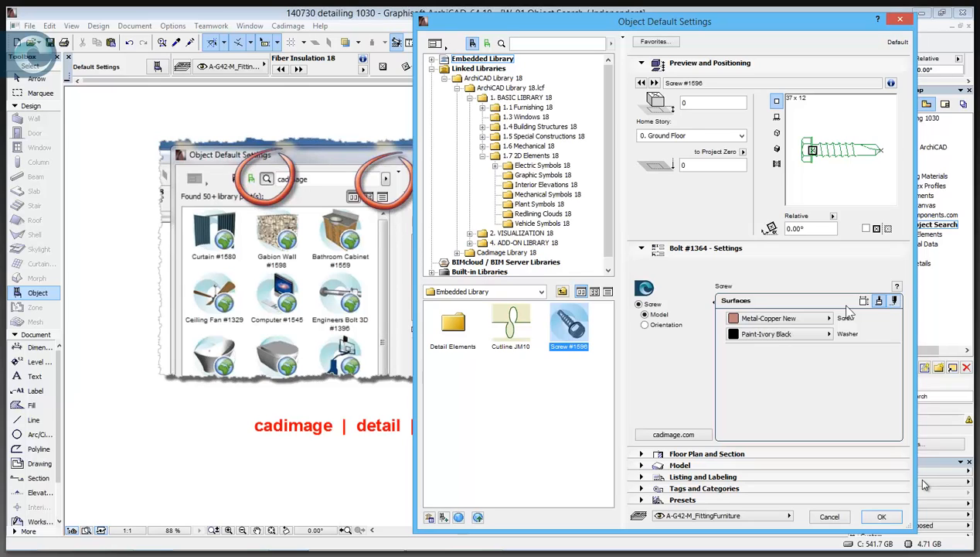
{"action": "left_click", "coordinate": [864, 302]}
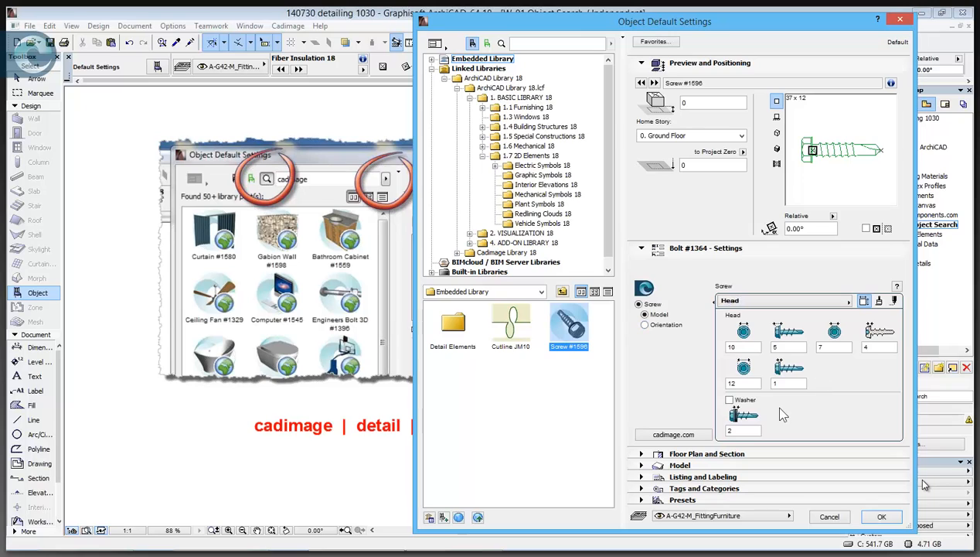
Step: Add a washer to the screw, check its orientation settings, and accept Screw #1596 as the default object
{"action": "left_click", "coordinate": [729, 399]}
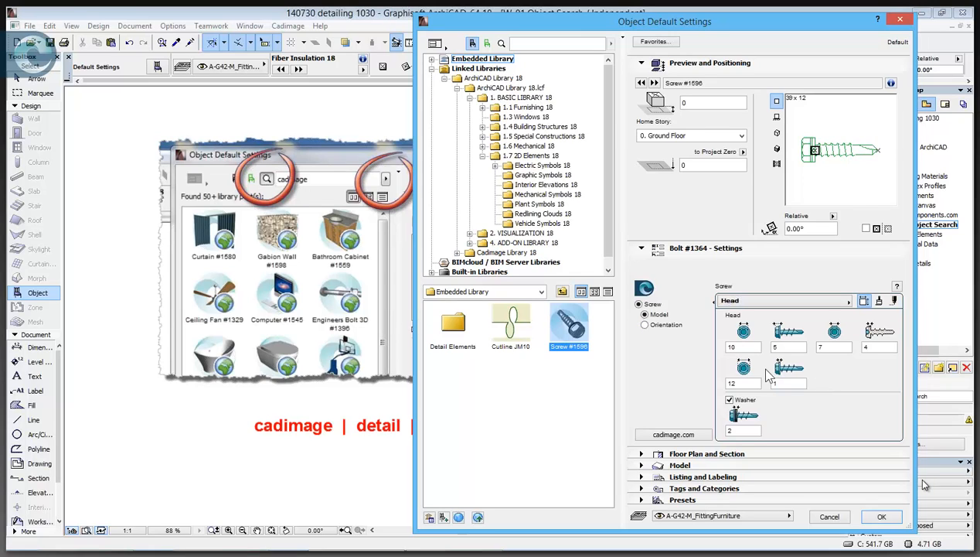
{"action": "left_click", "coordinate": [645, 325]}
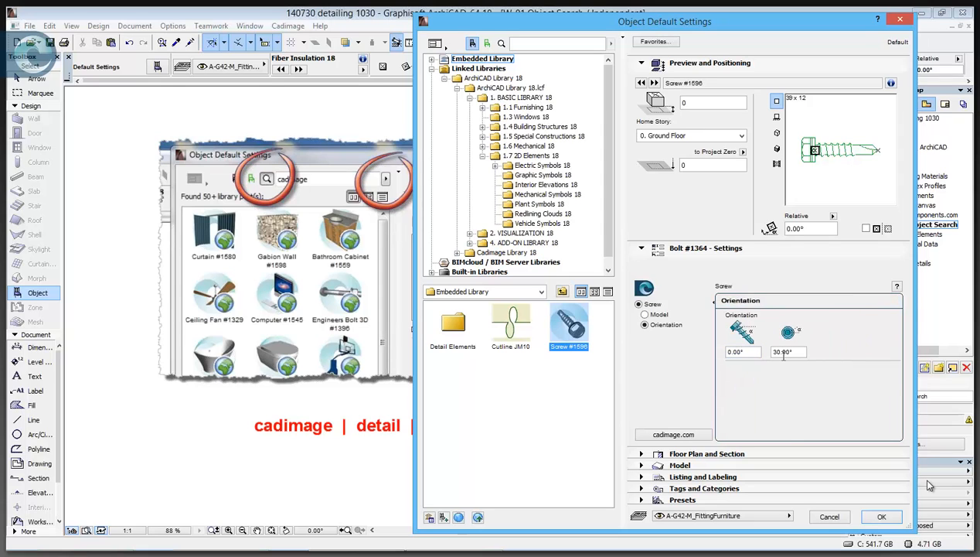
{"action": "left_click", "coordinate": [881, 516]}
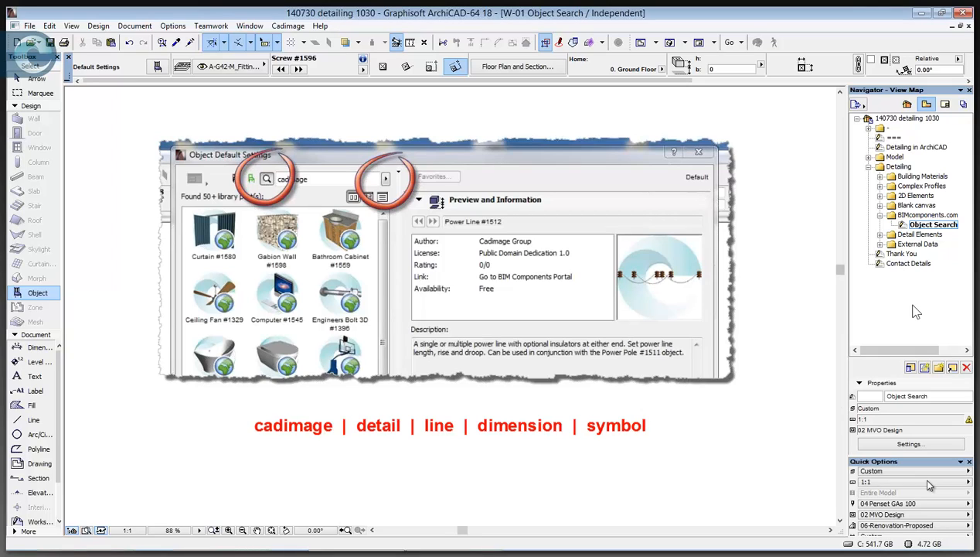
Step: Open the Detail Elements legacy view and examine its bolts, masonry anchors, screws, screw heads and joist hangers
{"action": "double_click", "coordinate": [928, 214]}
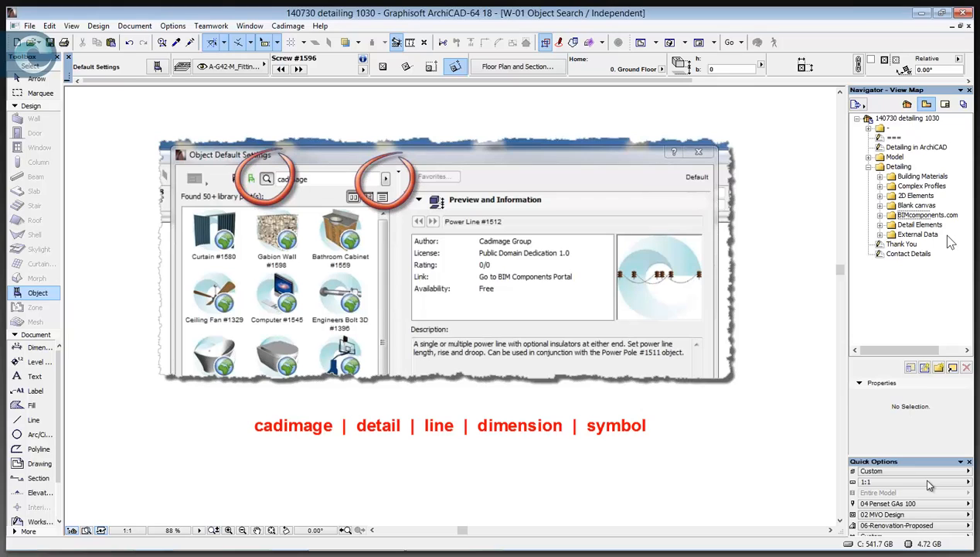
{"action": "double_click", "coordinate": [920, 225]}
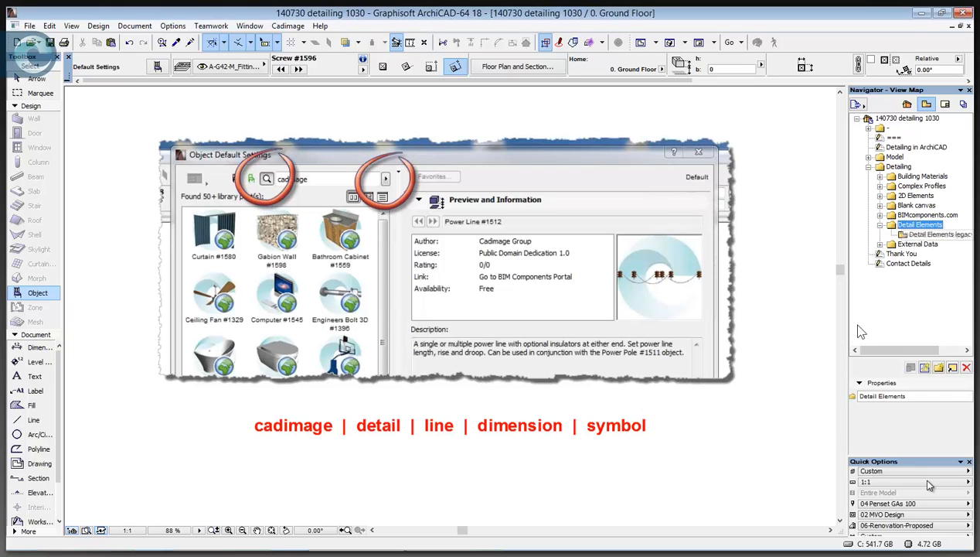
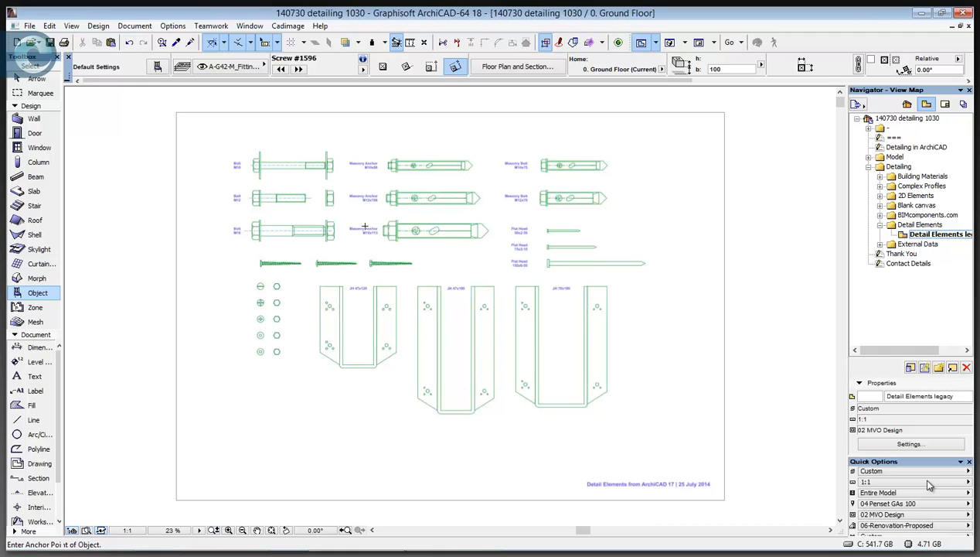
{"action": "scroll", "coordinate": [257, 317], "scroll_direction": "up", "scroll_amount": 5}
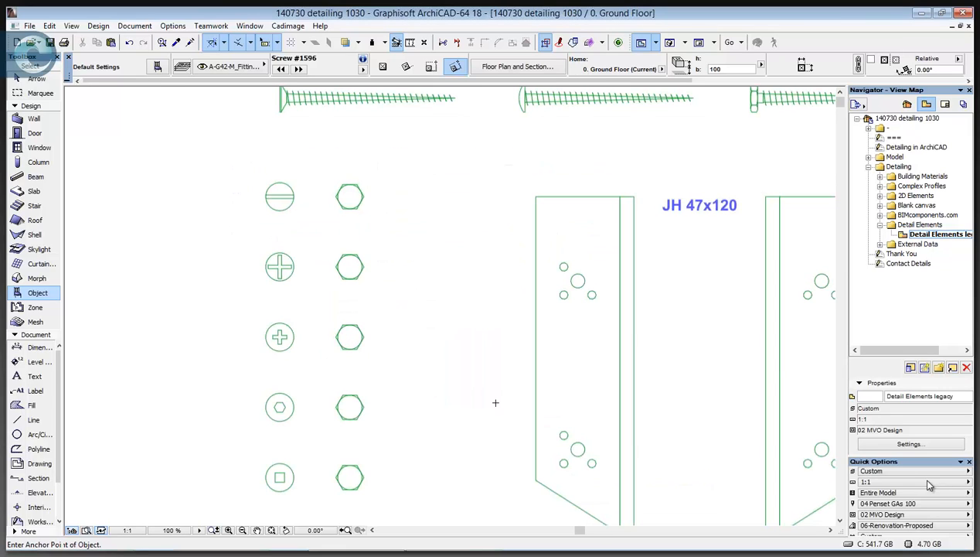
{"action": "scroll", "coordinate": [512, 418], "scroll_direction": "down", "scroll_amount": 3}
{"action": "scroll", "coordinate": [594, 295], "scroll_direction": "down", "scroll_amount": 1}
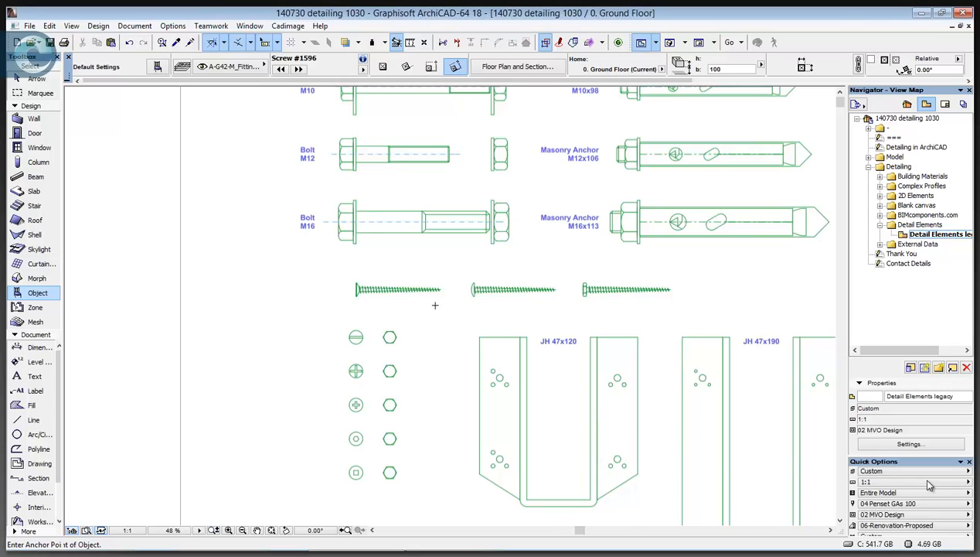
{"action": "middle_click_drag", "start_coordinate": [403, 154], "coordinate": [435, 285]}
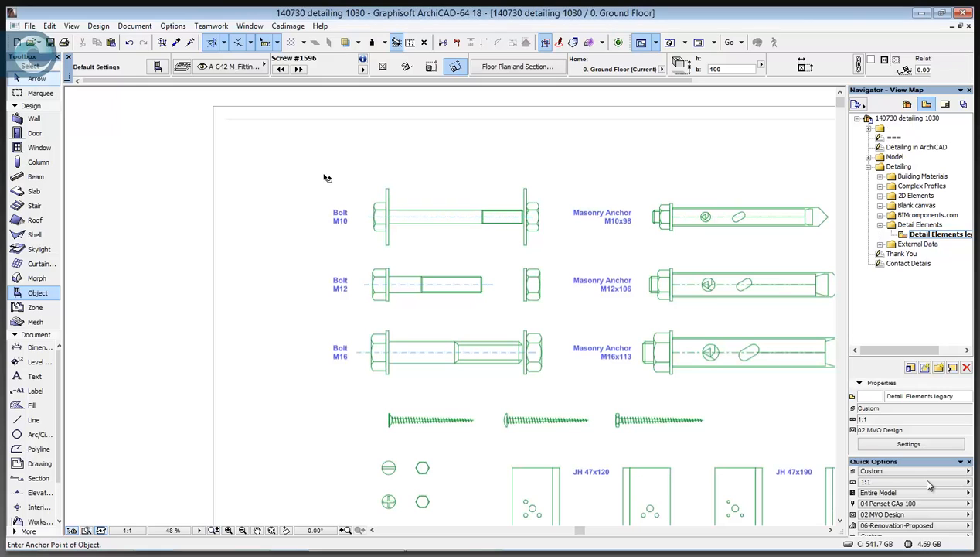
{"action": "scroll", "coordinate": [389, 218], "scroll_direction": "up", "scroll_amount": 1}
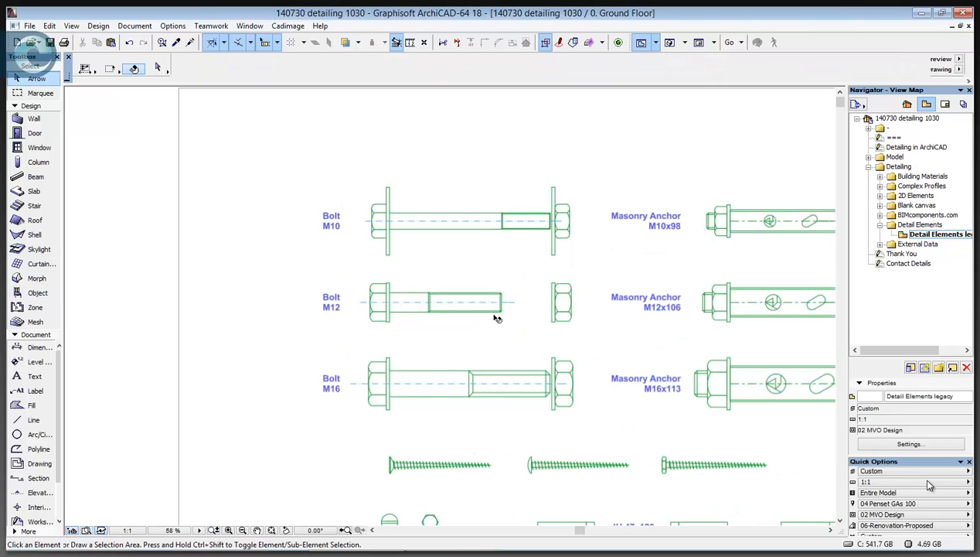
Step: Select the placed detail elements drawing, open its settings, and inspect the file name in its source file path
{"action": "left_click", "coordinate": [469, 216]}
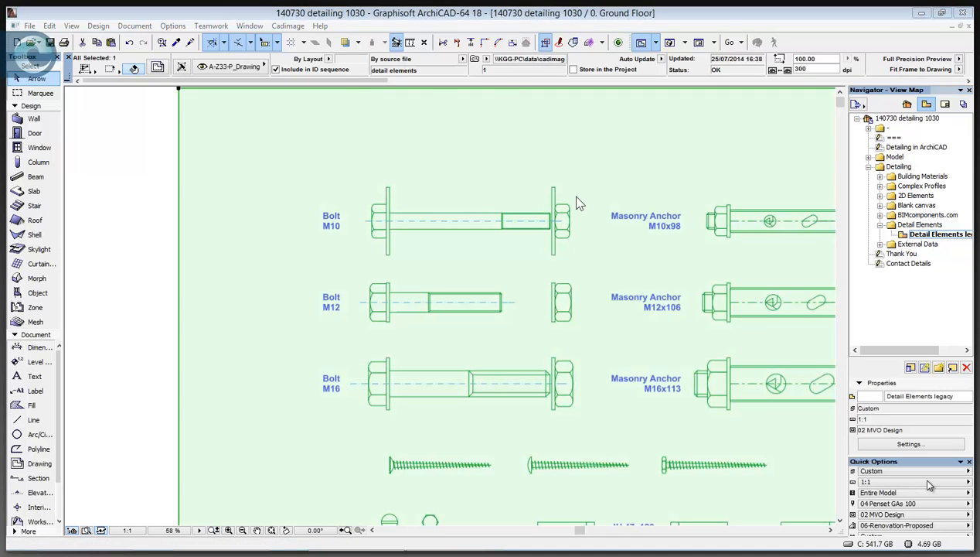
{"action": "double_click", "coordinate": [462, 127]}
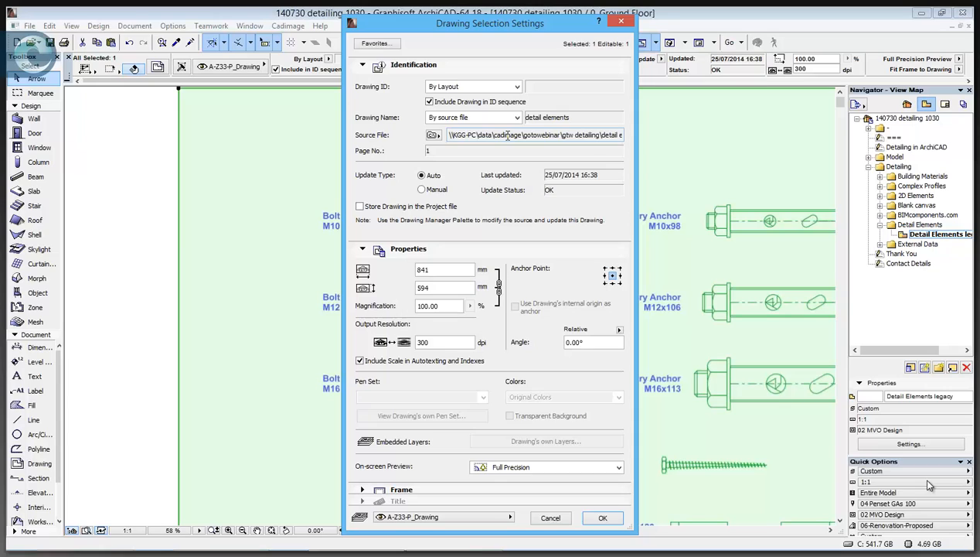
{"action": "left_click_drag", "start_coordinate": [501, 134], "coordinate": [508, 135]}
{"action": "left_click_drag", "start_coordinate": [595, 143], "coordinate": [628, 173]}
{"action": "left_click", "coordinate": [633, 169]}
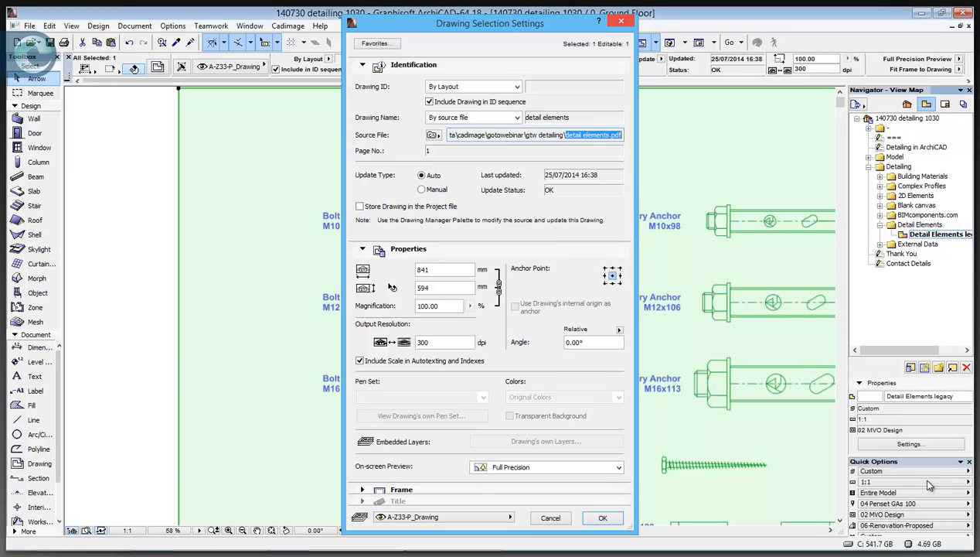
Step: Leave the drawing's settings unchanged, deselect the drawing, and view the whole sheet of detail elements
{"action": "key", "text": "Escape"}
{"action": "left_click", "coordinate": [159, 167]}
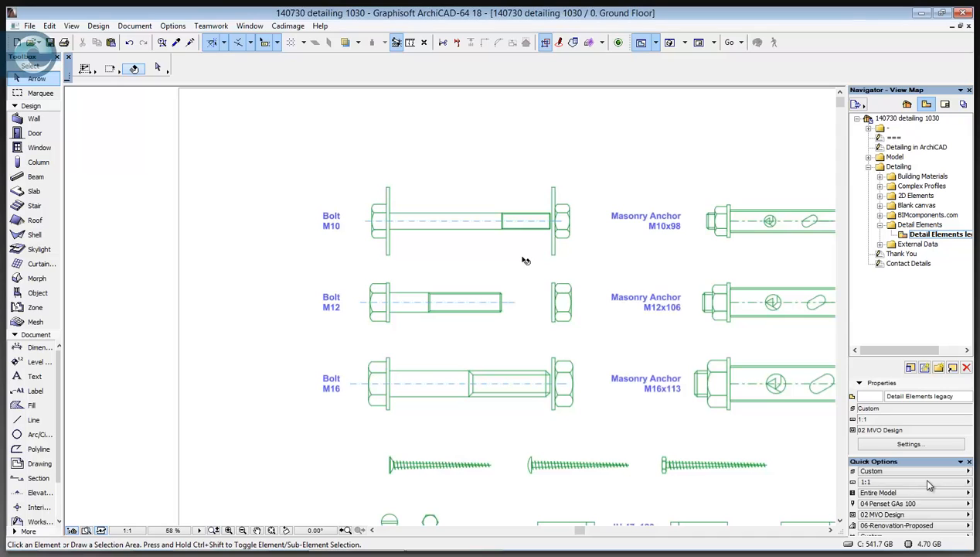
{"action": "scroll", "coordinate": [481, 250], "scroll_direction": "down", "scroll_amount": 2}
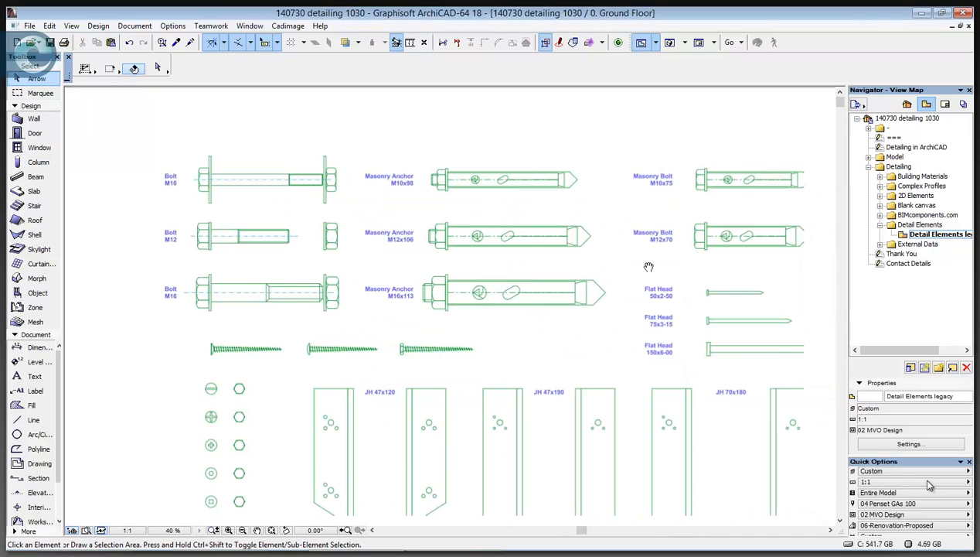
{"action": "scroll", "coordinate": [510, 232], "scroll_direction": "down", "scroll_amount": 1}
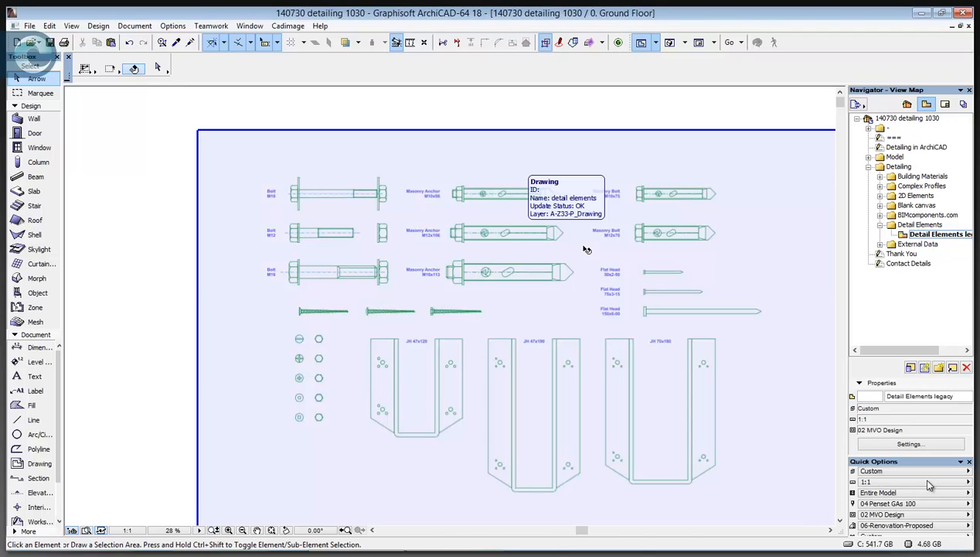
{"action": "mouse_move", "coordinate": [612, 239]}
{"action": "middle_mouse_down"}
{"action": "mouse_move", "coordinate": [562, 216]}
{"action": "mouse_move", "coordinate": [640, 226]}
{"action": "middle_mouse_up"}
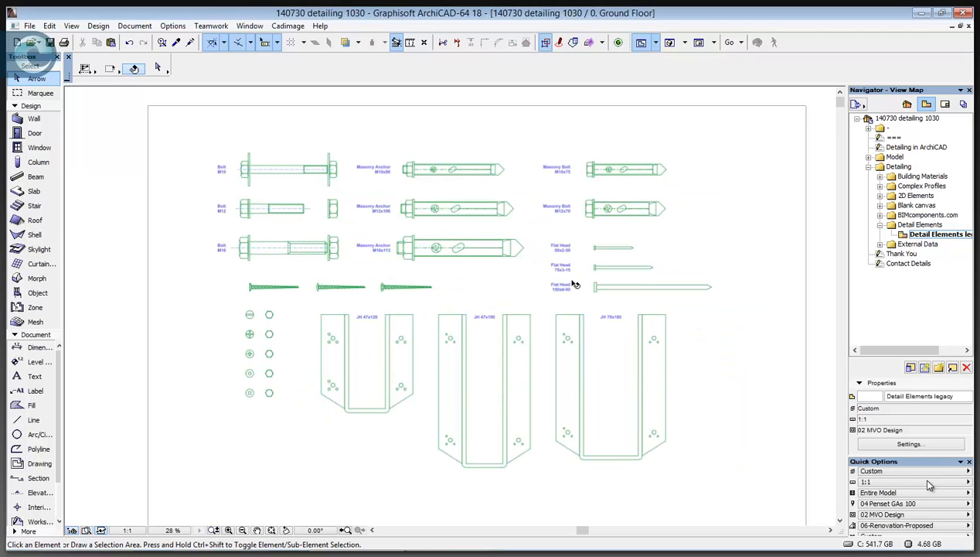
Step: Set up Explode into Current View for the detail elements drawing, discarding the original elements and using the drawing's layer
{"action": "left_click", "coordinate": [572, 283]}
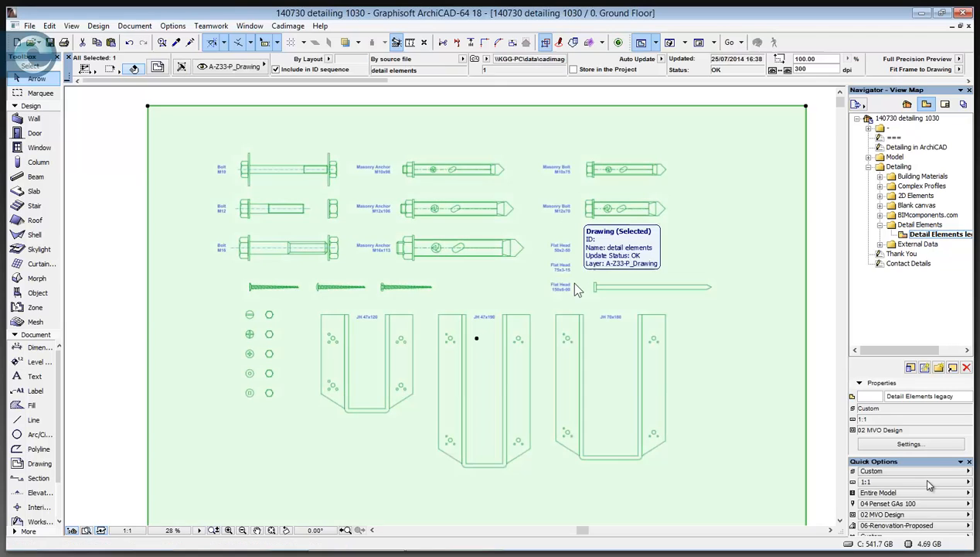
{"action": "scroll", "coordinate": [569, 280], "scroll_direction": "up", "scroll_amount": 3}
{"action": "right_click", "coordinate": [574, 283]}
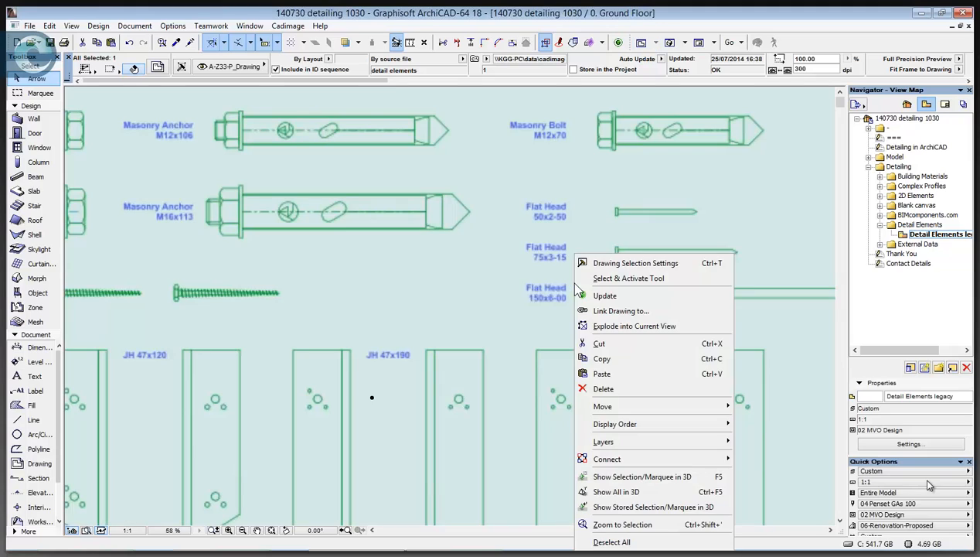
{"action": "left_click", "coordinate": [661, 325]}
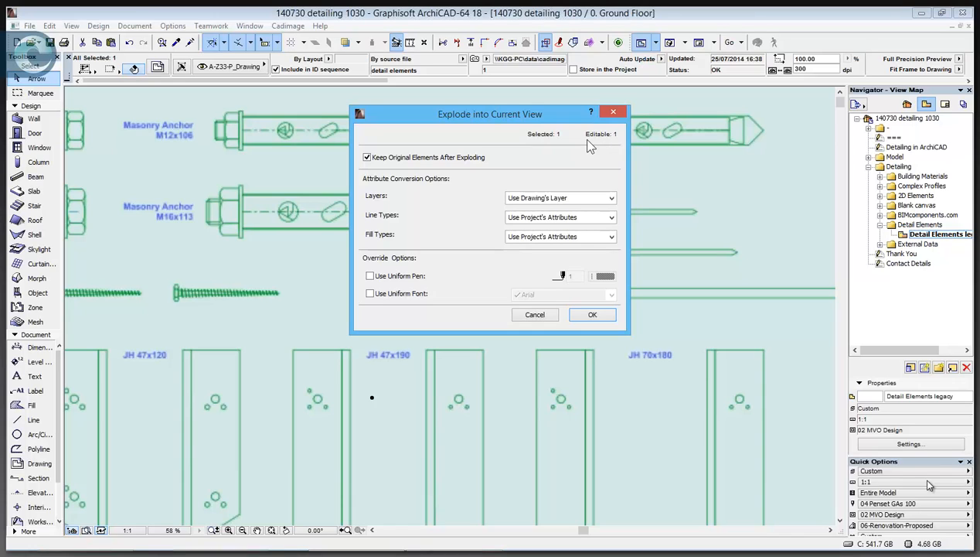
{"action": "left_click", "coordinate": [405, 159]}
{"action": "left_click", "coordinate": [567, 199]}
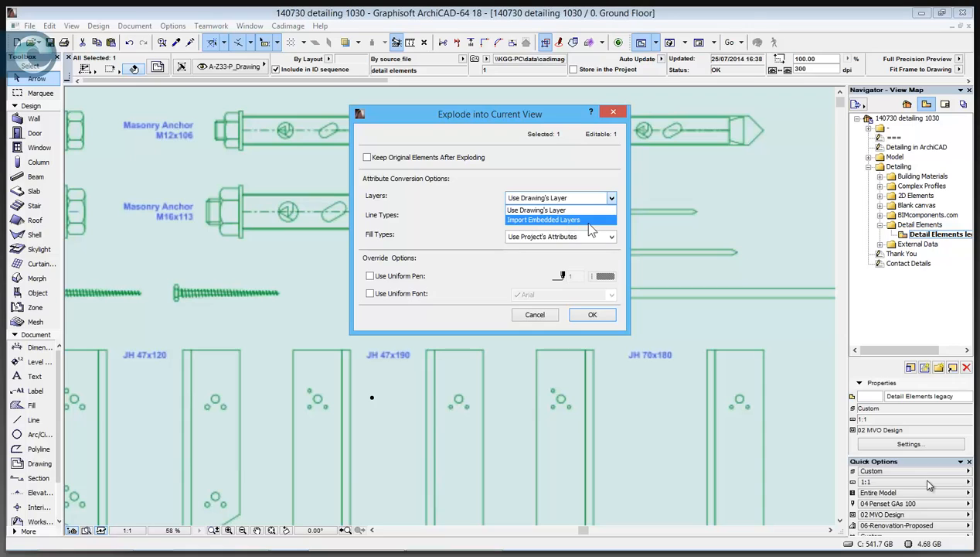
{"action": "left_click", "coordinate": [489, 206]}
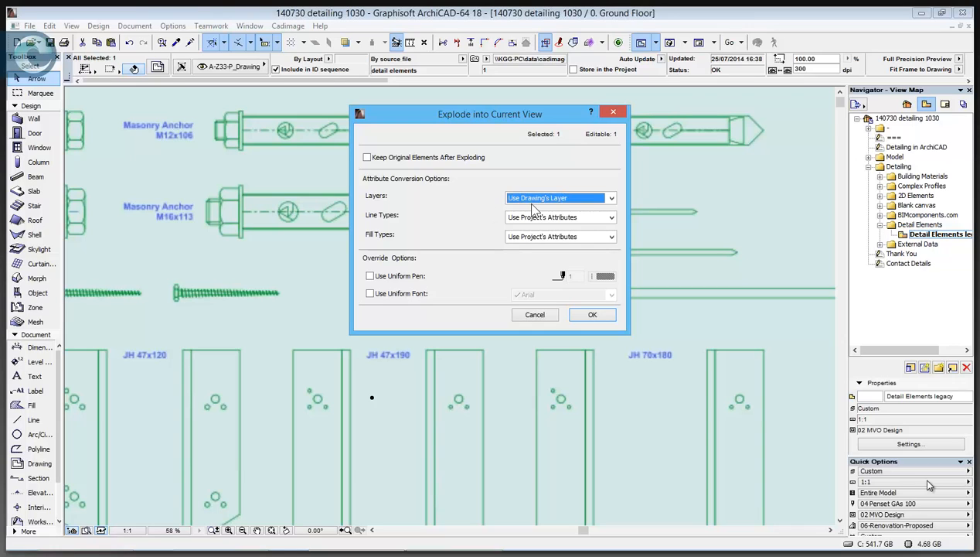
{"action": "left_click", "coordinate": [588, 201]}
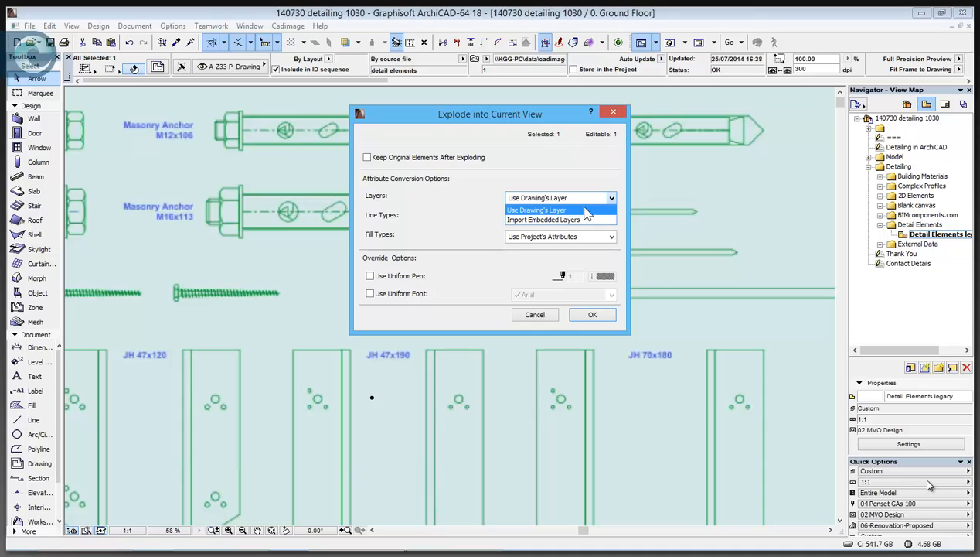
{"action": "left_click", "coordinate": [472, 201]}
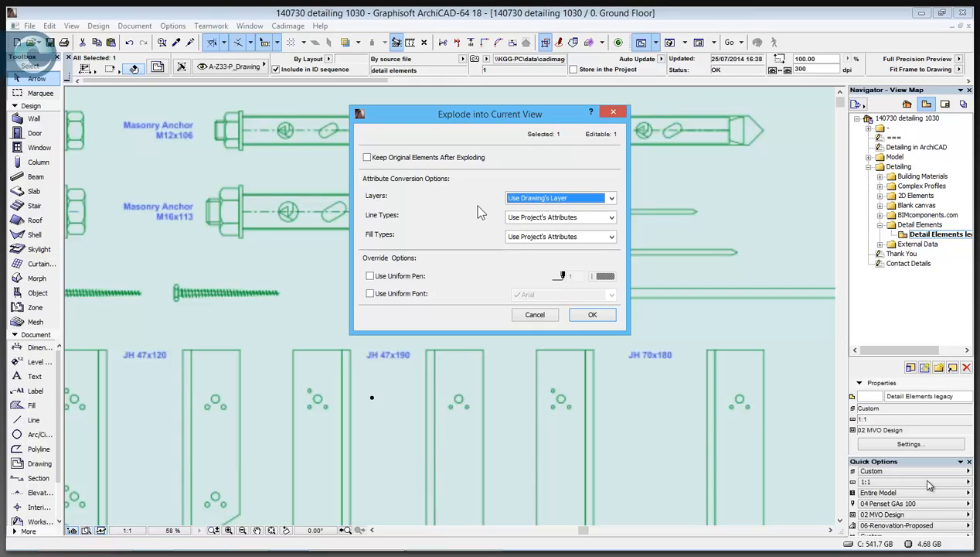
Step: Keep the project's attributes for line types and fill types, and explode the drawing without a uniform pen or font
{"action": "left_click", "coordinate": [562, 218]}
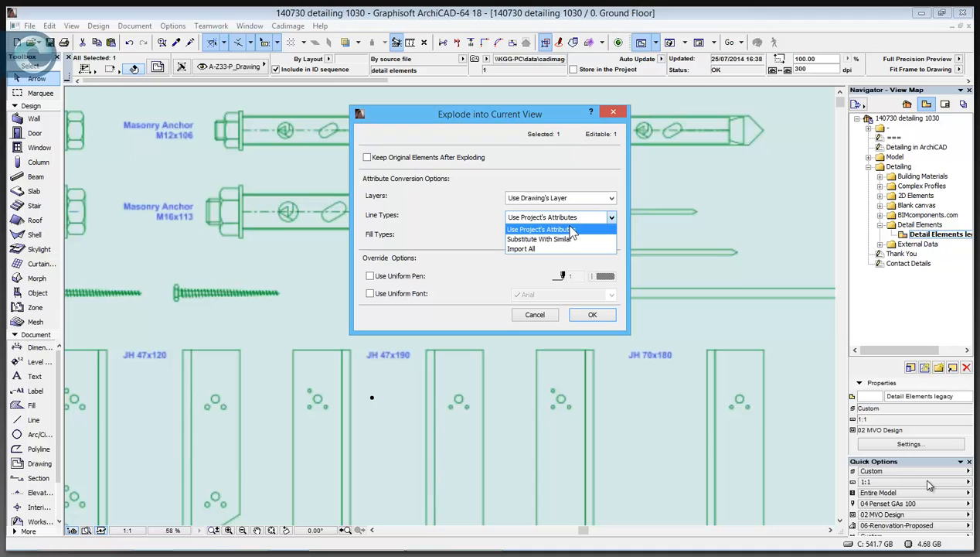
{"action": "left_click", "coordinate": [487, 229]}
{"action": "left_click", "coordinate": [558, 236]}
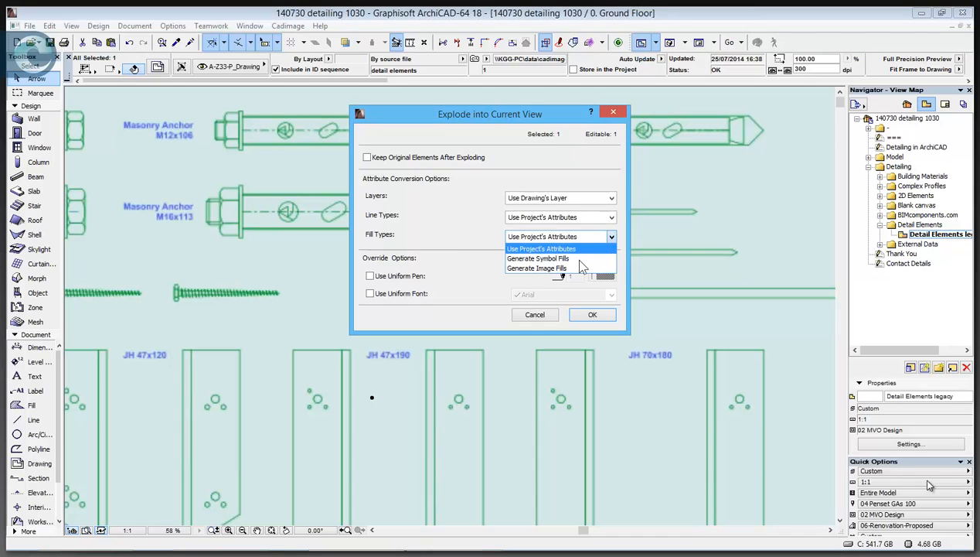
{"action": "left_click", "coordinate": [478, 244]}
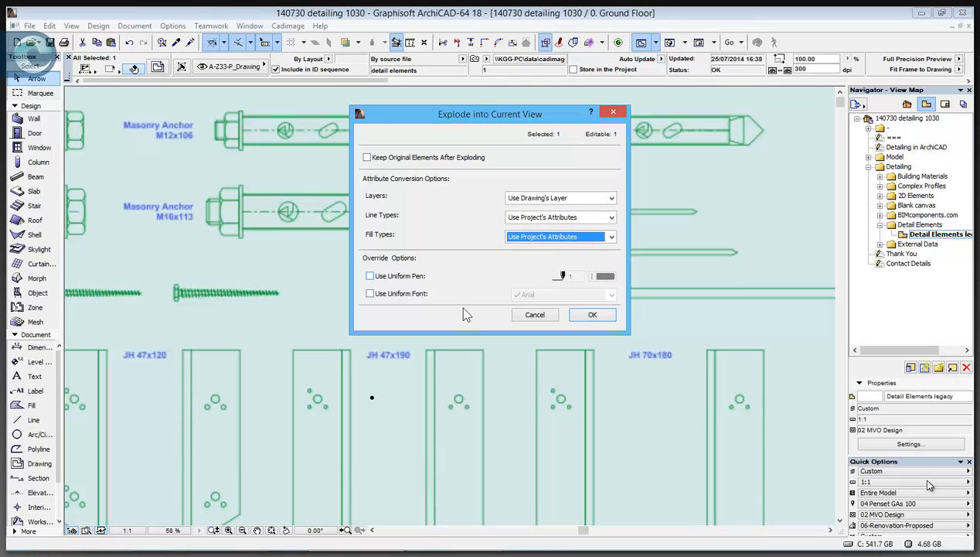
{"action": "left_click", "coordinate": [592, 315]}
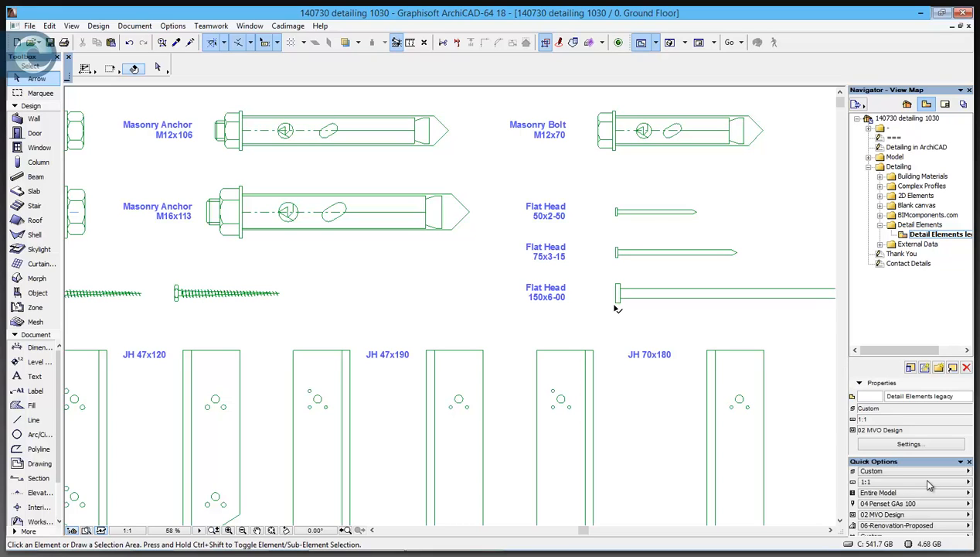
Step: Select a line of the 150x6-00 flat head nail and all exploded elements to inspect the linework, and clear the selection
{"action": "left_click", "coordinate": [619, 296]}
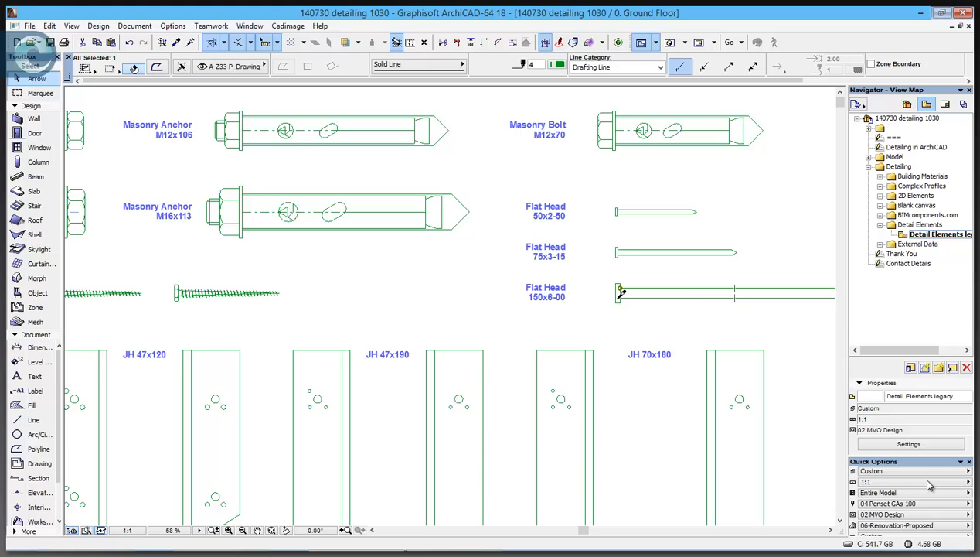
{"action": "key", "text": "ctrl+a"}
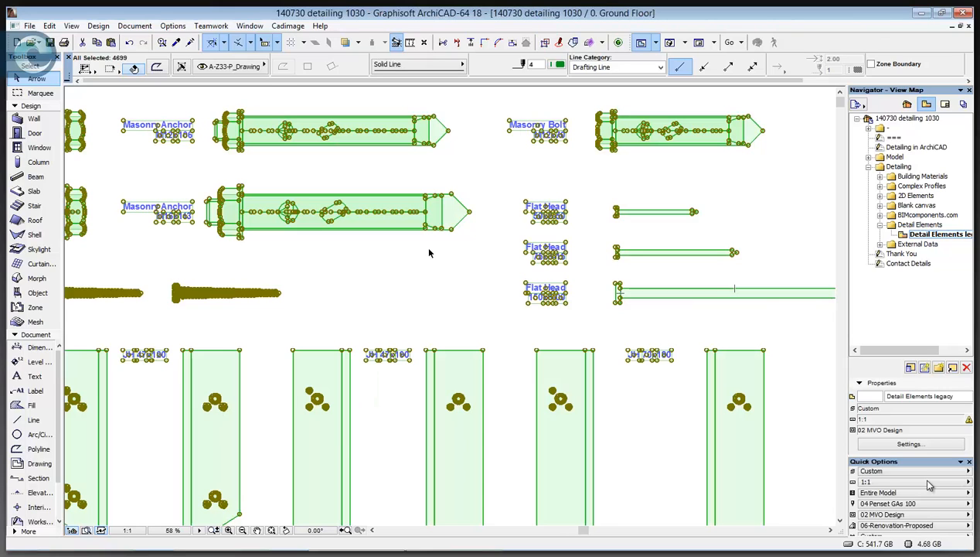
{"action": "key", "text": "ctrl+d"}
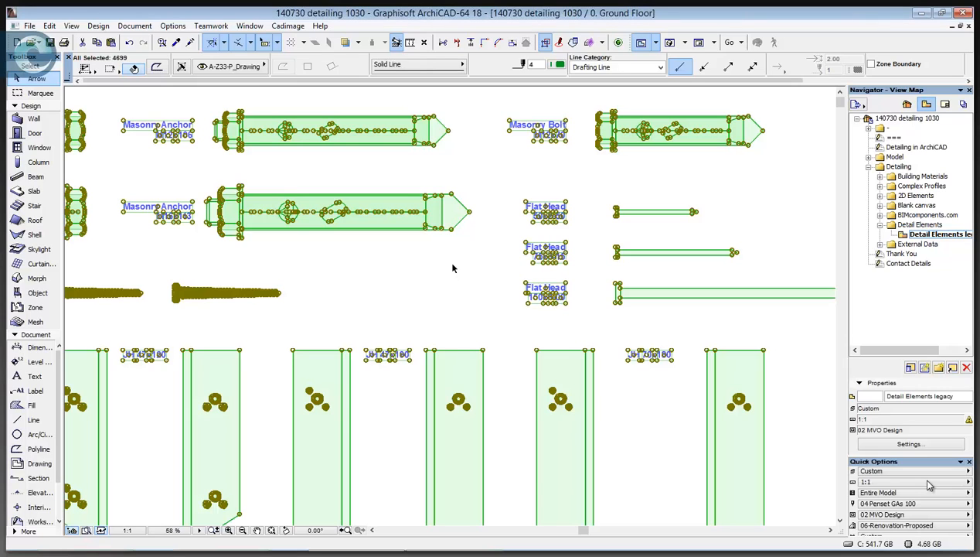
{"action": "key", "text": "Escape"}
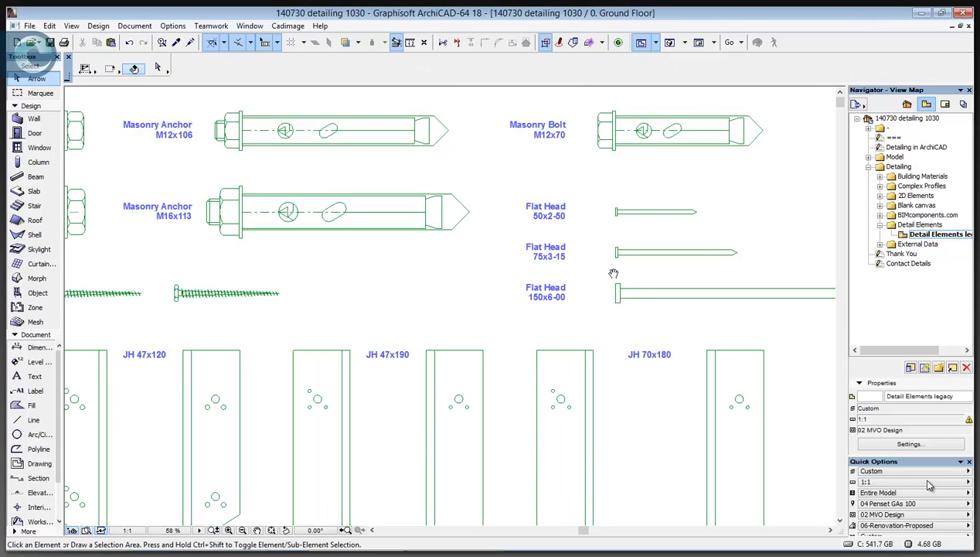
Step: Run Linework Consolidation on the round-head screw in the middle of the screw row, merging connecting lines and ignoring no attributes
{"action": "middle_click_drag", "start_coordinate": [281, 291], "coordinate": [614, 273]}
{"action": "left_click_drag", "start_coordinate": [365, 257], "coordinate": [402, 276]}
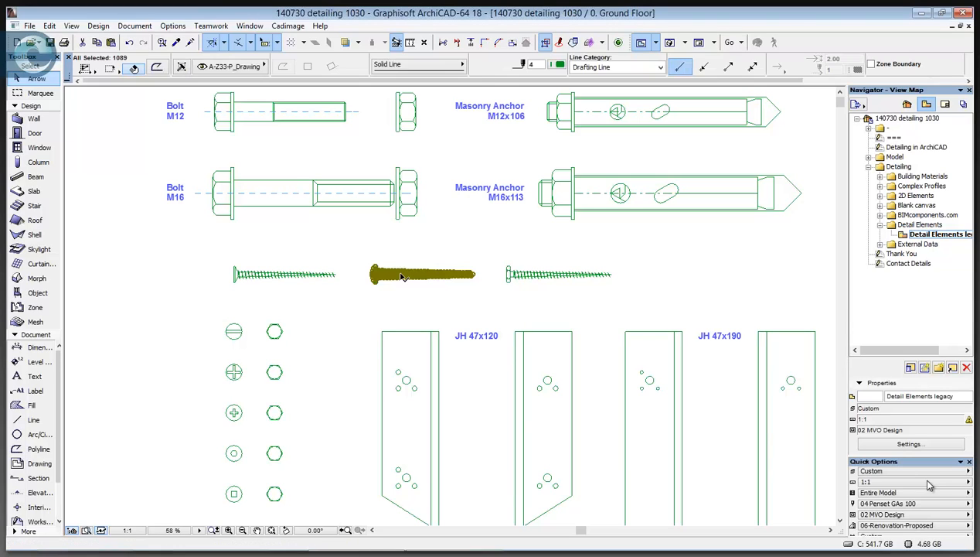
{"action": "scroll", "coordinate": [429, 270], "scroll_direction": "up", "scroll_amount": 6}
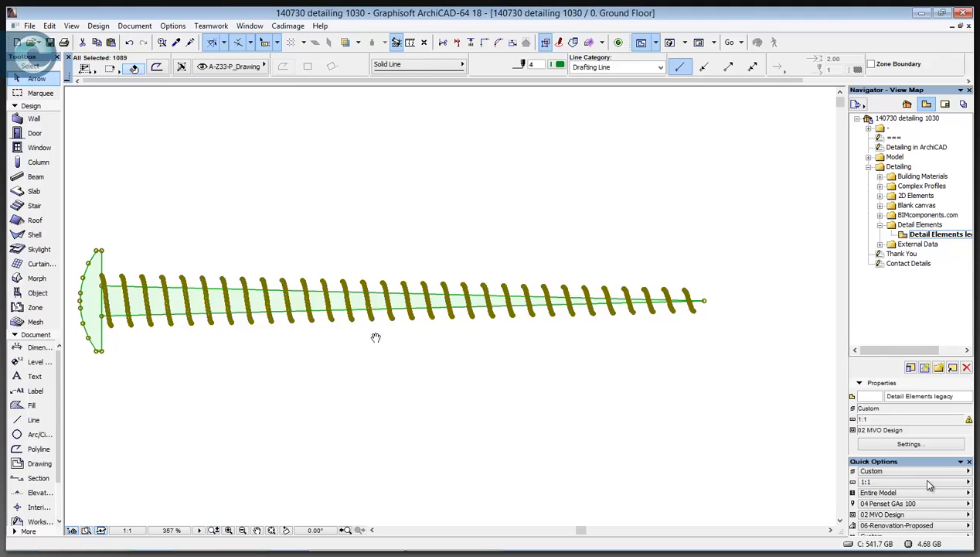
{"action": "middle_click_drag", "start_coordinate": [376, 338], "coordinate": [430, 335]}
{"action": "left_click", "coordinate": [51, 27]}
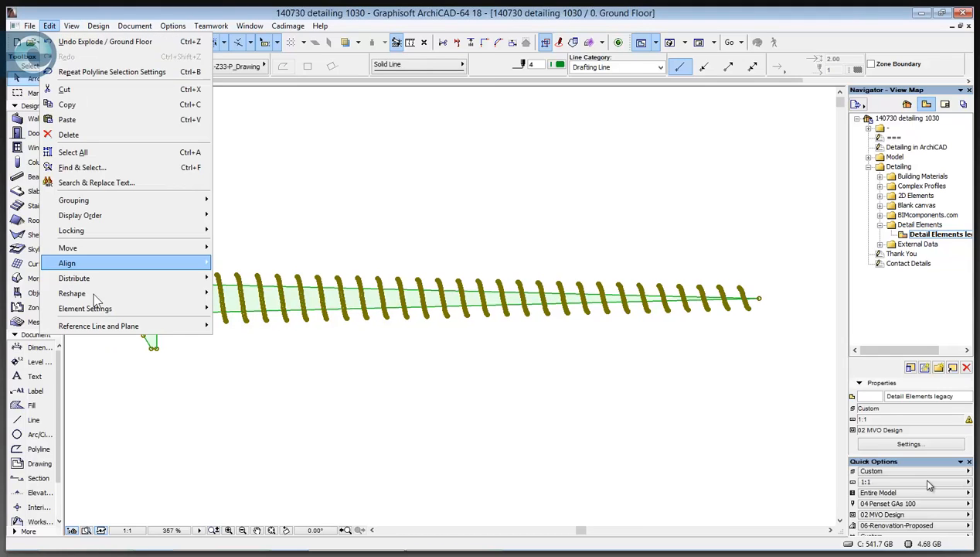
{"action": "mouse_move", "coordinate": [94, 295]}
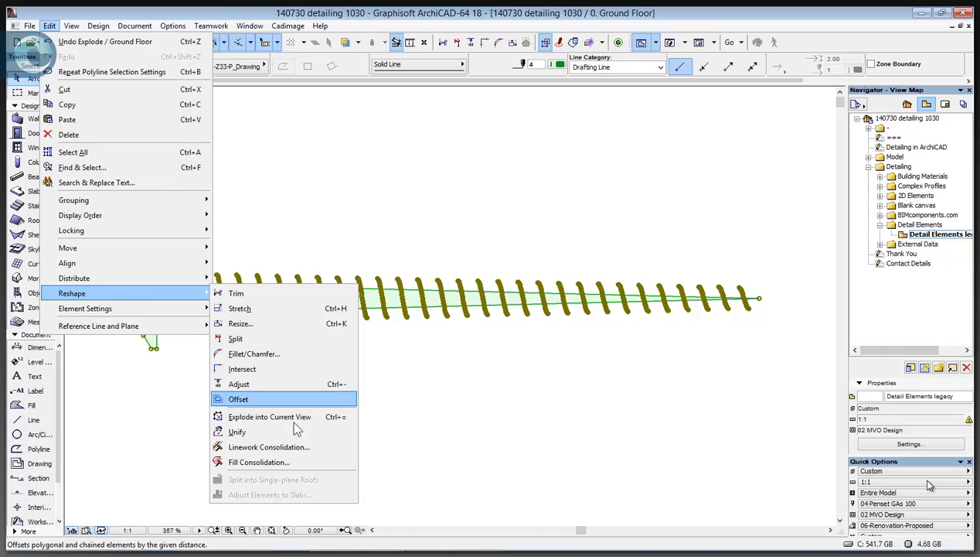
{"action": "left_click", "coordinate": [301, 447]}
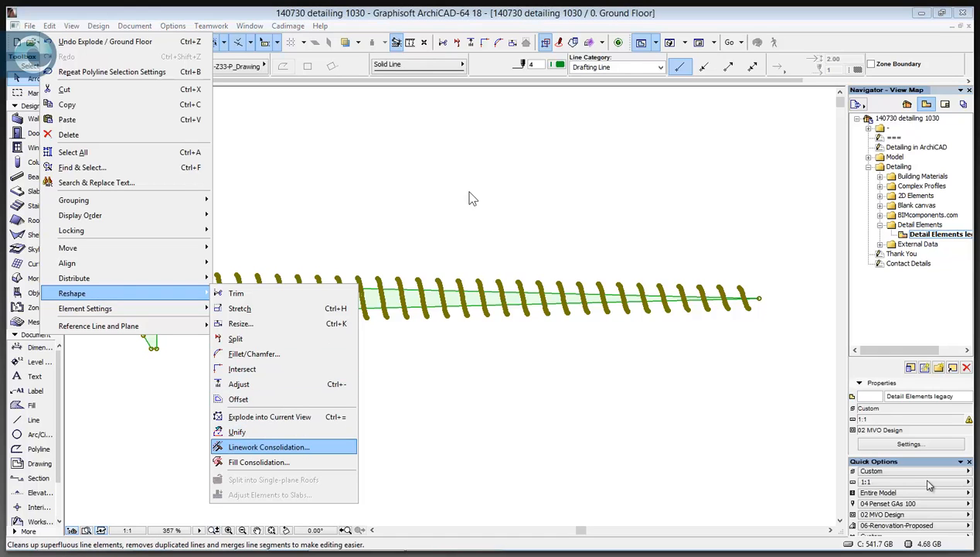
{"action": "left_click", "coordinate": [596, 344]}
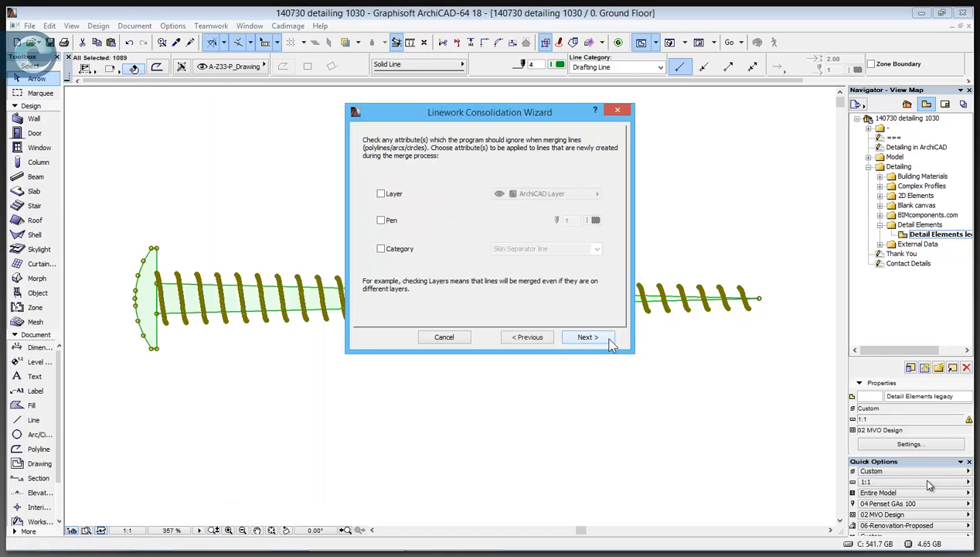
{"action": "left_click", "coordinate": [607, 342]}
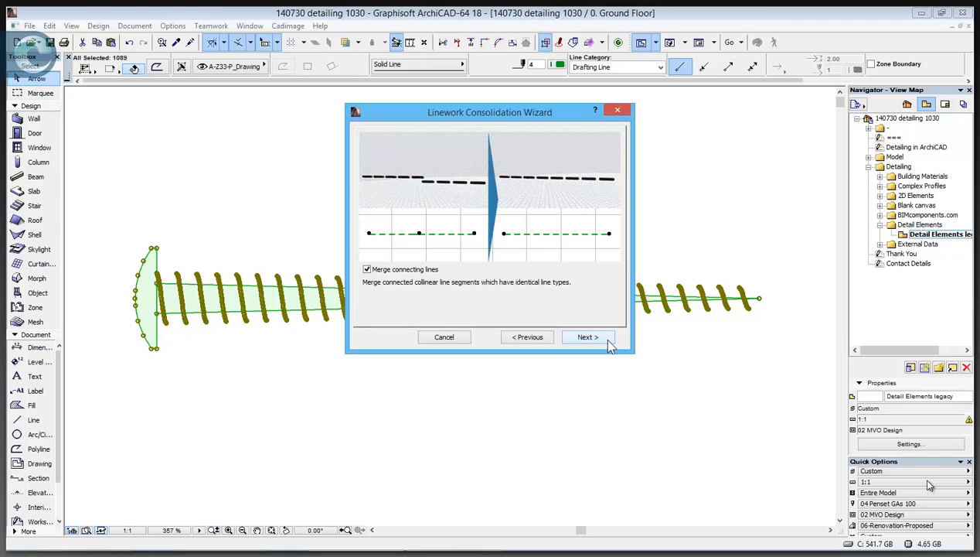
{"action": "left_click", "coordinate": [608, 342]}
{"action": "left_click", "coordinate": [603, 340]}
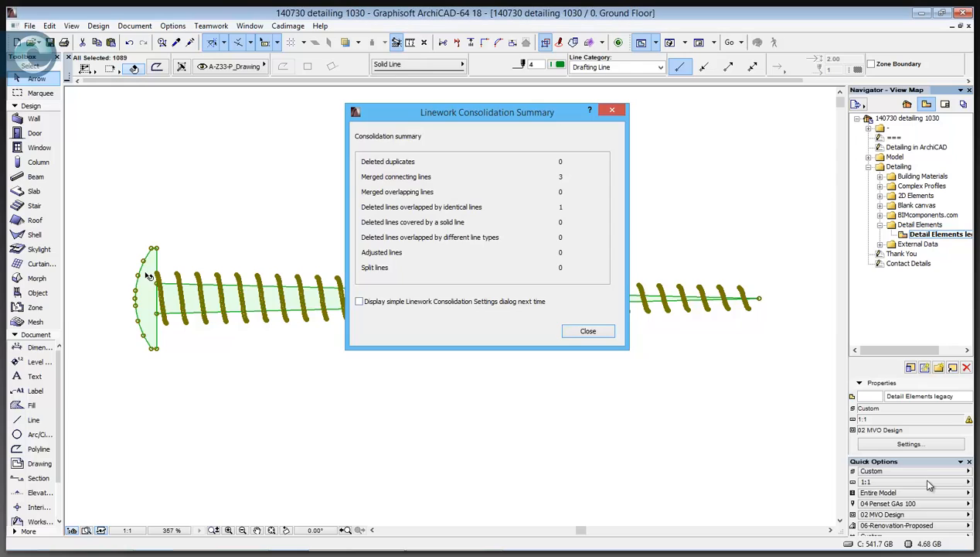
{"action": "left_click", "coordinate": [588, 331]}
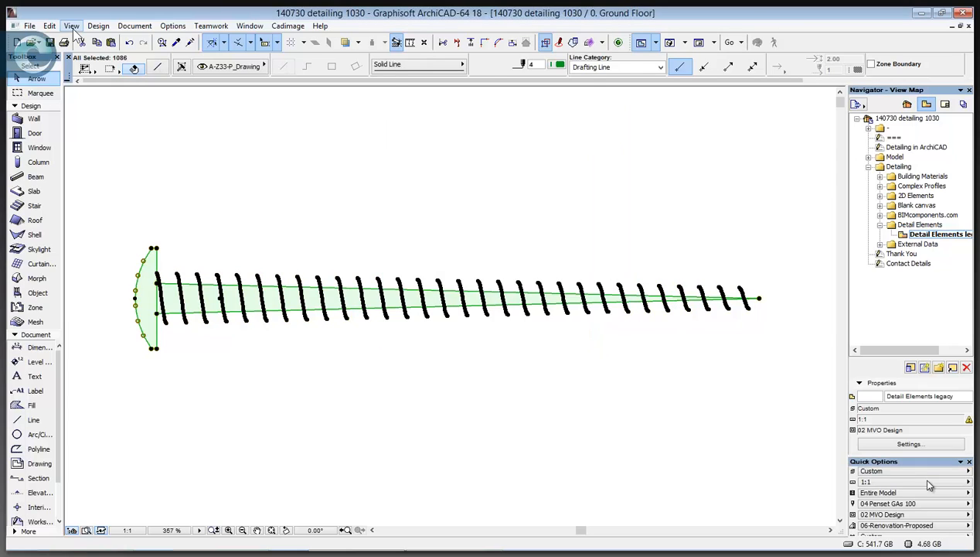
Step: Unify the round-head screw's consolidated line segments into polylines
{"action": "left_click", "coordinate": [49, 25]}
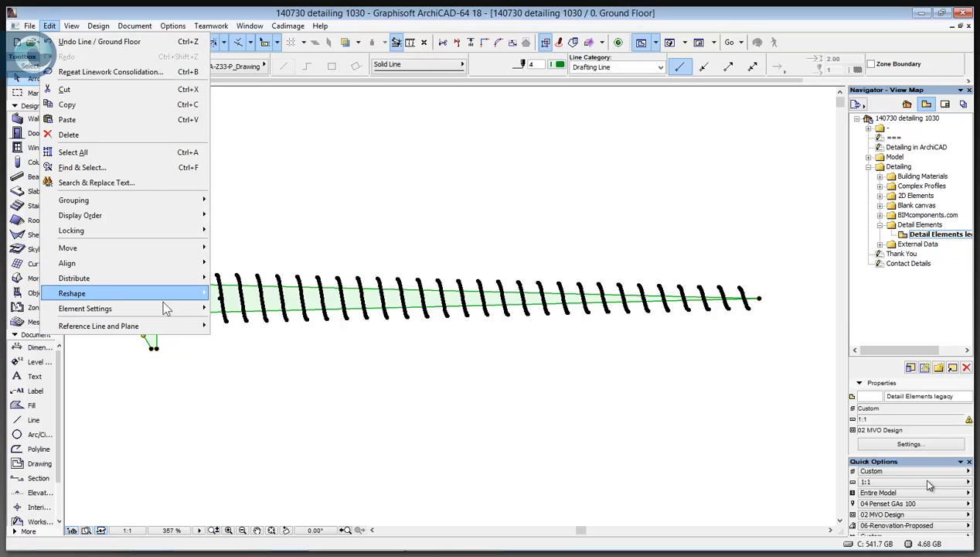
{"action": "mouse_move", "coordinate": [165, 298]}
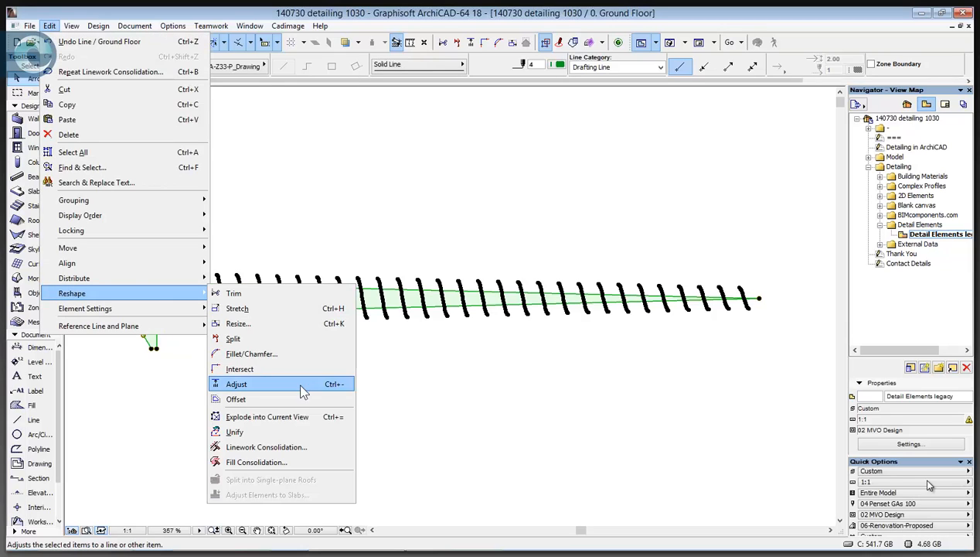
{"action": "left_click", "coordinate": [297, 432]}
{"action": "key", "text": "ctrl+a"}
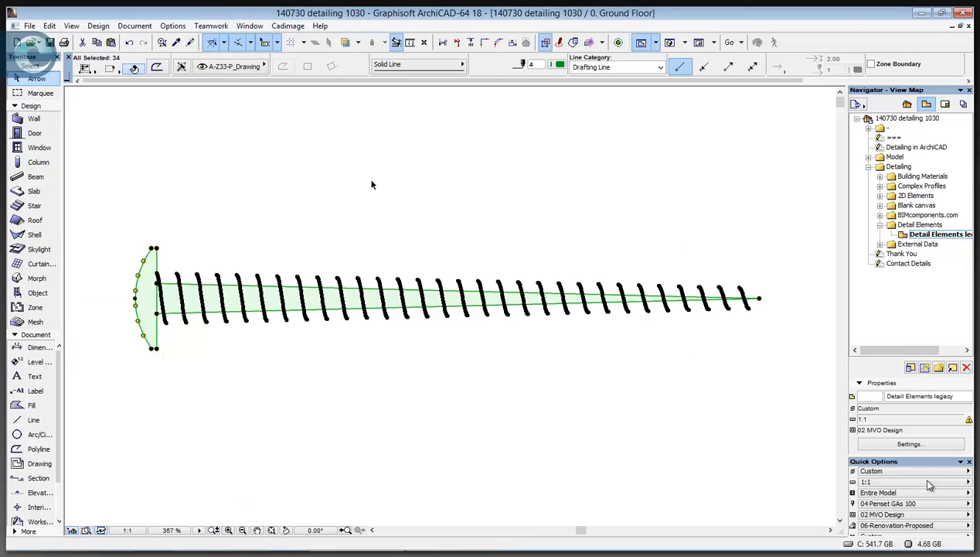
{"action": "left_click", "coordinate": [138, 66]}
Step: Save the selected round-head screw as an object named "rounded screw head thingy" in the embedded library's Detail Elements folder
{"action": "scroll", "coordinate": [615, 262], "scroll_direction": "down", "scroll_amount": 2}
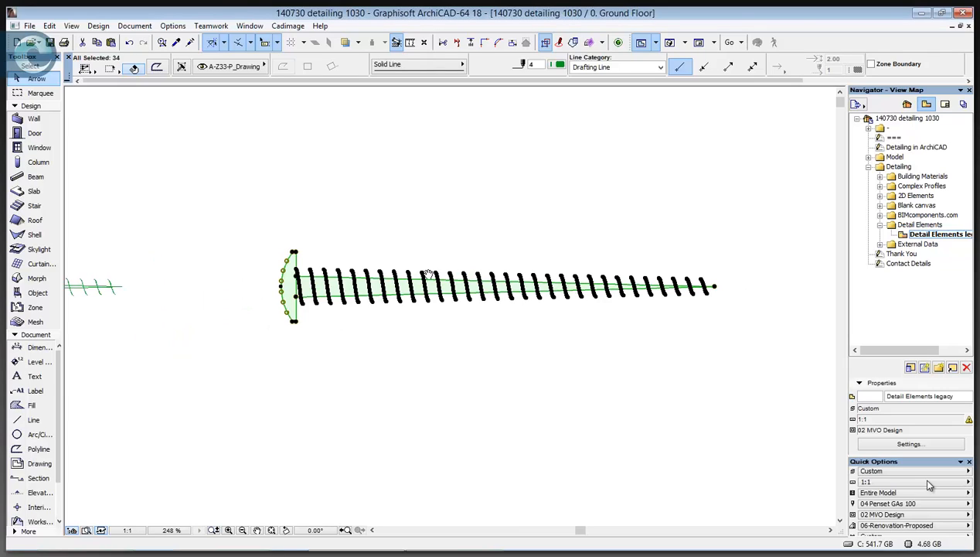
{"action": "scroll", "coordinate": [500, 384], "scroll_direction": "down", "scroll_amount": 1}
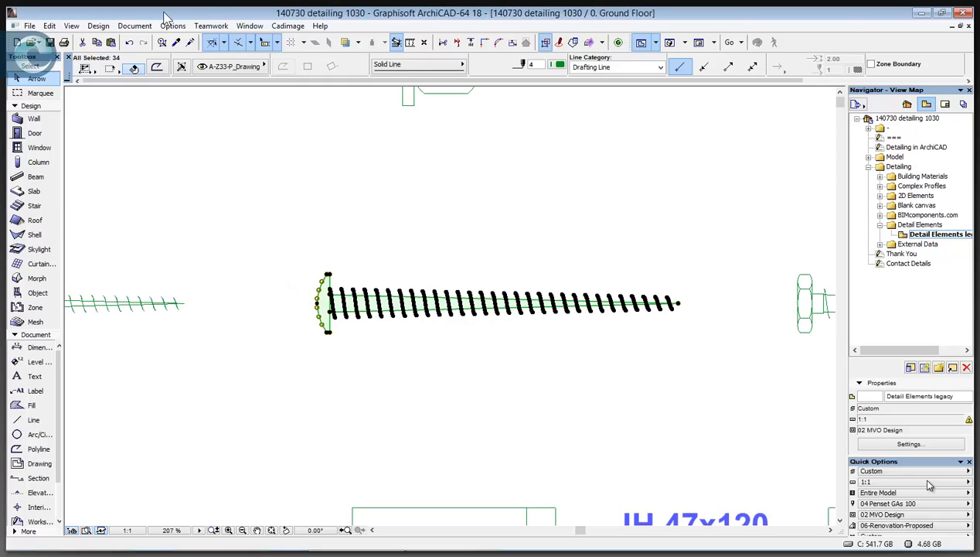
{"action": "left_click", "coordinate": [29, 25]}
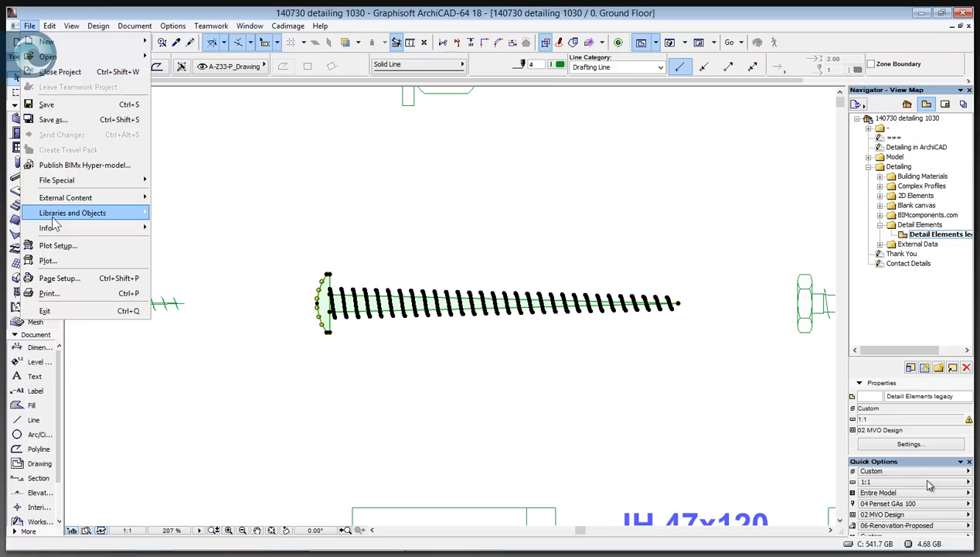
{"action": "mouse_move", "coordinate": [72, 213]}
{"action": "mouse_move", "coordinate": [273, 309]}
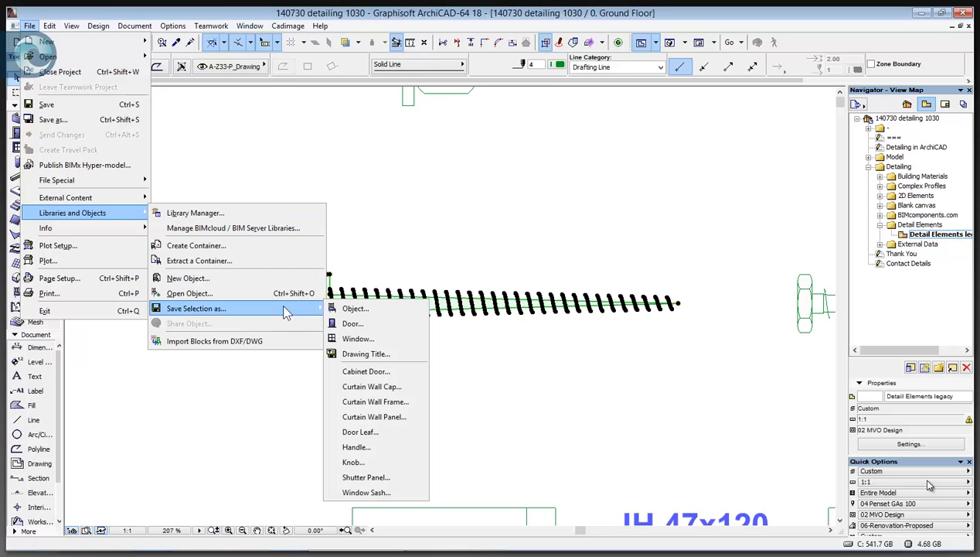
{"action": "left_click", "coordinate": [381, 311]}
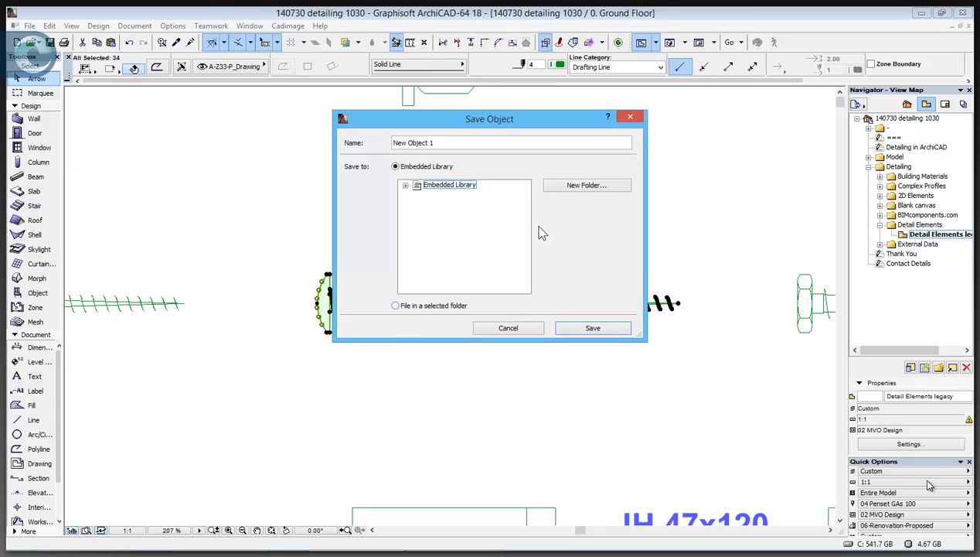
{"action": "left_click", "coordinate": [406, 186]}
{"action": "left_click", "coordinate": [461, 196]}
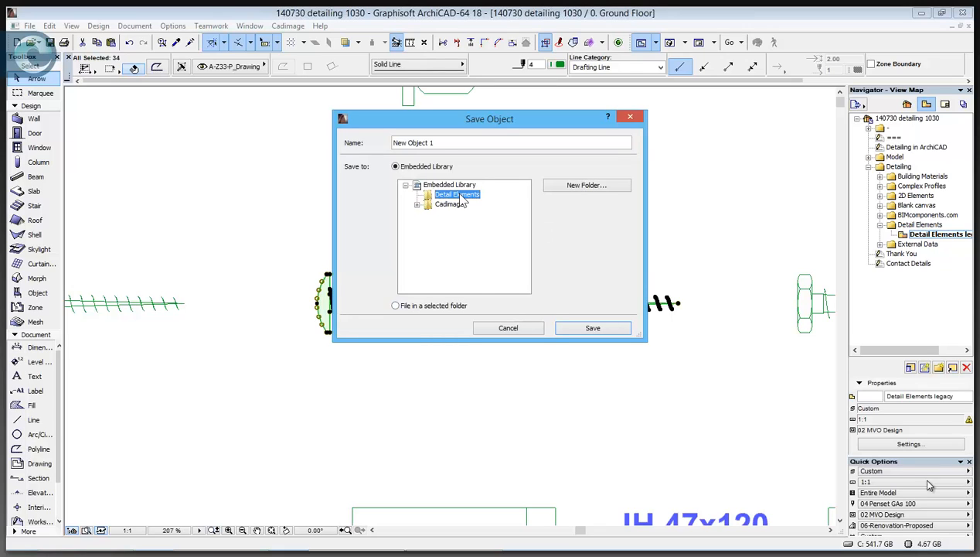
{"action": "triple_click", "coordinate": [447, 143]}
{"action": "type", "text": "rounded screw head thingy"}
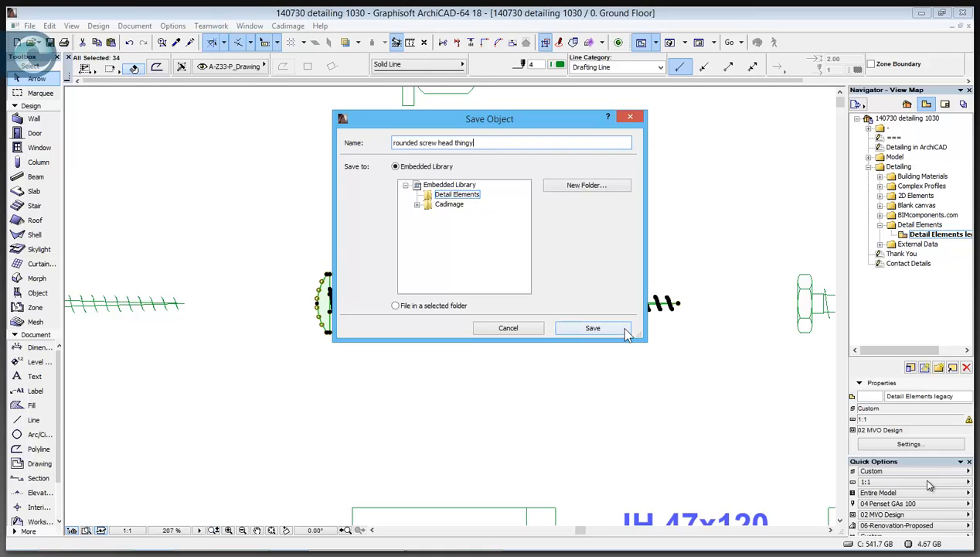
{"action": "left_click", "coordinate": [409, 190]}
{"action": "key", "text": "Return"}
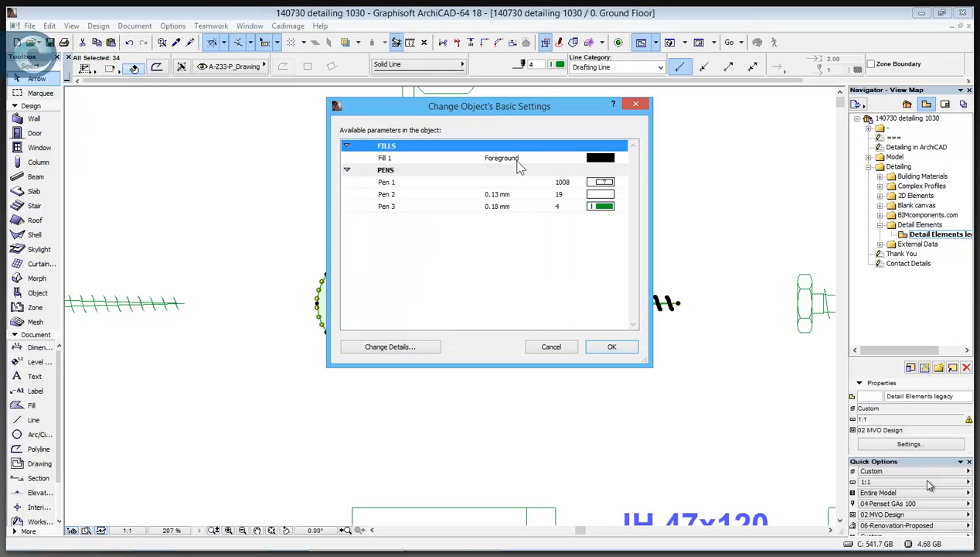
Step: Rename the object's Fill 1 parameter to "background" and Pen 3 to "outline pen", set Pen 1 to 102, and accept the basic settings
{"action": "left_click", "coordinate": [399, 157]}
{"action": "type", "text": "background"}
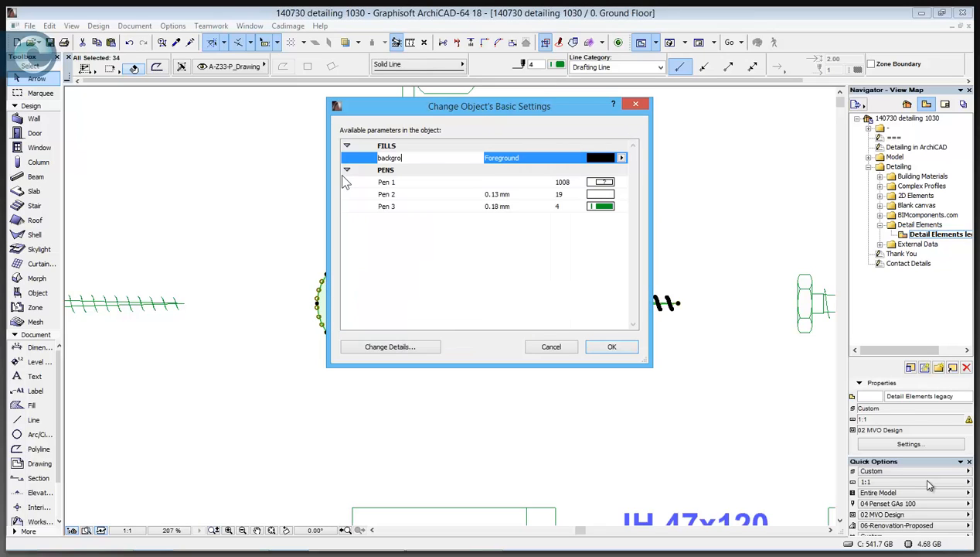
{"action": "left_click", "coordinate": [421, 181]}
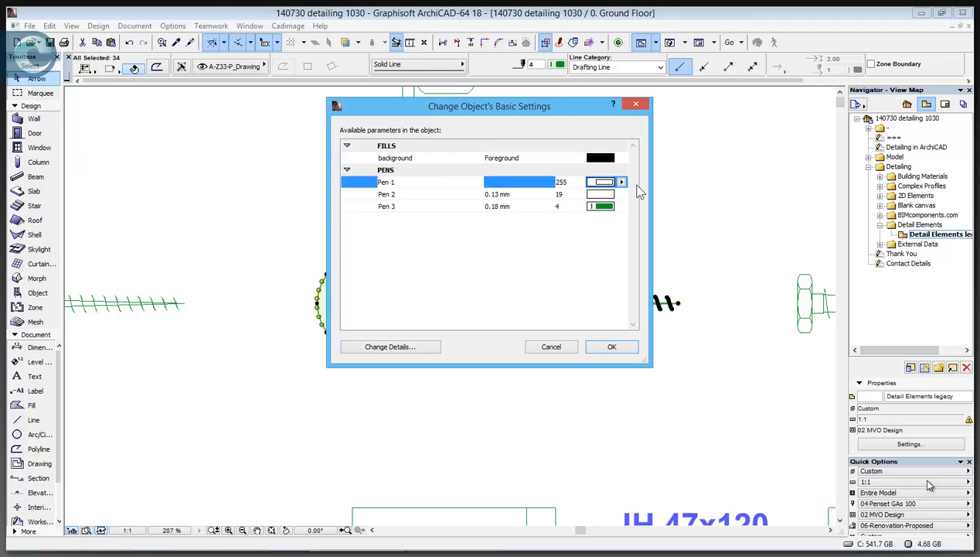
{"action": "left_click", "coordinate": [387, 206]}
{"action": "type", "text": "Outline pen"}
{"action": "key", "text": "Return"}
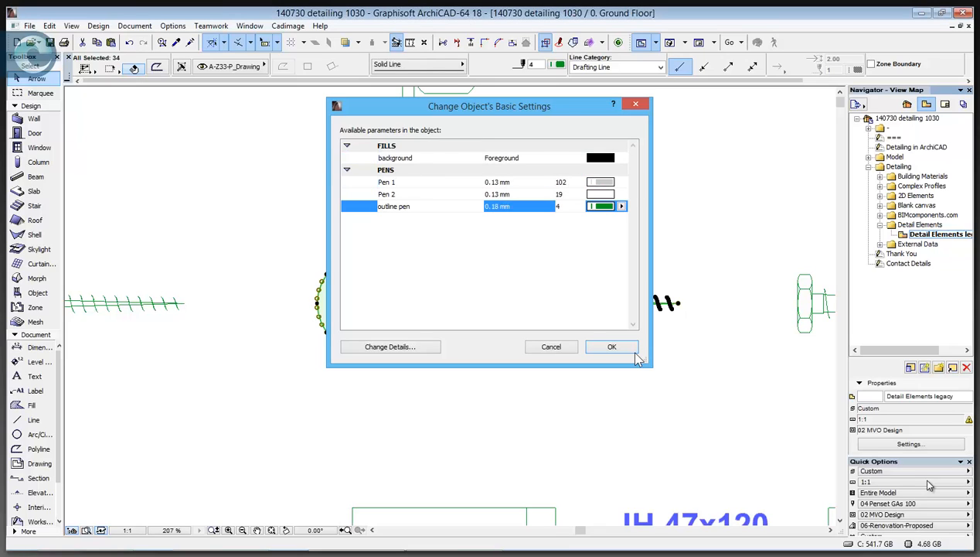
{"action": "left_click", "coordinate": [634, 352]}
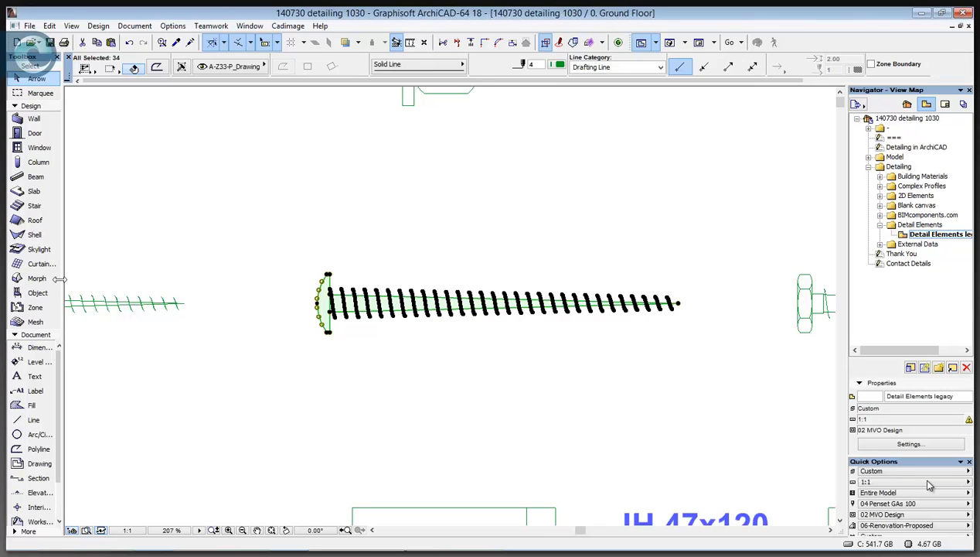
Step: Activate the Object tool with the rounded screw head thingy and set its default background fill to Roof Tile 05
{"action": "key", "text": "Escape"}
{"action": "left_click", "coordinate": [41, 295]}
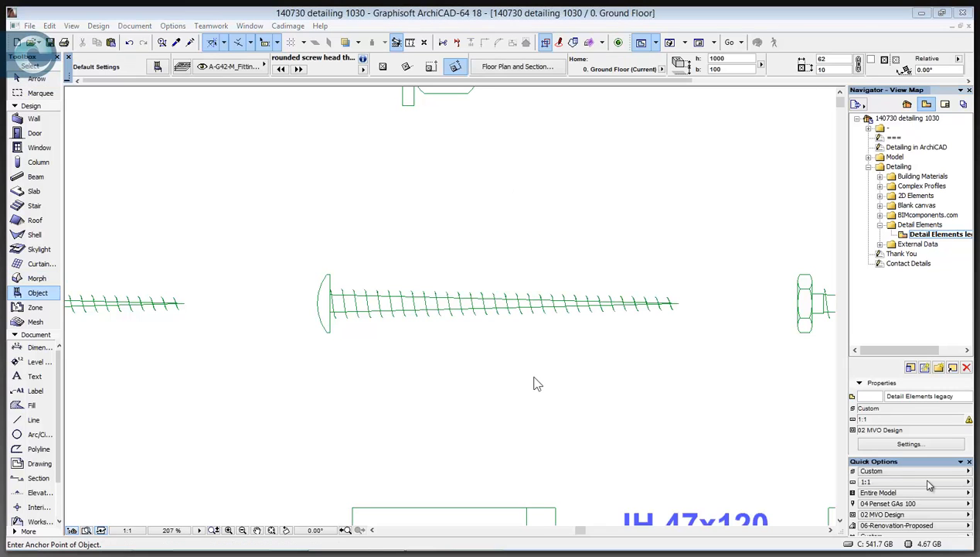
{"action": "key", "text": "ctrl+t"}
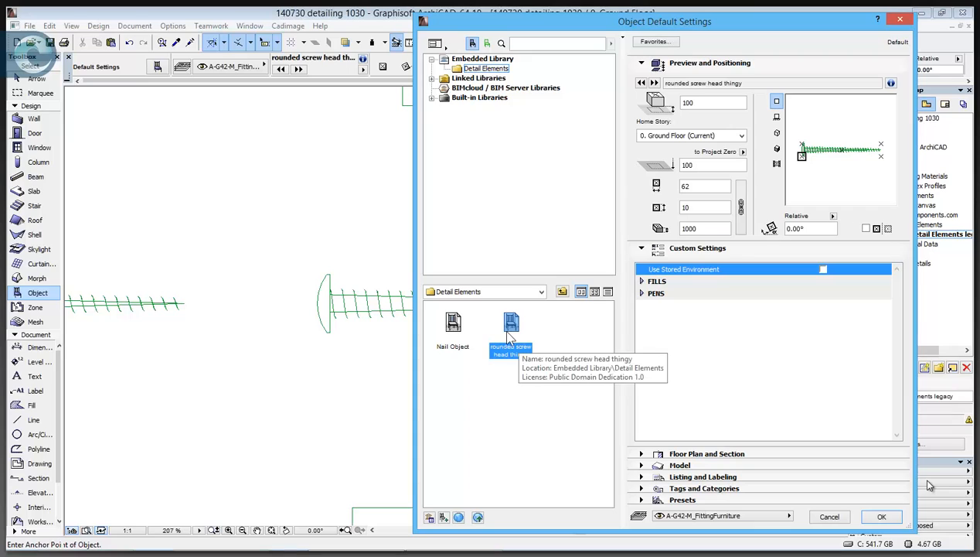
{"action": "left_click", "coordinate": [858, 281]}
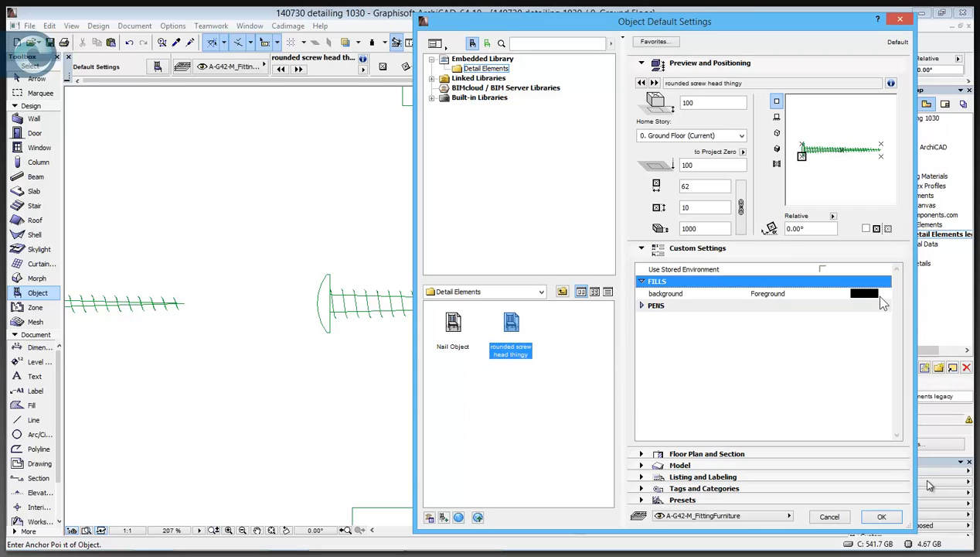
{"action": "left_click", "coordinate": [872, 293]}
Step: Set the screw object's Pen 1 to 20, Pen 2 to 60 and outline pen to 98, and accept the default settings
{"action": "left_click", "coordinate": [654, 307]}
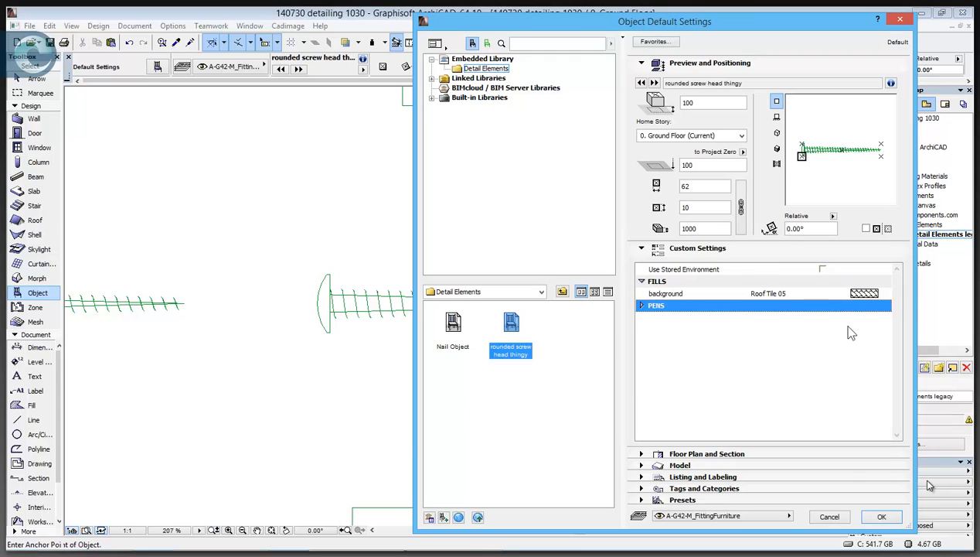
{"action": "left_click", "coordinate": [885, 318]}
{"action": "left_click", "coordinate": [883, 340]}
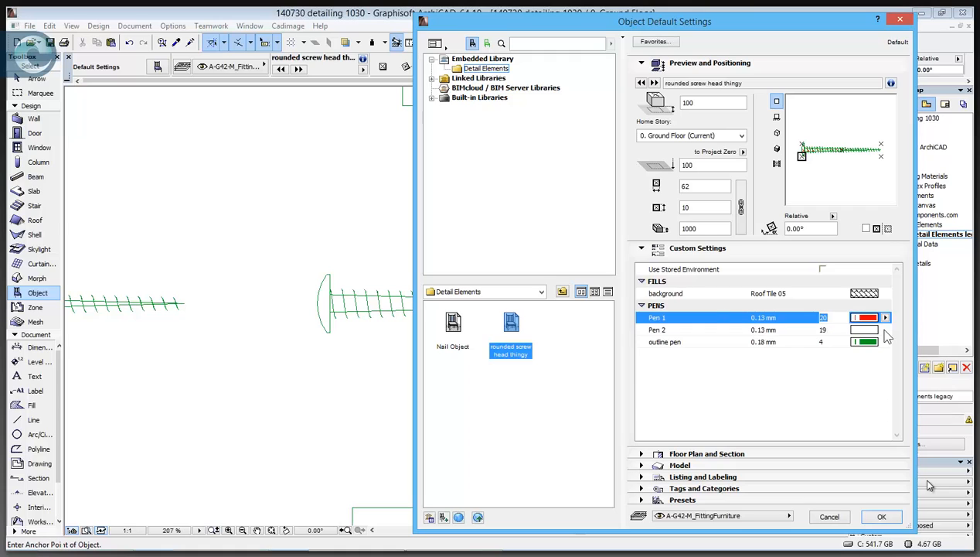
{"action": "left_click", "coordinate": [883, 330]}
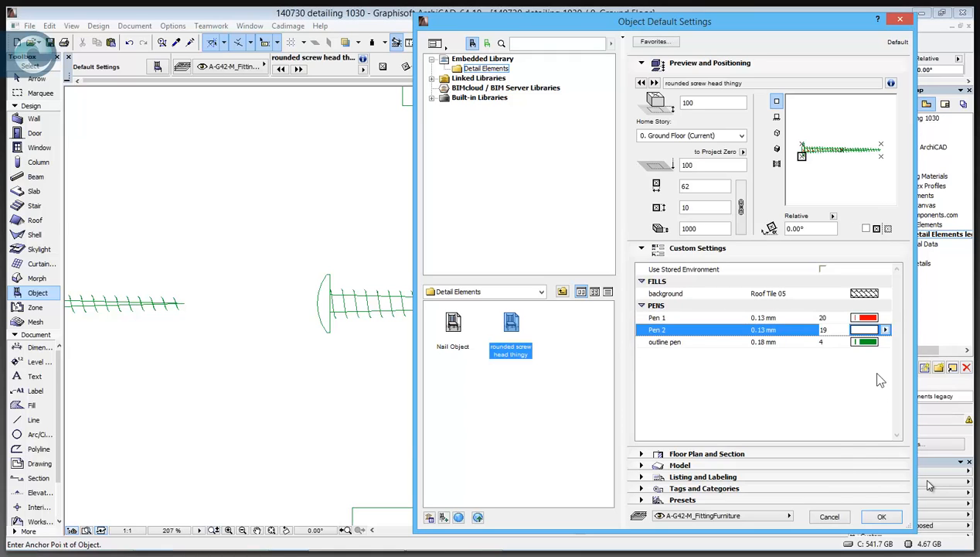
{"action": "left_click", "coordinate": [866, 330]}
{"action": "left_click", "coordinate": [883, 372]}
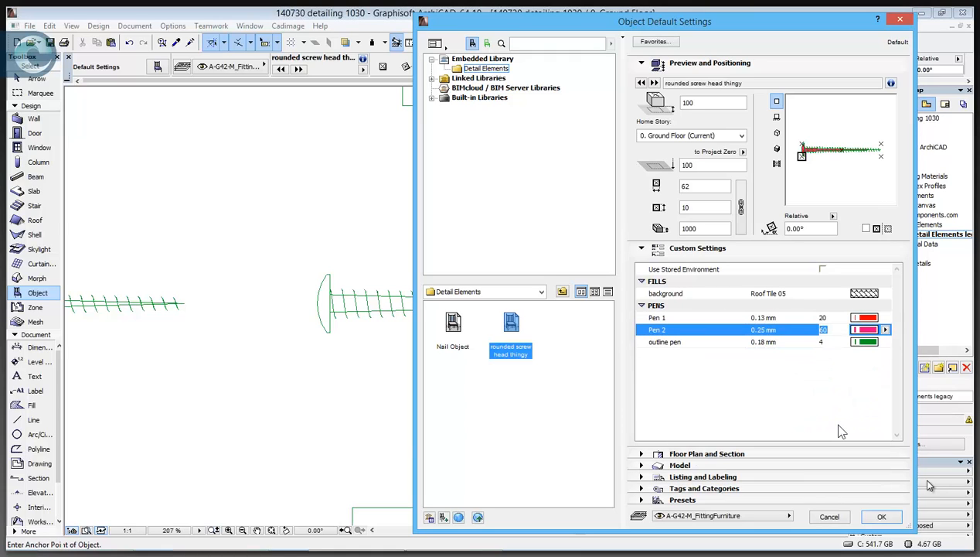
{"action": "left_click", "coordinate": [865, 342]}
{"action": "left_click", "coordinate": [883, 516]}
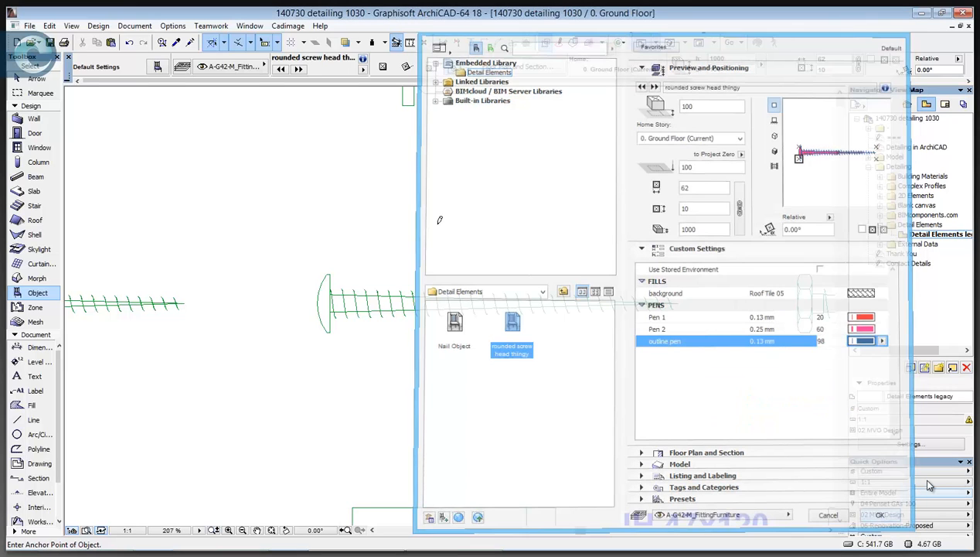
Step: Place several copies of the rounded screw head thingy object around the original round-head screw
{"action": "left_click", "coordinate": [337, 195]}
{"action": "left_click", "coordinate": [456, 232]}
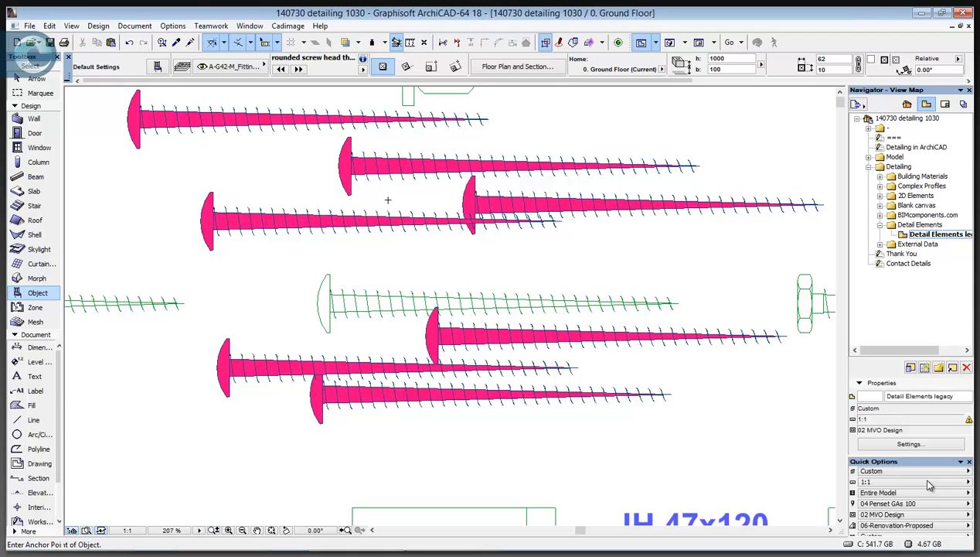
Step: Open the Floor Detail > Linked PDF view from the External Data folder and examine the linked first floor detail sheet
{"action": "left_click", "coordinate": [881, 225]}
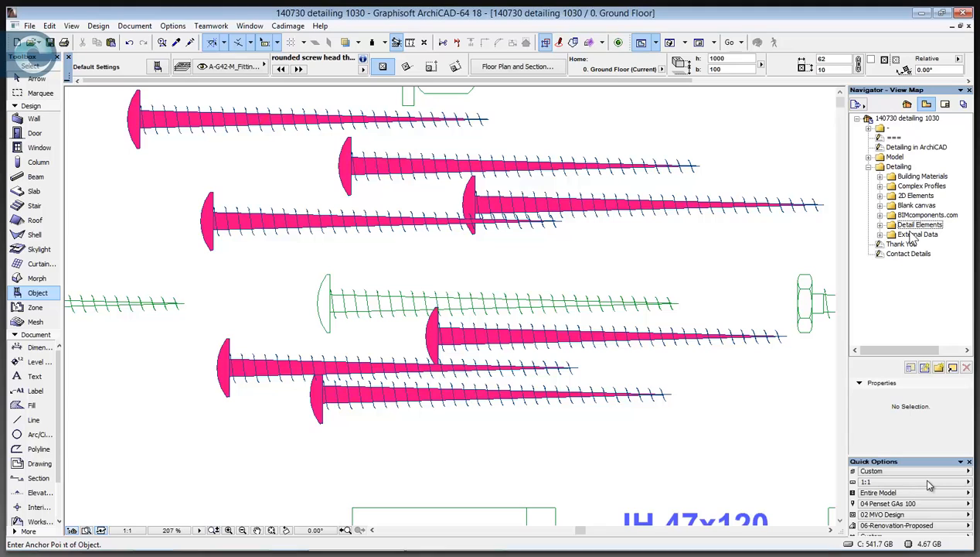
{"action": "double_click", "coordinate": [914, 235]}
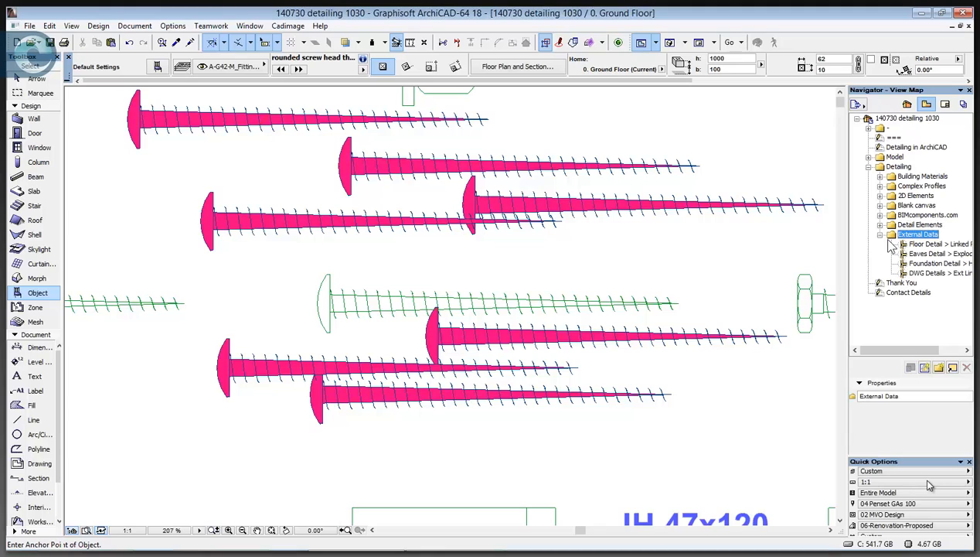
{"action": "double_click", "coordinate": [936, 244]}
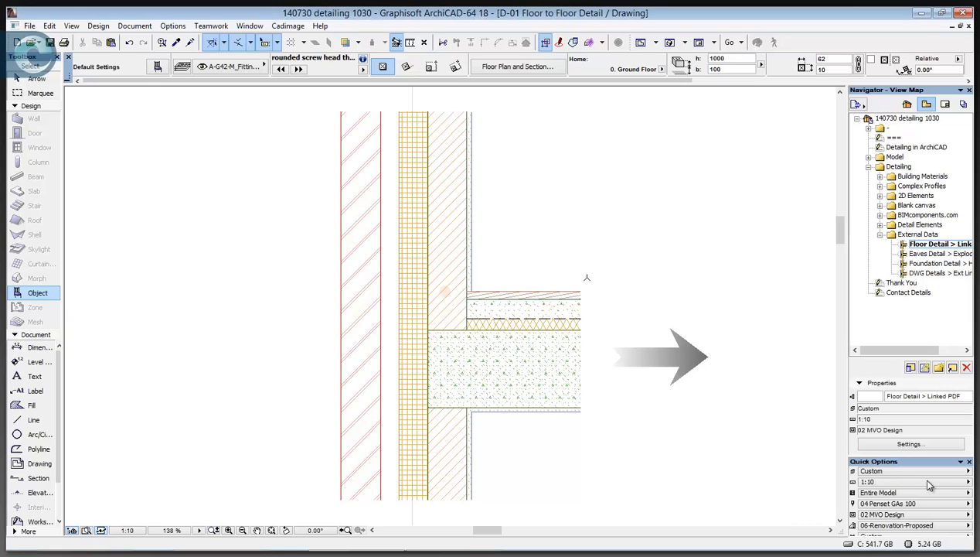
{"action": "scroll", "coordinate": [476, 292], "scroll_direction": "down", "scroll_amount": 5}
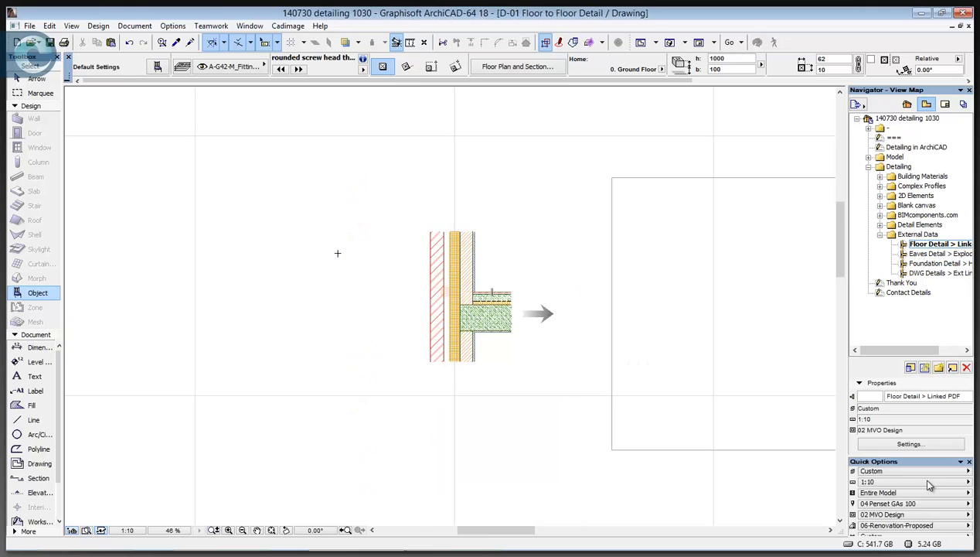
{"action": "middle_click_drag", "start_coordinate": [664, 275], "coordinate": [338, 253]}
{"action": "scroll", "coordinate": [385, 263], "scroll_direction": "up", "scroll_amount": 2}
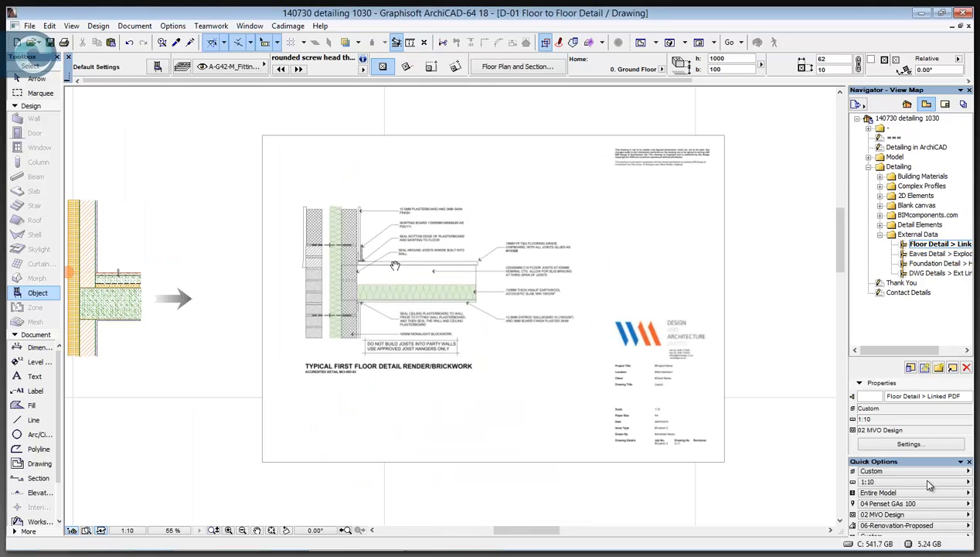
{"action": "middle_click_drag", "start_coordinate": [395, 265], "coordinate": [395, 262]}
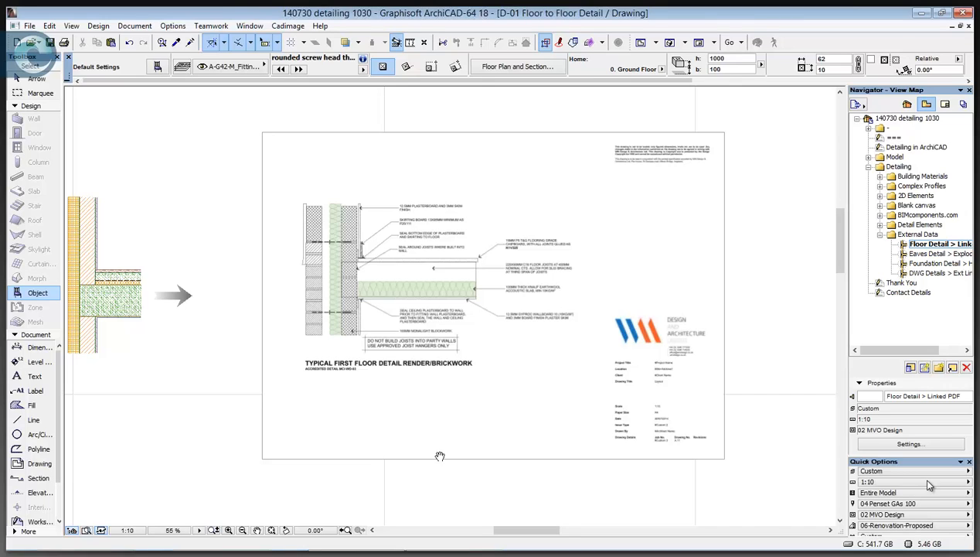
Step: Place wmd eaves detail.pdf from the gtw detailing folder as a drawing in the empty area above the first floor detail sheet
{"action": "middle_click_drag", "start_coordinate": [440, 456], "coordinate": [388, 484]}
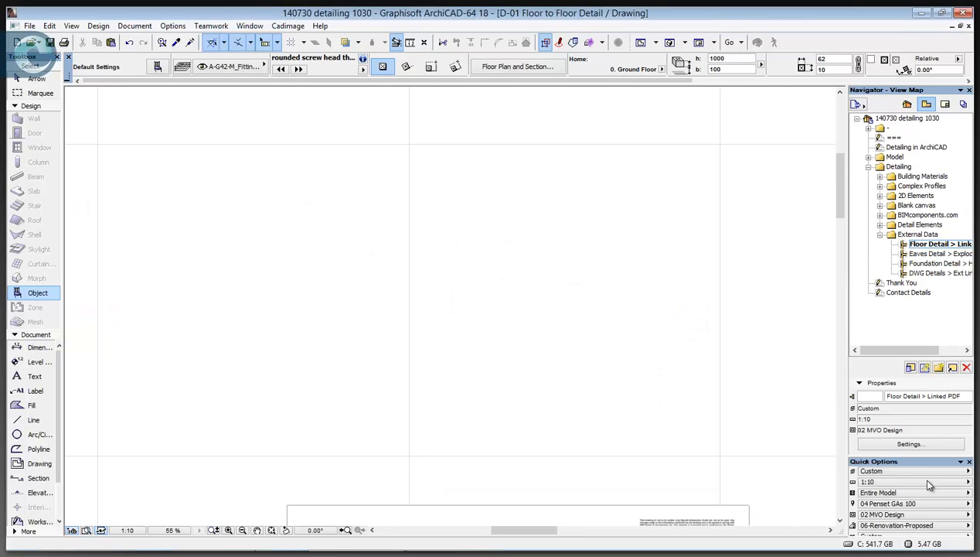
{"action": "left_click", "coordinate": [109, 544]}
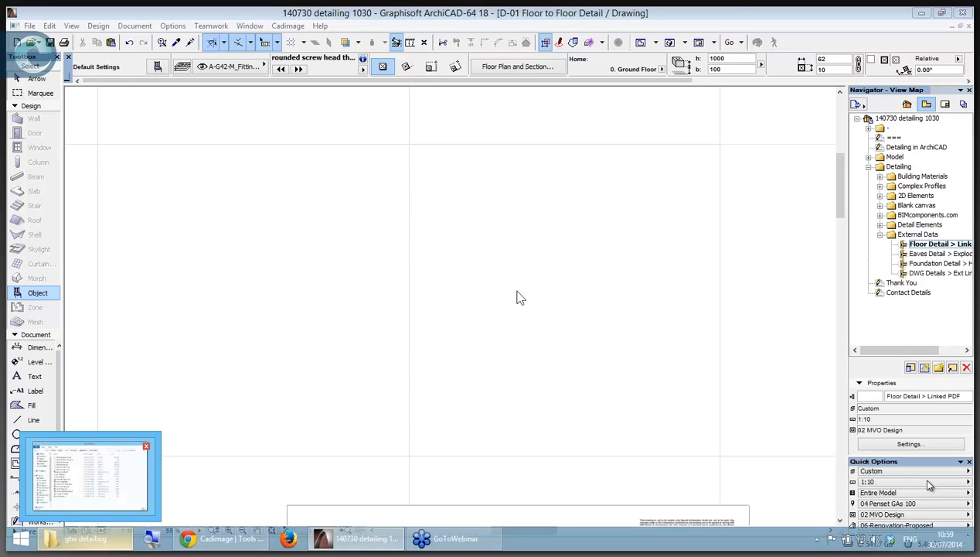
{"action": "left_click_drag", "start_coordinate": [495, 106], "coordinate": [645, 56]}
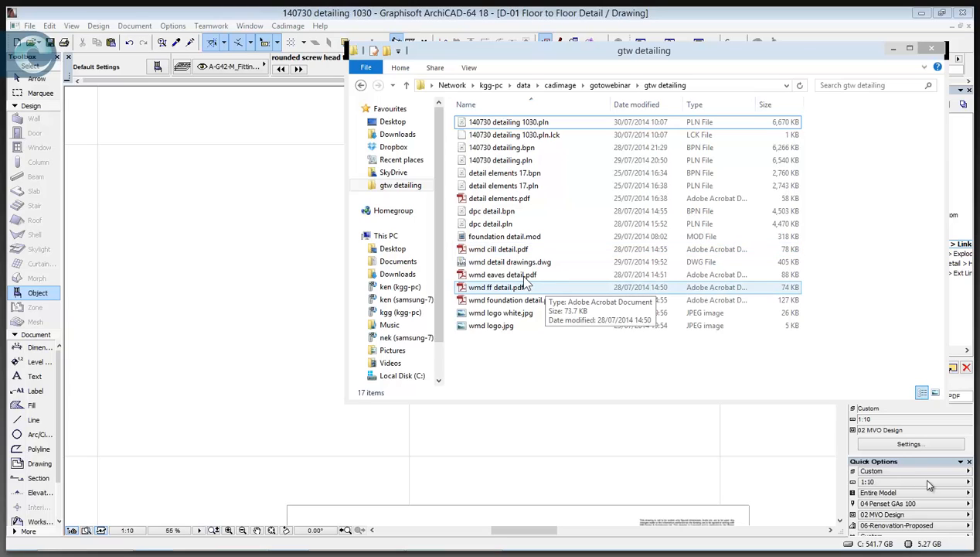
{"action": "mouse_move", "coordinate": [525, 284]}
{"action": "left_mouse_down"}
{"action": "mouse_move", "coordinate": [492, 275]}
{"action": "mouse_move", "coordinate": [482, 256]}
{"action": "mouse_move", "coordinate": [513, 286]}
{"action": "mouse_move", "coordinate": [384, 236]}
{"action": "mouse_move", "coordinate": [266, 223]}
{"action": "left_mouse_up"}
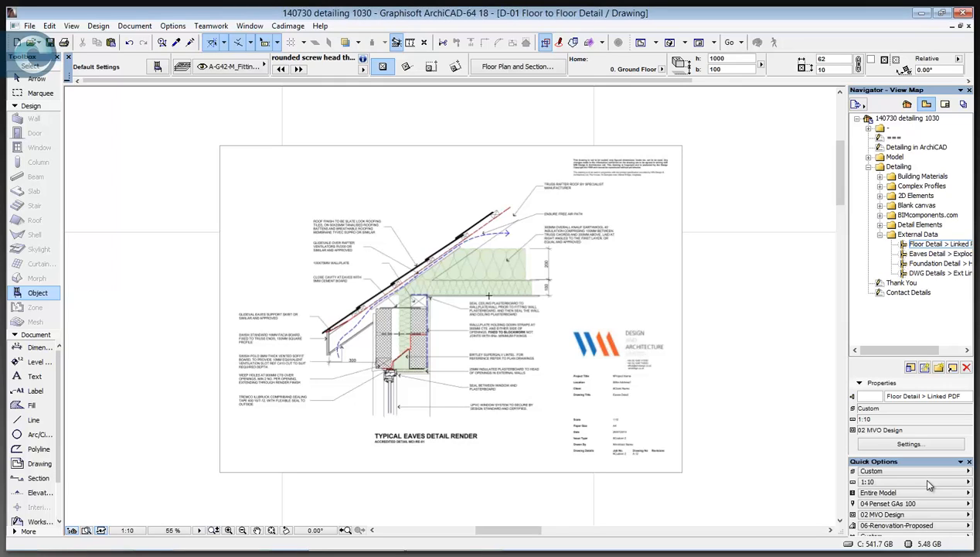
Step: Select the newly placed eaves detail drawing and review the commands available for it
{"action": "left_click", "coordinate": [48, 79]}
{"action": "left_click", "coordinate": [246, 190]}
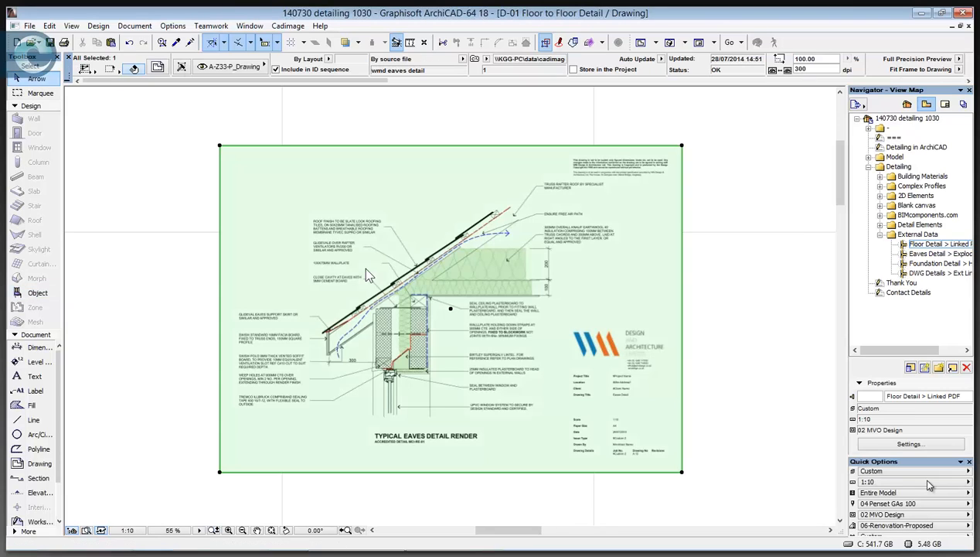
{"action": "right_click", "coordinate": [363, 266]}
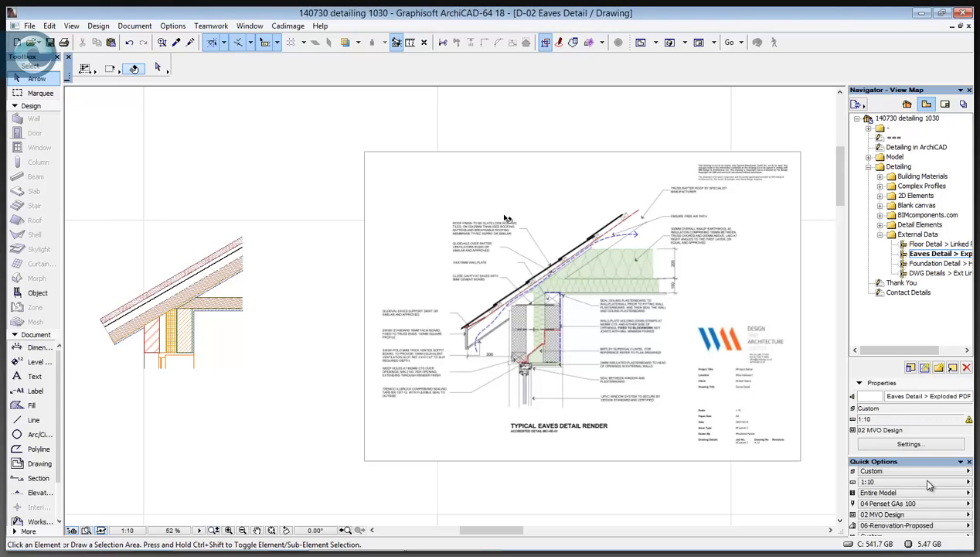
Step: Explode the eaves detail drawing into the current view without keeping the original, using the drawing's layer, and check a title block text
{"action": "right_click", "coordinate": [592, 365]}
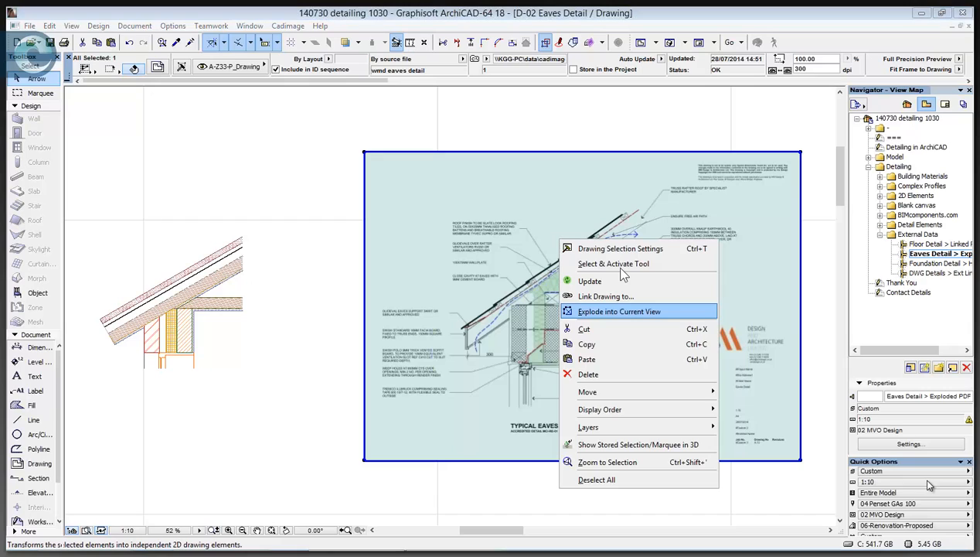
{"action": "left_click", "coordinate": [653, 311]}
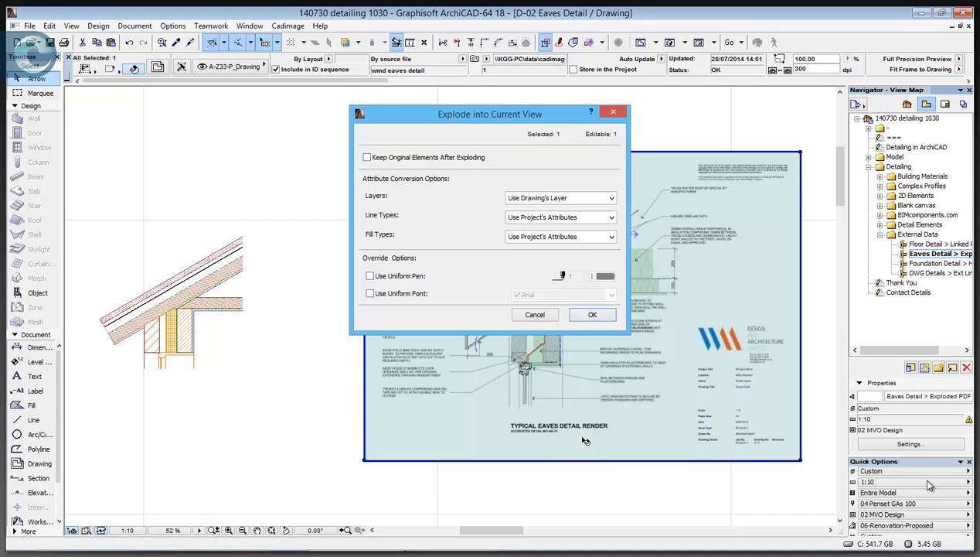
{"action": "key", "text": "Return"}
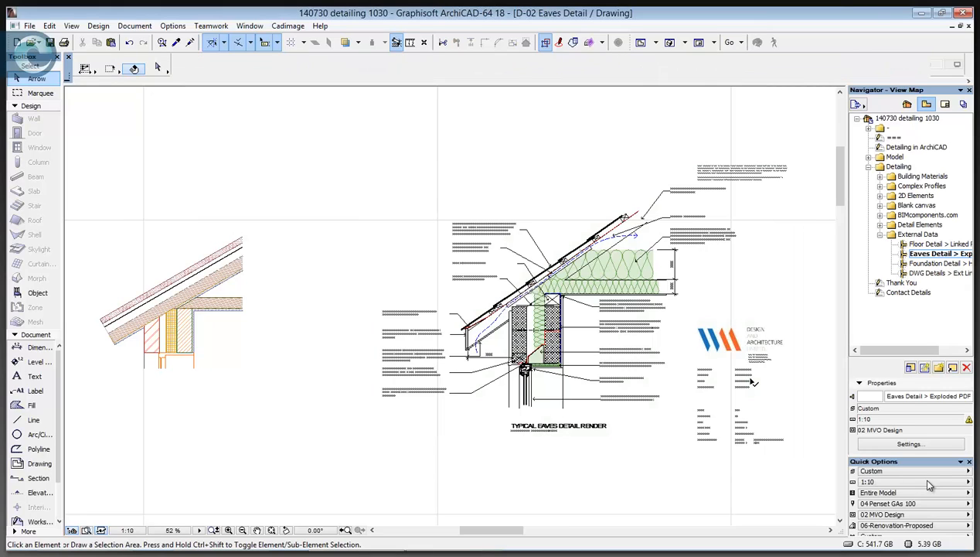
{"action": "left_click", "coordinate": [705, 370]}
{"action": "left_click", "coordinate": [744, 370]}
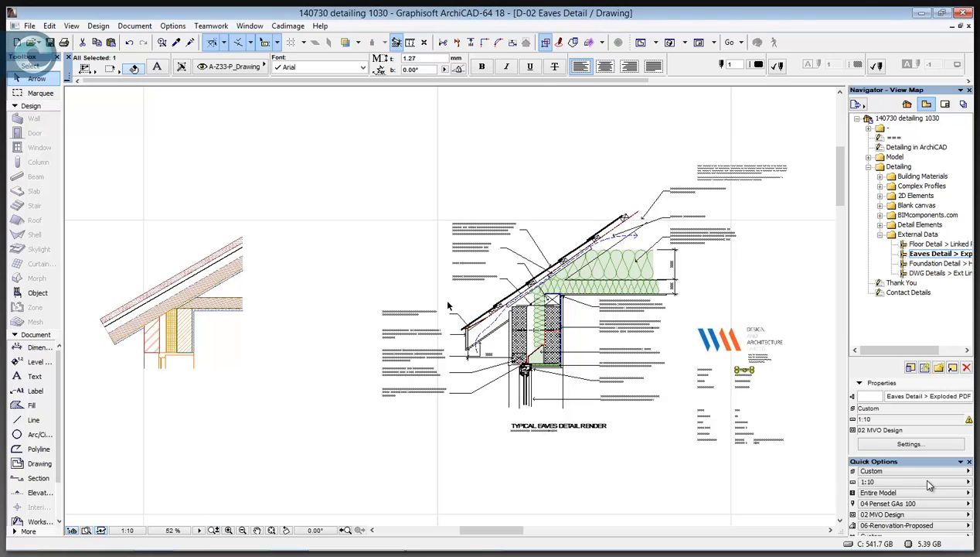
{"action": "key", "text": "Escape"}
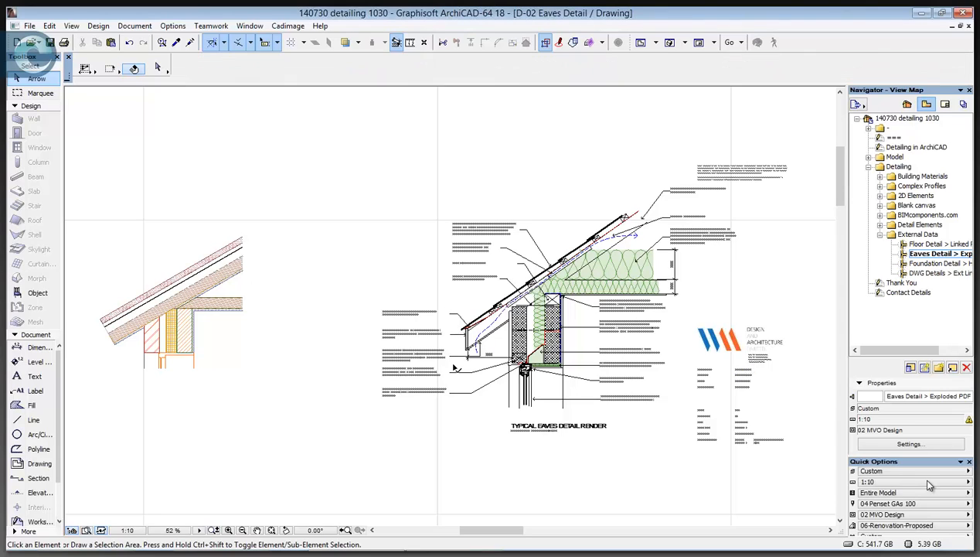
Step: Try copying the gutter and fascia linework of the exploded detail onto the eaves of the section, and undo the copy
{"action": "left_click", "coordinate": [453, 366]}
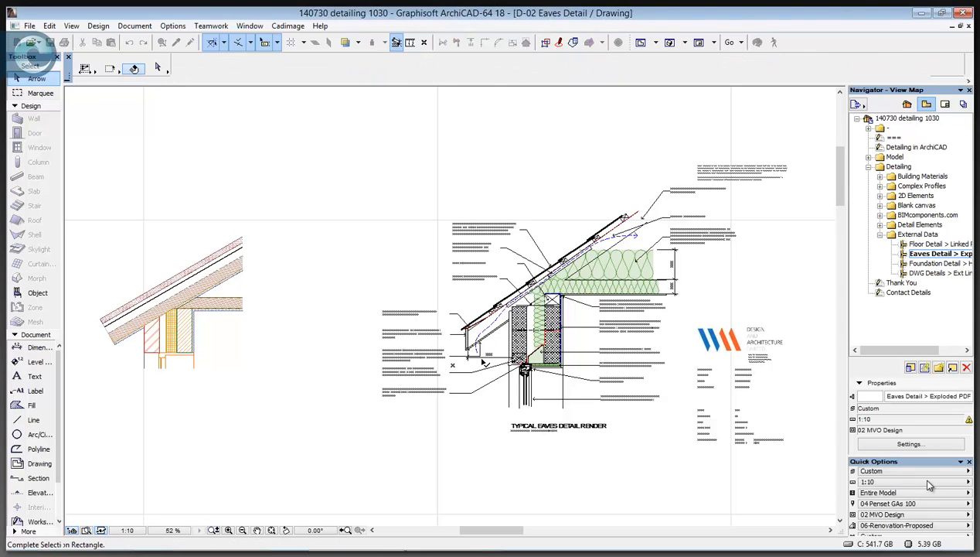
{"action": "left_click", "coordinate": [495, 326]}
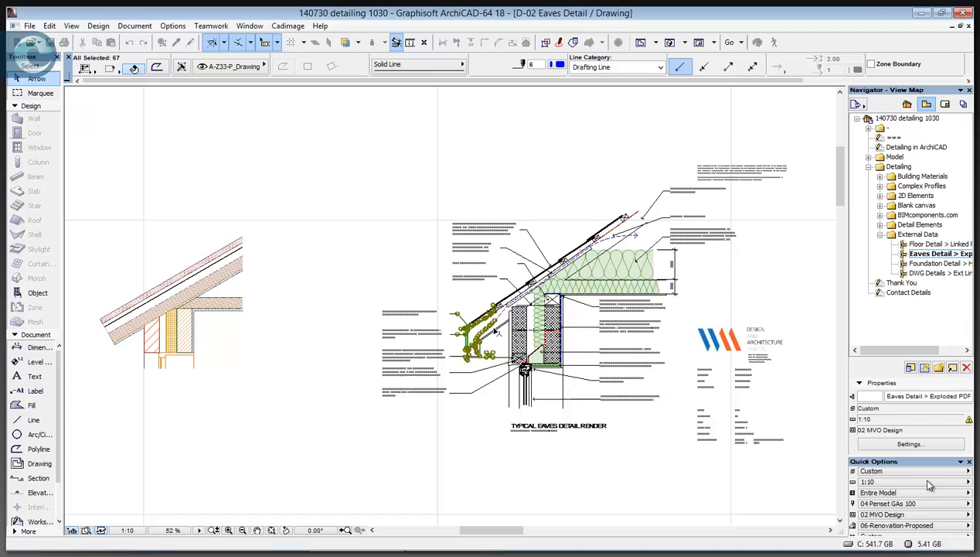
{"action": "key", "text": "ctrl+shift+d"}
{"action": "left_click", "coordinate": [477, 427]}
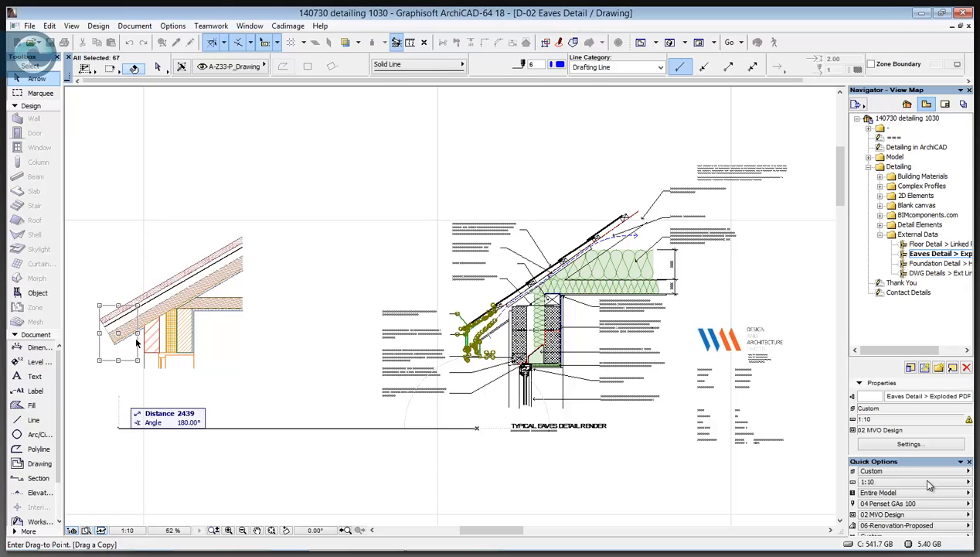
{"action": "left_click", "coordinate": [137, 341]}
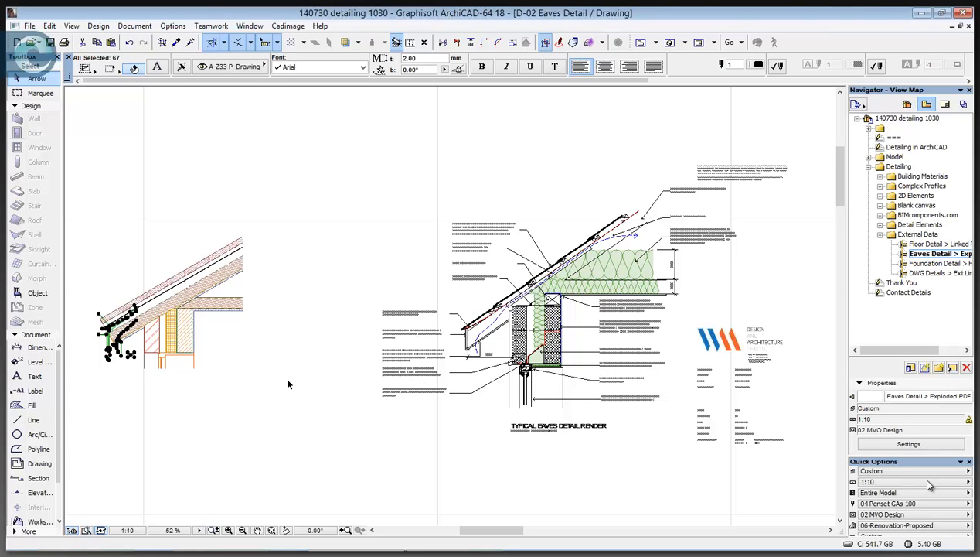
{"action": "key", "text": "ctrl+z"}
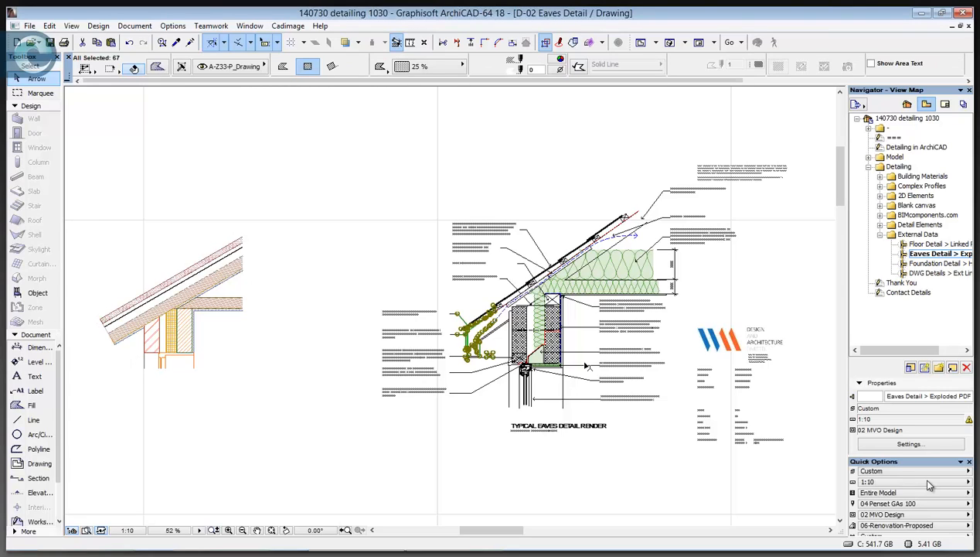
Step: Open the Foundation Detail view from the External Data folder and examine the hotlinked detail's earth, block and brick fills and its notes
{"action": "double_click", "coordinate": [952, 265]}
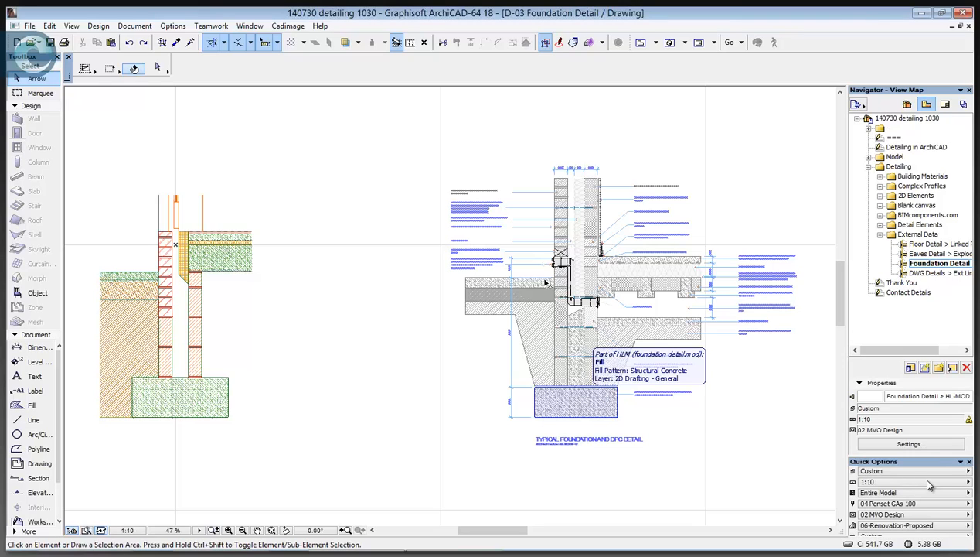
{"action": "left_click", "coordinate": [522, 298]}
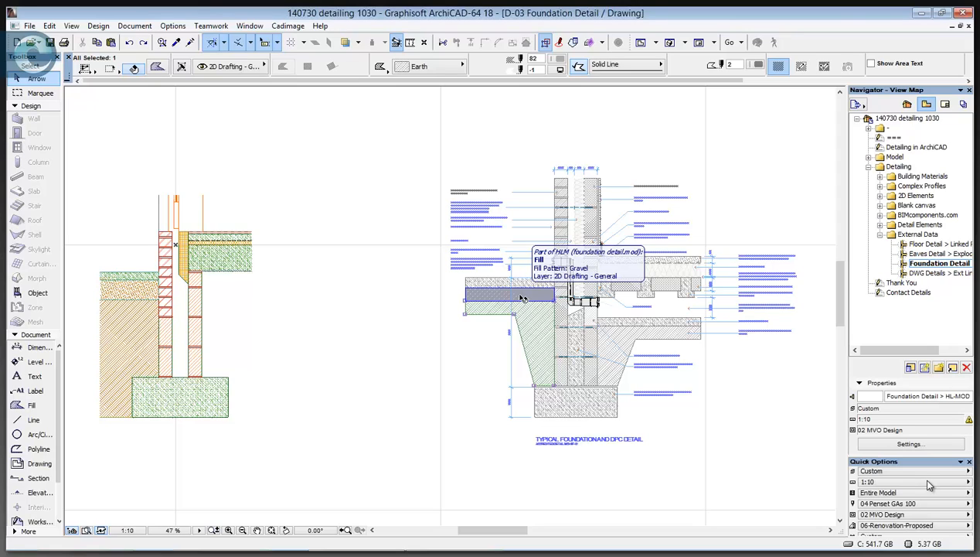
{"action": "left_click", "coordinate": [599, 210]}
{"action": "left_click", "coordinate": [599, 202]}
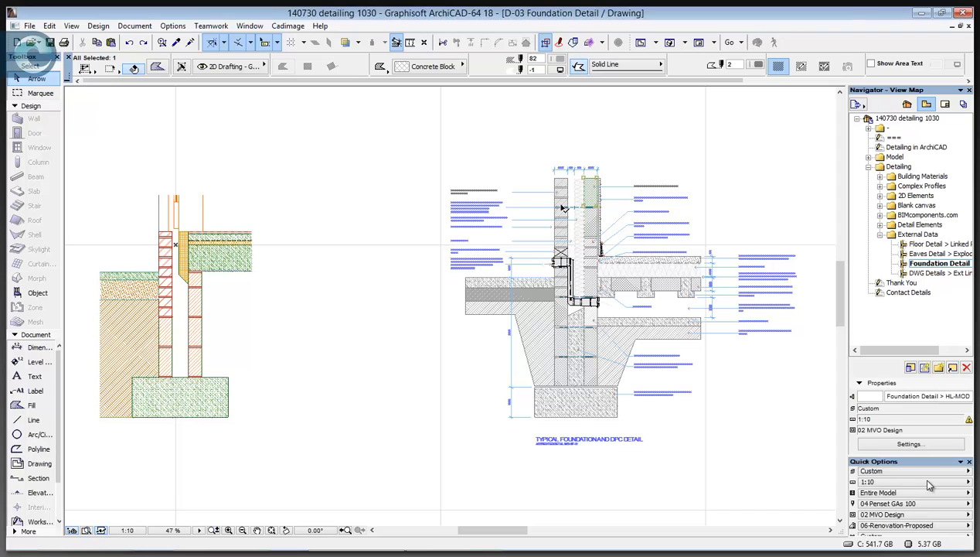
{"action": "left_click", "coordinate": [565, 202]}
{"action": "left_click", "coordinate": [565, 202]}
{"action": "scroll", "coordinate": [566, 202], "scroll_direction": "up", "scroll_amount": 6}
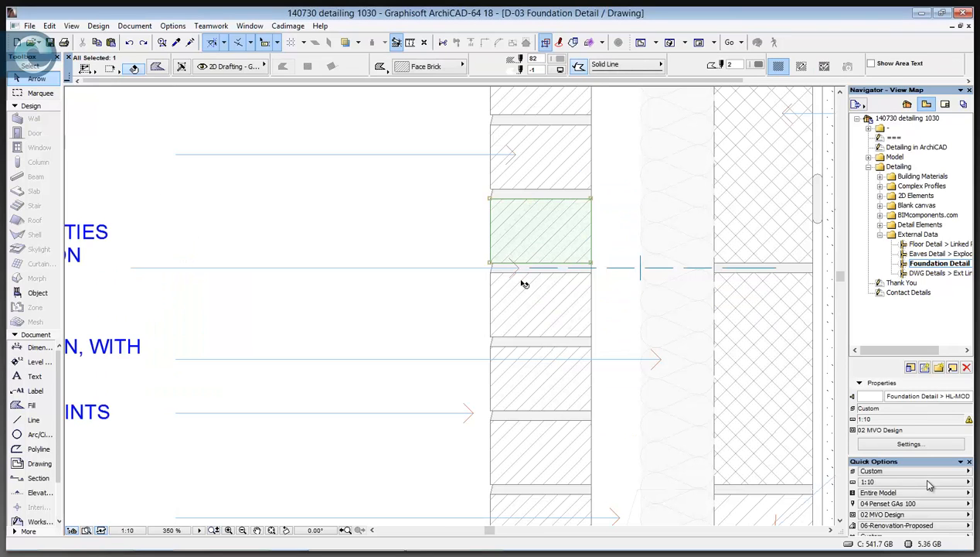
{"action": "scroll", "coordinate": [522, 280], "scroll_direction": "down", "scroll_amount": 2}
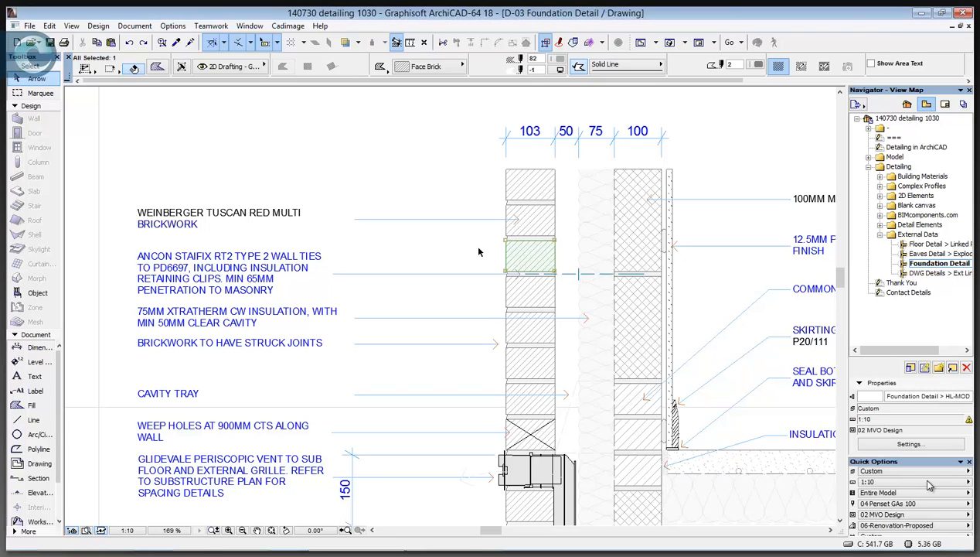
{"action": "key", "text": "Escape"}
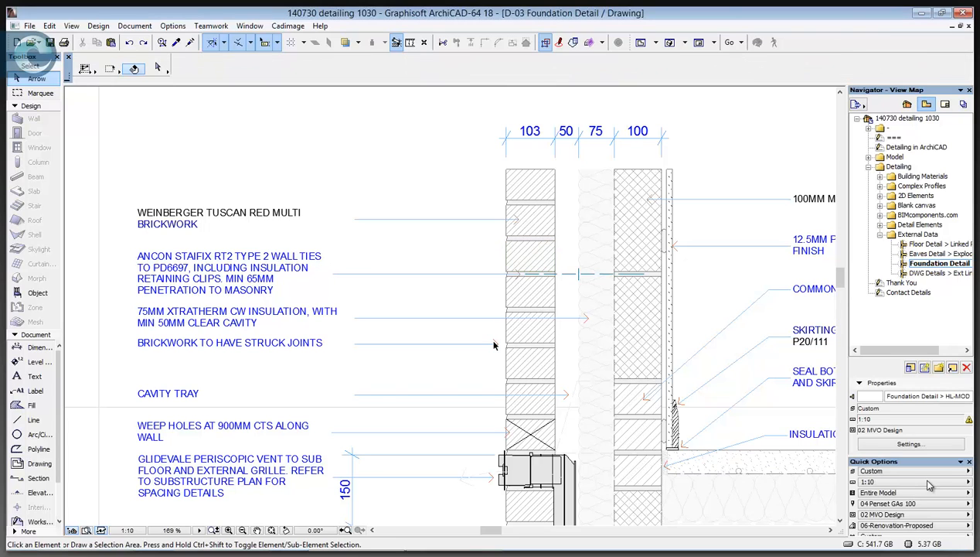
{"action": "scroll", "coordinate": [494, 345], "scroll_direction": "down", "scroll_amount": 2}
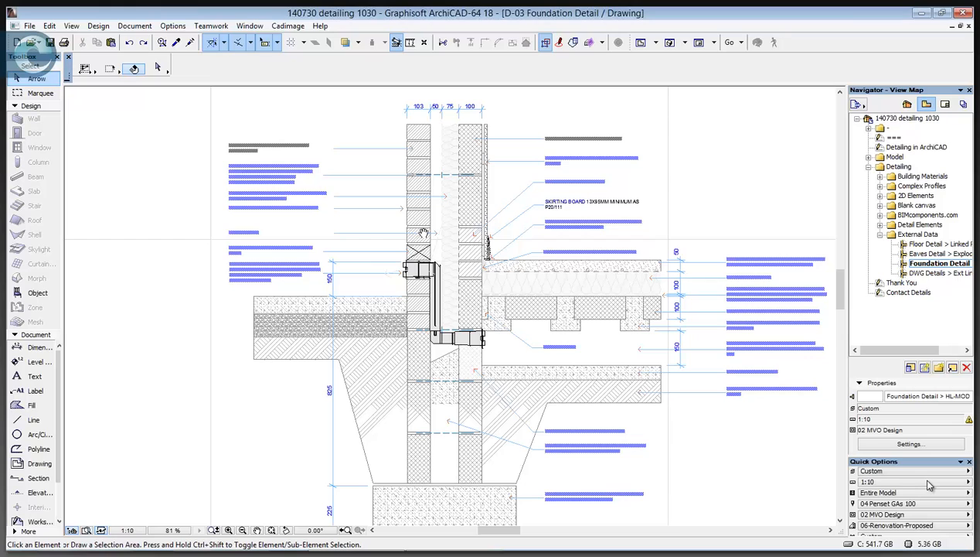
{"action": "middle_click_drag", "start_coordinate": [495, 276], "coordinate": [494, 255]}
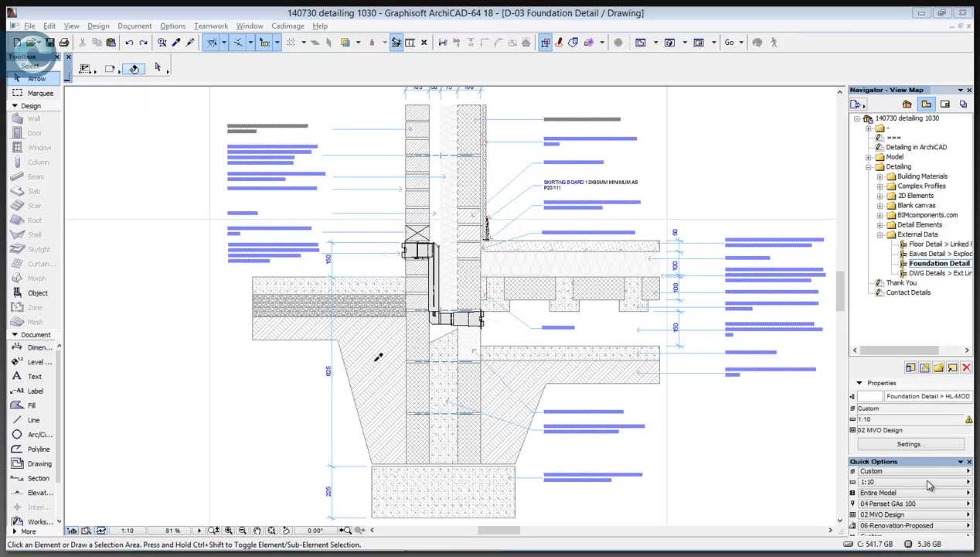
Step: Switch to File Explorer and locate foundation detail.mod in the gtw detailing folder
{"action": "key", "text": "alt+Tab"}
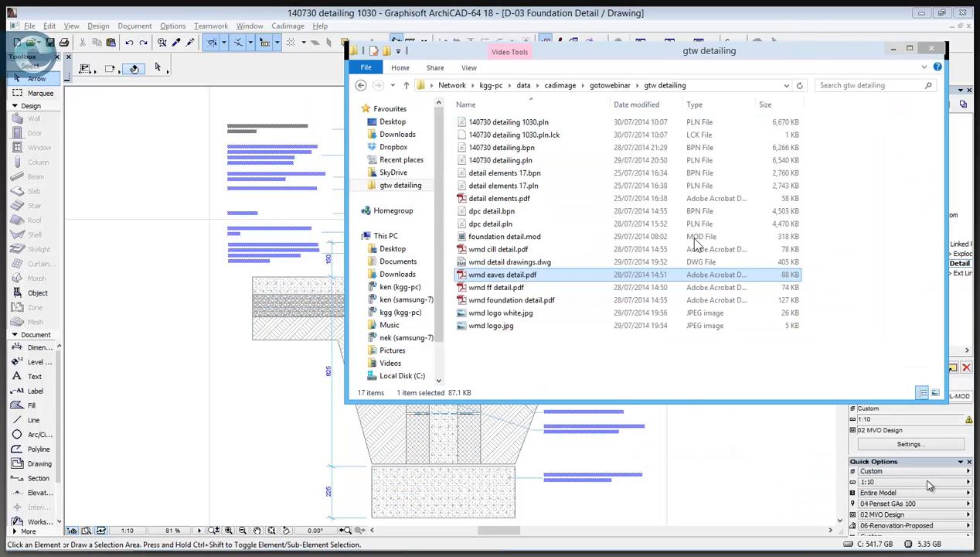
{"action": "left_click", "coordinate": [694, 238]}
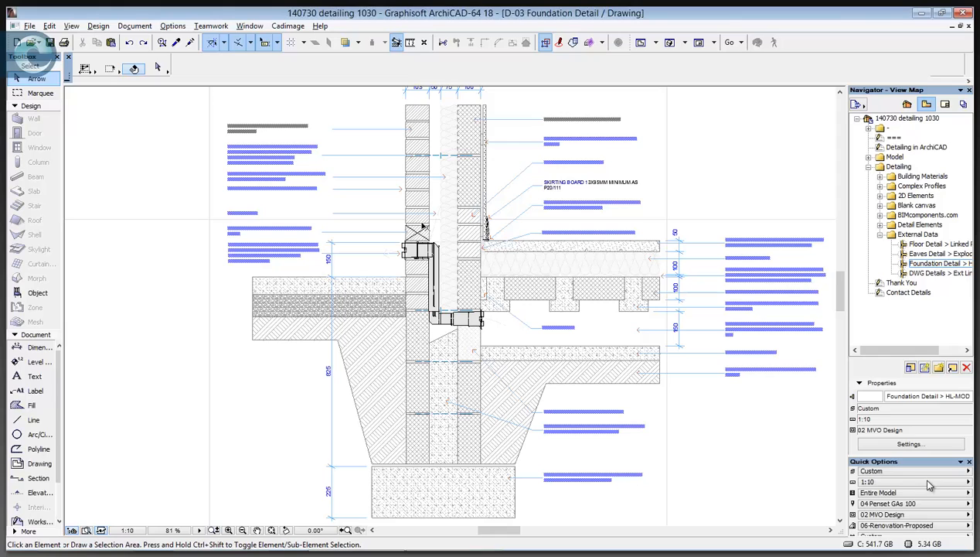
Step: Relink the foundation detail module's missing hotlink source to the module file foundation detail.mod in the gtw detailing folder
{"action": "left_click", "coordinate": [425, 230]}
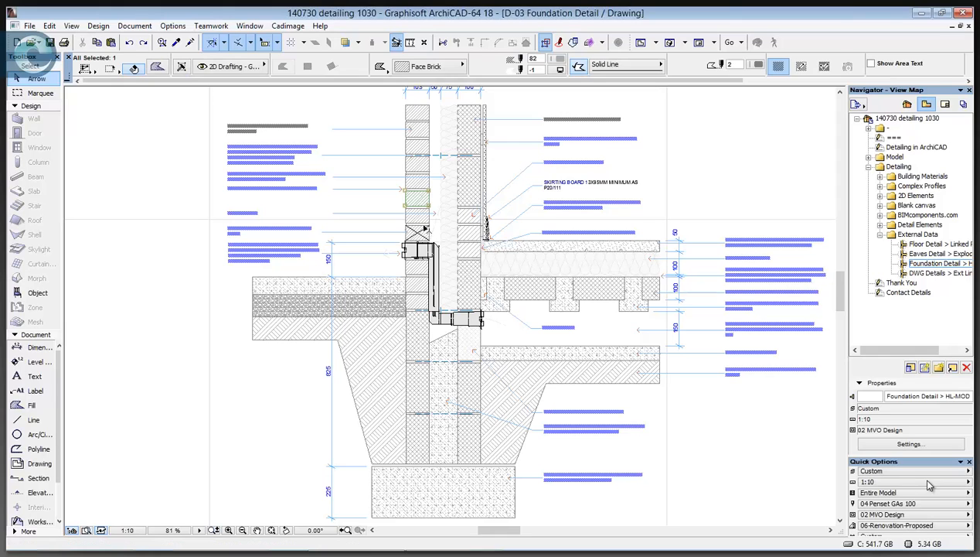
{"action": "key", "text": "ctrl+a"}
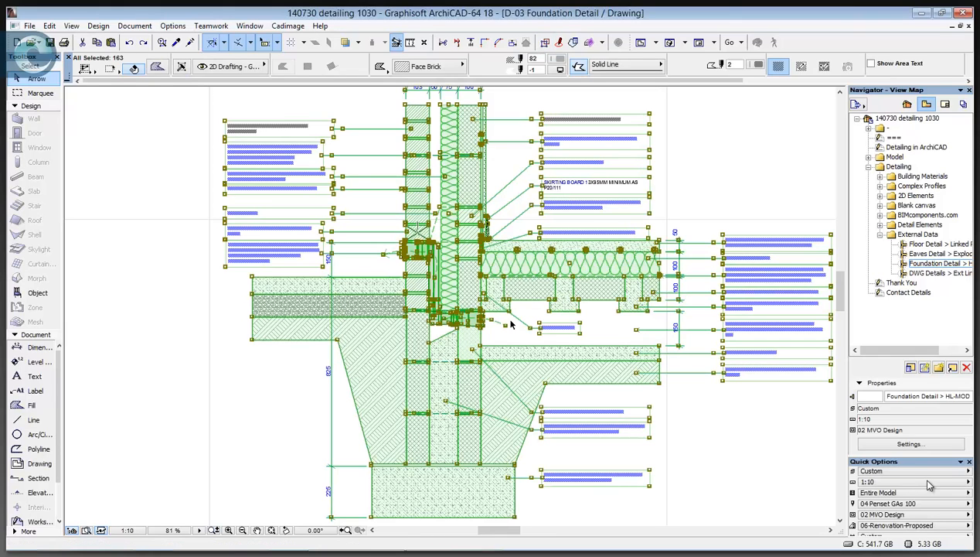
{"action": "right_click", "coordinate": [534, 353]}
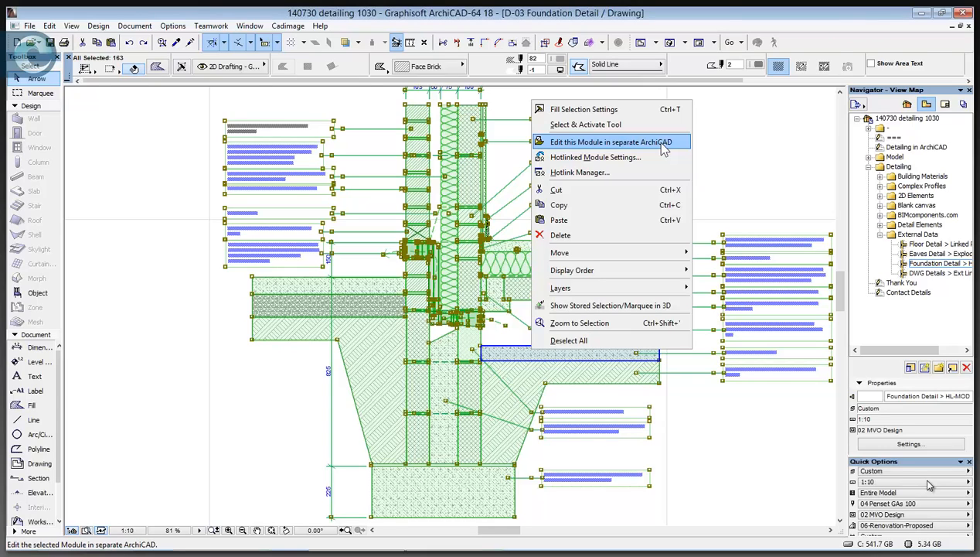
{"action": "left_click", "coordinate": [619, 172]}
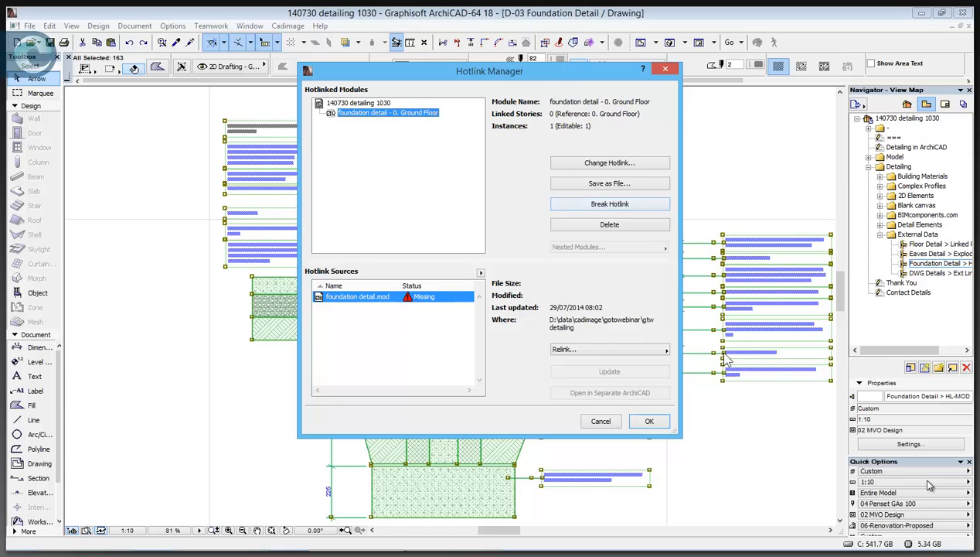
{"action": "left_click", "coordinate": [610, 349]}
{"action": "left_click", "coordinate": [704, 347]}
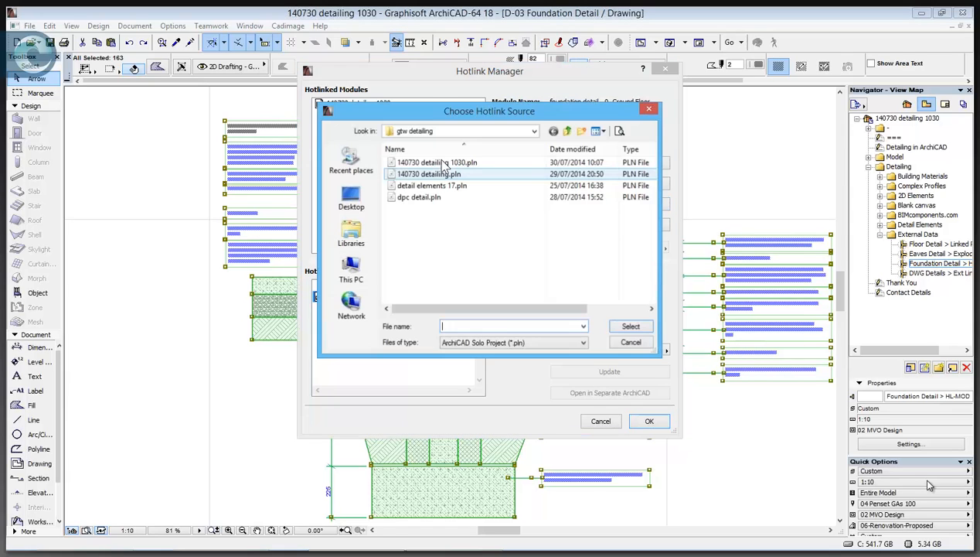
{"action": "left_click", "coordinate": [498, 347]}
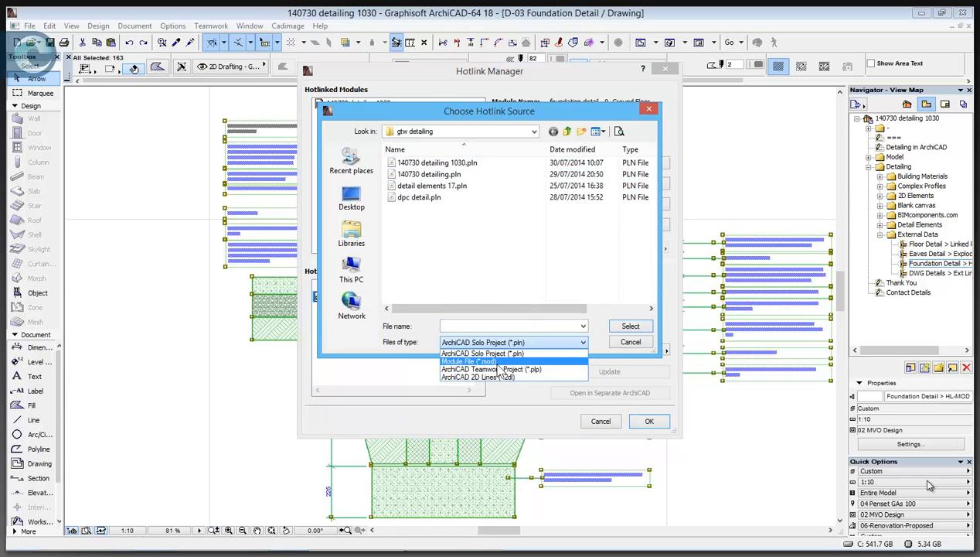
{"action": "left_click", "coordinate": [497, 368]}
{"action": "left_click", "coordinate": [433, 162]}
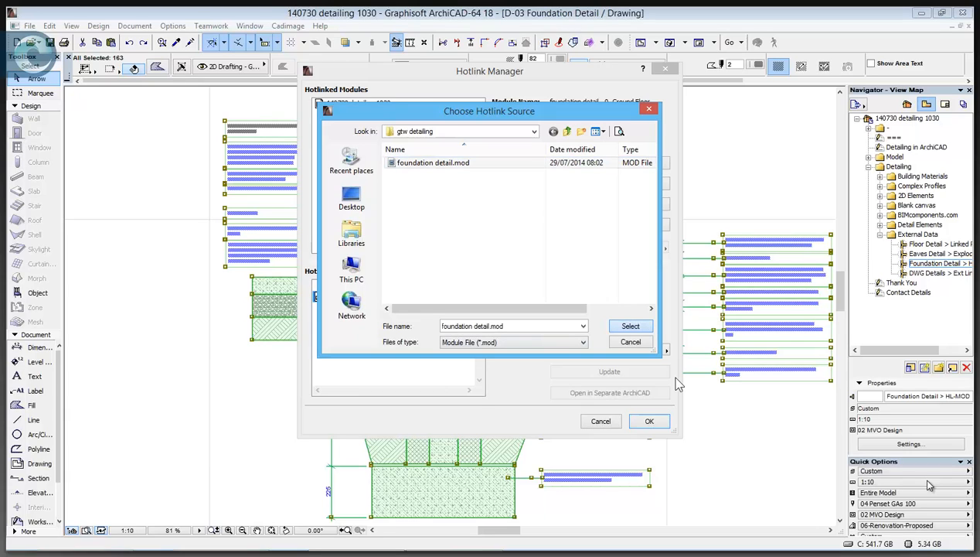
{"action": "key", "text": "Return"}
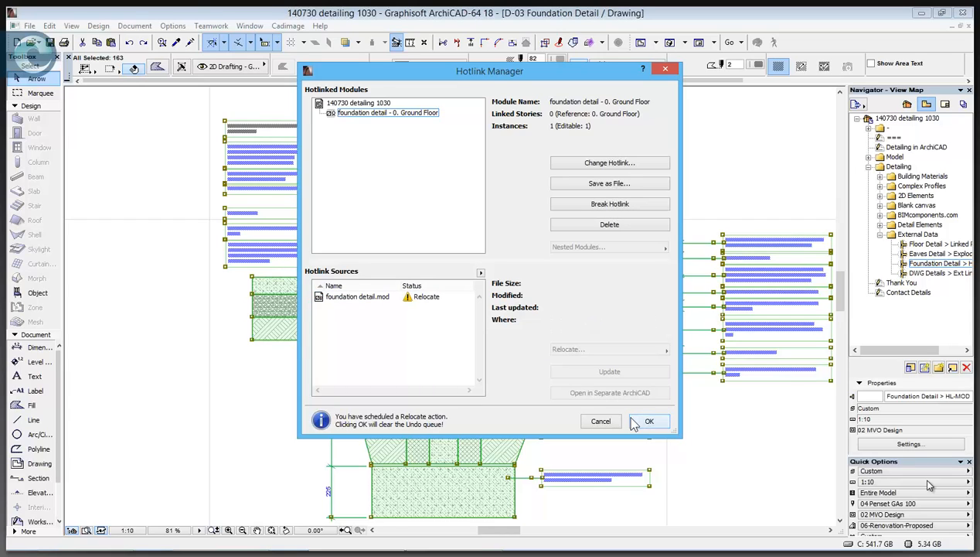
{"action": "left_click", "coordinate": [634, 423]}
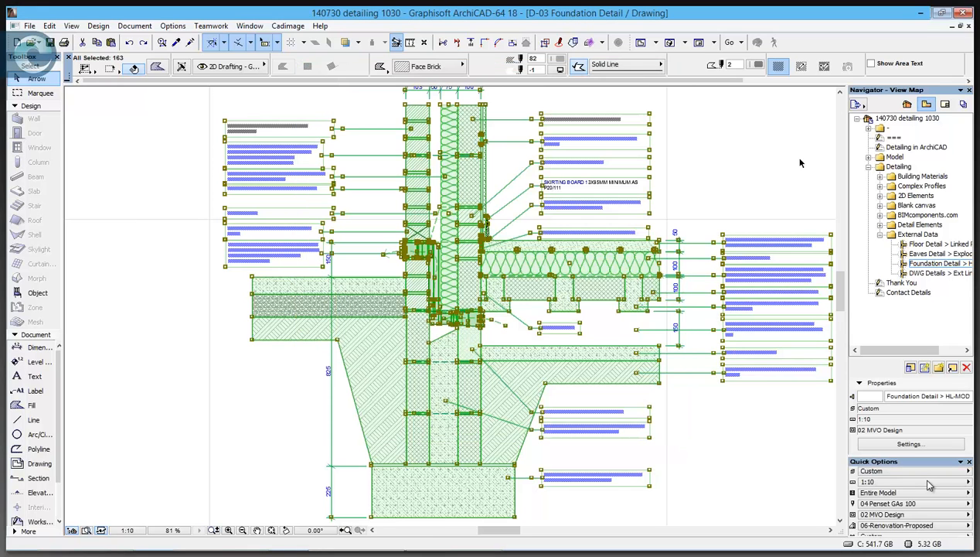
Step: Open the DWG Details > Ext Link view and review the linked wmd detail drawings' source file path and embedded layers
{"action": "left_click", "coordinate": [964, 276]}
{"action": "double_click", "coordinate": [954, 277]}
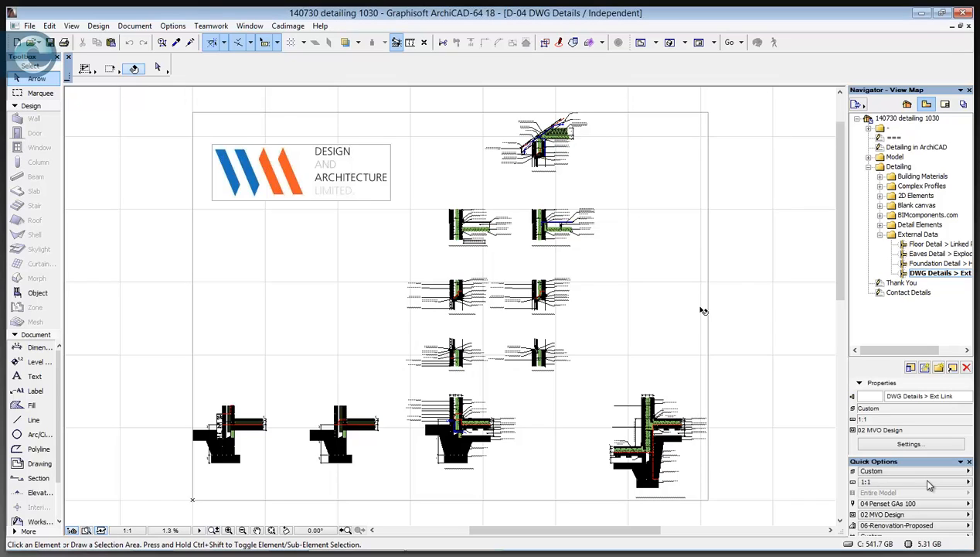
{"action": "left_click", "coordinate": [283, 114]}
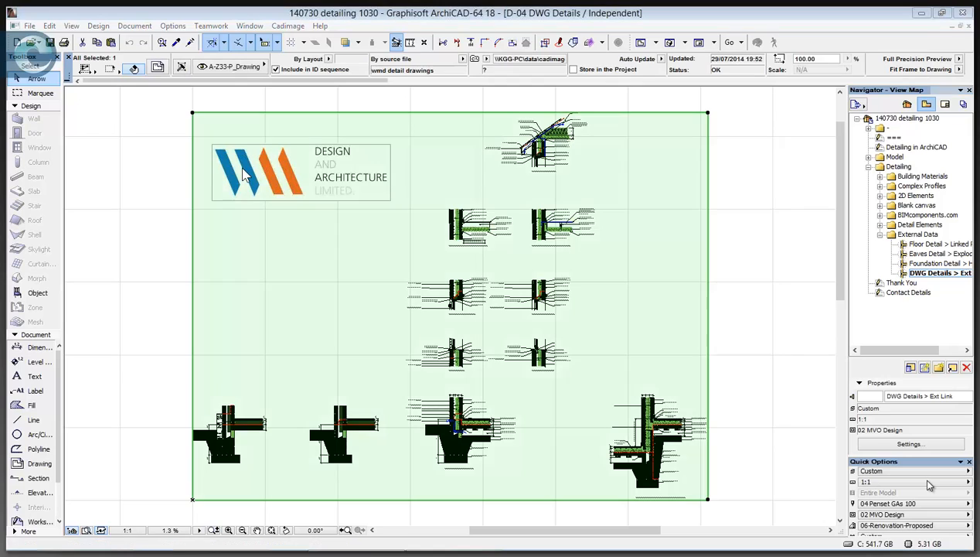
{"action": "double_click", "coordinate": [378, 149]}
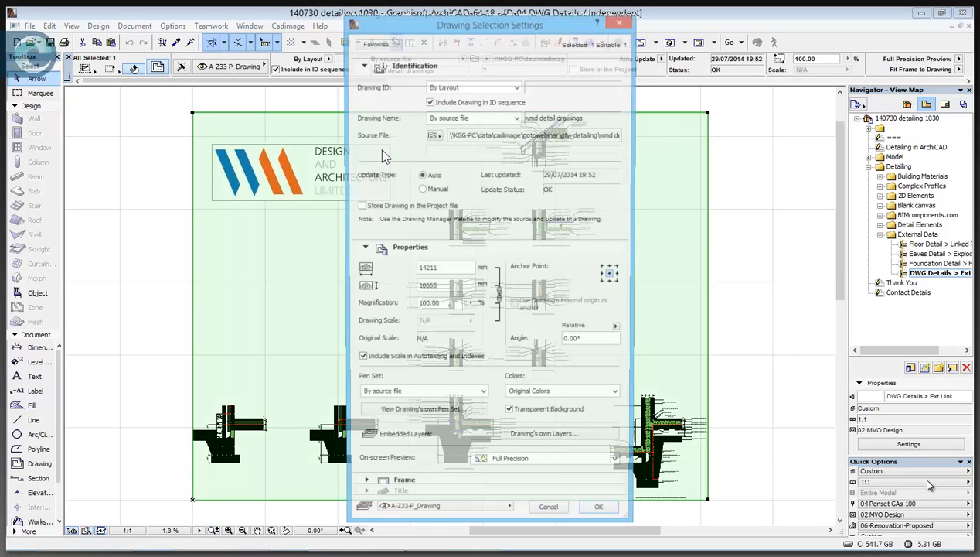
{"action": "left_click_drag", "start_coordinate": [581, 135], "coordinate": [628, 147]}
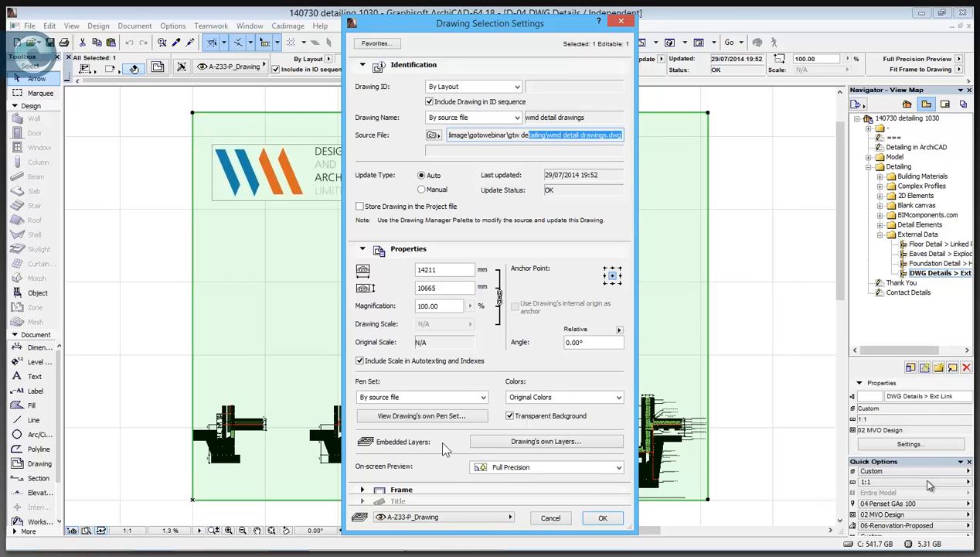
{"action": "left_click", "coordinate": [579, 446]}
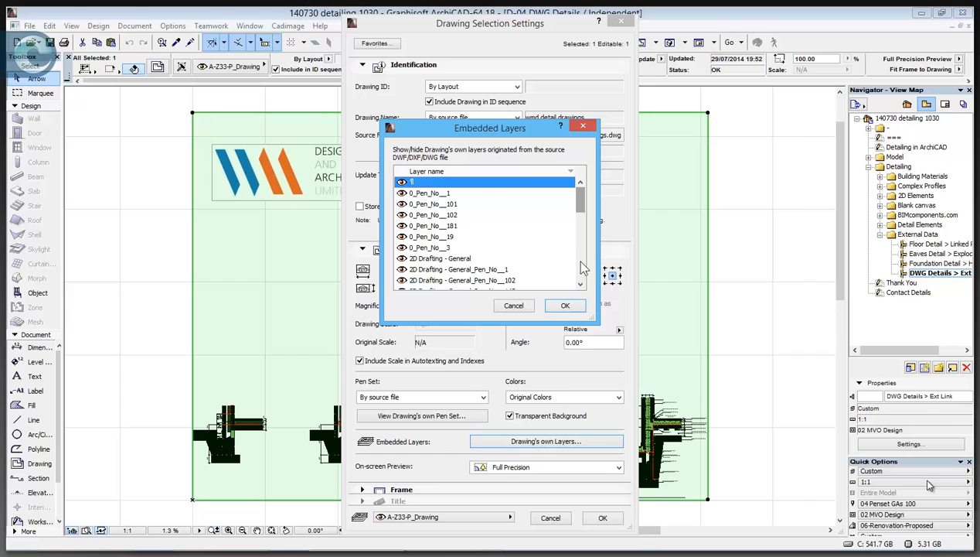
{"action": "scroll", "coordinate": [581, 263], "scroll_direction": "down", "scroll_amount": 7}
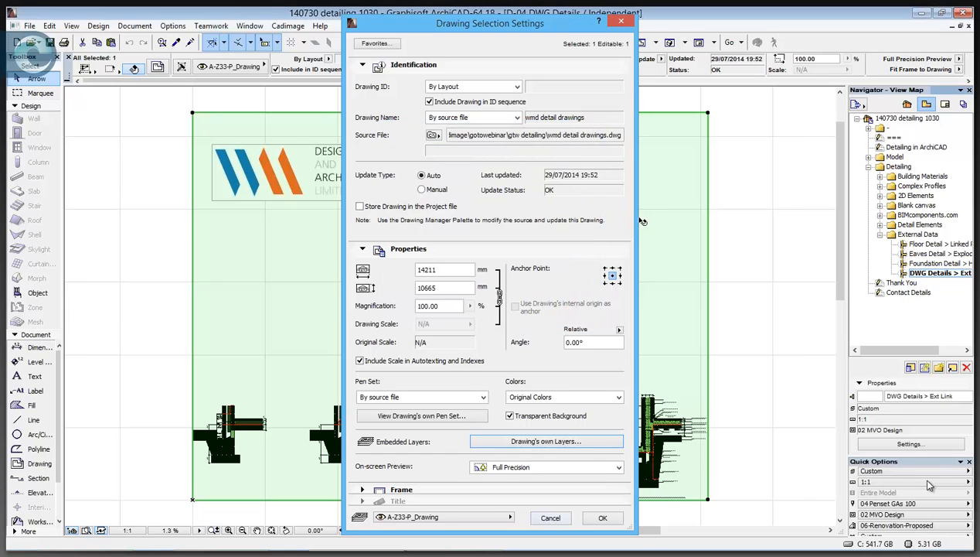
Step: Close the drawing settings without changes and crop the linked wmd detail drawings' frame to the two first floor details in the second row
{"action": "left_click", "coordinate": [558, 518]}
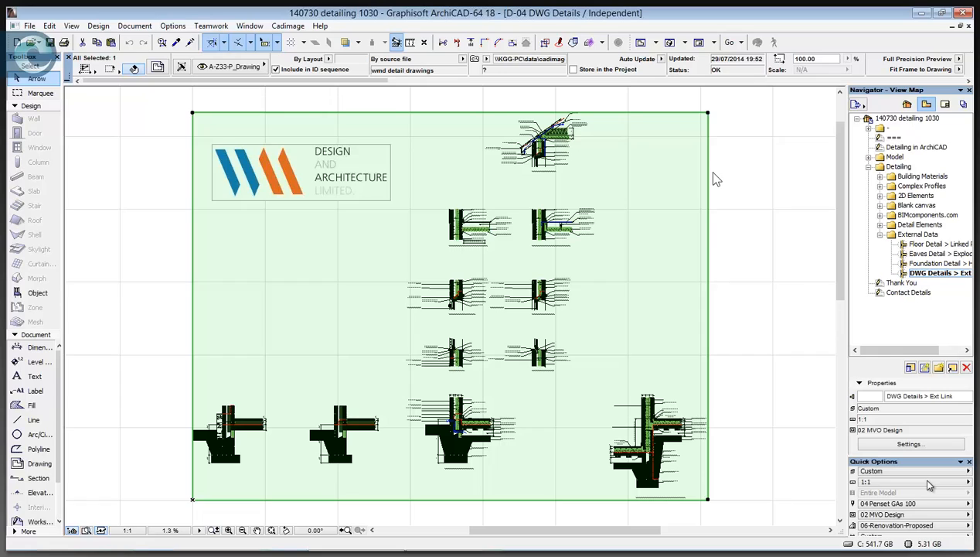
{"action": "left_click", "coordinate": [619, 113]}
{"action": "left_click", "coordinate": [492, 430]}
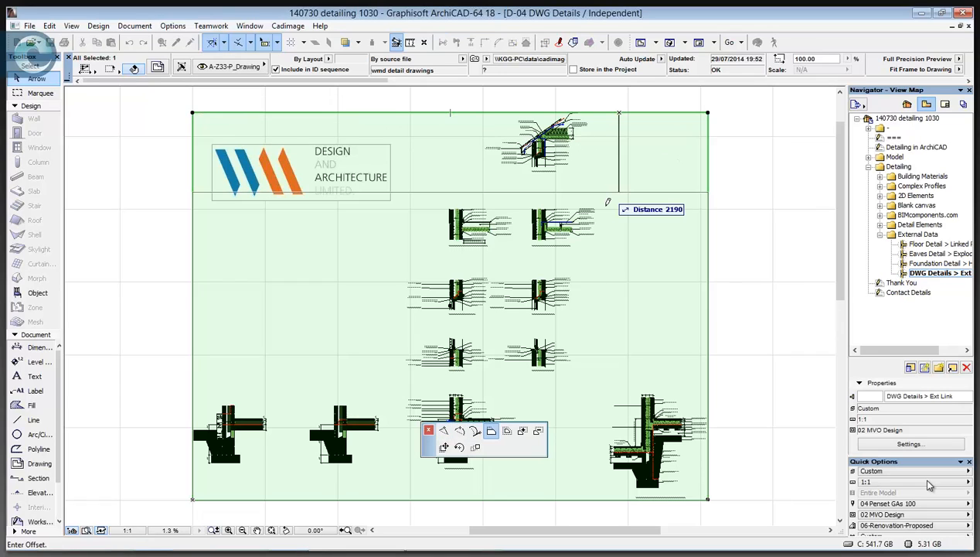
{"action": "left_click", "coordinate": [564, 285]}
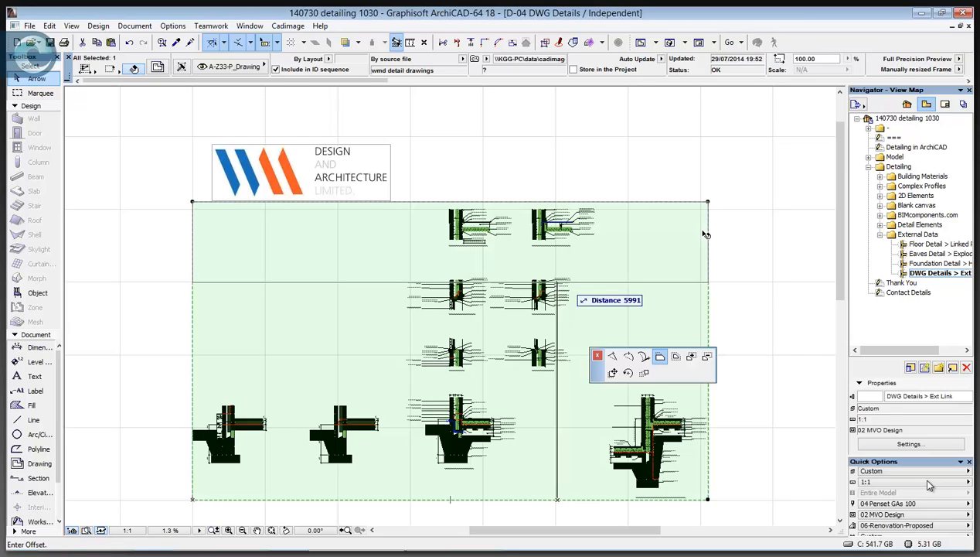
{"action": "left_click", "coordinate": [706, 234]}
{"action": "left_click", "coordinate": [609, 215]}
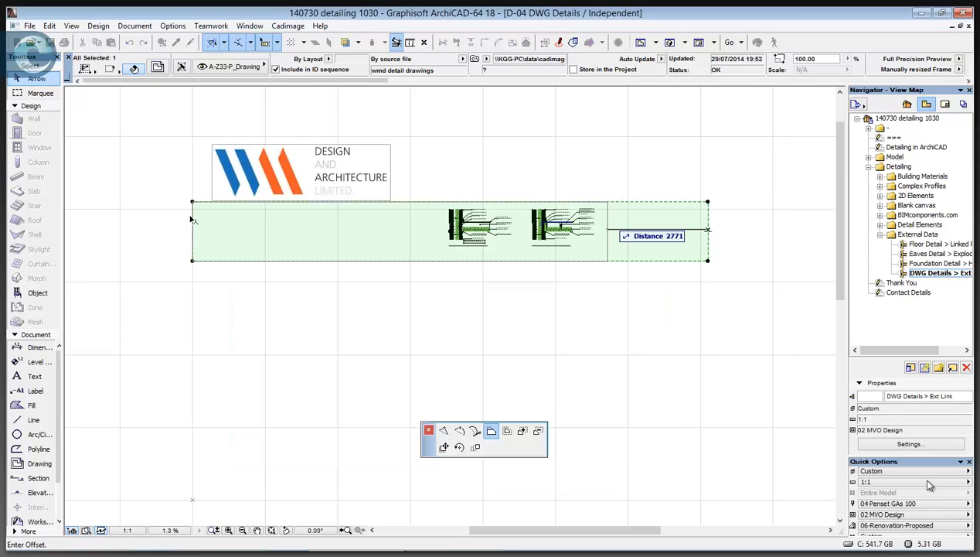
{"action": "left_click", "coordinate": [193, 220]}
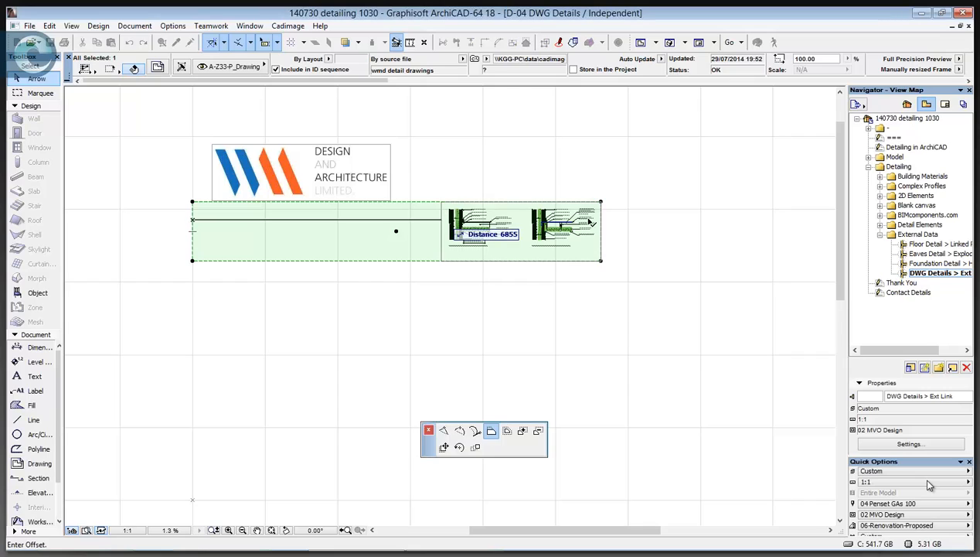
{"action": "left_click", "coordinate": [441, 221]}
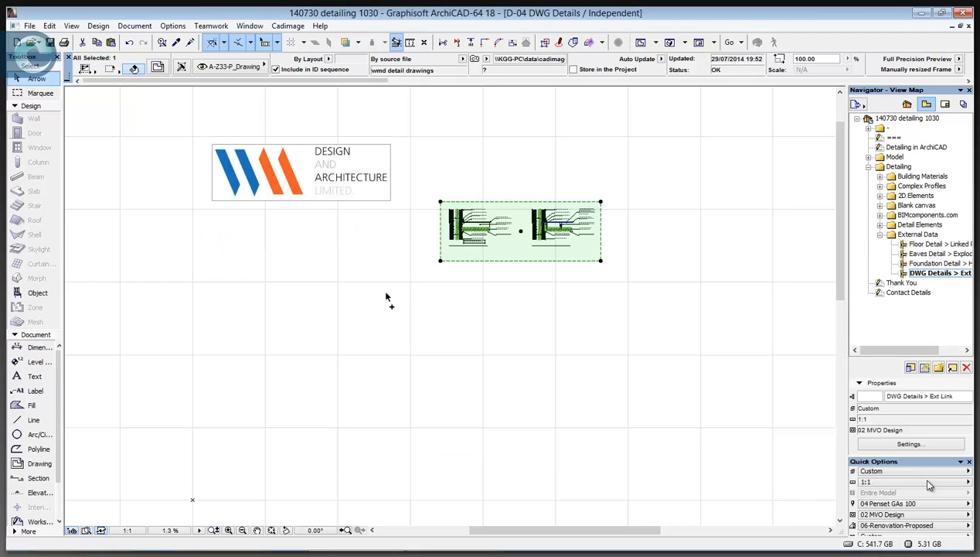
Step: Place a copy of the cropped first floor details drawing to the left of the original, beneath the logo
{"action": "key", "text": "ctrl+shift+d"}
{"action": "left_click", "coordinate": [552, 284]}
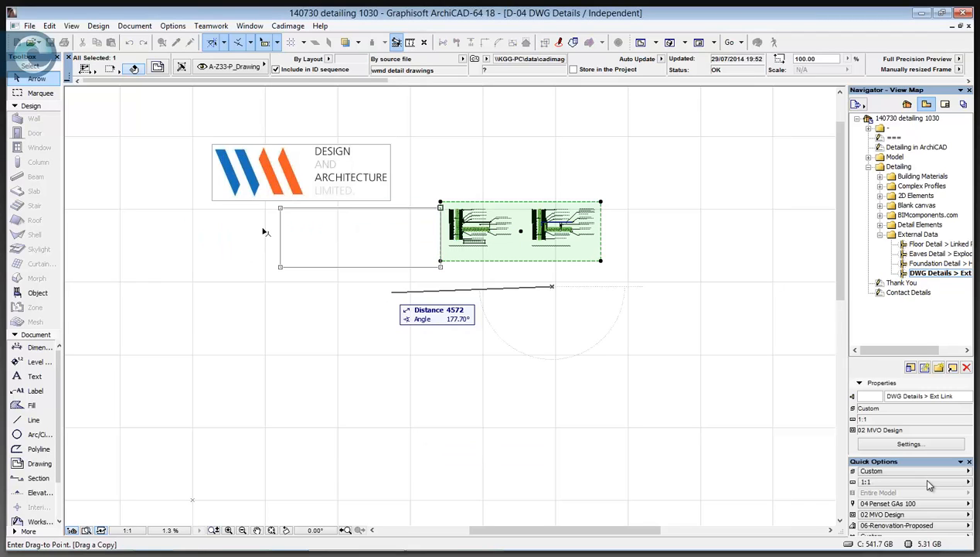
{"action": "left_click", "coordinate": [370, 286]}
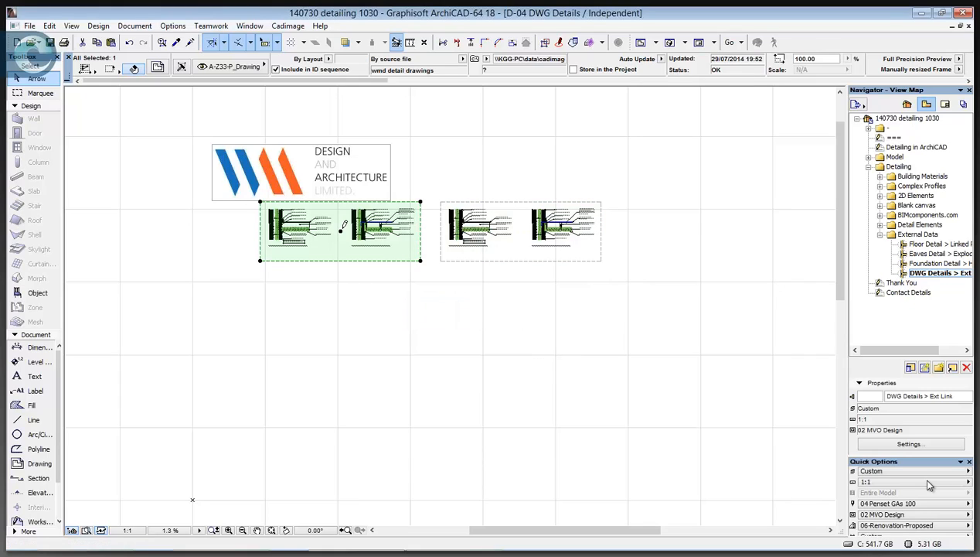
Step: Crop the copied drawing to its right-hand detail and the original drawing to its left-hand detail
{"action": "left_click", "coordinate": [343, 228]}
{"action": "left_click", "coordinate": [377, 226]}
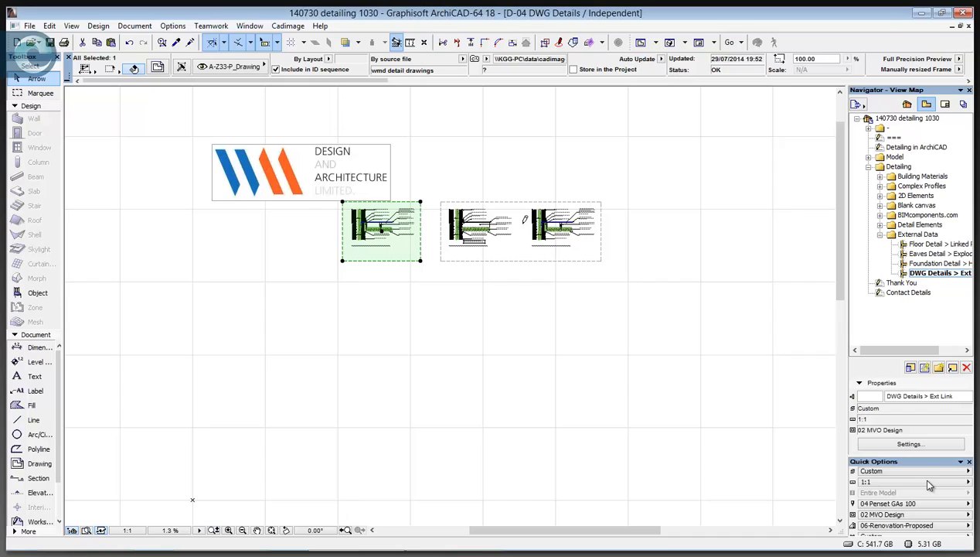
{"action": "left_click", "coordinate": [601, 226]}
{"action": "left_click", "coordinate": [601, 227]}
{"action": "key", "text": "Escape"}
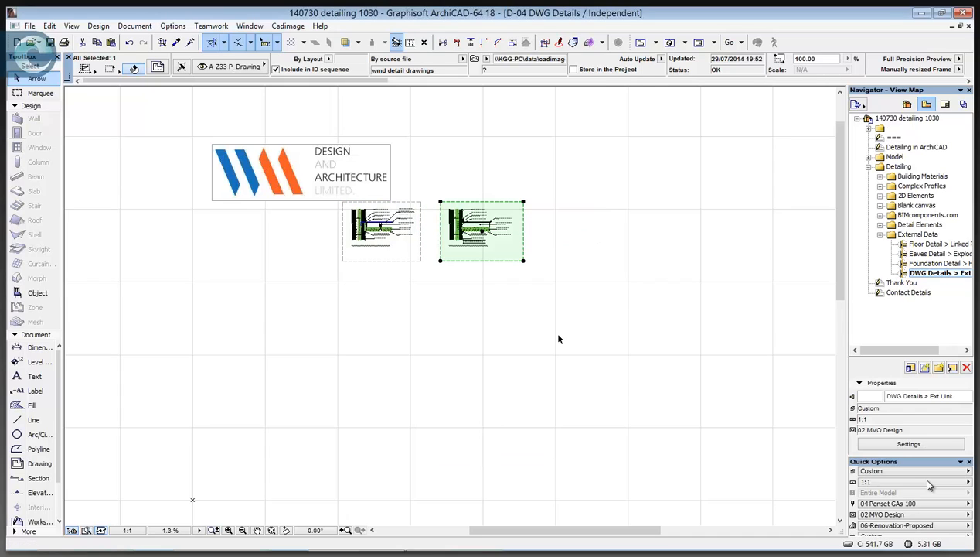
Step: Move the original cropped drawing directly below the copy and inspect the two stacked first floor details up close
{"action": "key", "text": "ctrl+d"}
{"action": "left_click", "coordinate": [495, 286]}
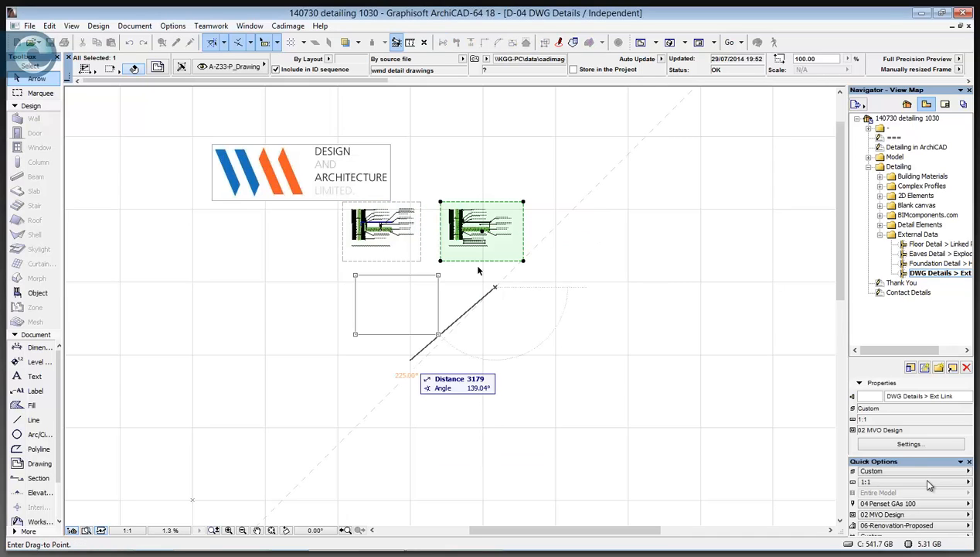
{"action": "left_click", "coordinate": [396, 355]}
{"action": "key", "text": "Escape"}
{"action": "scroll", "coordinate": [390, 247], "scroll_direction": "up", "scroll_amount": 5}
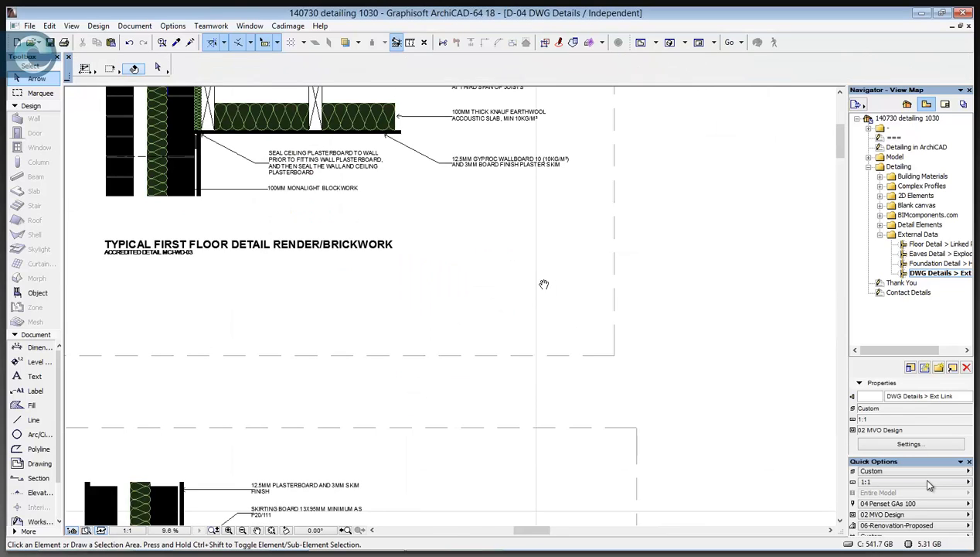
{"action": "middle_click_drag", "start_coordinate": [544, 284], "coordinate": [614, 269]}
{"action": "scroll", "coordinate": [614, 269], "scroll_direction": "down", "scroll_amount": 3}
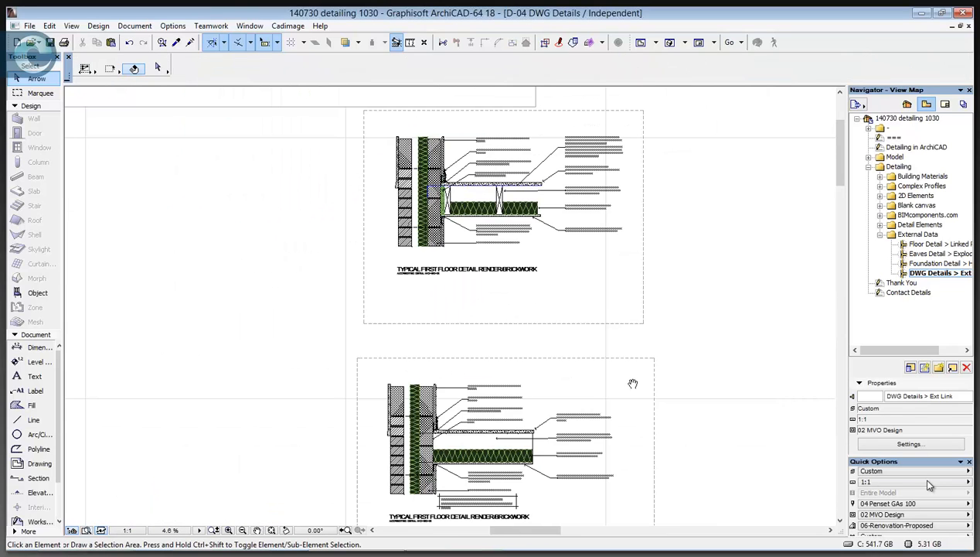
{"action": "middle_click_drag", "start_coordinate": [633, 383], "coordinate": [634, 387]}
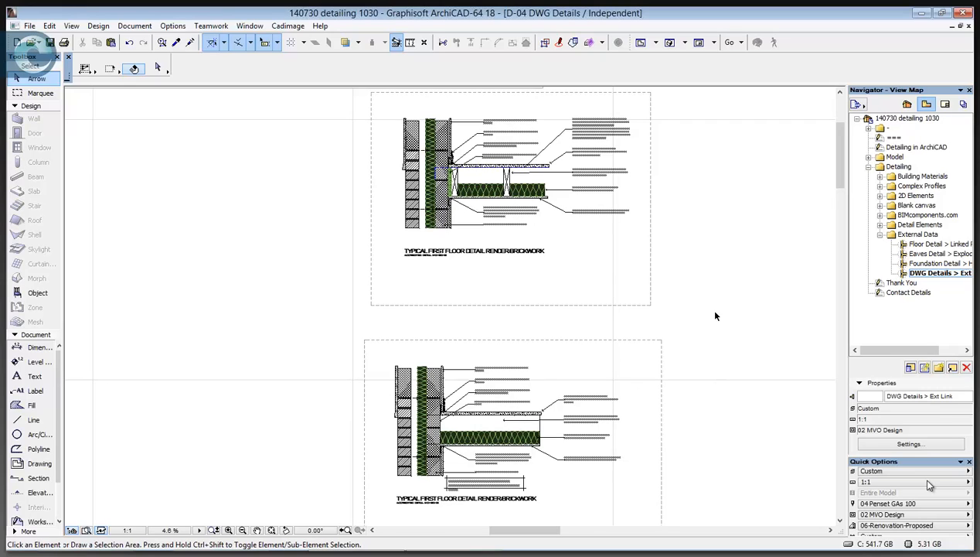
Step: Place wmd detail drawings.dwg from the gtw detailing folder as a linked drawing in the empty area beside the cropped details
{"action": "middle_click_drag", "start_coordinate": [427, 288], "coordinate": [95, 338]}
{"action": "scroll", "coordinate": [459, 294], "scroll_direction": "down", "scroll_amount": 3}
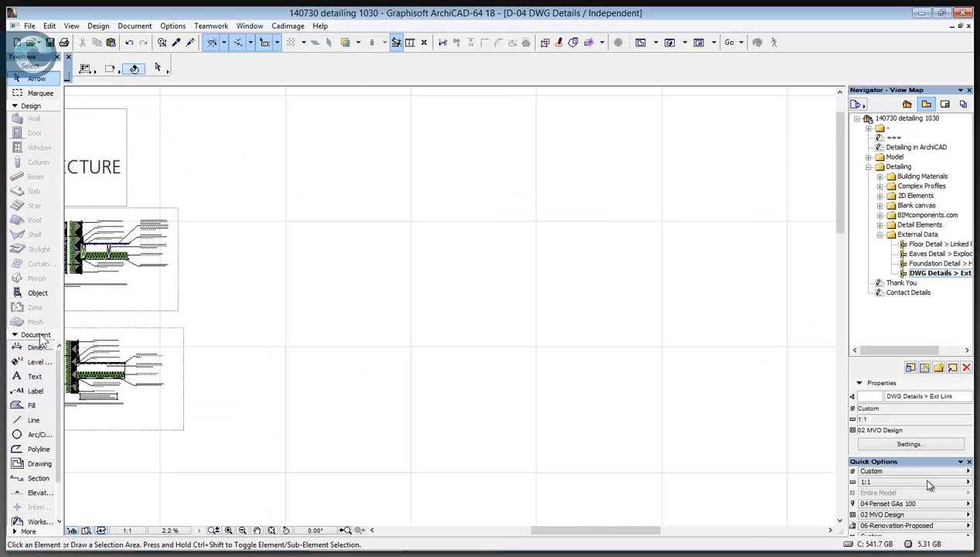
{"action": "left_click", "coordinate": [40, 464]}
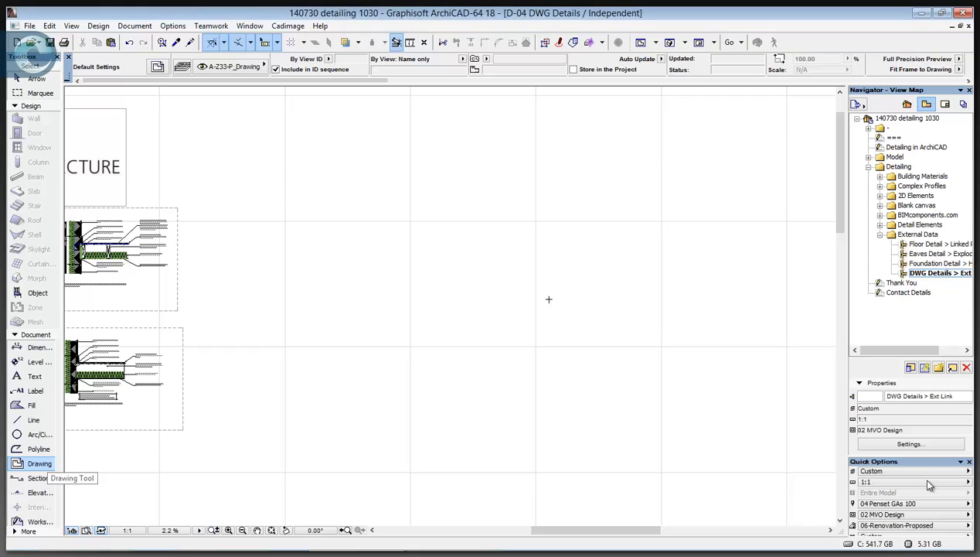
{"action": "left_click", "coordinate": [602, 267]}
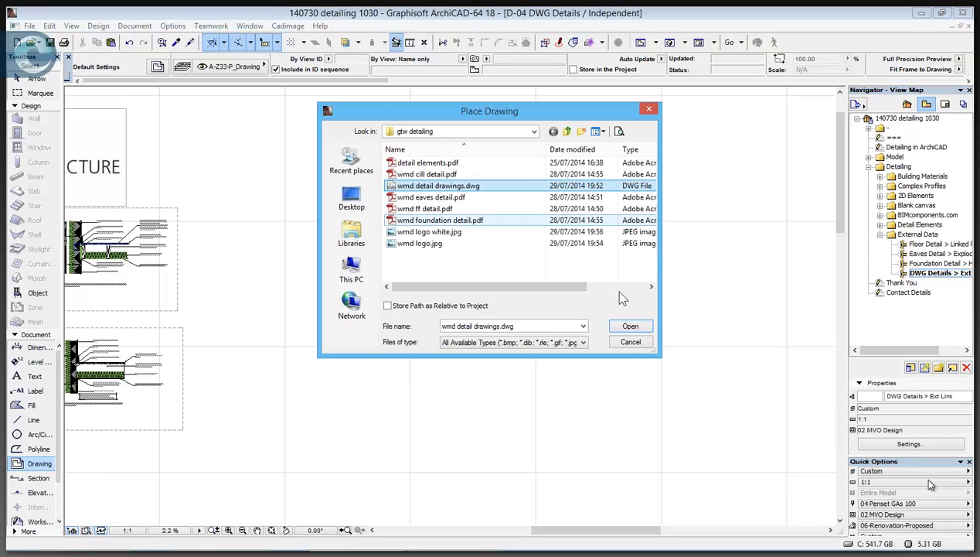
{"action": "left_click", "coordinate": [630, 326]}
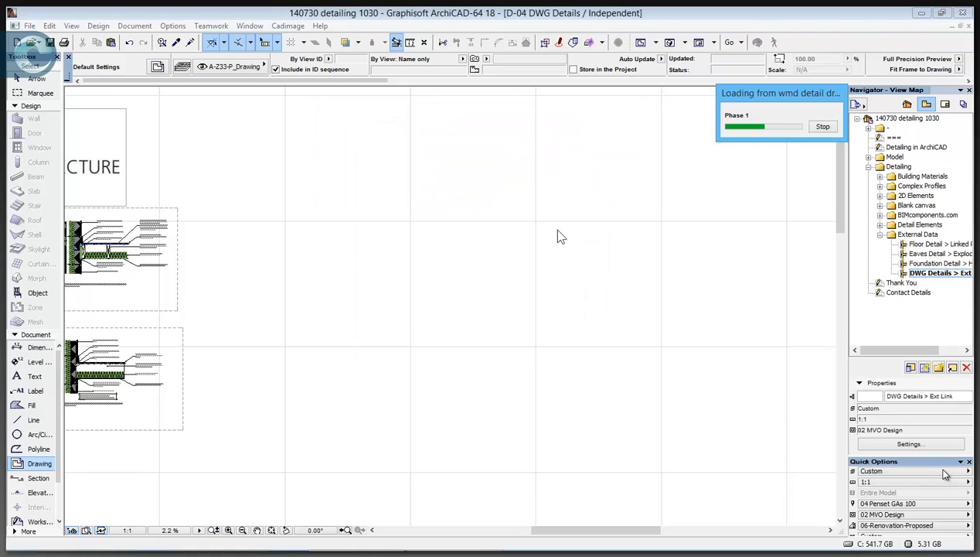
{"action": "key", "text": "Return"}
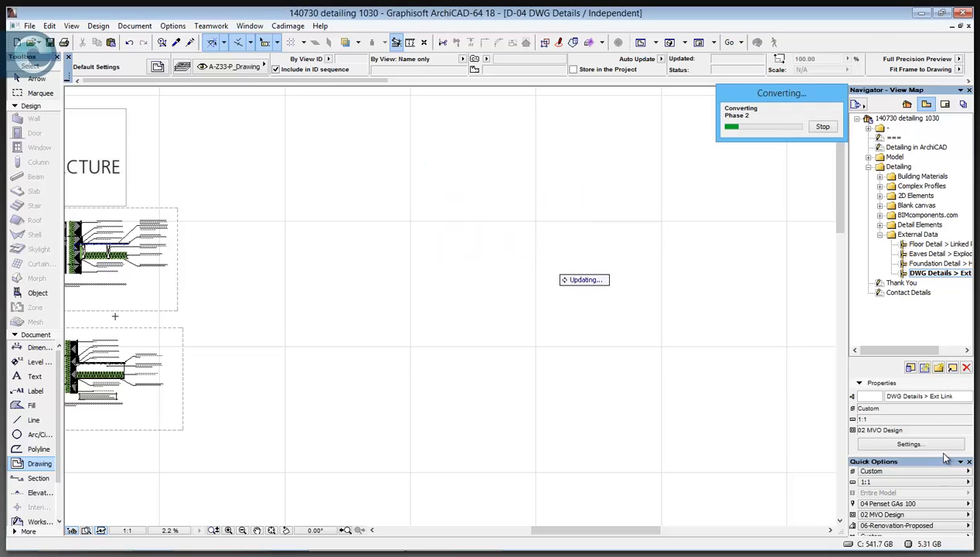
{"action": "scroll", "coordinate": [300, 248], "scroll_direction": "down", "scroll_amount": 3}
{"action": "mouse_move", "coordinate": [584, 231]}
{"action": "middle_mouse_down"}
{"action": "mouse_move", "coordinate": [497, 261]}
{"action": "mouse_move", "coordinate": [612, 299]}
{"action": "middle_mouse_up"}
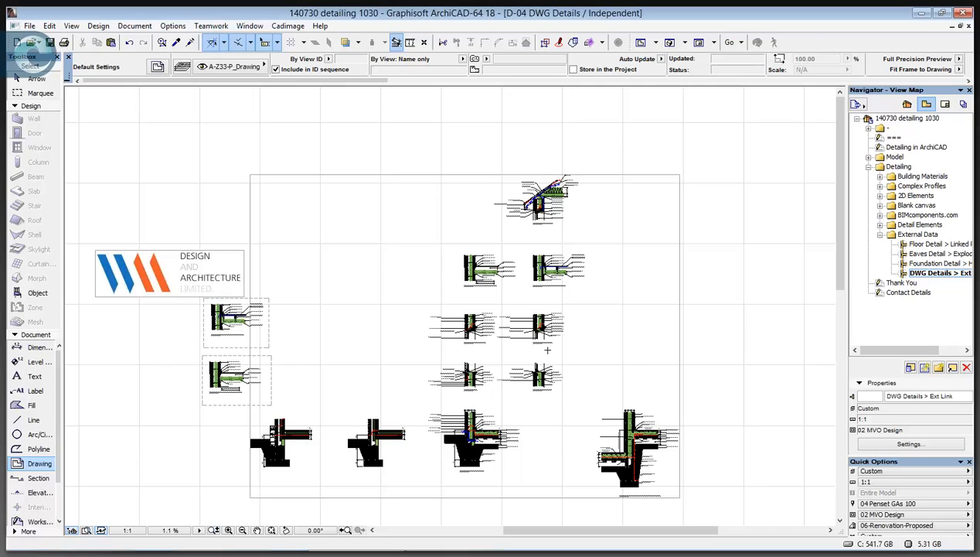
Step: Select the newly placed detail drawing, then open the Thank You view from the project's view map
{"action": "left_click", "coordinate": [34, 79]}
{"action": "left_click", "coordinate": [391, 260]}
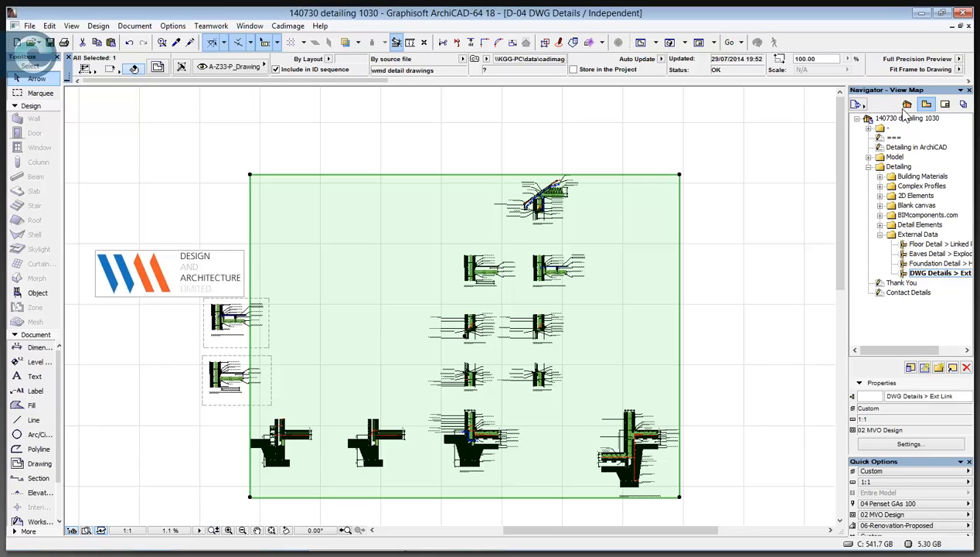
{"action": "double_click", "coordinate": [911, 245]}
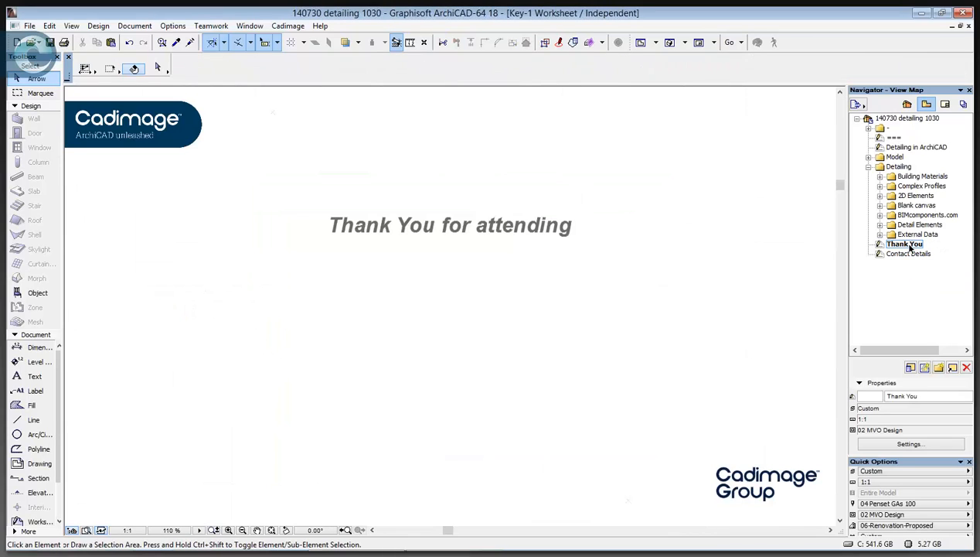